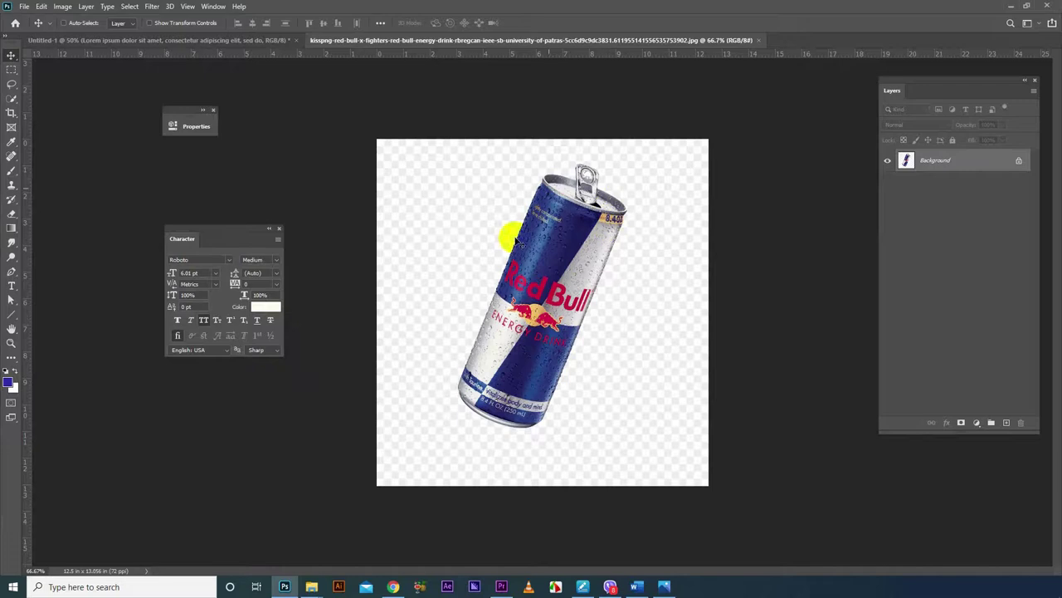
- Glance at the ENERGY BOOSTER poster, then view the Red Bull can image at 100%
{"action": "left_click", "coordinate": [208, 40]}
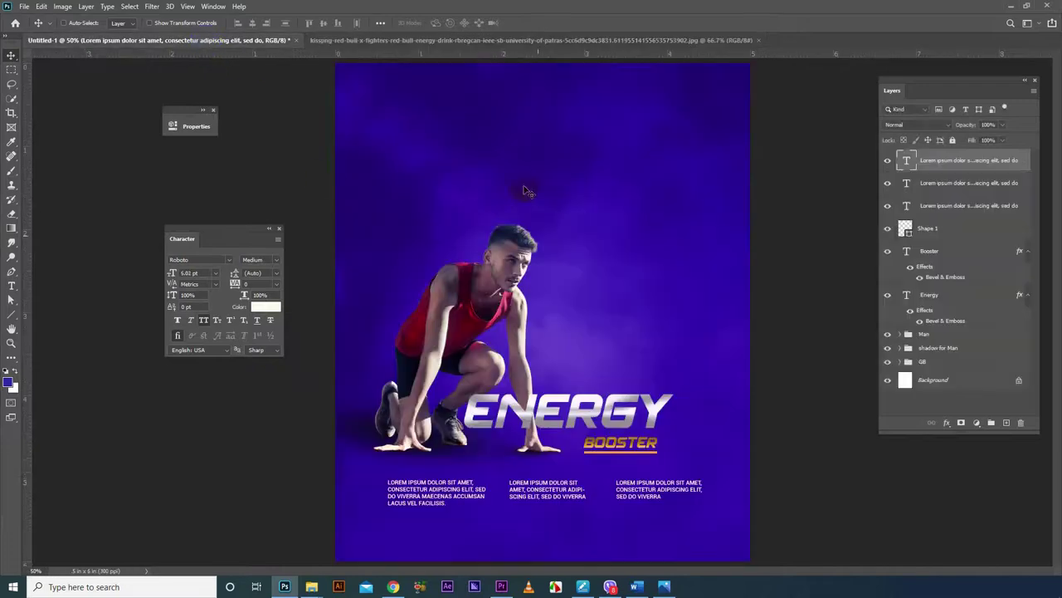
{"action": "left_click", "coordinate": [546, 40]}
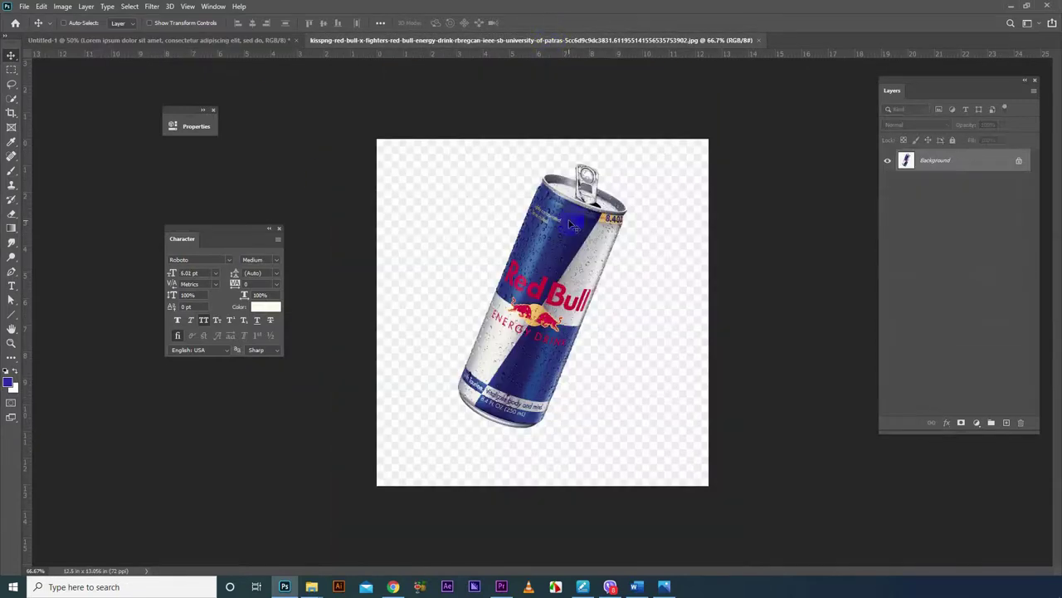
{"action": "key", "text": "ctrl+plus"}
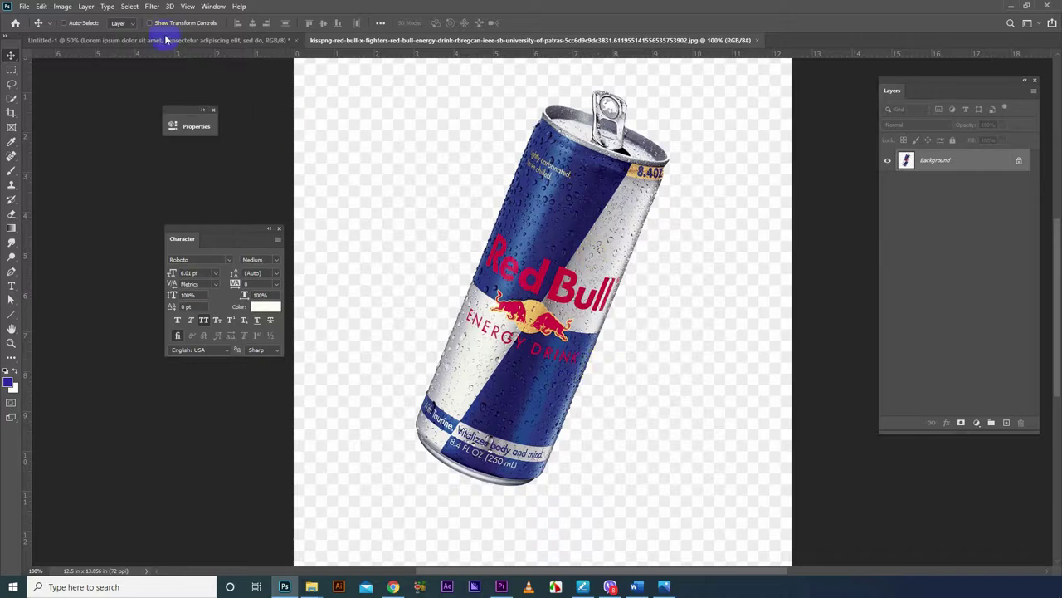
{"action": "left_click", "coordinate": [130, 7]}
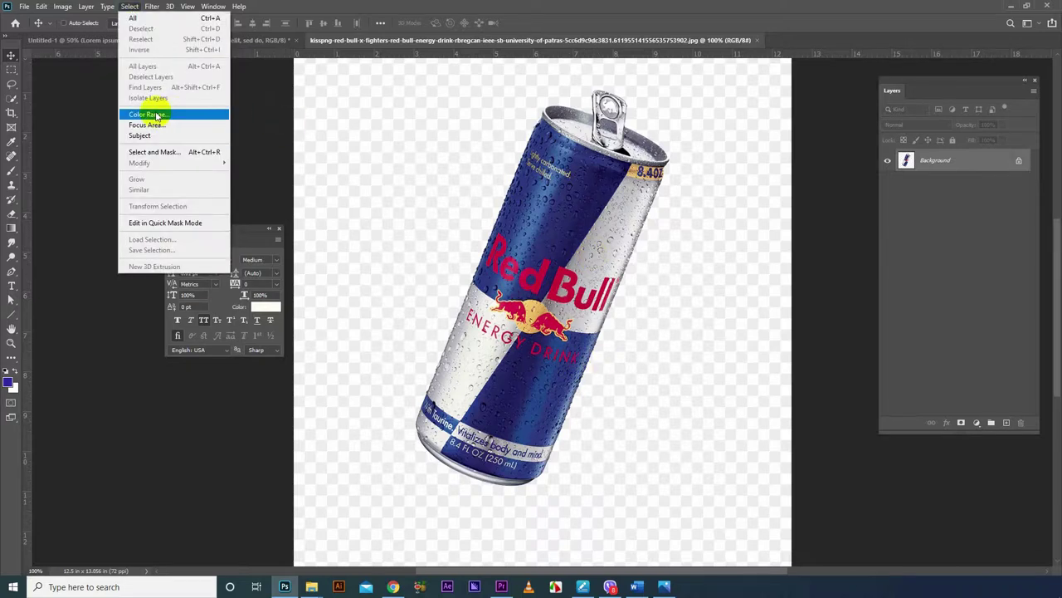
- Use Color Range to select the background around the can from three background samples
{"action": "left_click", "coordinate": [165, 116]}
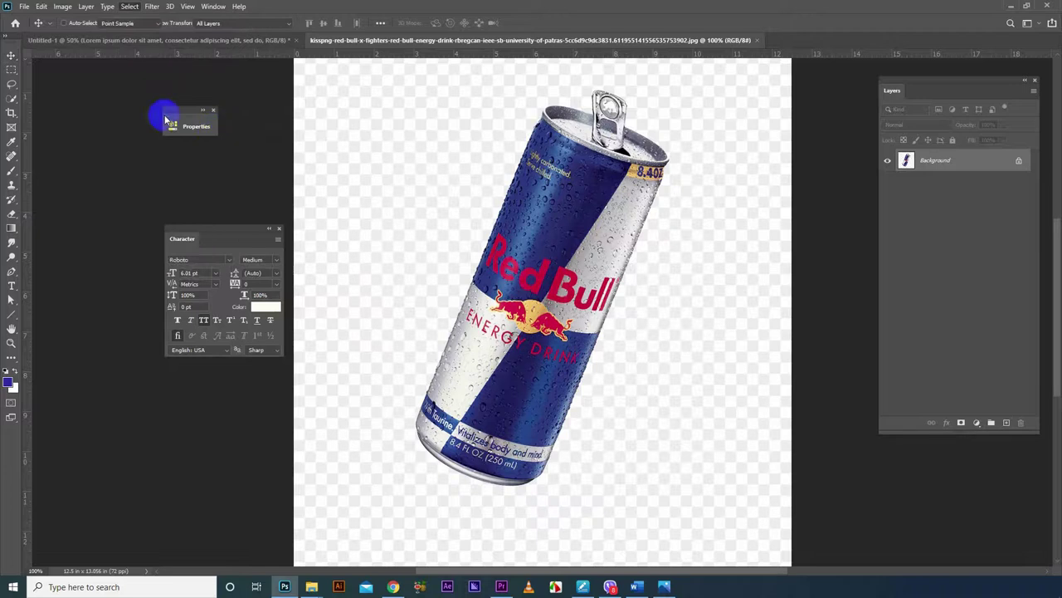
{"action": "left_click_drag", "start_coordinate": [780, 143], "coordinate": [747, 101]}
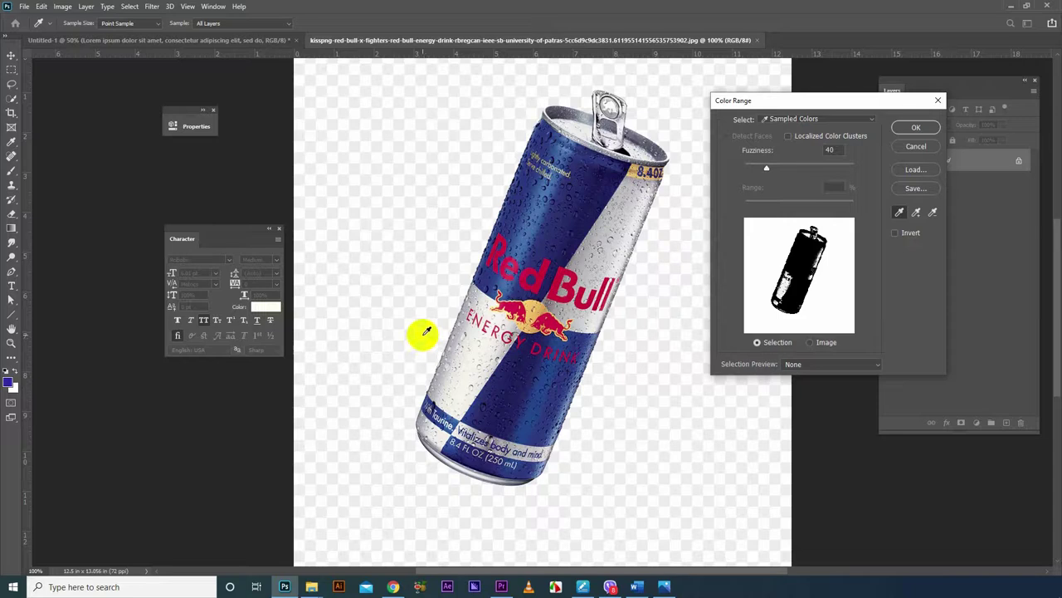
{"action": "left_click", "coordinate": [425, 333]}
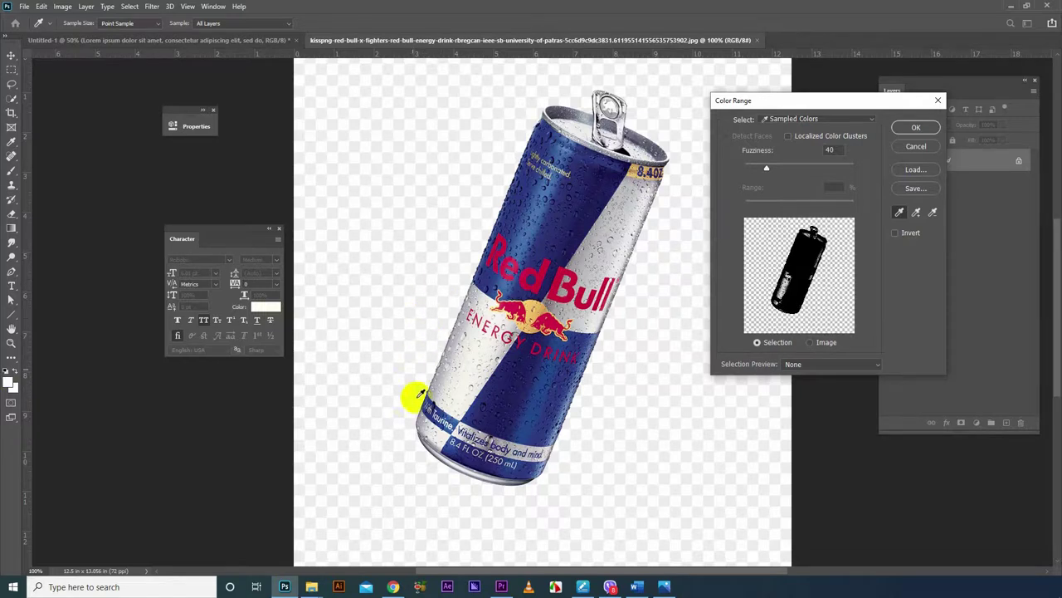
{"action": "left_click", "coordinate": [916, 215]}
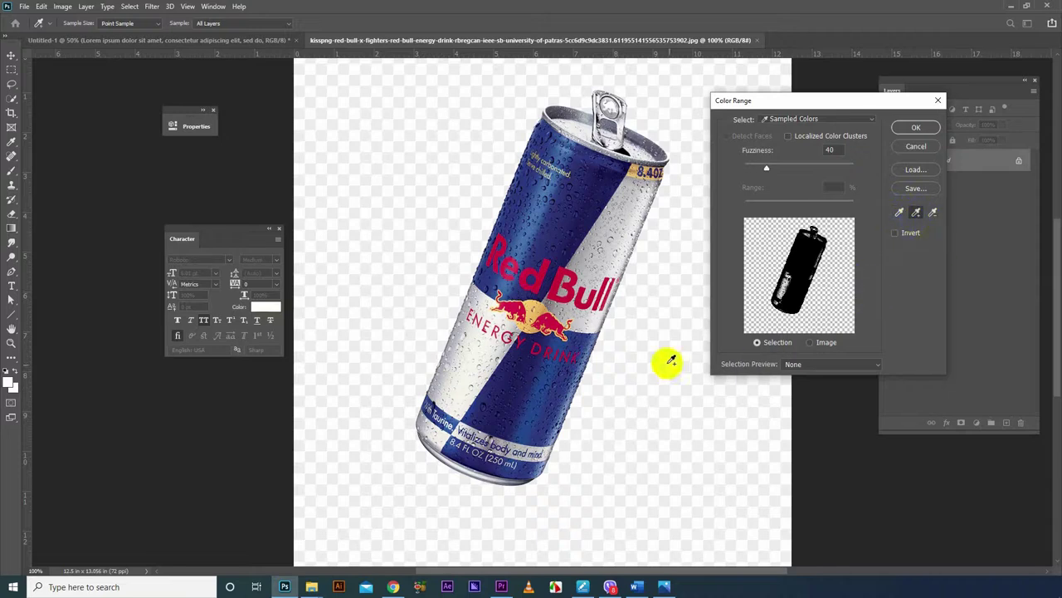
{"action": "left_click", "coordinate": [426, 341]}
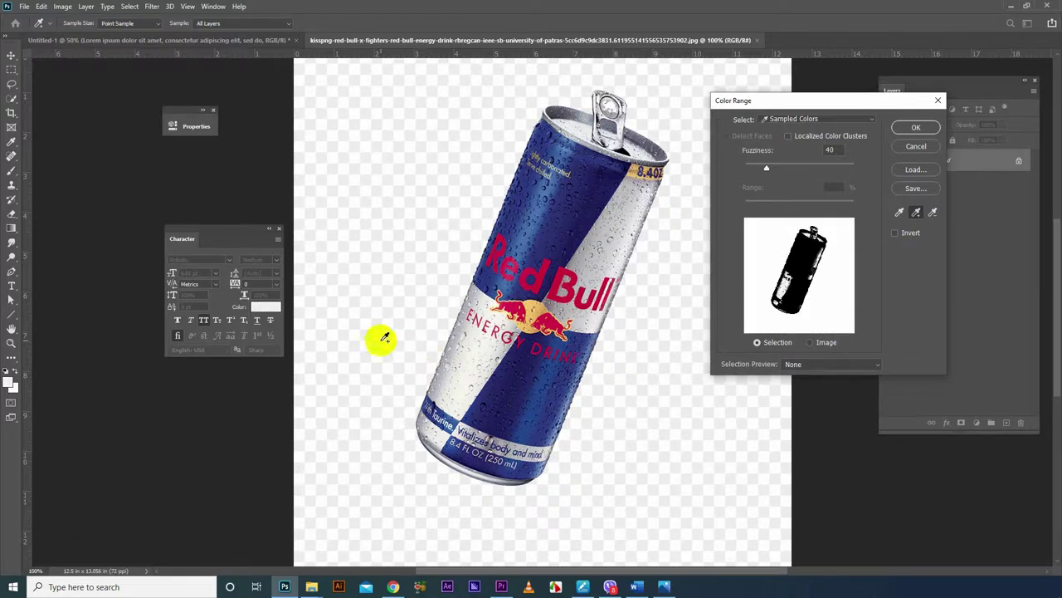
{"action": "left_click", "coordinate": [548, 206]}
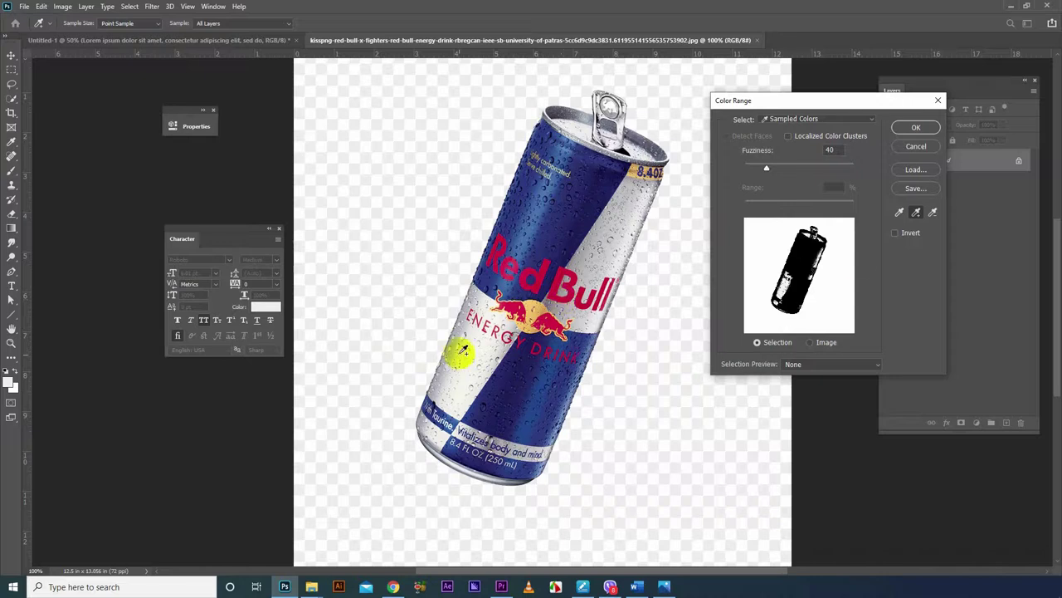
{"action": "left_click", "coordinate": [916, 129]}
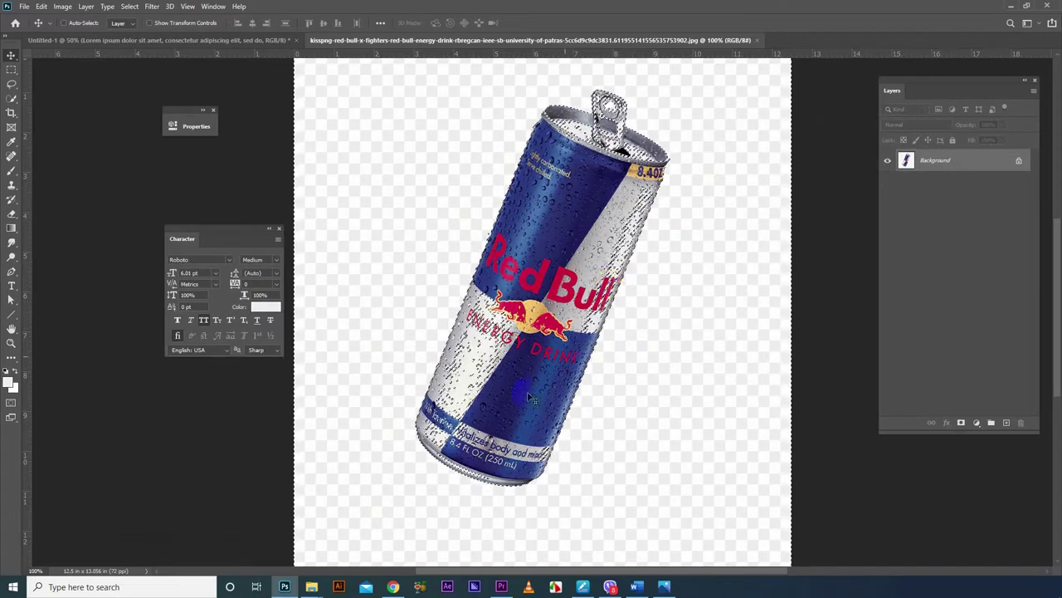
- Apply Select > Inverse so the Red Bull can is selected instead of the background
{"action": "left_click", "coordinate": [513, 169]}
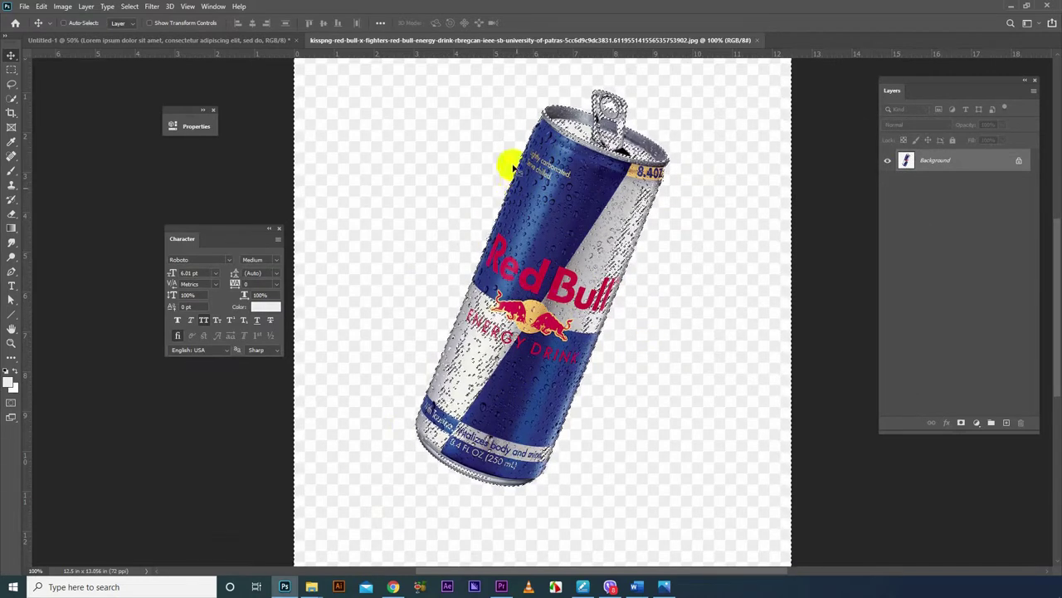
{"action": "left_click", "coordinate": [415, 391]}
{"action": "left_click", "coordinate": [353, 187]}
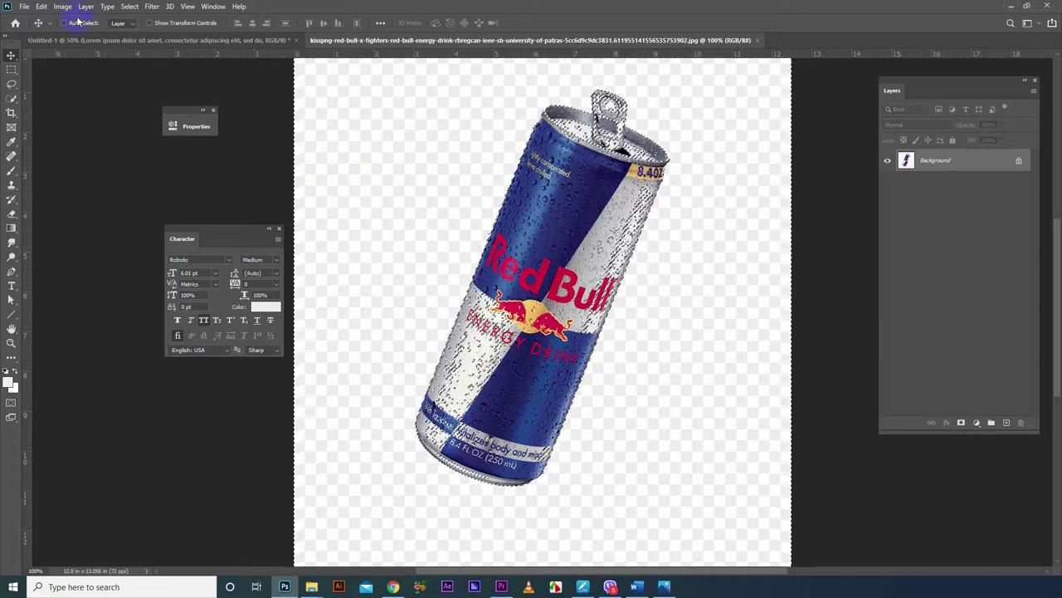
{"action": "left_click", "coordinate": [130, 6]}
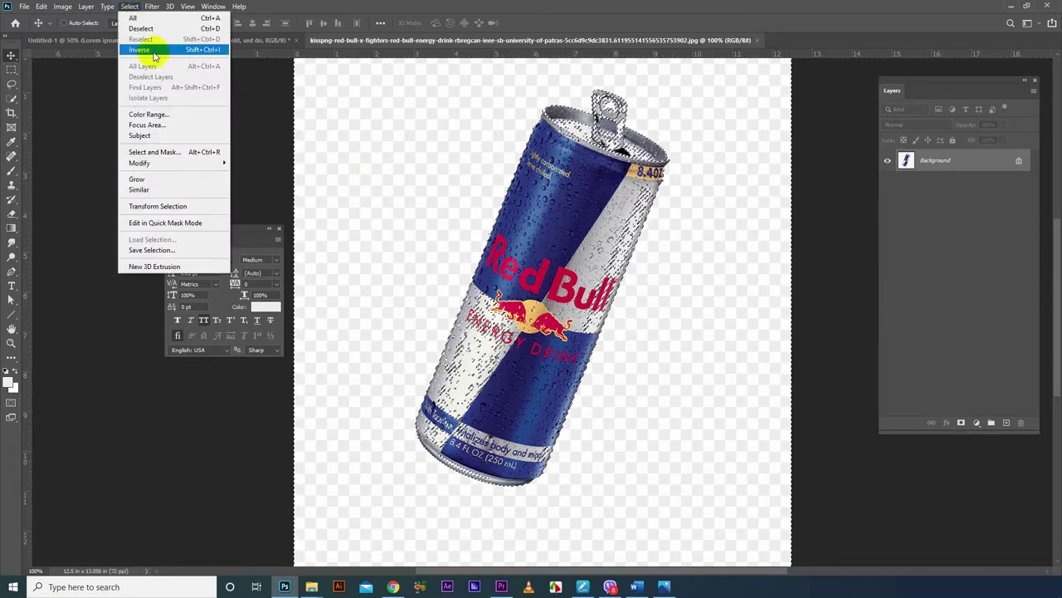
{"action": "left_click", "coordinate": [154, 51]}
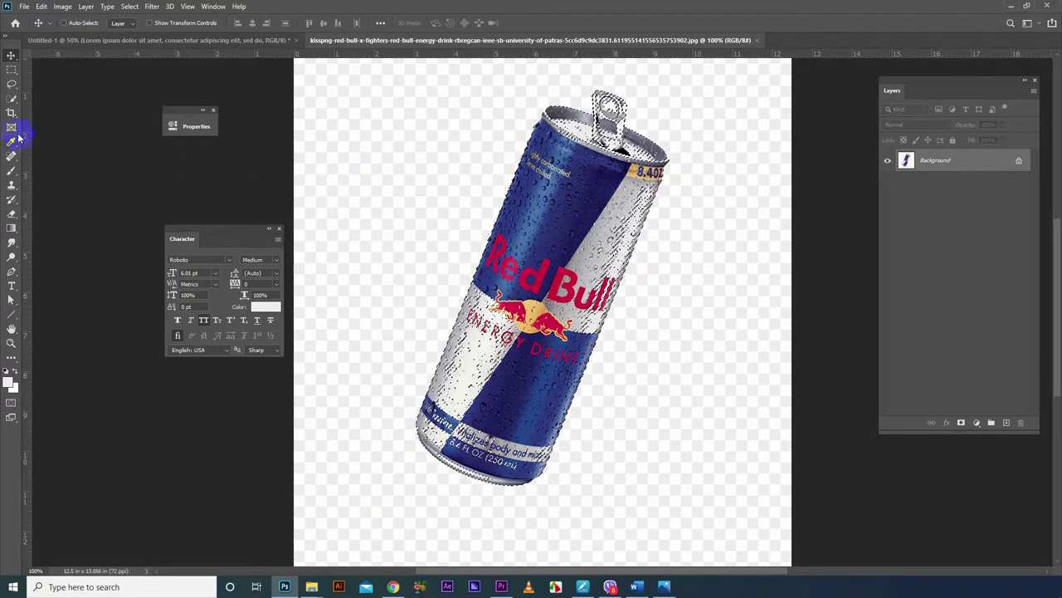
- With Quick Selection at 200%, add the lower can and Taurine label text to the selection
{"action": "left_click", "coordinate": [12, 100]}
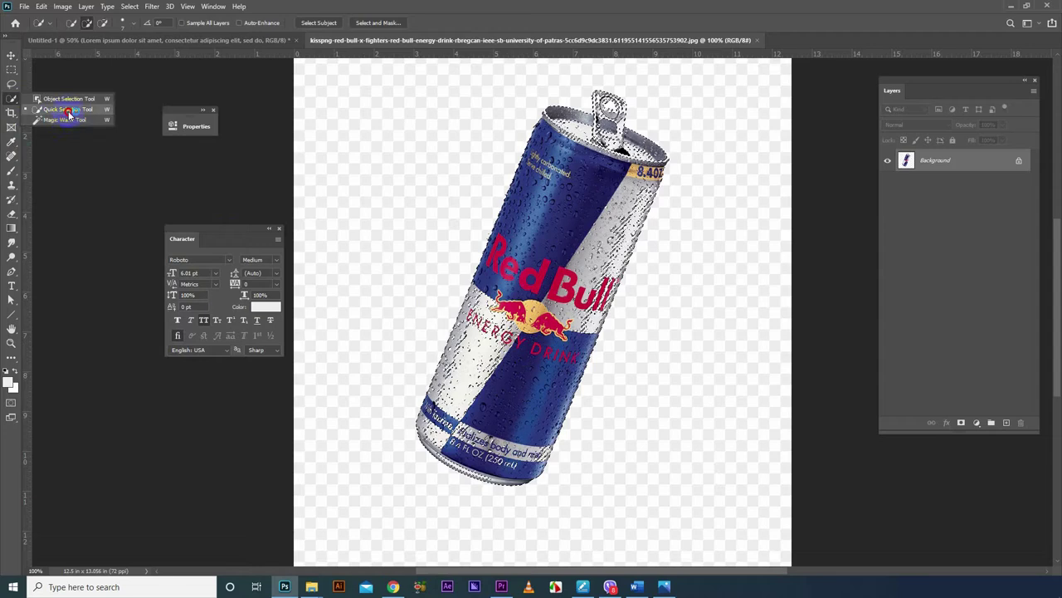
{"action": "left_click", "coordinate": [74, 116]}
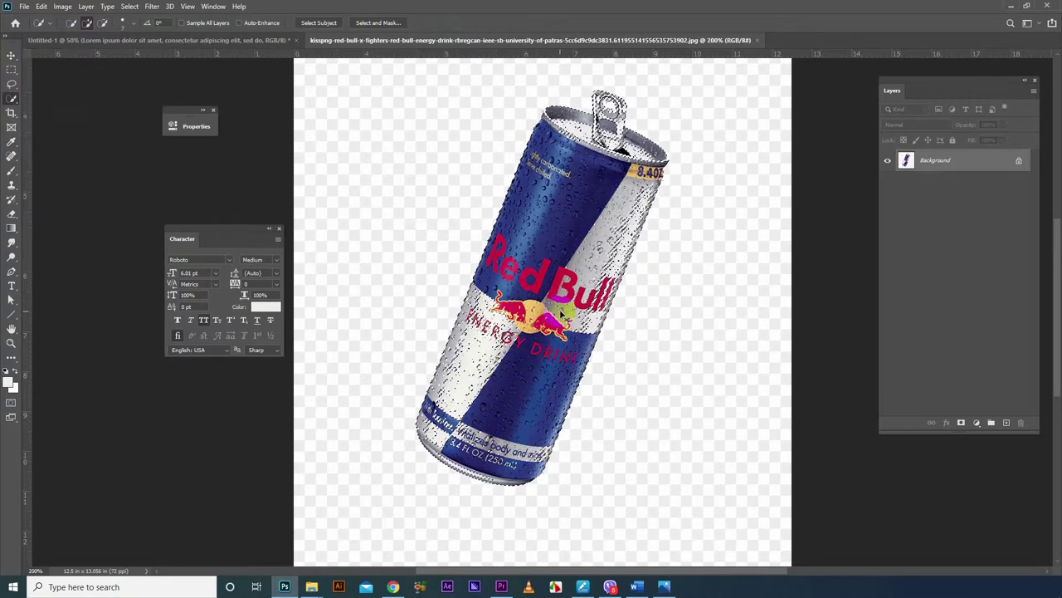
{"action": "key", "text": "ctrl+plus"}
{"action": "scroll", "coordinate": [562, 318], "scroll_direction": "down", "scroll_amount": 3}
{"action": "scroll", "coordinate": [562, 319], "scroll_direction": "left", "scroll_amount": 2}
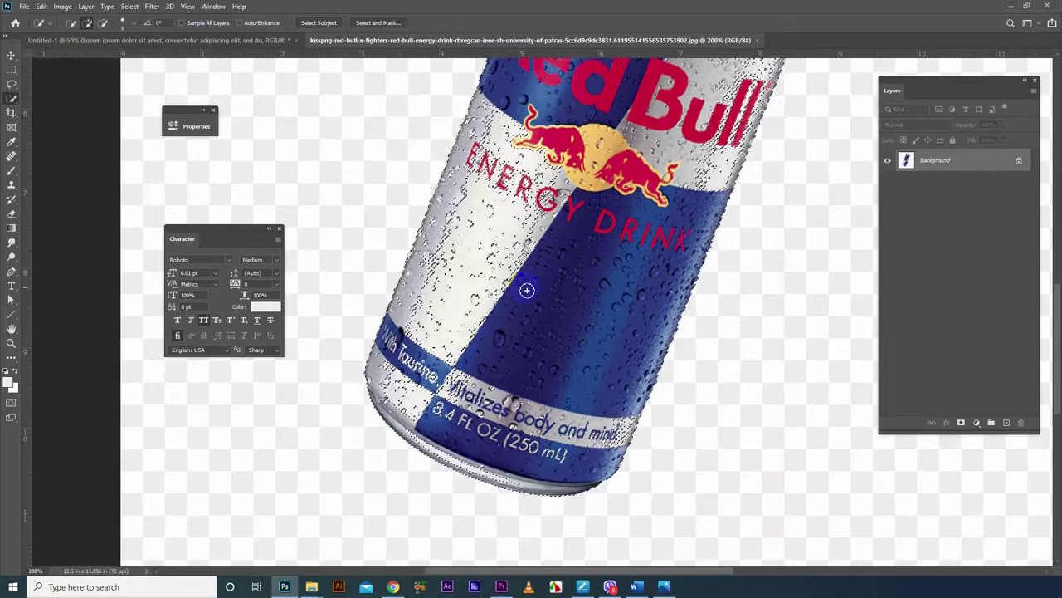
{"action": "mouse_move", "coordinate": [517, 230]}
{"action": "left_mouse_down"}
{"action": "mouse_move", "coordinate": [525, 236]}
{"action": "mouse_move", "coordinate": [401, 384]}
{"action": "mouse_move", "coordinate": [488, 387]}
{"action": "left_mouse_up"}
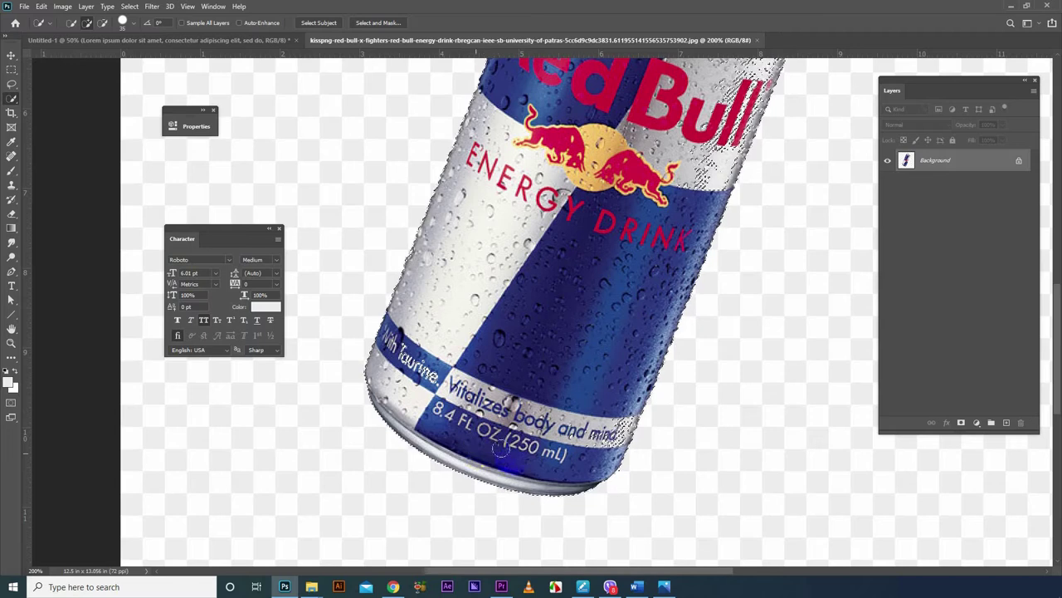
{"action": "left_click", "coordinate": [602, 434]}
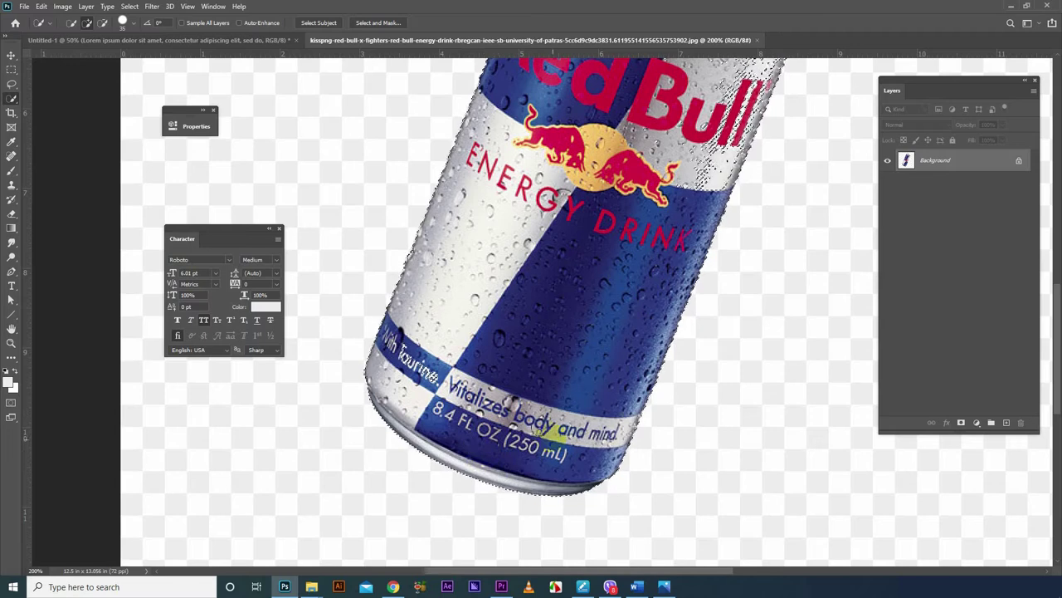
{"action": "left_click", "coordinate": [412, 386]}
{"action": "left_click_drag", "start_coordinate": [415, 386], "coordinate": [434, 382]}
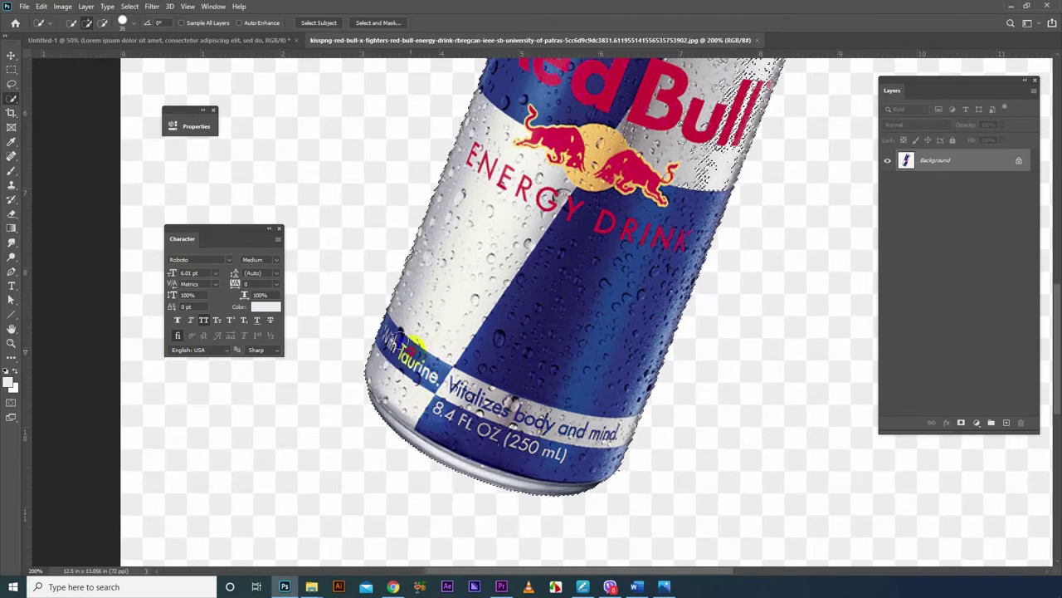
- Add the can's silver right edge and top rim with pull tab to the selection
{"action": "scroll", "coordinate": [563, 432], "scroll_direction": "up", "scroll_amount": 3}
{"action": "scroll", "coordinate": [563, 431], "scroll_direction": "up", "scroll_amount": 2}
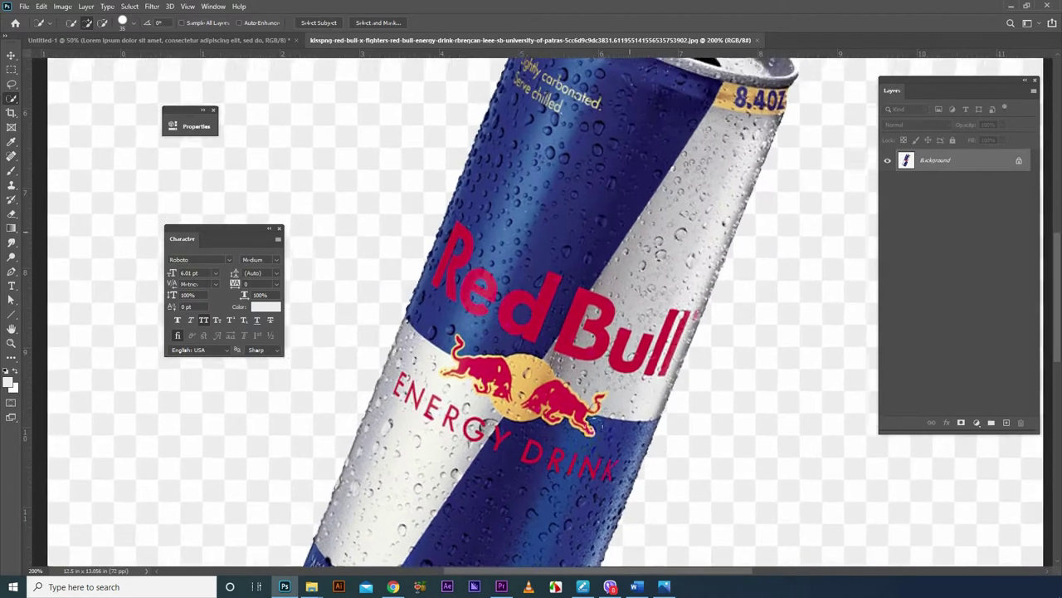
{"action": "left_click", "coordinate": [650, 352]}
{"action": "left_click", "coordinate": [671, 270]}
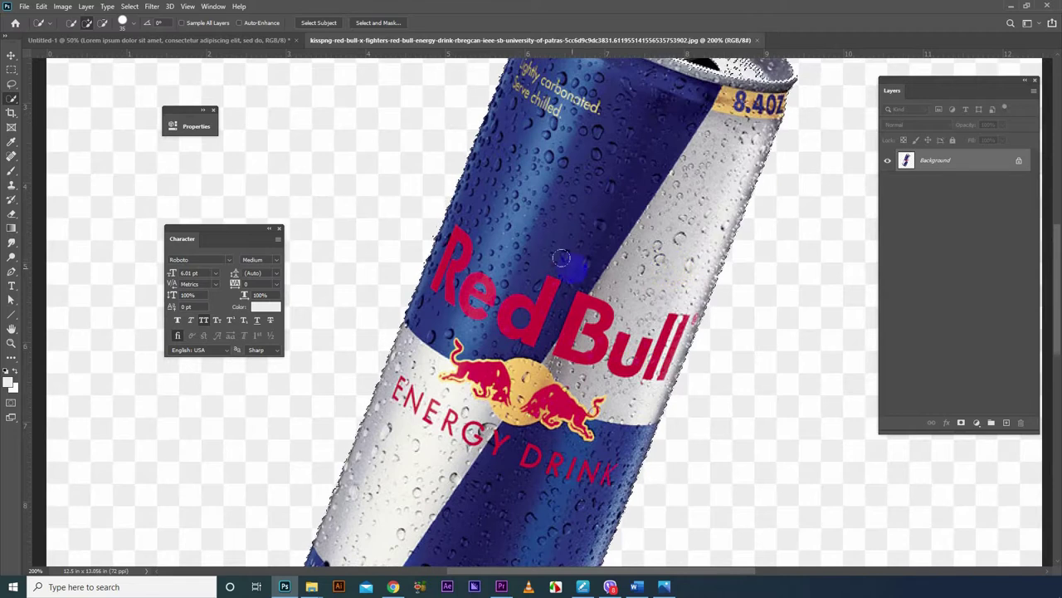
{"action": "scroll", "coordinate": [598, 209], "scroll_direction": "up", "scroll_amount": 2}
{"action": "mouse_move", "coordinate": [681, 182]}
{"action": "left_mouse_down"}
{"action": "mouse_move", "coordinate": [584, 152]}
{"action": "mouse_move", "coordinate": [656, 126]}
{"action": "mouse_move", "coordinate": [636, 94]}
{"action": "mouse_move", "coordinate": [640, 138]}
{"action": "left_mouse_up"}
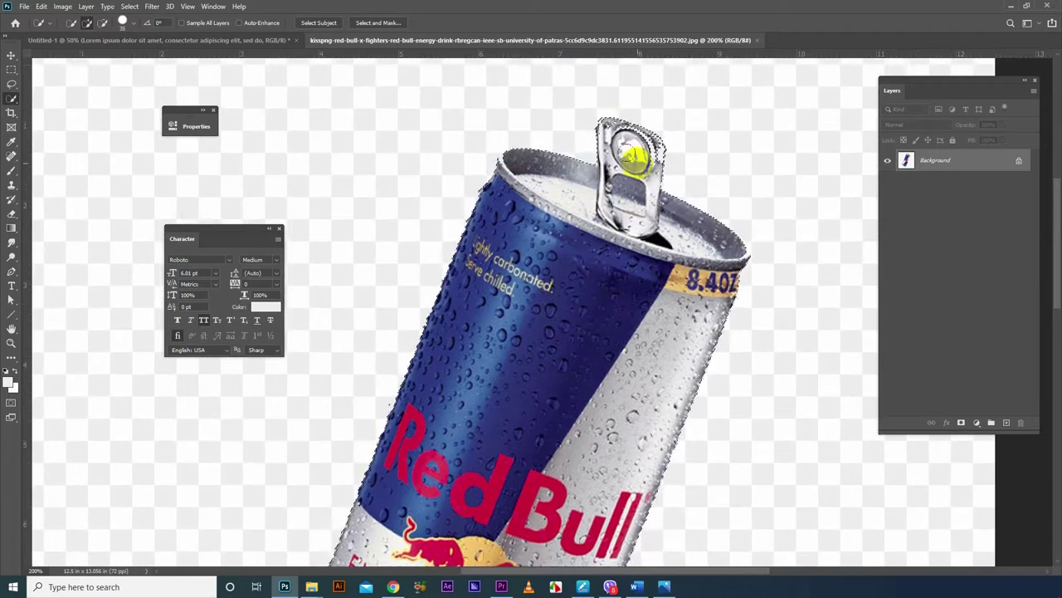
- Add the pull tab and top rim, subtract stray areas beside the rim, then view the whole can
{"action": "scroll", "coordinate": [640, 138], "scroll_direction": "up", "scroll_amount": 2}
{"action": "mouse_move", "coordinate": [630, 271]}
{"action": "left_mouse_down"}
{"action": "mouse_move", "coordinate": [640, 213]}
{"action": "mouse_move", "coordinate": [664, 225]}
{"action": "left_mouse_up"}
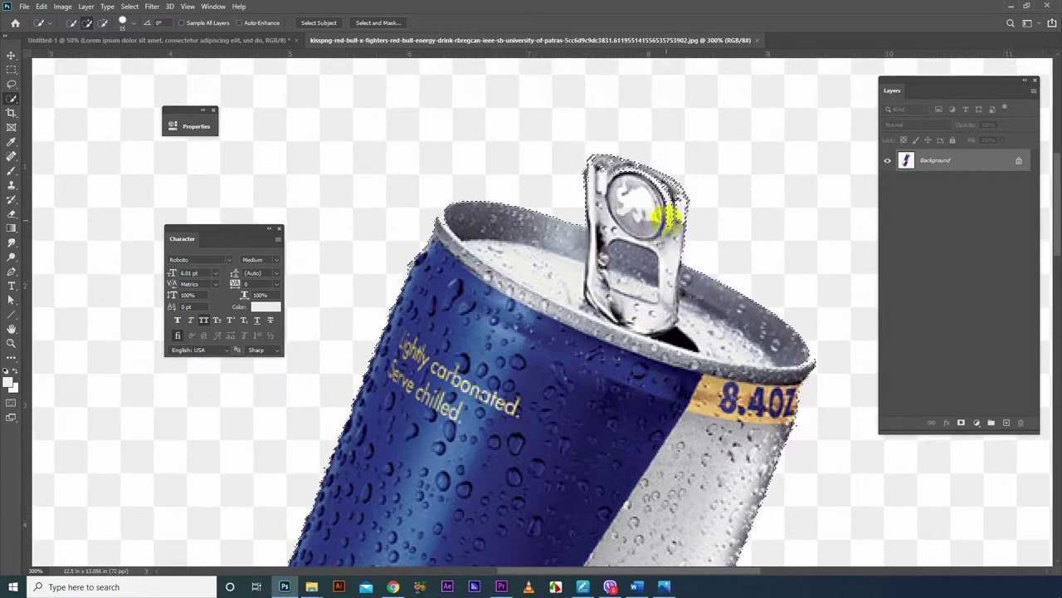
{"action": "left_click", "coordinate": [670, 202]}
{"action": "left_click_drag", "start_coordinate": [670, 202], "coordinate": [664, 192]}
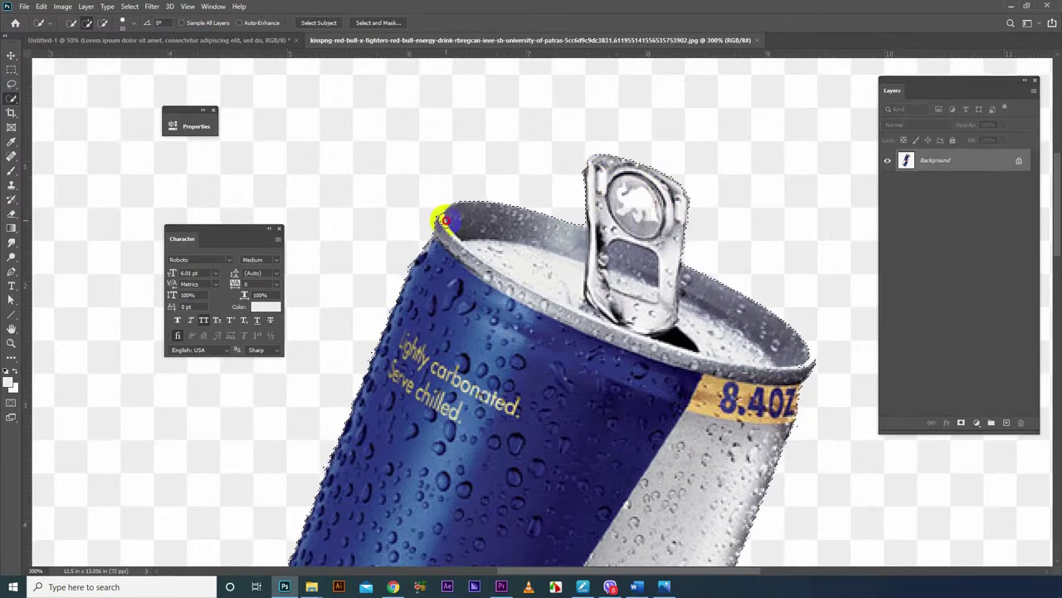
{"action": "mouse_move", "coordinate": [444, 220]}
{"action": "left_mouse_down"}
{"action": "mouse_move", "coordinate": [588, 308]}
{"action": "mouse_move", "coordinate": [797, 369]}
{"action": "mouse_move", "coordinate": [832, 354]}
{"action": "left_mouse_up"}
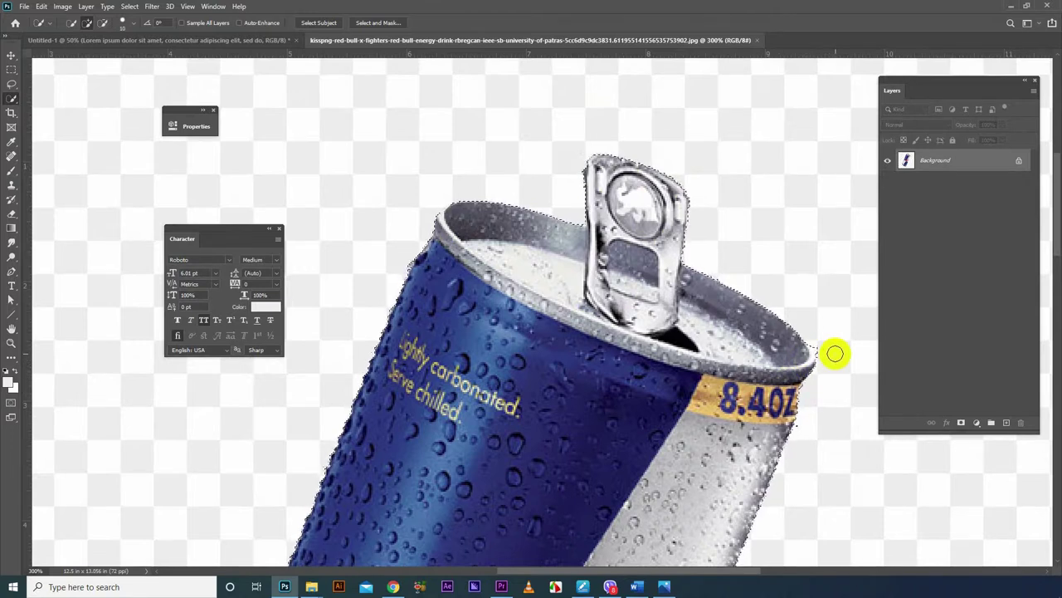
{"action": "left_click_drag", "start_coordinate": [833, 353], "coordinate": [827, 342]}
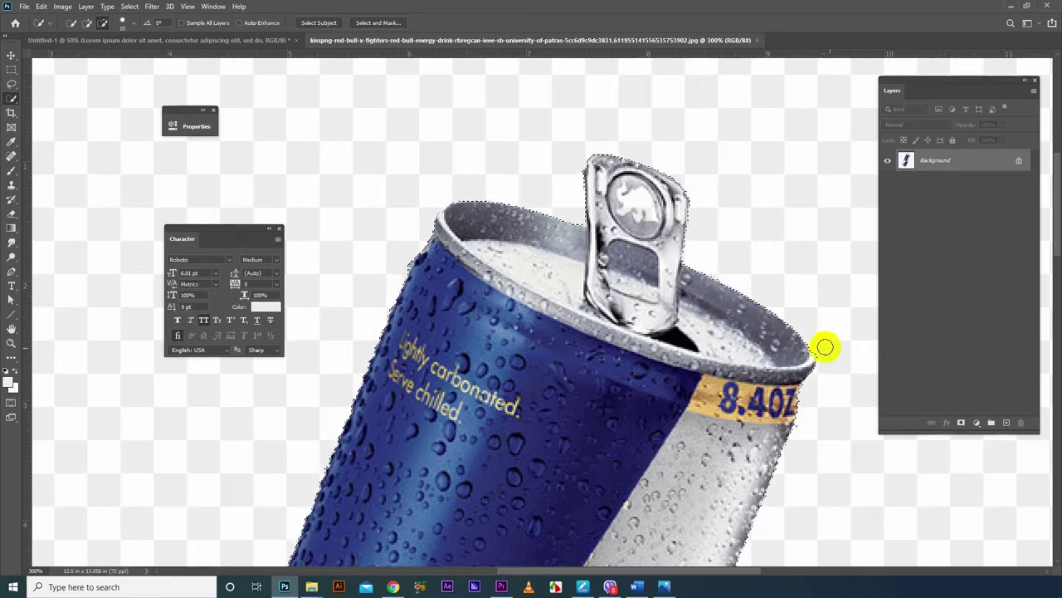
{"action": "left_click_drag", "start_coordinate": [822, 347], "coordinate": [850, 392]}
{"action": "left_click", "coordinate": [561, 220]}
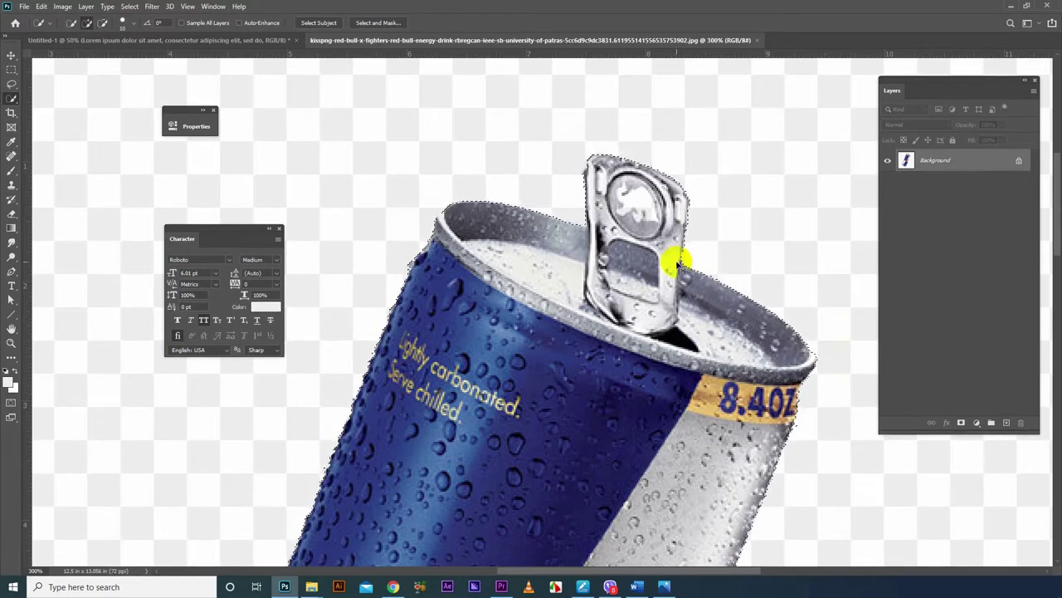
{"action": "key", "text": "ctrl+minus"}
{"action": "key", "text": "ctrl+minus"}
{"action": "key", "text": "ctrl+minus"}
{"action": "key", "text": "ctrl+minus"}
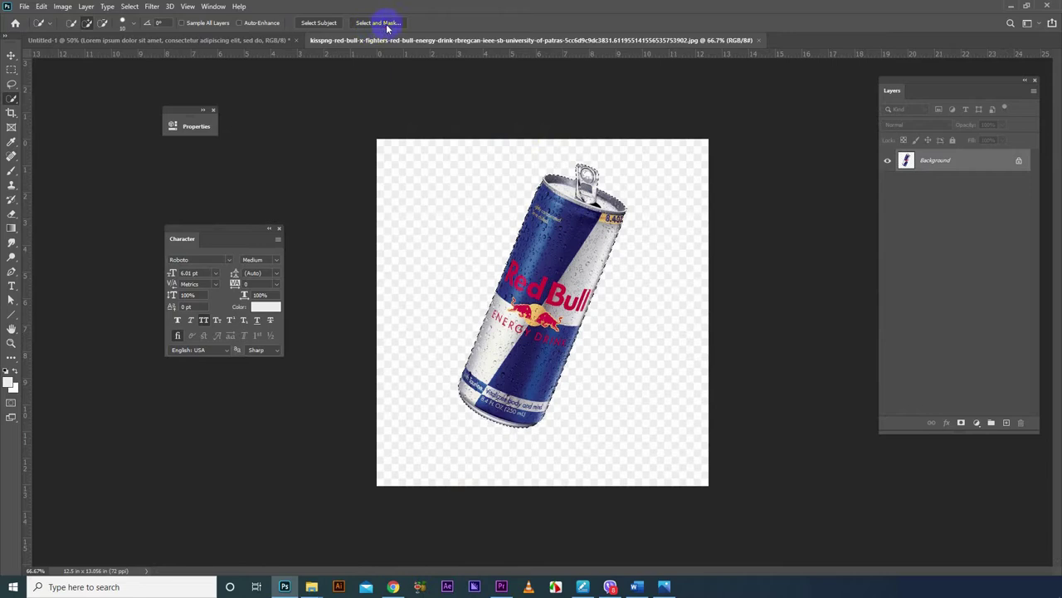
- In Select and Mask, output the refined can selection to a New Layer
{"action": "left_click", "coordinate": [380, 25]}
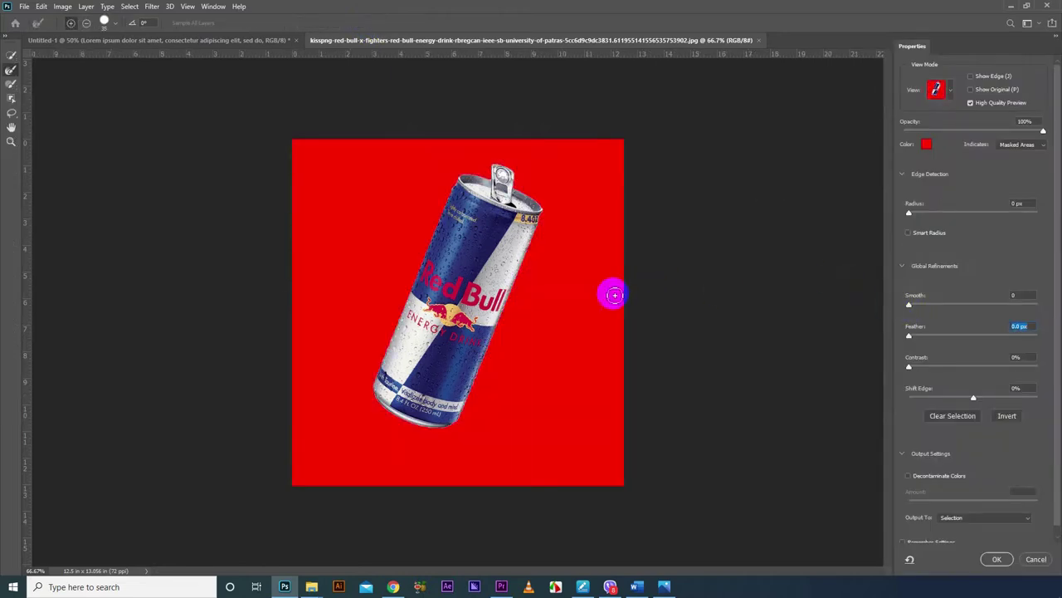
{"action": "key", "text": "ctrl+plus"}
{"action": "key", "text": "ctrl+plus"}
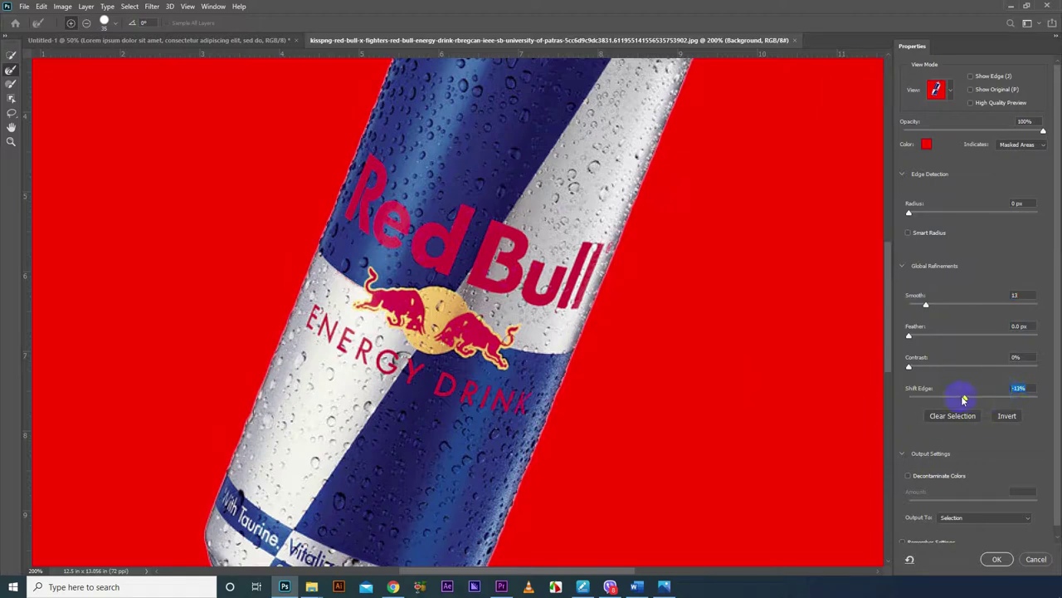
{"action": "left_click", "coordinate": [988, 520]}
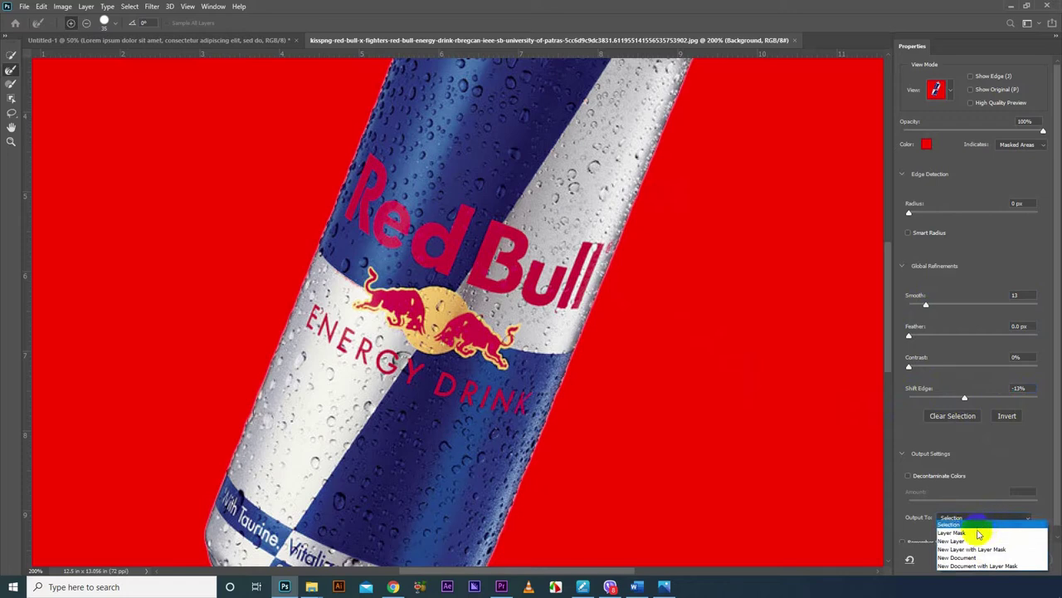
{"action": "left_click", "coordinate": [963, 542]}
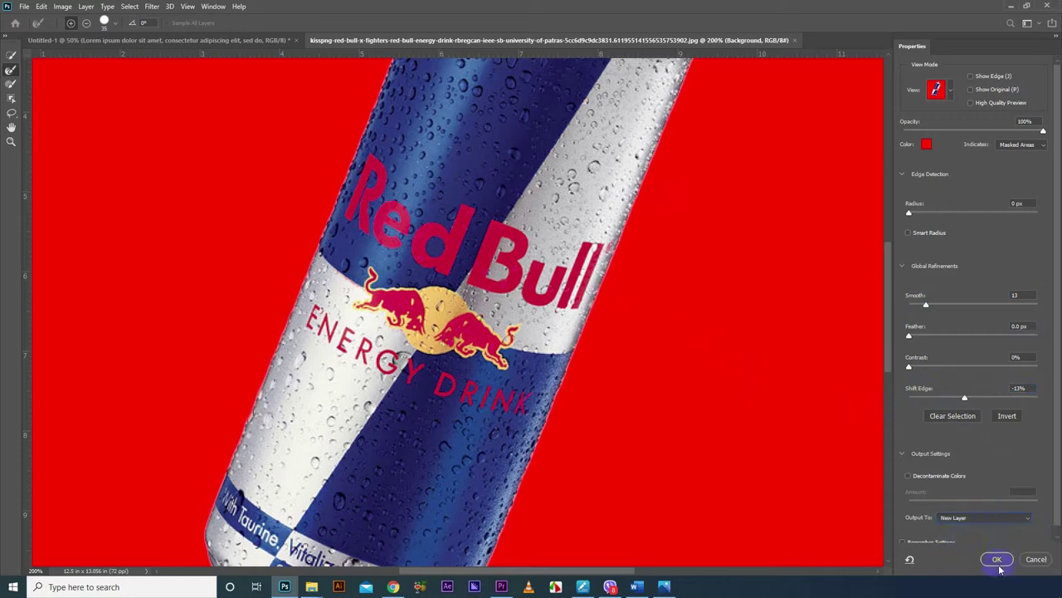
{"action": "left_click", "coordinate": [996, 559]}
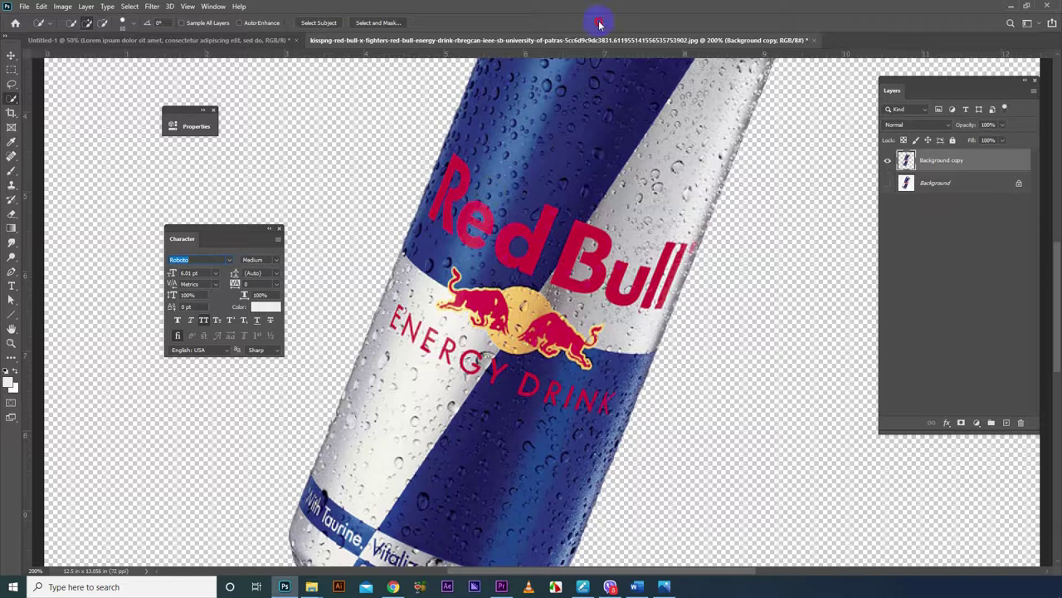
- Drag the cut-out can into the poster and remove the stray horizontal guide
{"action": "key", "text": "ctrl+minus"}
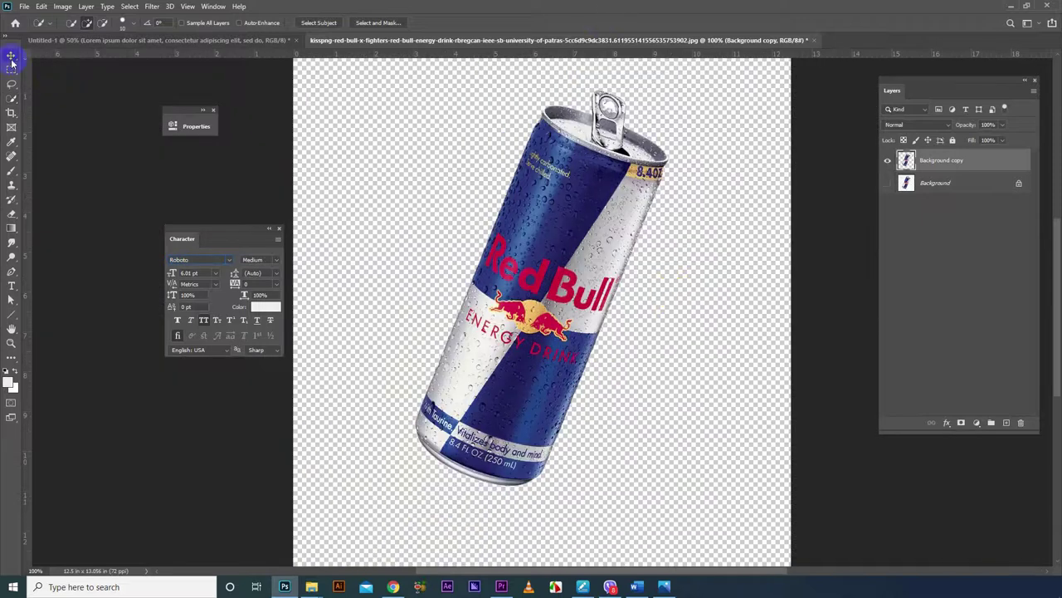
{"action": "left_click", "coordinate": [11, 54]}
{"action": "mouse_move", "coordinate": [539, 283]}
{"action": "left_mouse_down"}
{"action": "mouse_move", "coordinate": [229, 39]}
{"action": "mouse_move", "coordinate": [606, 306]}
{"action": "left_mouse_up"}
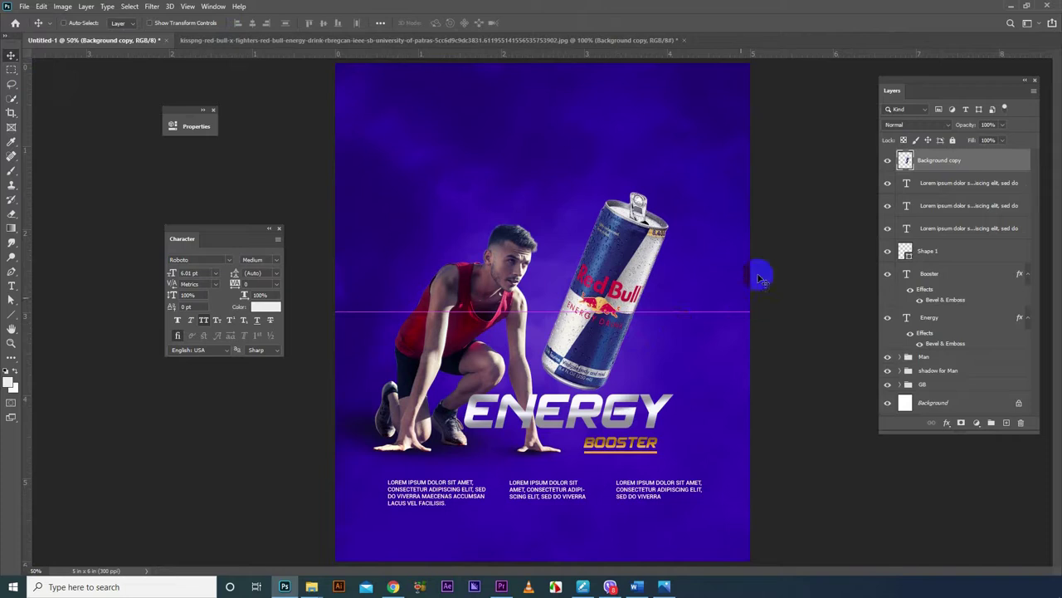
{"action": "left_click_drag", "start_coordinate": [679, 326], "coordinate": [760, 274]}
- Rename the can's layer to 'Red Bull' and convert it to a smart object
{"action": "left_click", "coordinate": [947, 161]}
{"action": "double_click", "coordinate": [946, 161]}
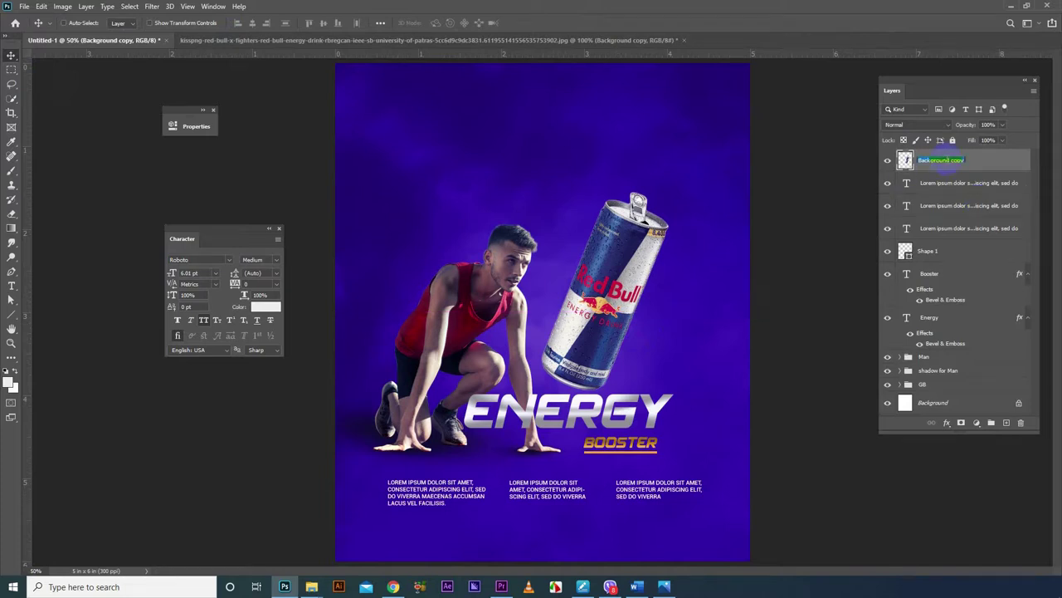
{"action": "type", "text": "Red Bull"}
{"action": "key", "text": "Return"}
{"action": "right_click", "coordinate": [964, 164]}
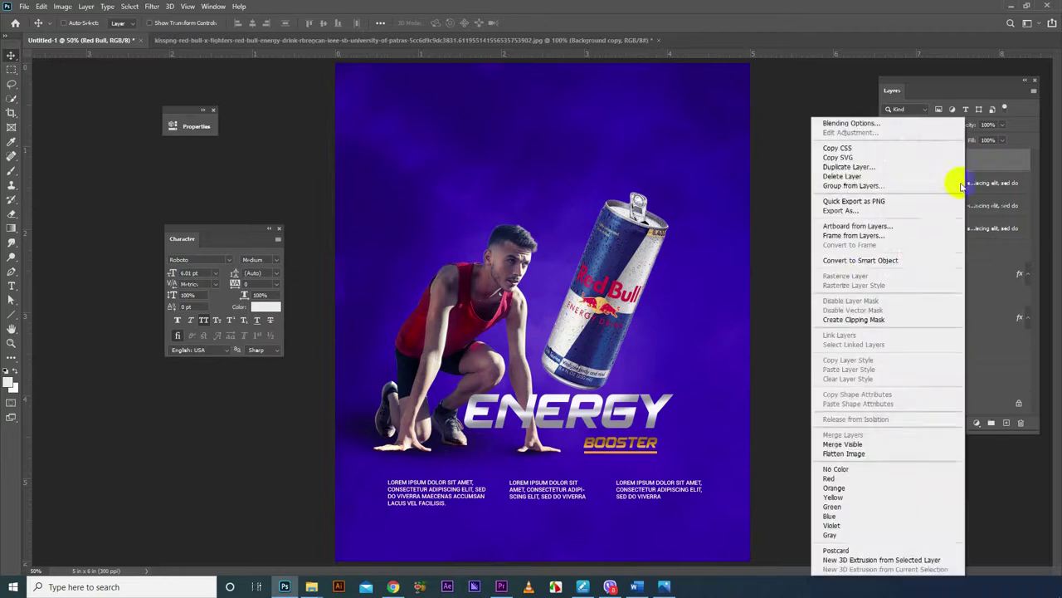
{"action": "left_click", "coordinate": [850, 267]}
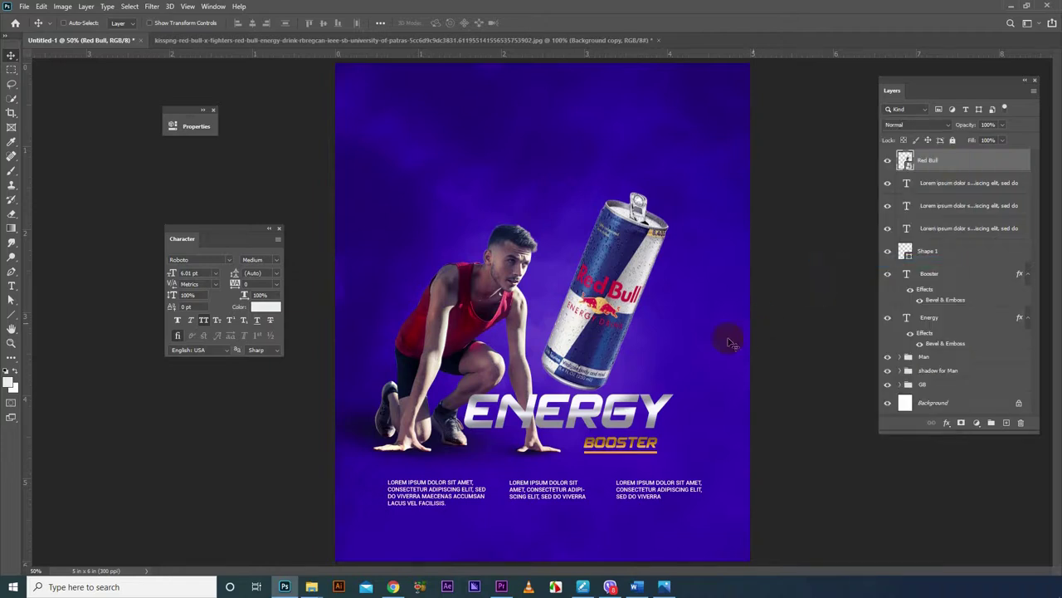
- Reposition the Red Bull can beside the athlete, settling it slightly lower at 100% zoom
{"action": "mouse_move", "coordinate": [634, 323]}
{"action": "left_mouse_down"}
{"action": "mouse_move", "coordinate": [639, 303]}
{"action": "mouse_move", "coordinate": [651, 307]}
{"action": "left_mouse_up"}
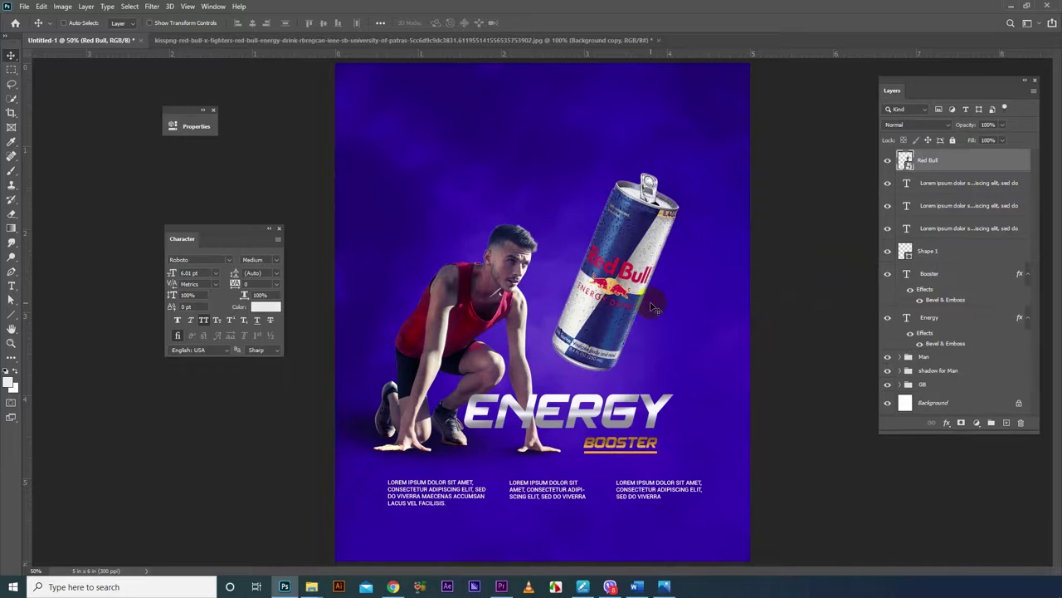
{"action": "key", "text": "ctrl+1"}
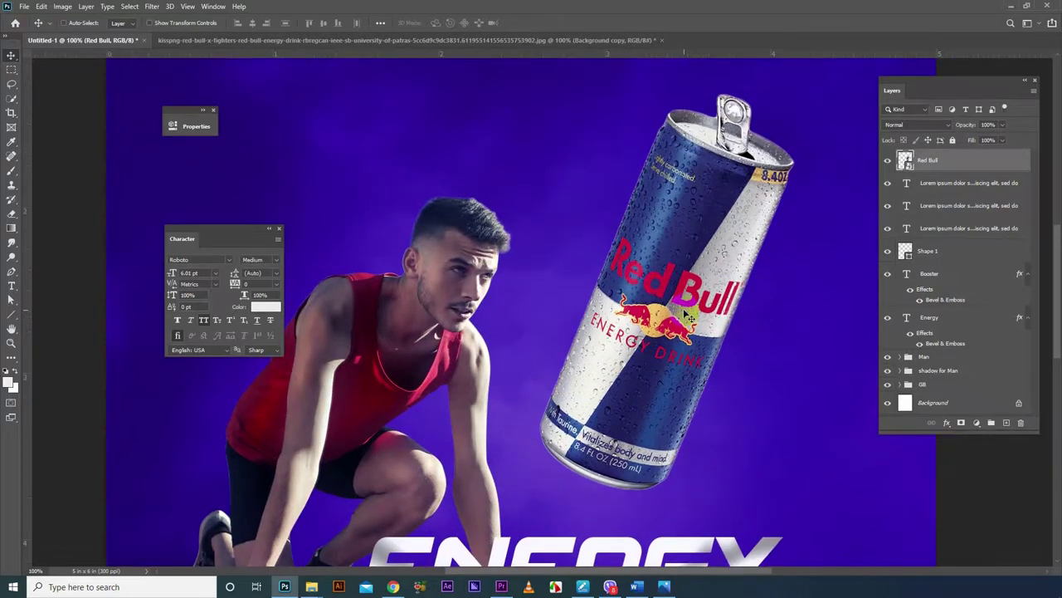
{"action": "left_click_drag", "start_coordinate": [714, 268], "coordinate": [716, 283]}
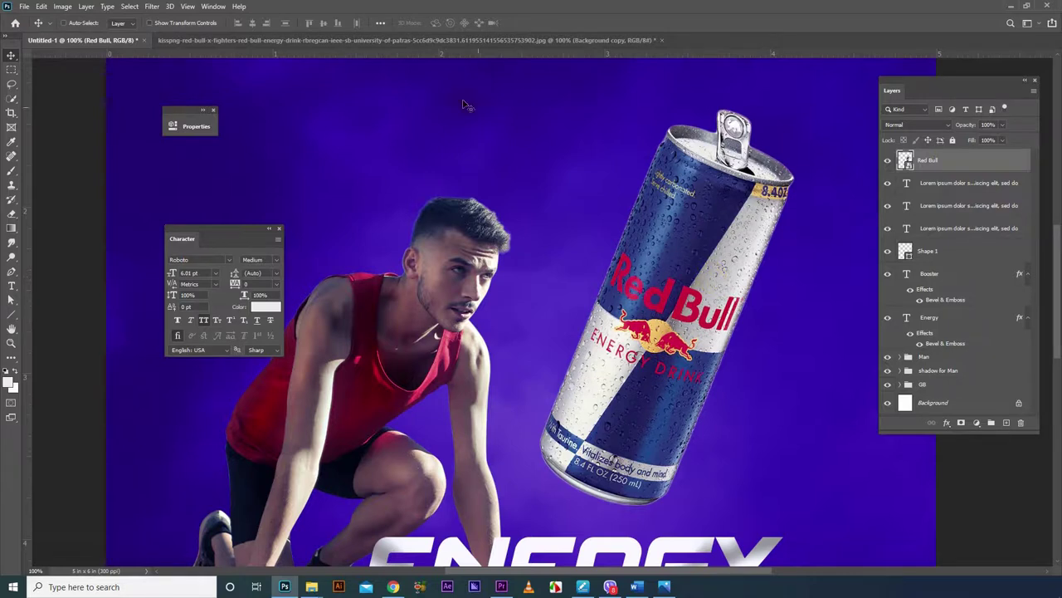
- Open the Camera Raw filter on the can and set Temperature -13 and Tint +13
{"action": "left_click", "coordinate": [152, 6]}
{"action": "left_click", "coordinate": [184, 73]}
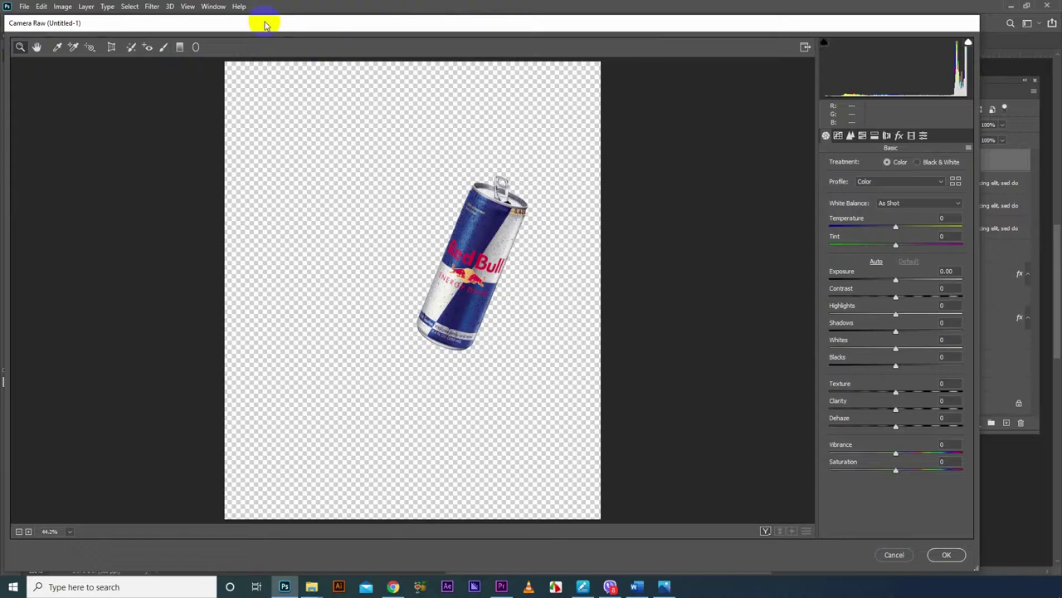
{"action": "left_click_drag", "start_coordinate": [266, 24], "coordinate": [303, 20]}
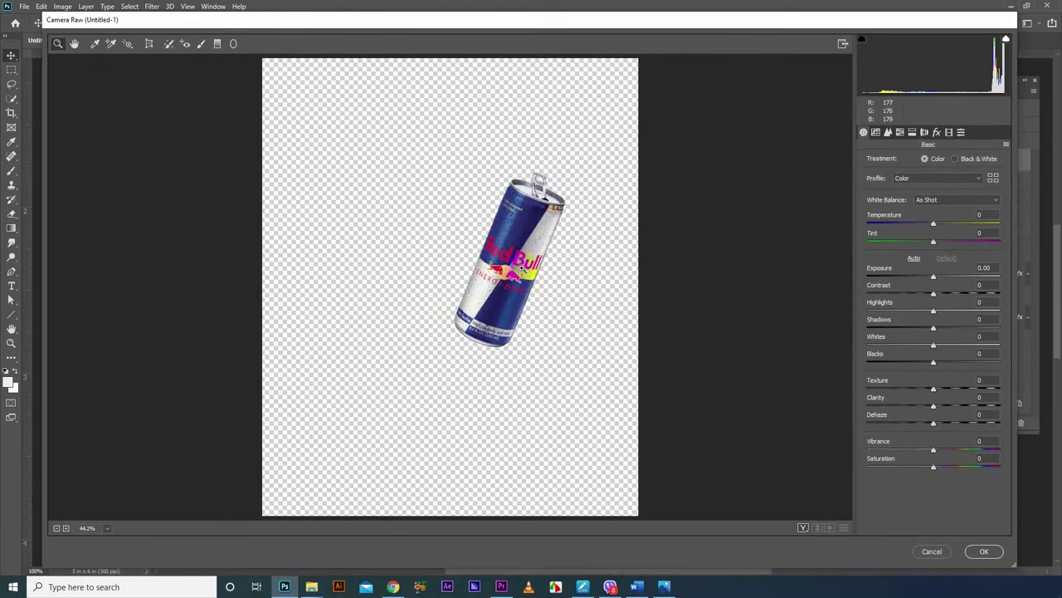
{"action": "left_click", "coordinate": [524, 272]}
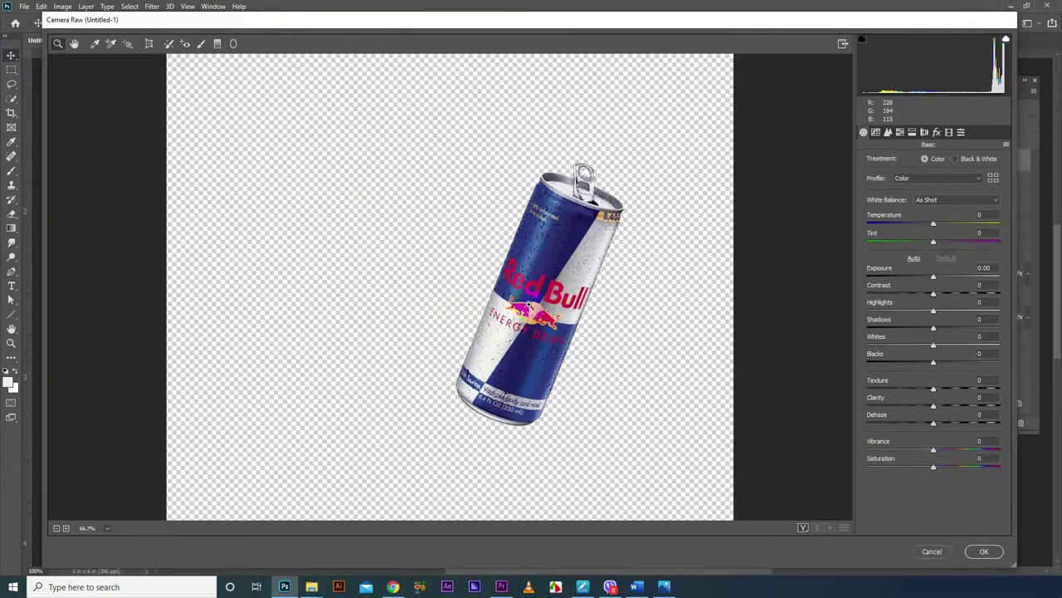
{"action": "left_click", "coordinate": [527, 306]}
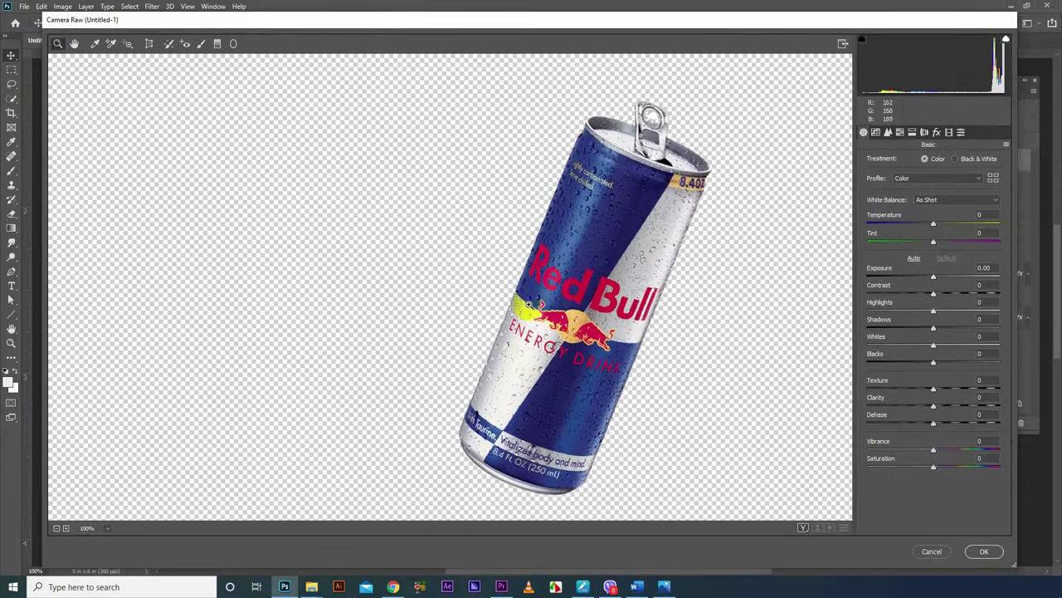
{"action": "left_click", "coordinate": [609, 303]}
{"action": "key", "text": "ctrl+minus"}
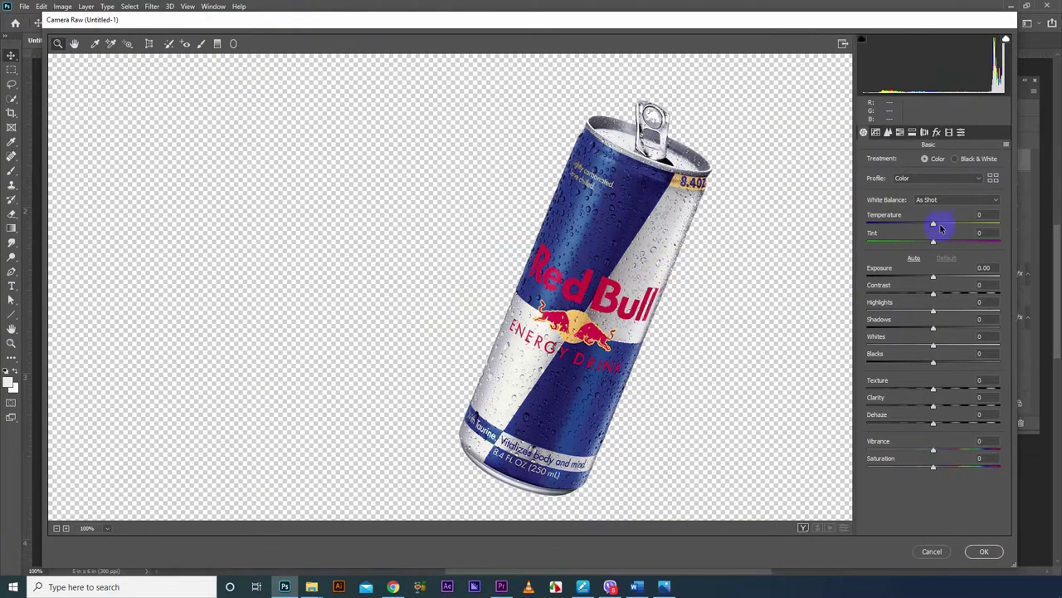
{"action": "left_click_drag", "start_coordinate": [933, 225], "coordinate": [927, 225]}
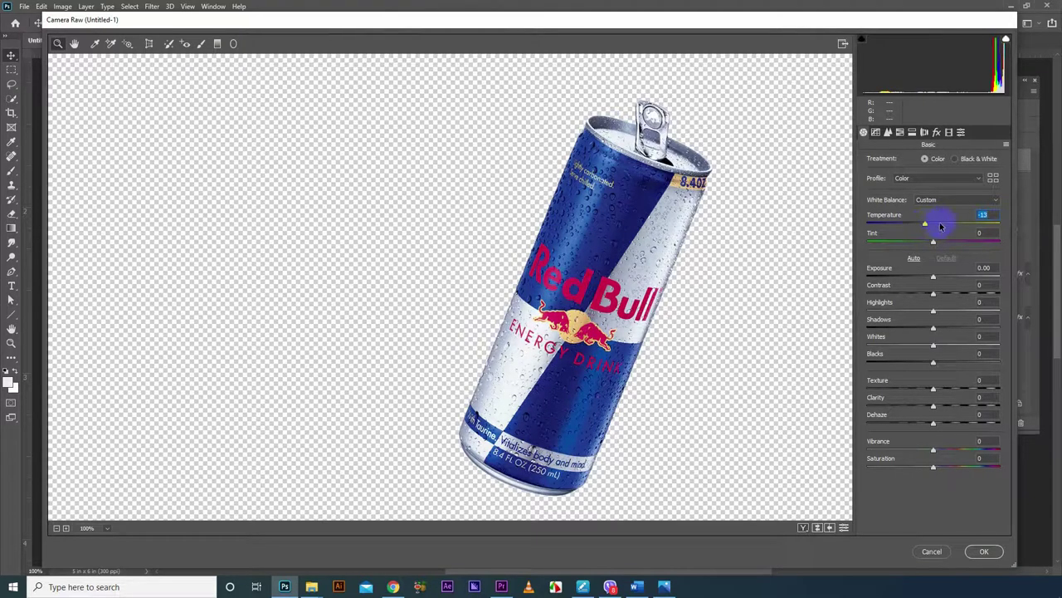
{"action": "mouse_move", "coordinate": [925, 226]}
{"action": "left_mouse_down"}
{"action": "mouse_move", "coordinate": [951, 227]}
{"action": "mouse_move", "coordinate": [917, 229]}
{"action": "mouse_move", "coordinate": [944, 243]}
{"action": "left_mouse_up"}
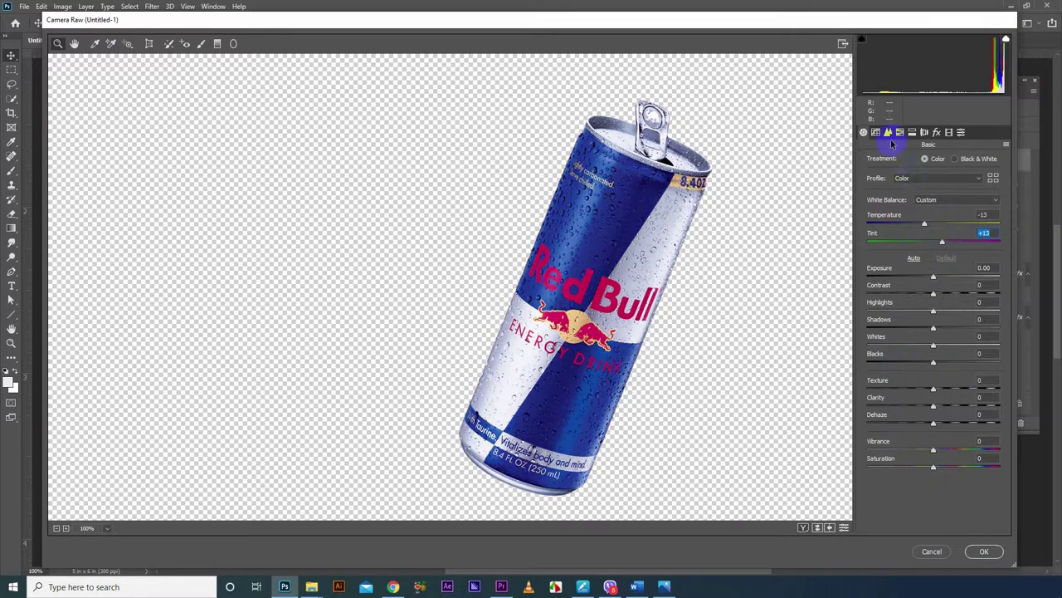
- In the Detail panel, set Sharpening Amount 46 and Luminance 38, then apply the filter
{"action": "left_click", "coordinate": [887, 132]}
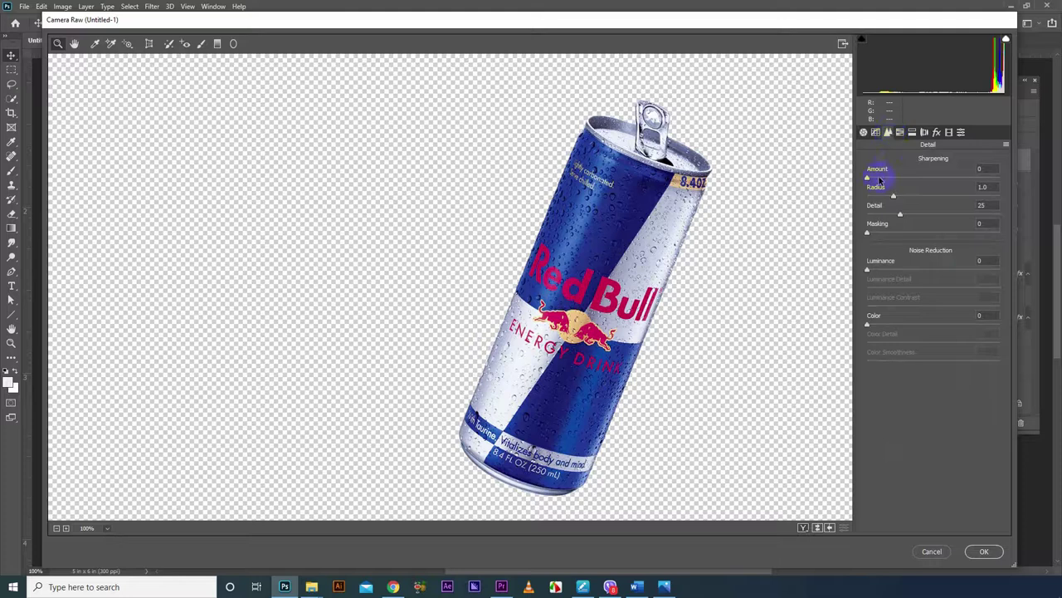
{"action": "left_click_drag", "start_coordinate": [869, 177], "coordinate": [907, 181]}
{"action": "left_click_drag", "start_coordinate": [871, 270], "coordinate": [904, 270]}
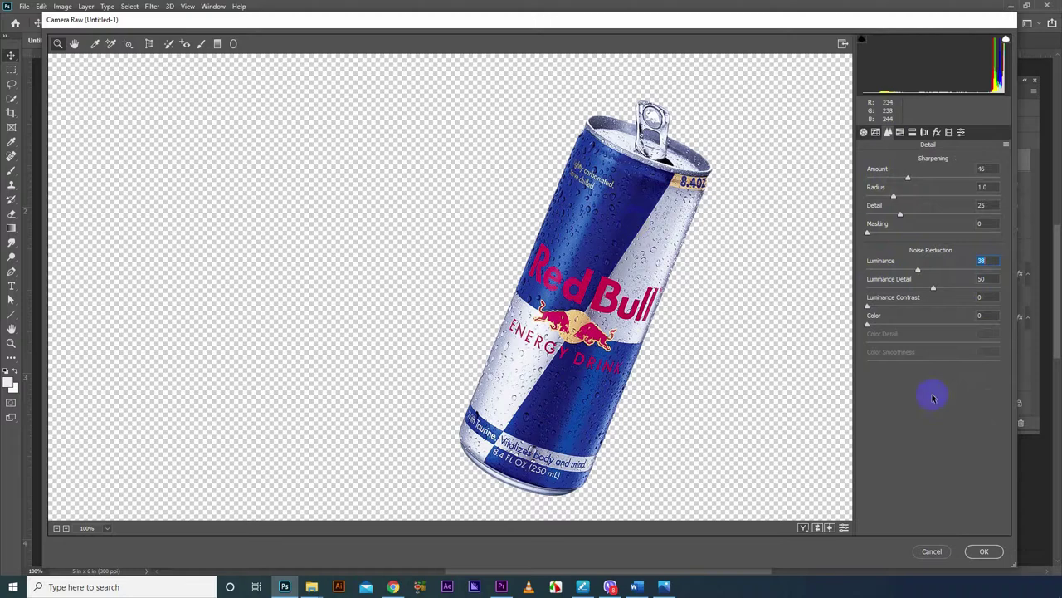
{"action": "left_click", "coordinate": [982, 552]}
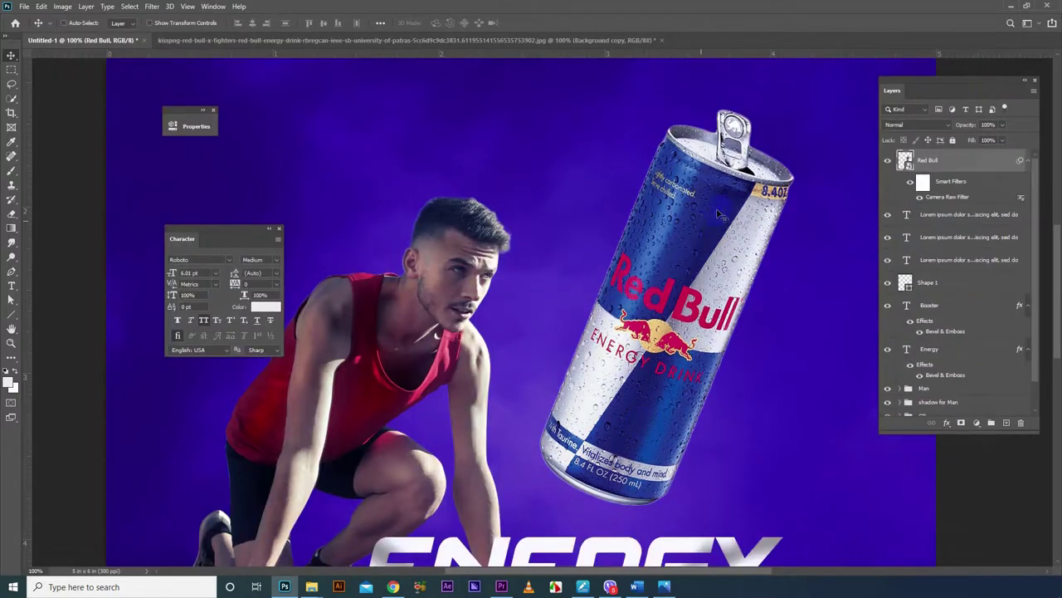
- Collapse the Red Bull layer's smart filter rows in the Layers panel
{"action": "left_click", "coordinate": [727, 238]}
{"action": "left_click", "coordinate": [1028, 161]}
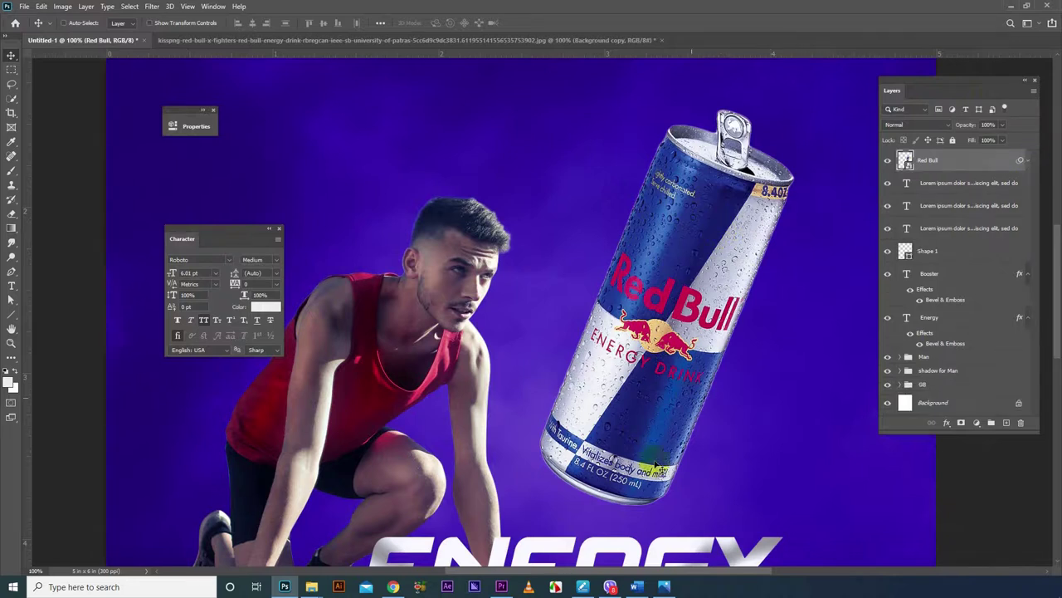
{"action": "left_click", "coordinate": [600, 322]}
- Add a Curves layer clipped to the Red Bull can, pulling the midpoint down to darken it
{"action": "left_click", "coordinate": [977, 424]}
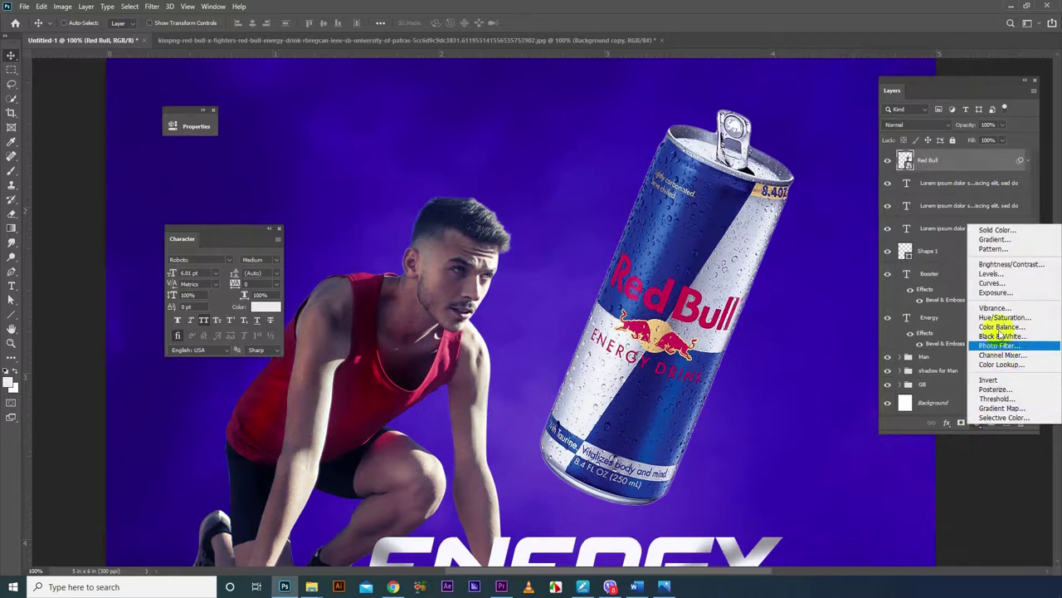
{"action": "left_click", "coordinate": [992, 283]}
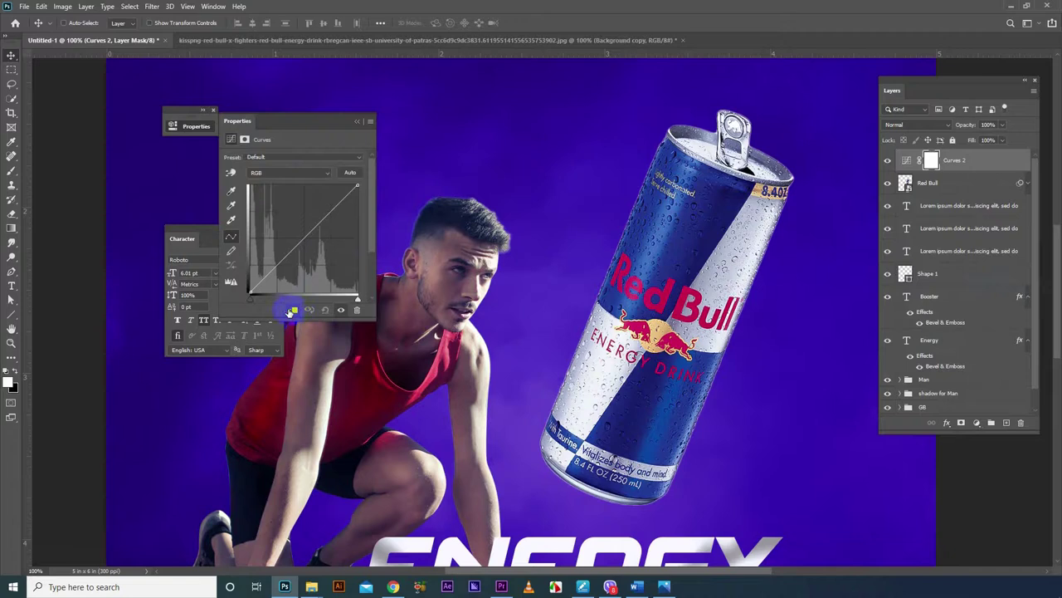
{"action": "left_click", "coordinate": [292, 310]}
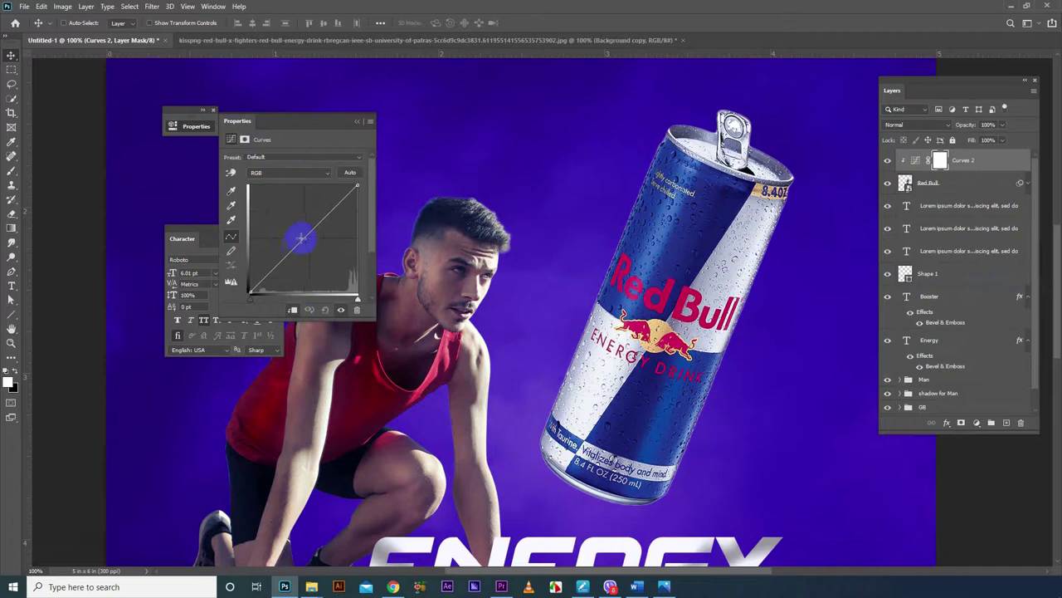
{"action": "left_click_drag", "start_coordinate": [303, 237], "coordinate": [310, 246]}
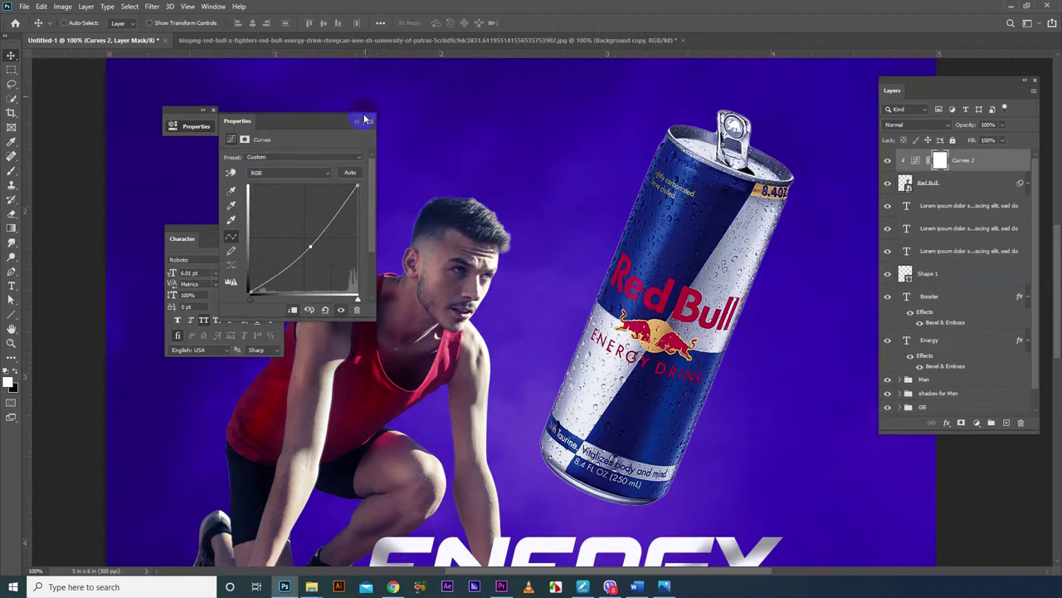
{"action": "left_click", "coordinate": [357, 121]}
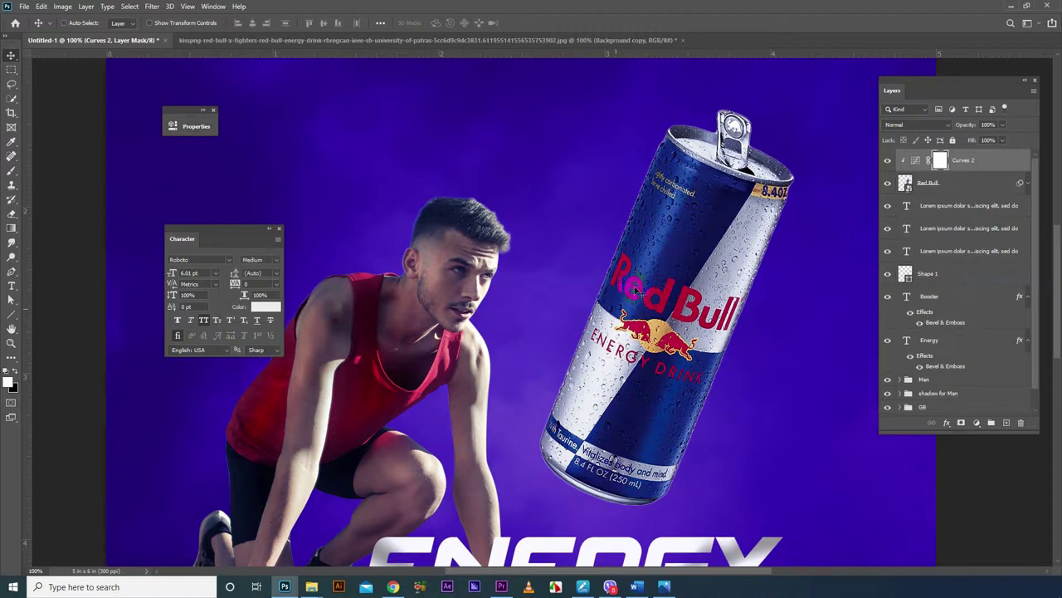
{"action": "left_click", "coordinate": [16, 372]}
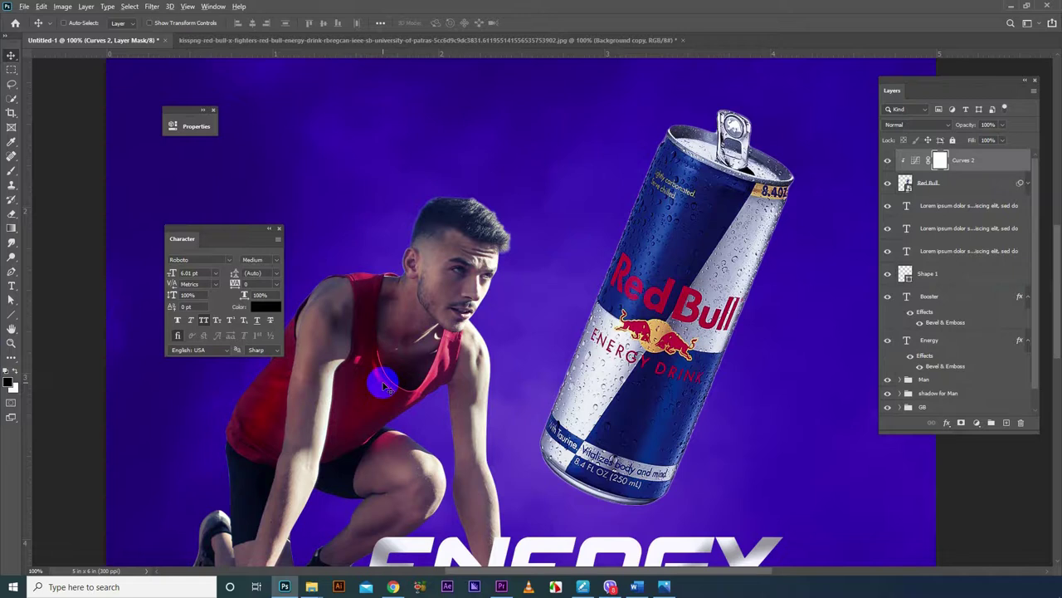
- Fill the Curves 2 mask black and set up a white brush at size 150
{"action": "key", "text": "alt+BackSpace"}
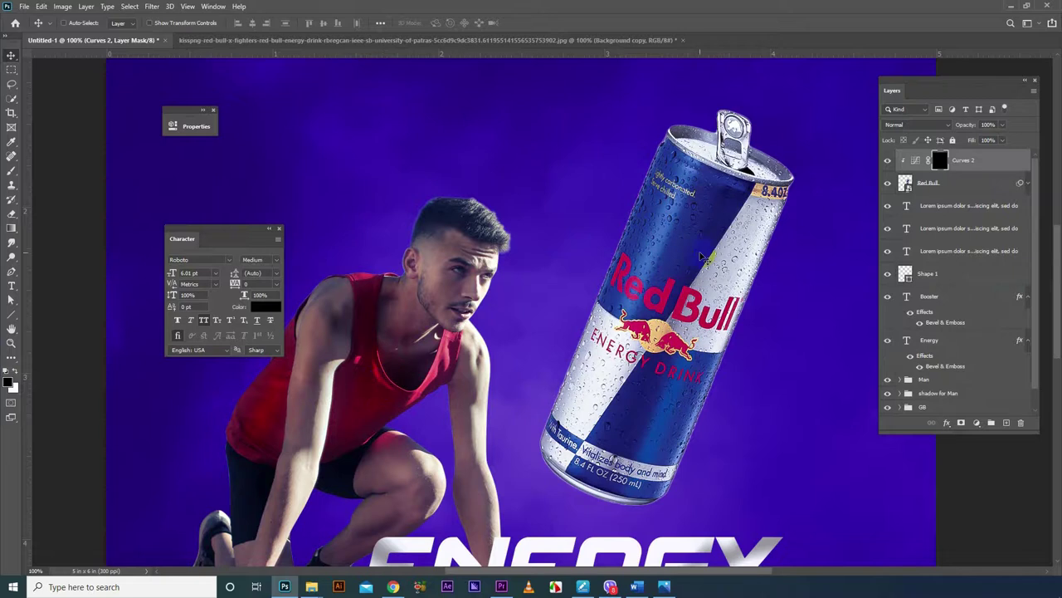
{"action": "left_click", "coordinate": [41, 198]}
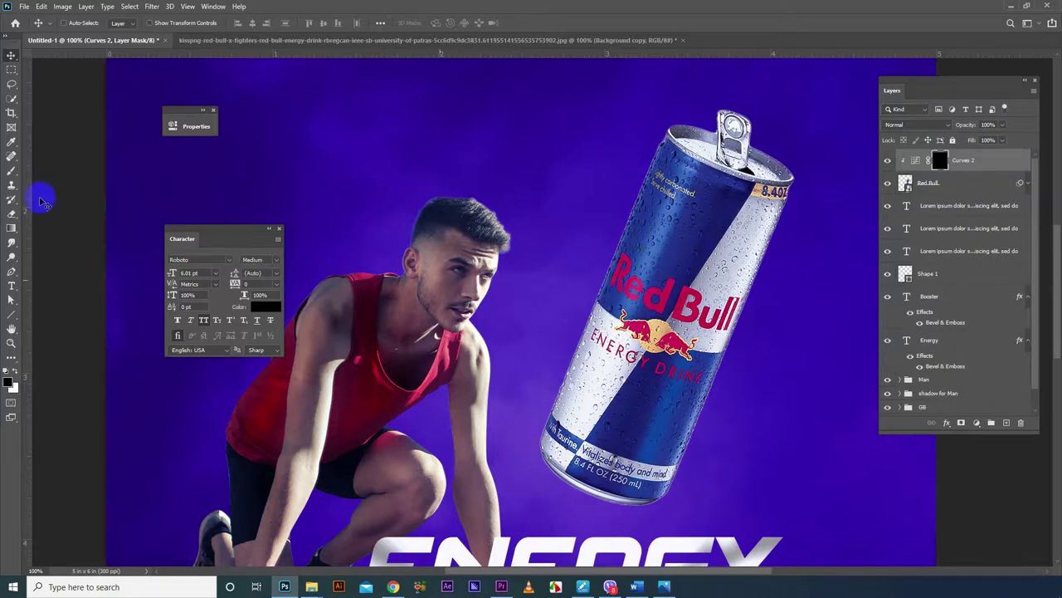
{"action": "left_click", "coordinate": [11, 171]}
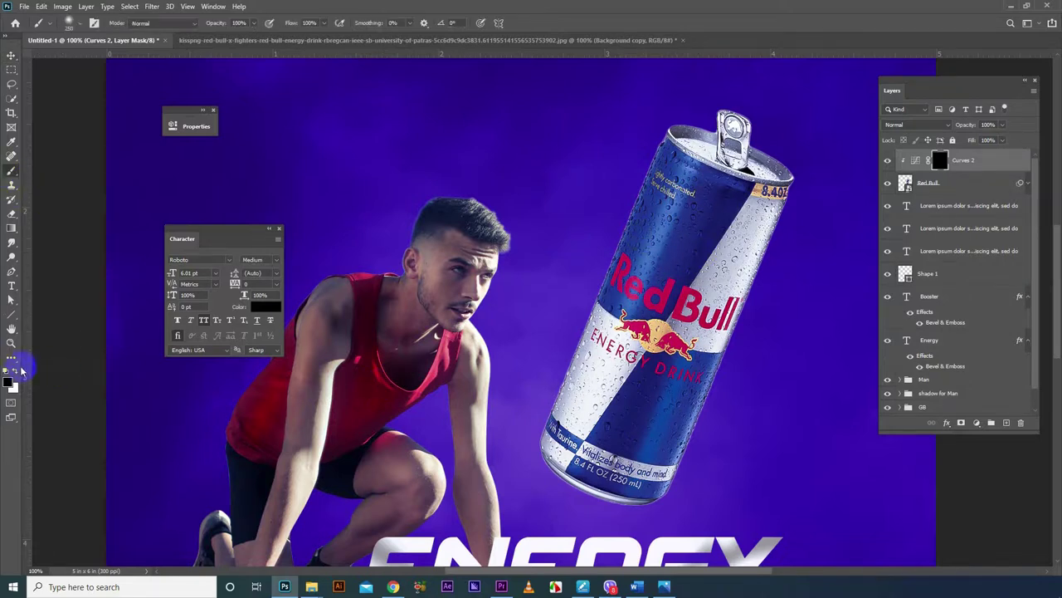
{"action": "left_click", "coordinate": [16, 371]}
{"action": "key", "text": "bracketleft"}
{"action": "key", "text": "bracketleft"}
{"action": "key", "text": "bracketleft"}
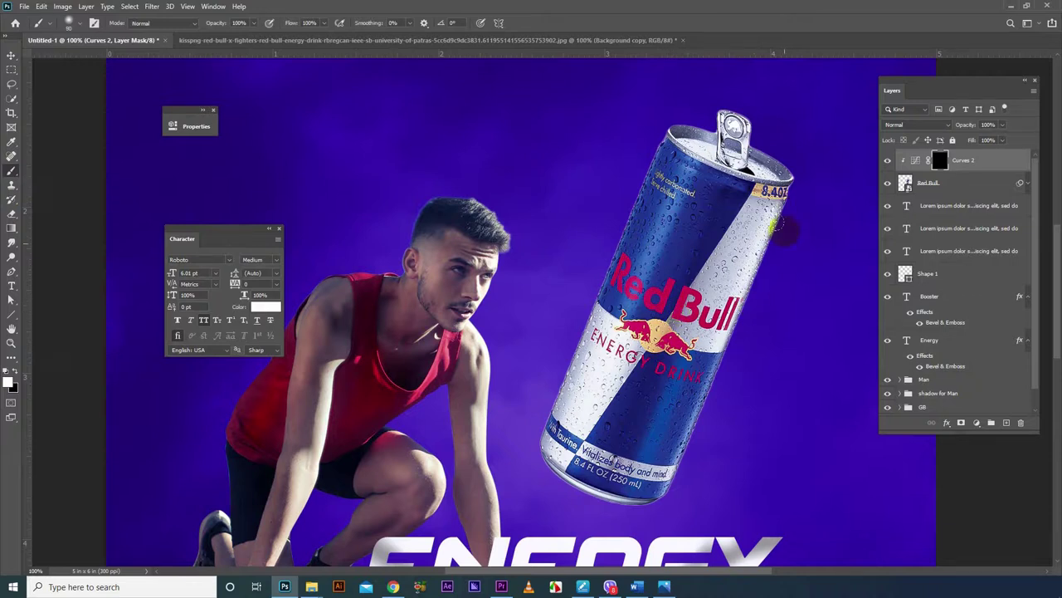
- Paint the mask along the can's right, left and lower-left edges, then toggle the curves to compare
{"action": "left_click_drag", "start_coordinate": [786, 220], "coordinate": [668, 494]}
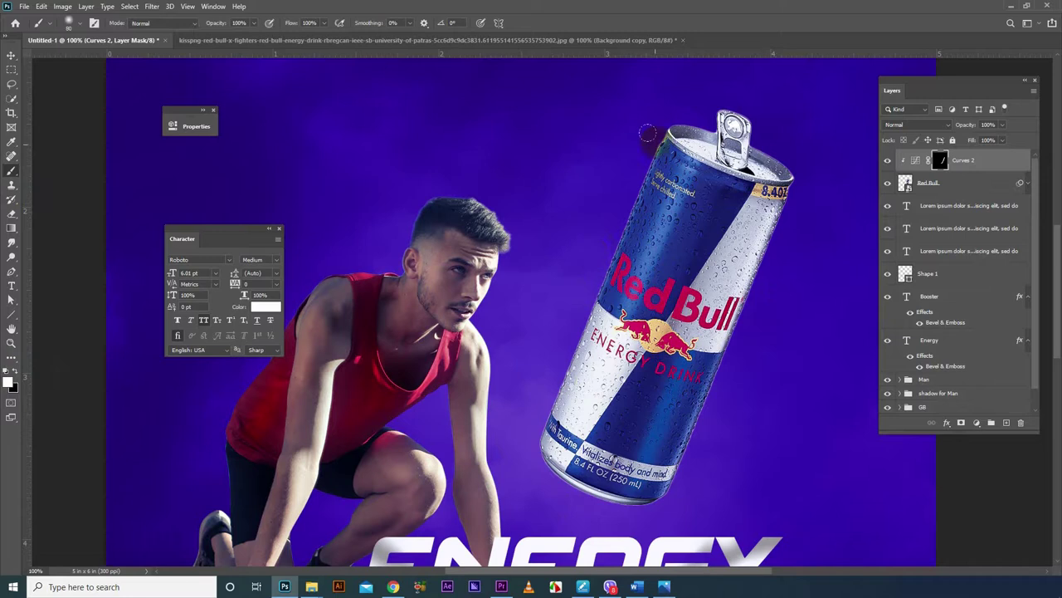
{"action": "left_click_drag", "start_coordinate": [648, 133], "coordinate": [606, 249]}
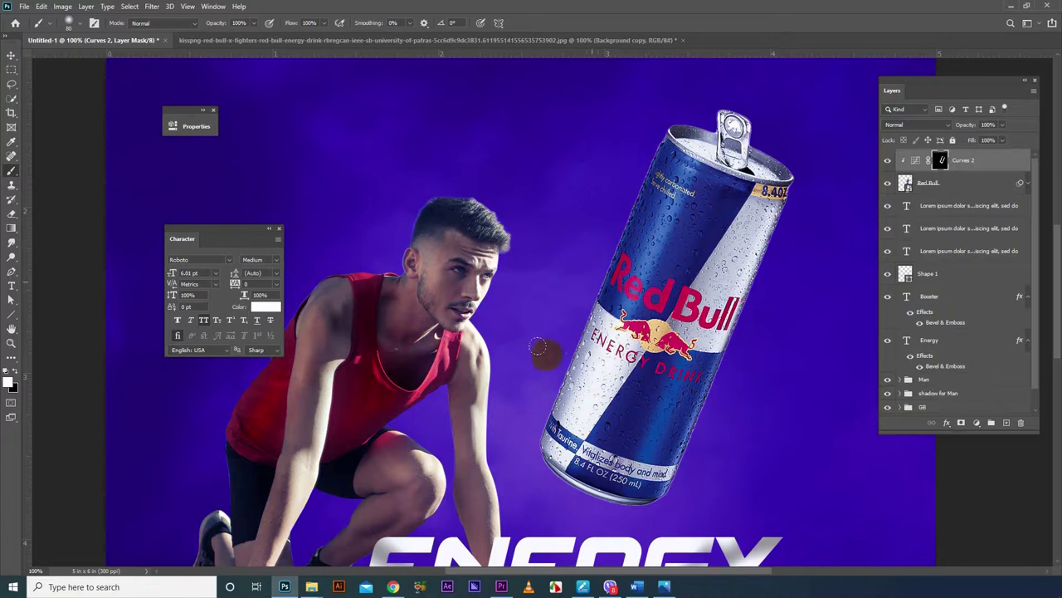
{"action": "left_click_drag", "start_coordinate": [521, 449], "coordinate": [573, 390]}
{"action": "left_click", "coordinate": [916, 161]}
{"action": "left_click", "coordinate": [888, 161]}
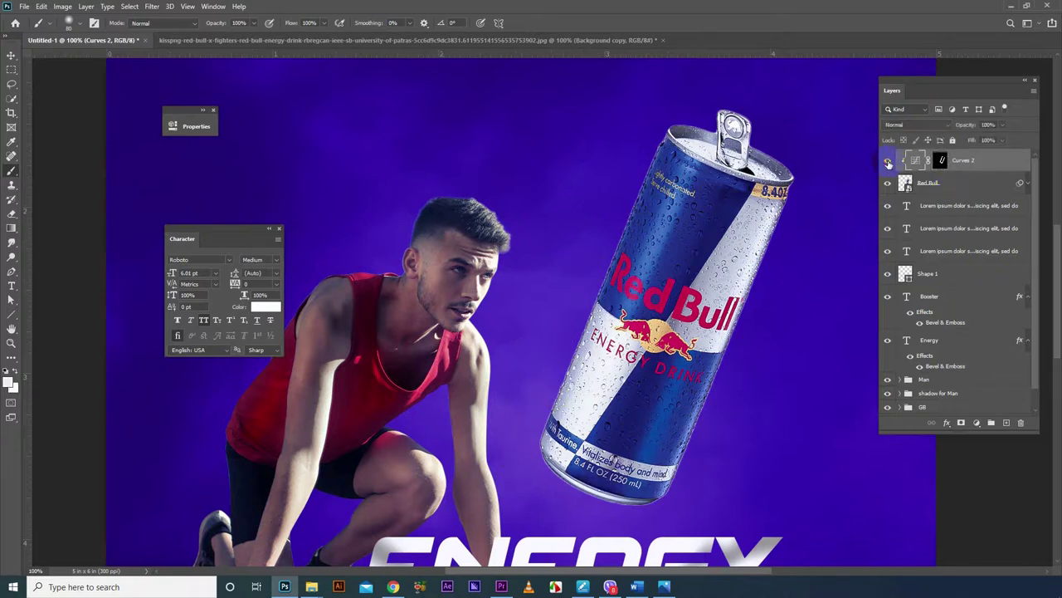
- Group Curves 2 with the Red Bull layer into a group named 'Red Bull'
{"action": "left_click", "coordinate": [888, 161]}
{"action": "left_click", "coordinate": [889, 161]}
{"action": "left_click", "coordinate": [12, 54]}
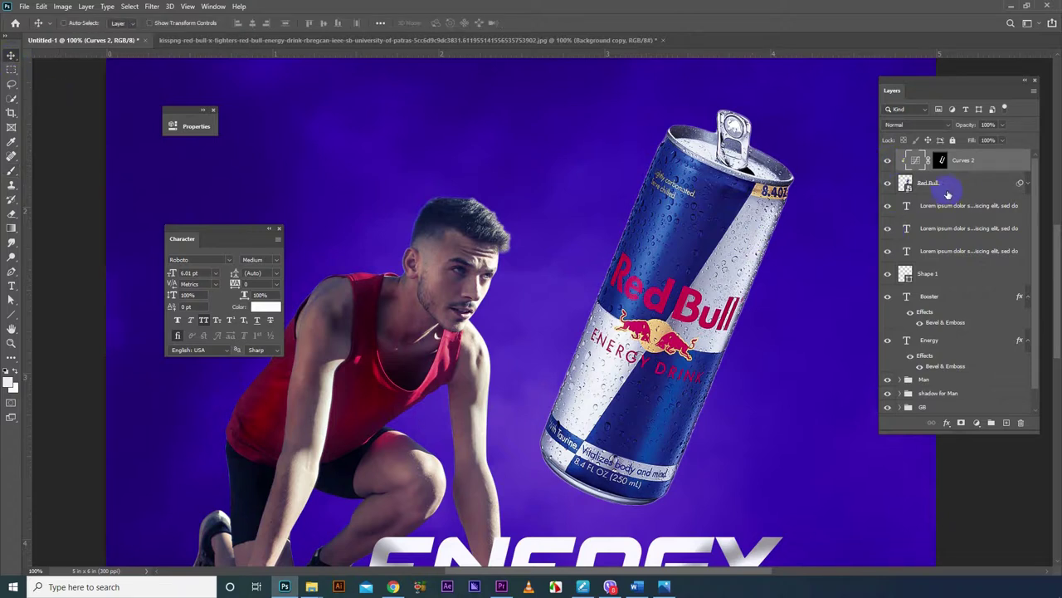
{"action": "left_click", "coordinate": [960, 187], "text": "ctrl"}
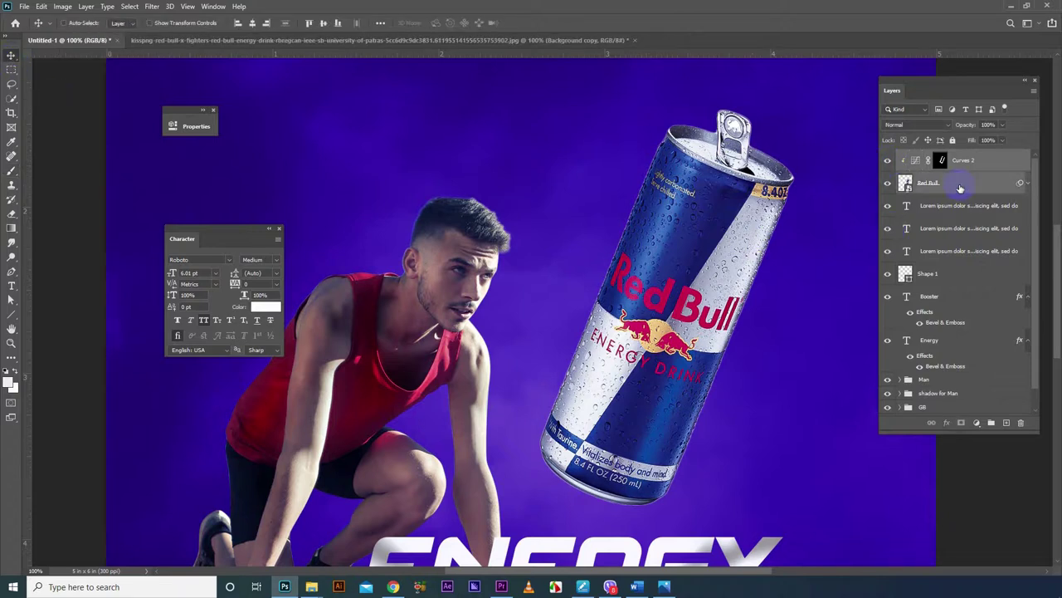
{"action": "key", "text": "ctrl+g"}
{"action": "double_click", "coordinate": [951, 156]}
{"action": "type", "text": "Red Bull"}
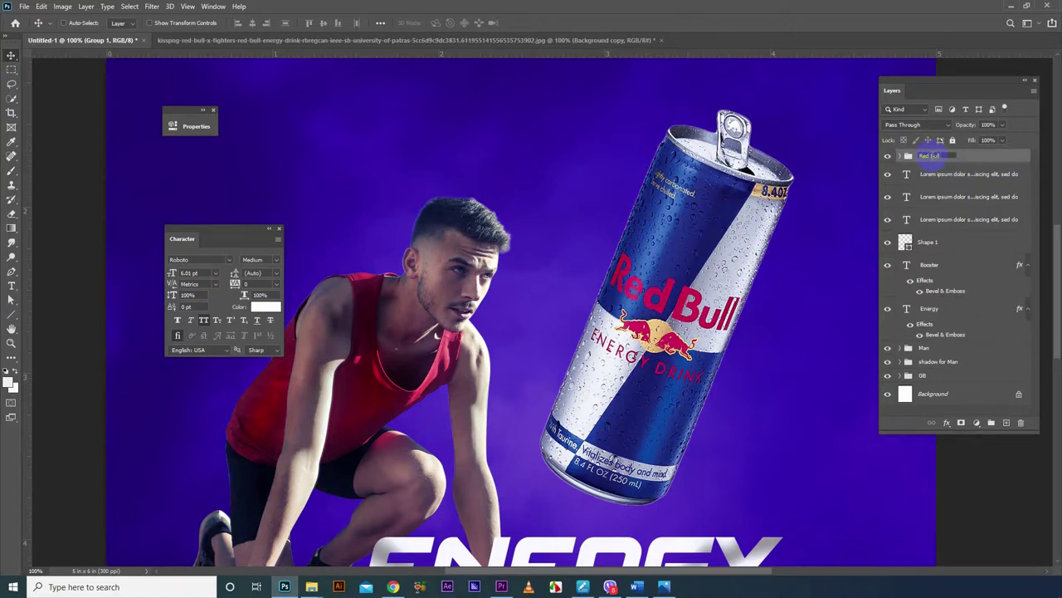
{"action": "key", "text": "Return"}
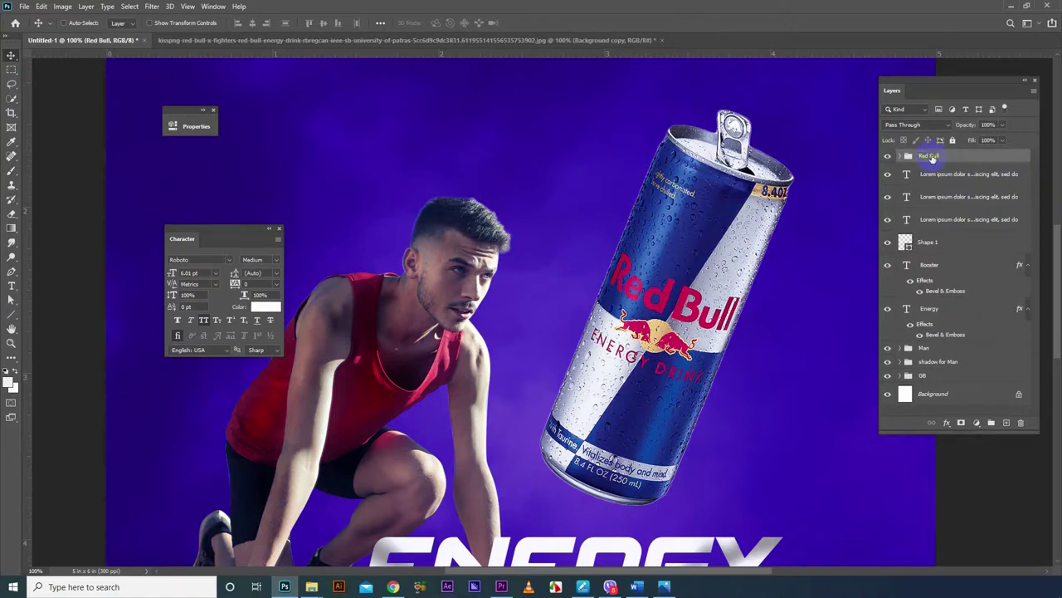
- Group the three Lorem ipsum text layers into a group named 'T'
{"action": "left_click", "coordinate": [942, 176]}
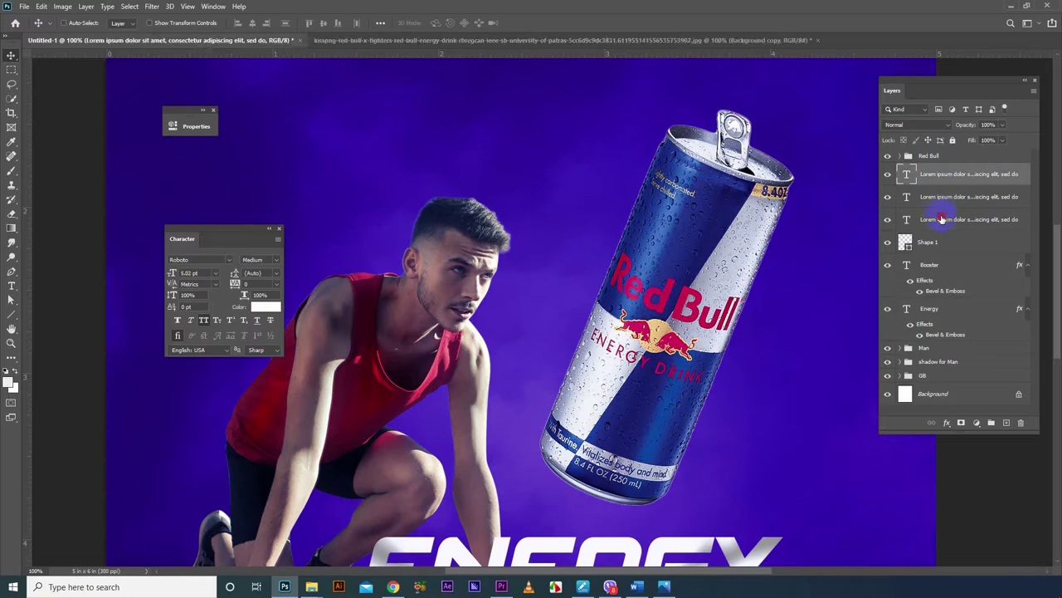
{"action": "left_click", "coordinate": [941, 219], "text": "shift"}
{"action": "key", "text": "ctrl+g"}
{"action": "double_click", "coordinate": [941, 169]}
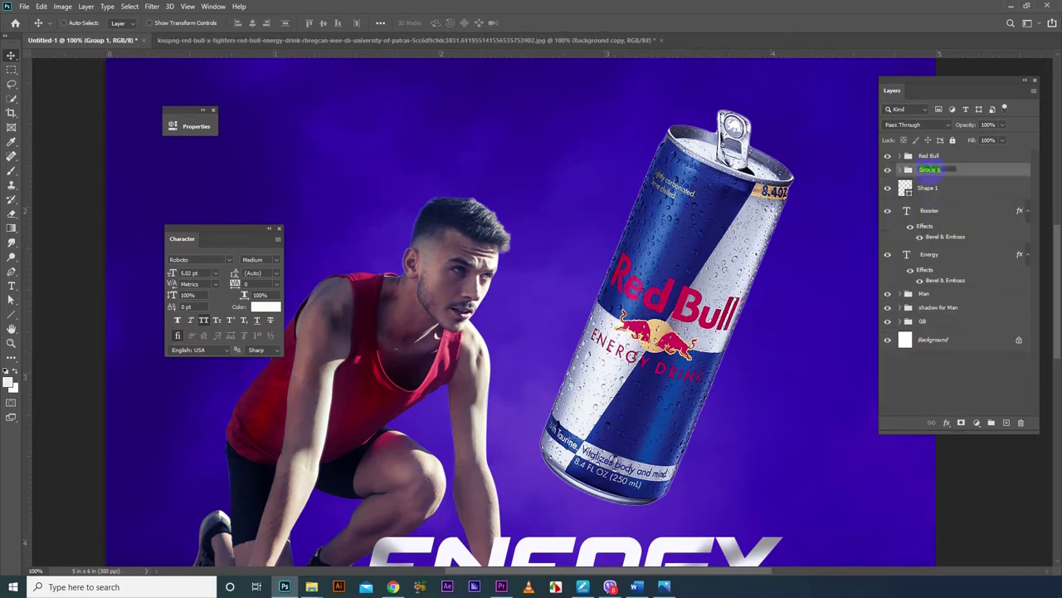
{"action": "type", "text": "T"}
{"action": "key", "text": "Return"}
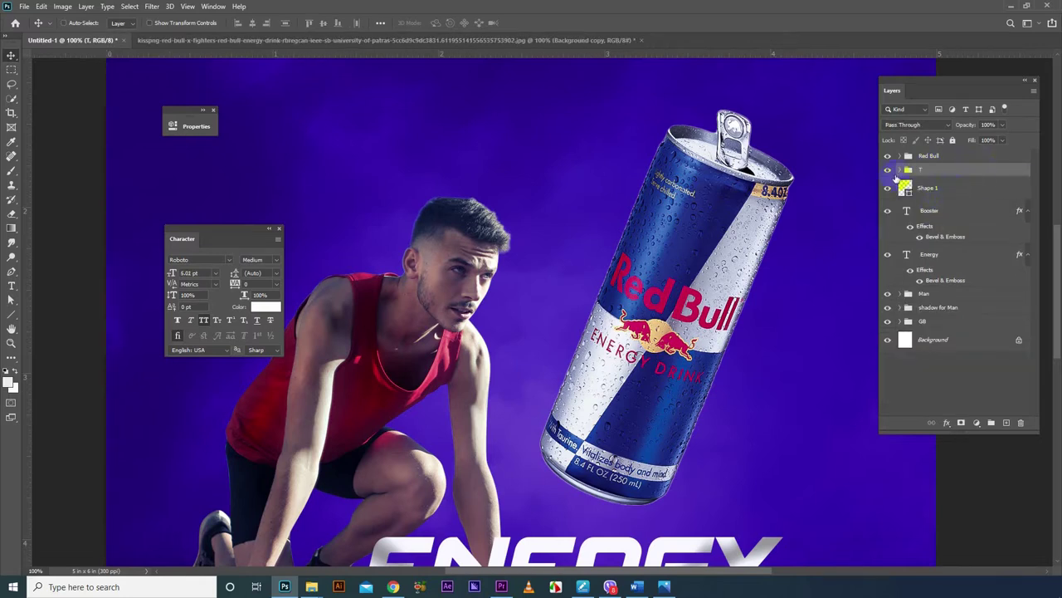
- Move Shape 1 into the T group, collapse it, and zoom out to the whole poster
{"action": "left_click", "coordinate": [904, 187]}
{"action": "left_click", "coordinate": [900, 169]}
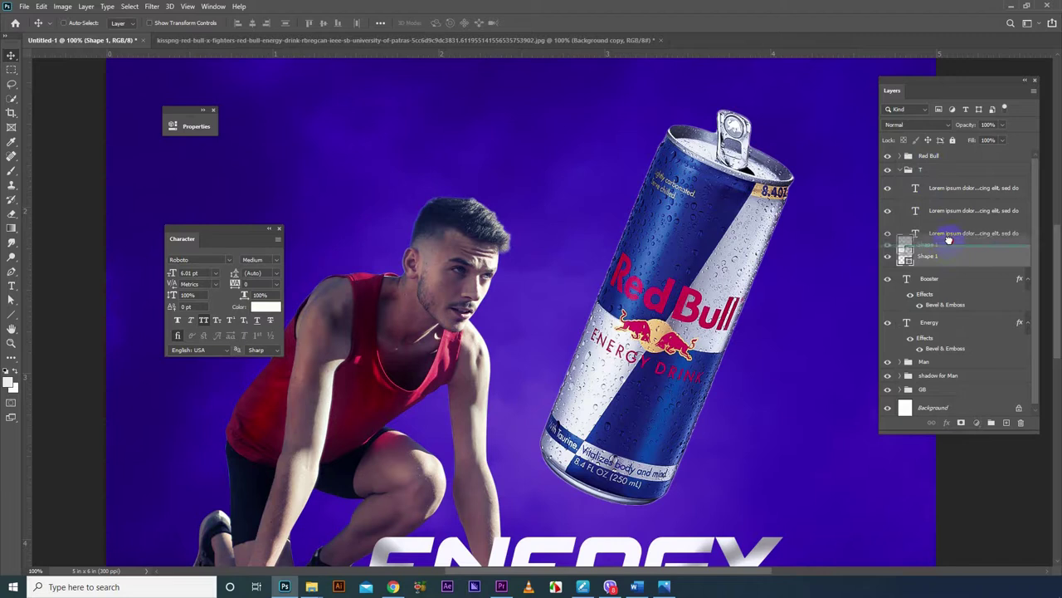
{"action": "left_click_drag", "start_coordinate": [948, 241], "coordinate": [947, 246]}
{"action": "left_click", "coordinate": [901, 169]}
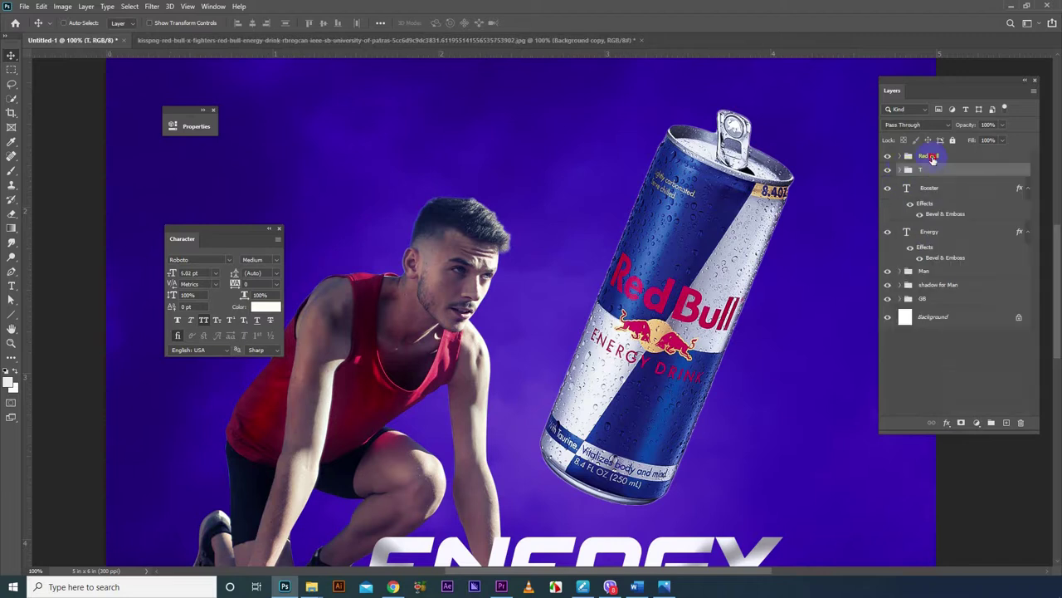
{"action": "left_click", "coordinate": [933, 157]}
{"action": "key", "text": "ctrl+minus"}
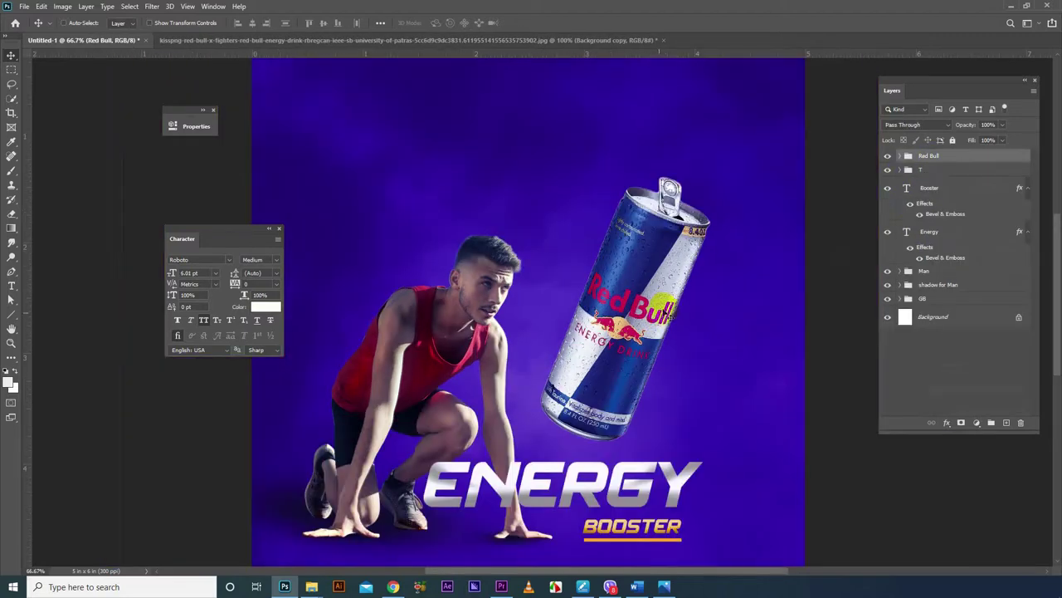
{"action": "left_click", "coordinate": [664, 586]}
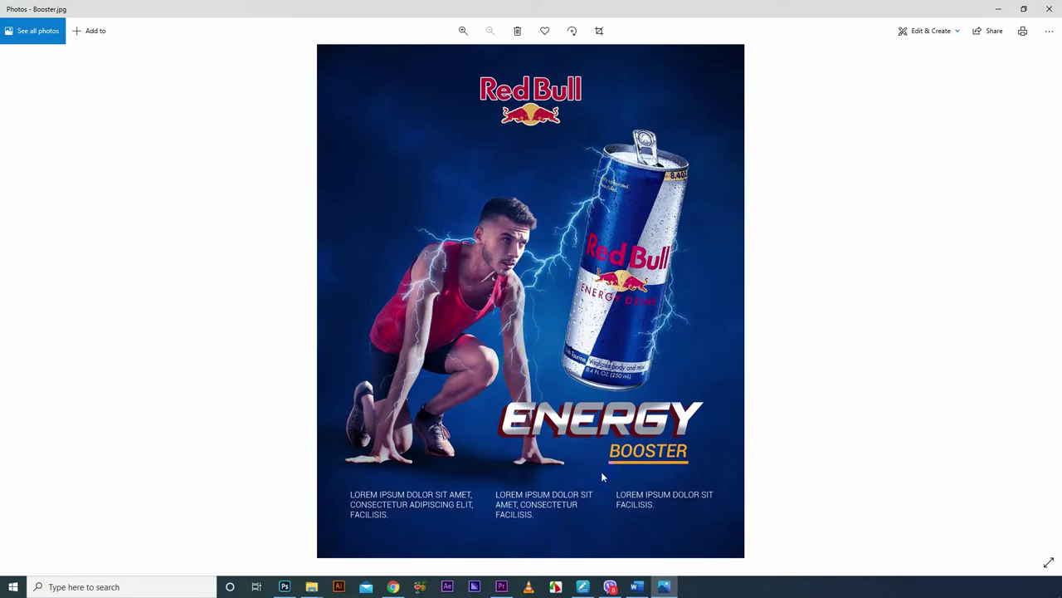
{"action": "left_click", "coordinate": [664, 586]}
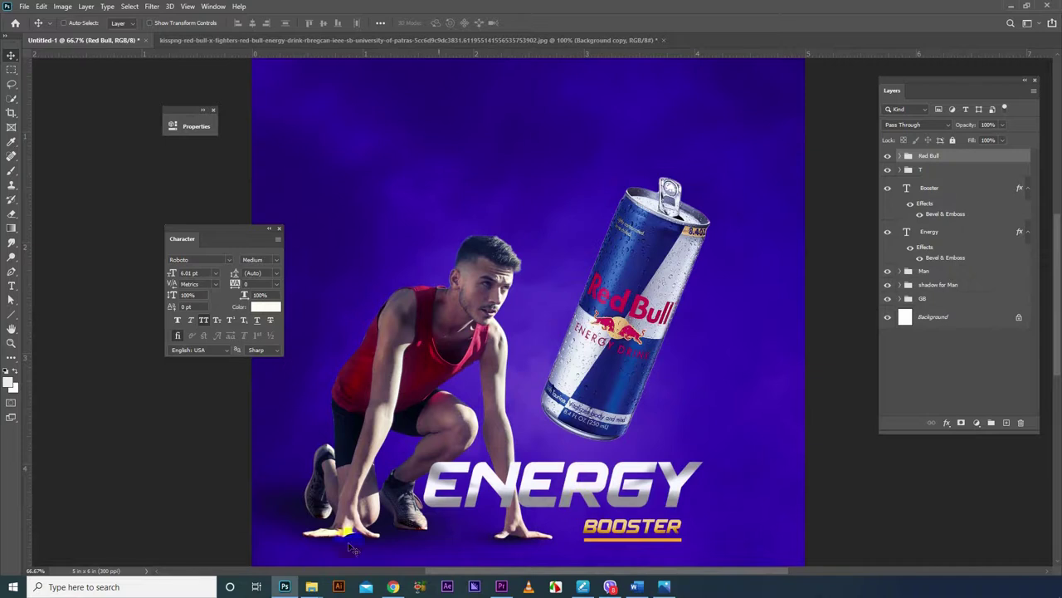
- Drag Lightning 01.jpg from the Red Bull Images folder over to Photoshop
{"action": "left_click", "coordinate": [281, 553]}
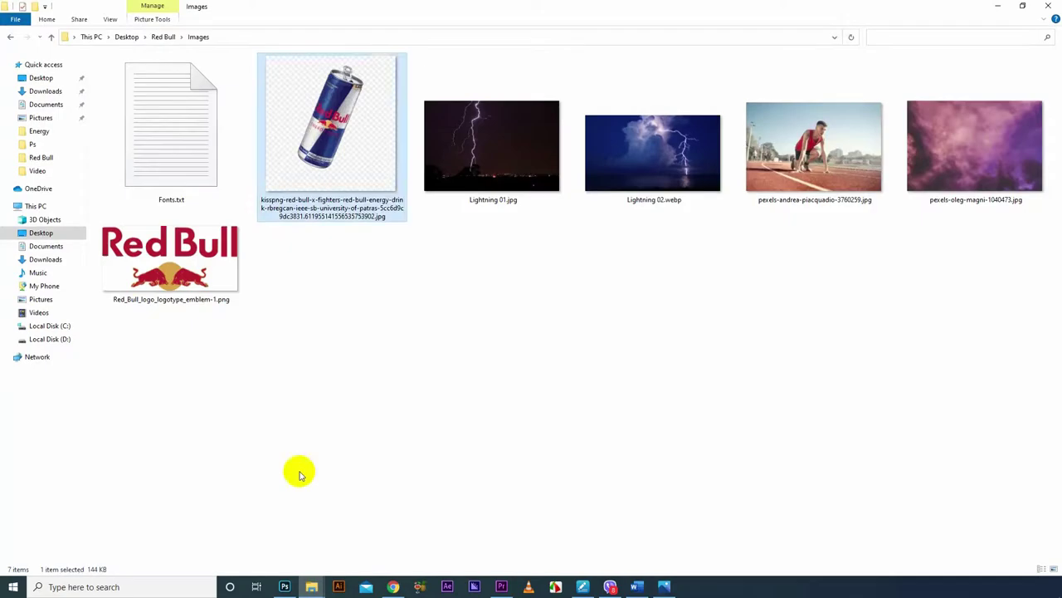
{"action": "left_click", "coordinate": [511, 286]}
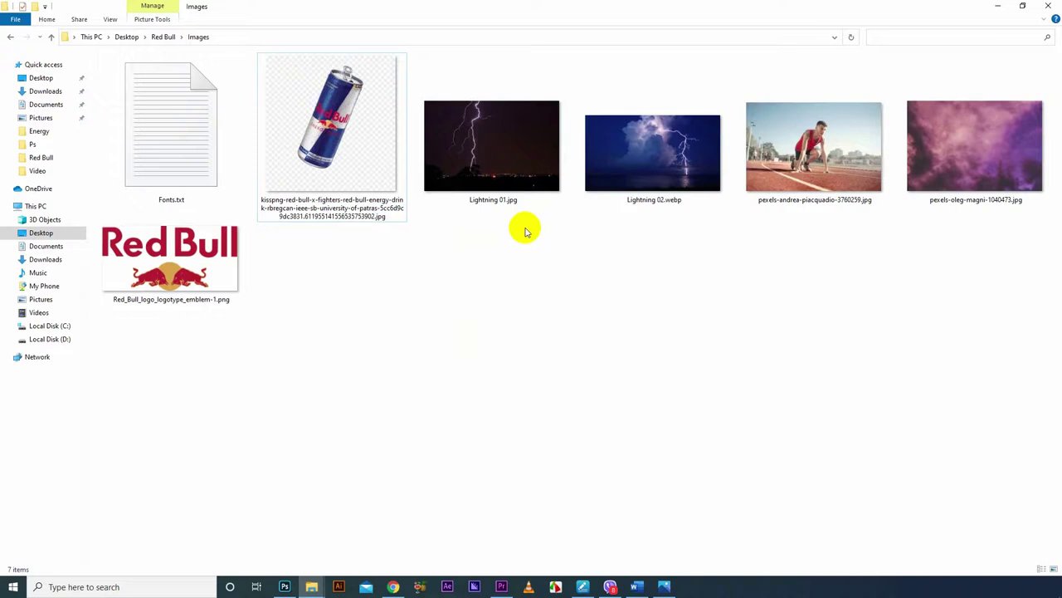
{"action": "left_click_drag", "start_coordinate": [490, 170], "coordinate": [268, 584]}
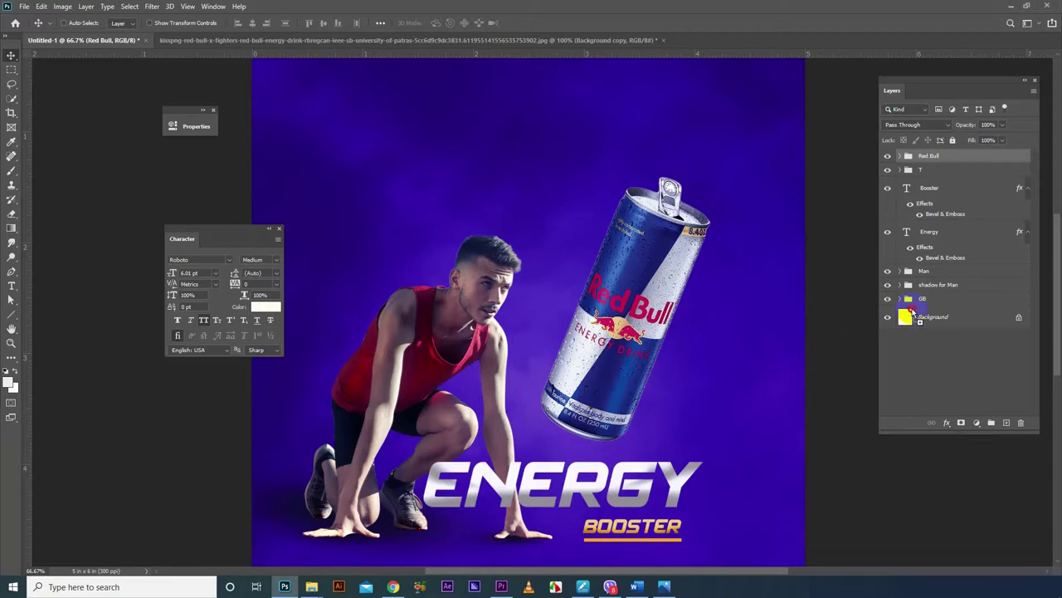
- Open Lightning 01.jpg in Photoshop and close the separate kisspng can document
{"action": "left_click_drag", "start_coordinate": [268, 583], "coordinate": [911, 312]}
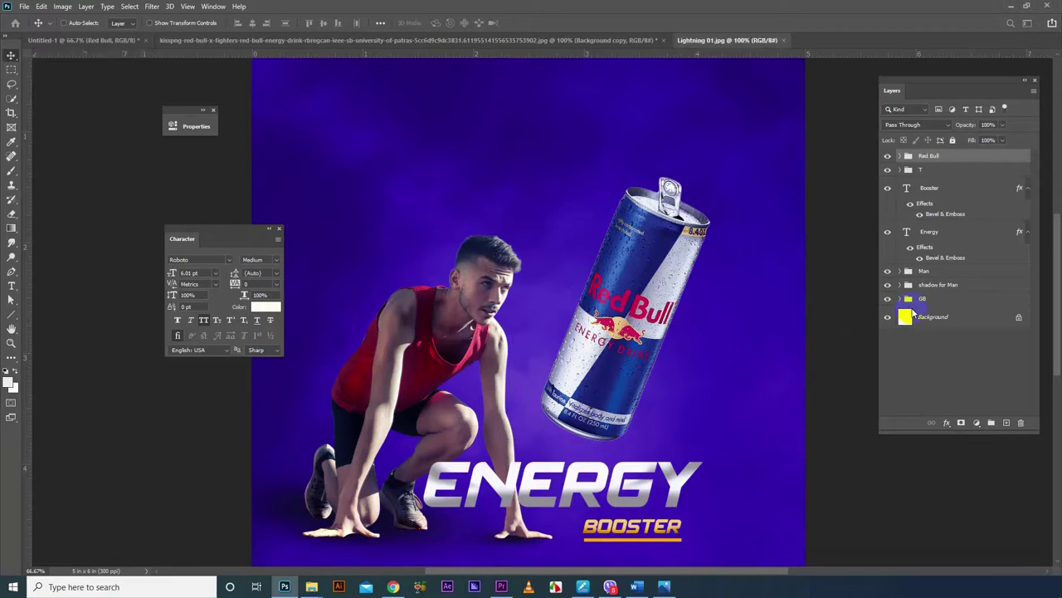
{"action": "left_click", "coordinate": [652, 40]}
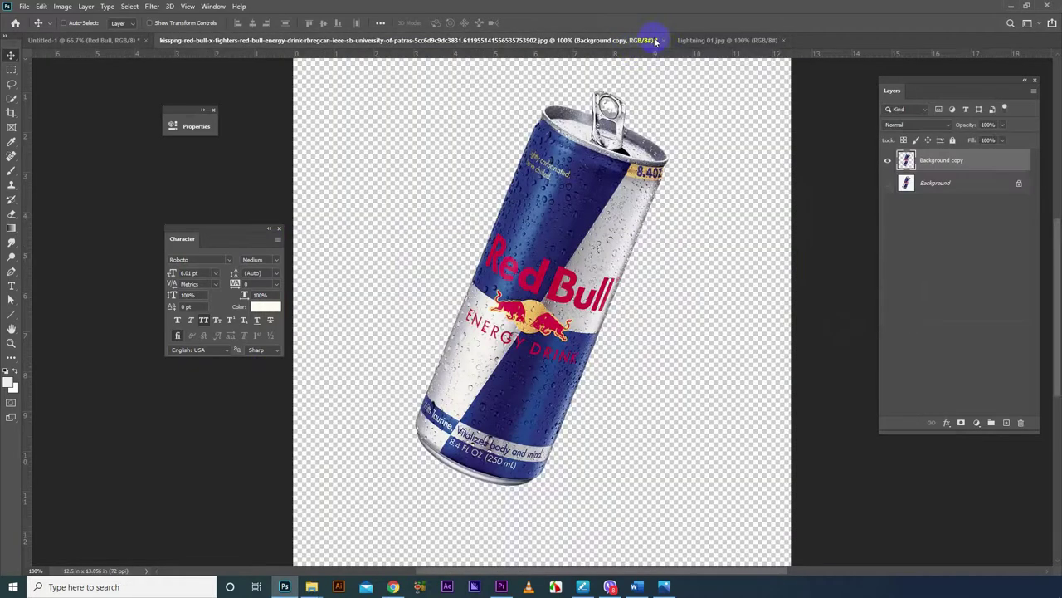
{"action": "left_click", "coordinate": [654, 40]}
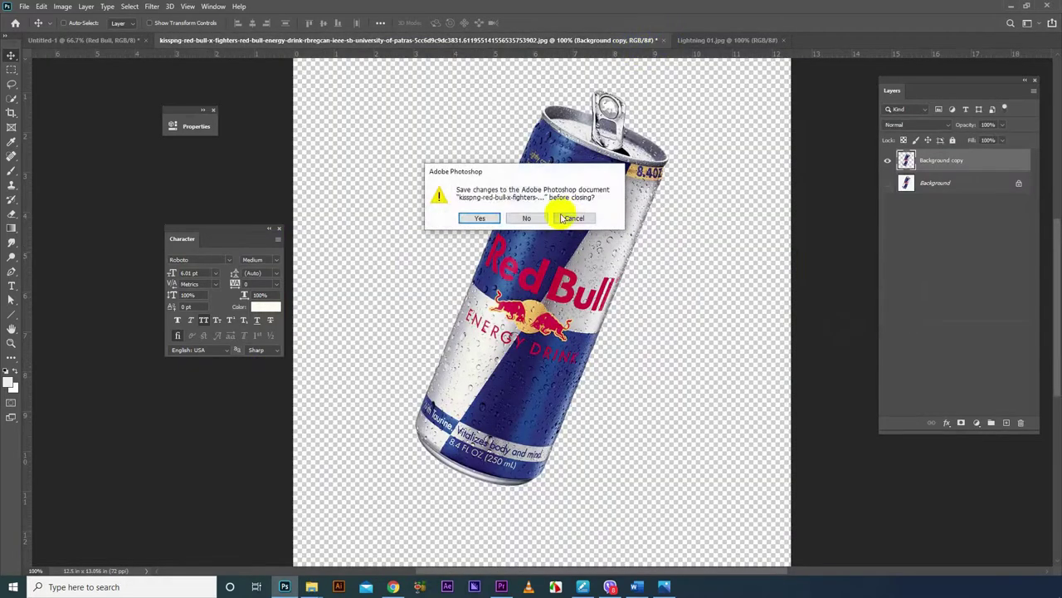
{"action": "left_click", "coordinate": [526, 215]}
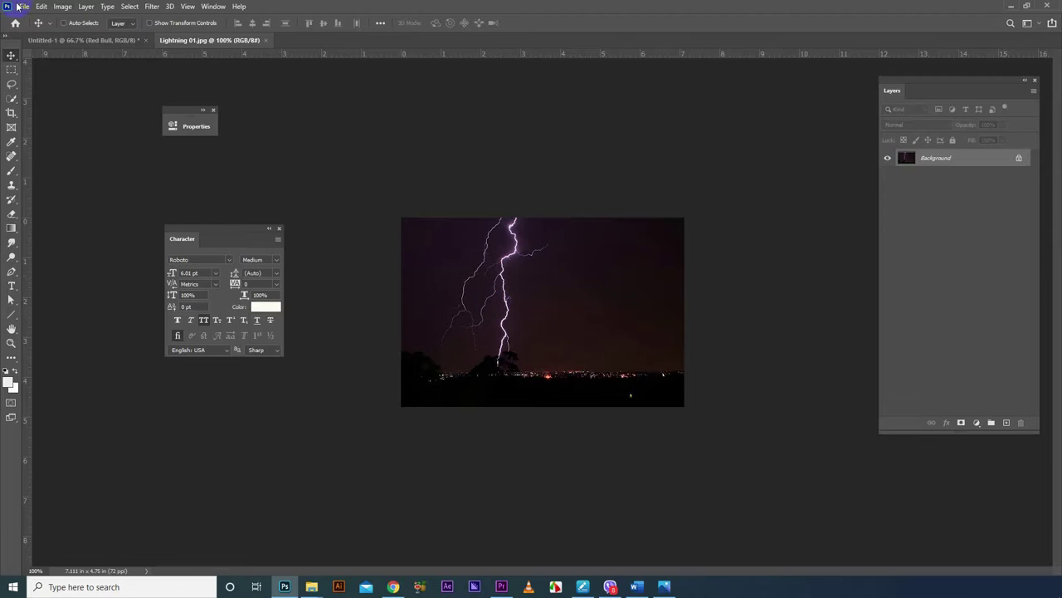
- Desaturate the Lightning 01 photo to greyscale
{"action": "left_click", "coordinate": [60, 6]}
{"action": "left_click", "coordinate": [112, 33]}
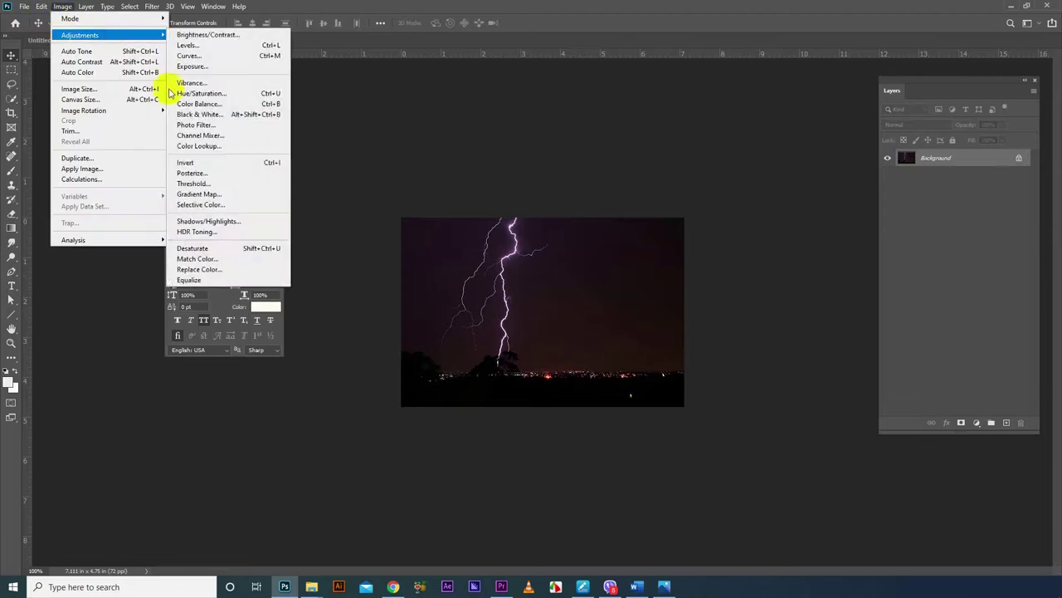
{"action": "left_click", "coordinate": [208, 248]}
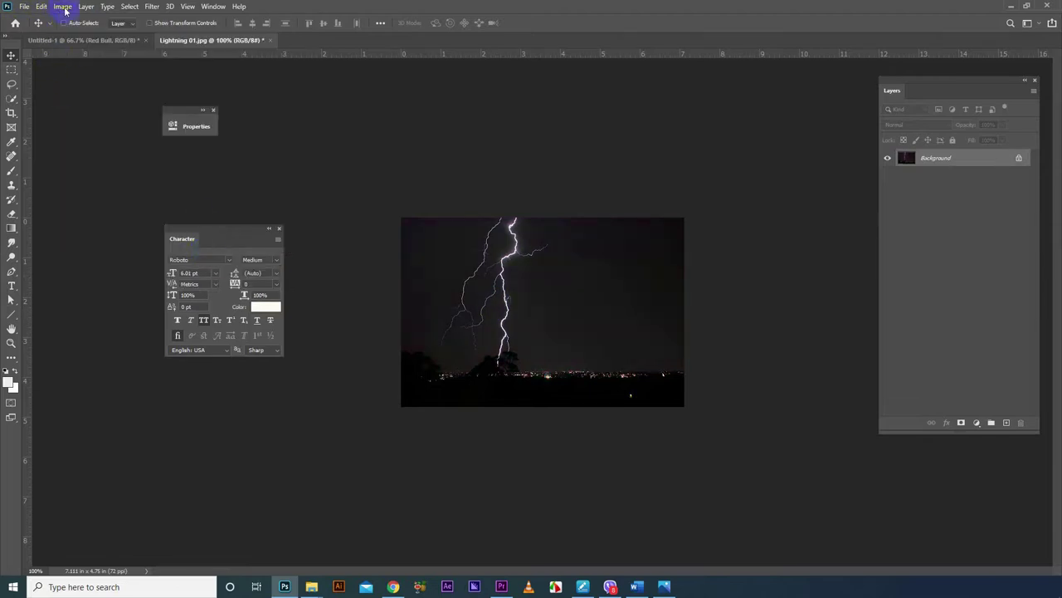
{"action": "left_click", "coordinate": [63, 7]}
- Apply Levels to Lightning 01 with input black 75, gamma 1.00 and white 238
{"action": "left_click", "coordinate": [247, 48]}
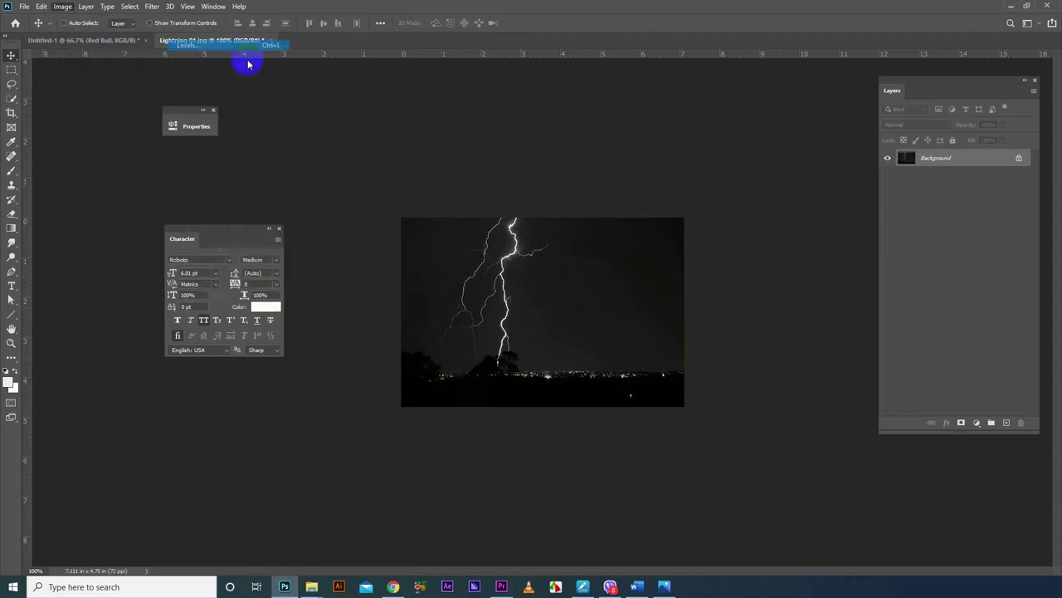
{"action": "mouse_move", "coordinate": [332, 161]}
{"action": "left_mouse_down"}
{"action": "mouse_move", "coordinate": [763, 147]}
{"action": "mouse_move", "coordinate": [784, 123]}
{"action": "left_mouse_up"}
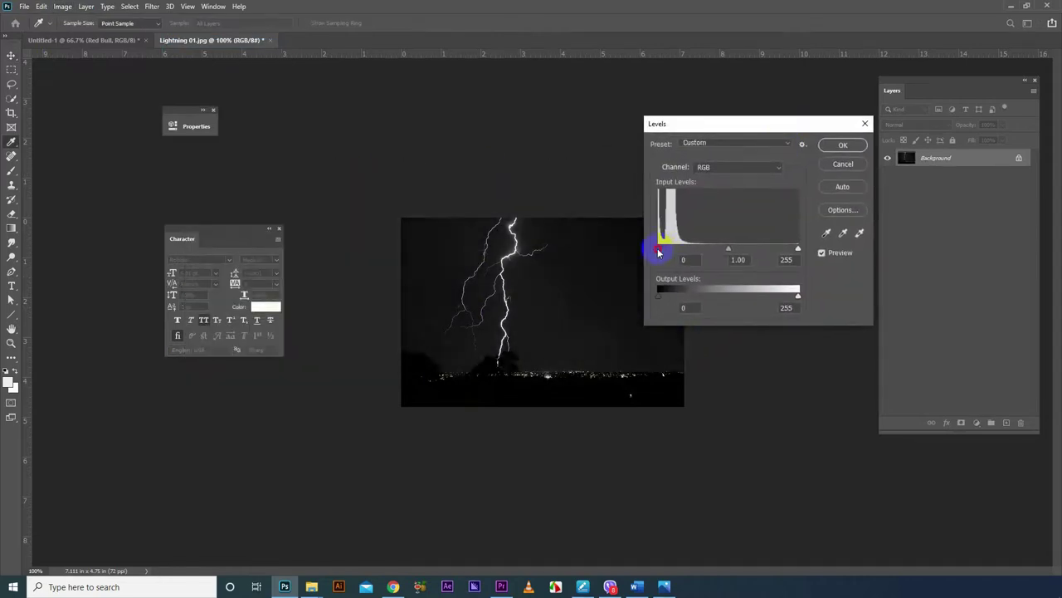
{"action": "mouse_move", "coordinate": [664, 251]}
{"action": "left_mouse_down"}
{"action": "mouse_move", "coordinate": [673, 251]}
{"action": "mouse_move", "coordinate": [657, 251]}
{"action": "left_mouse_up"}
{"action": "left_click_drag", "start_coordinate": [664, 251], "coordinate": [683, 252]}
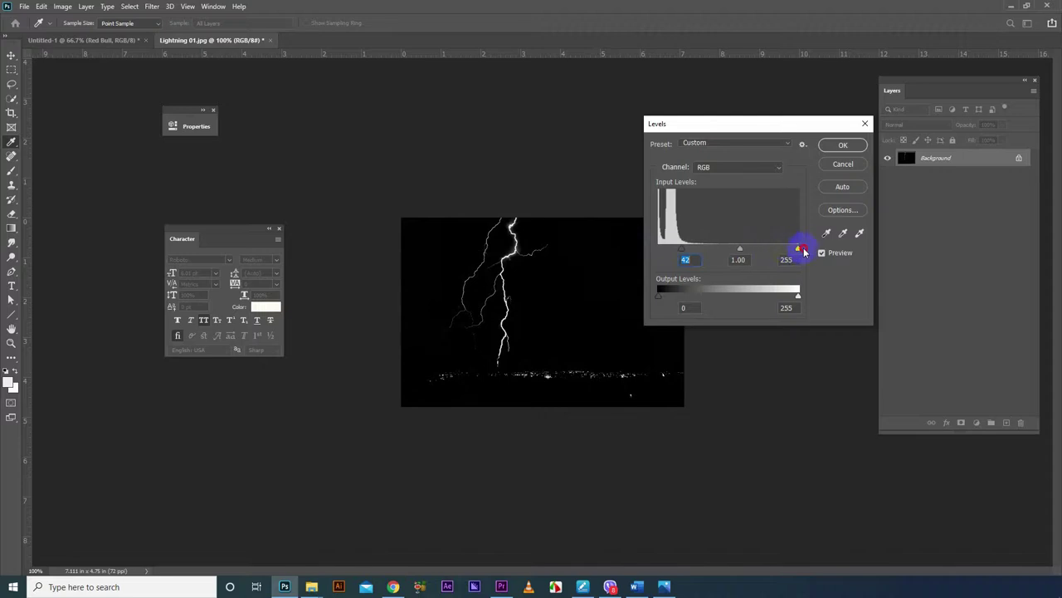
{"action": "left_click_drag", "start_coordinate": [792, 251], "coordinate": [789, 250]}
{"action": "left_click_drag", "start_coordinate": [694, 252], "coordinate": [708, 252]}
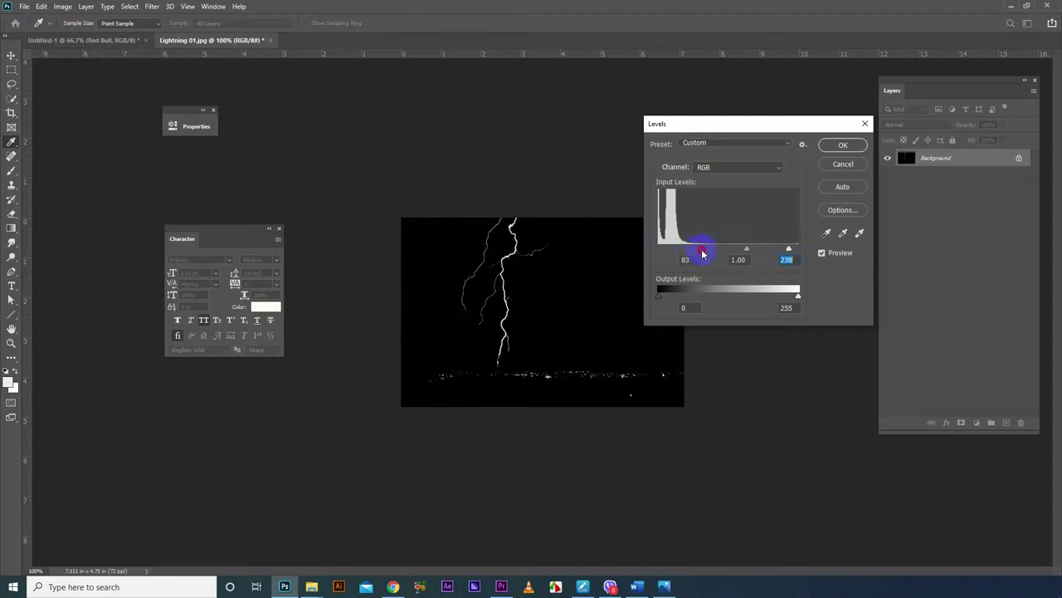
{"action": "left_click", "coordinate": [699, 255]}
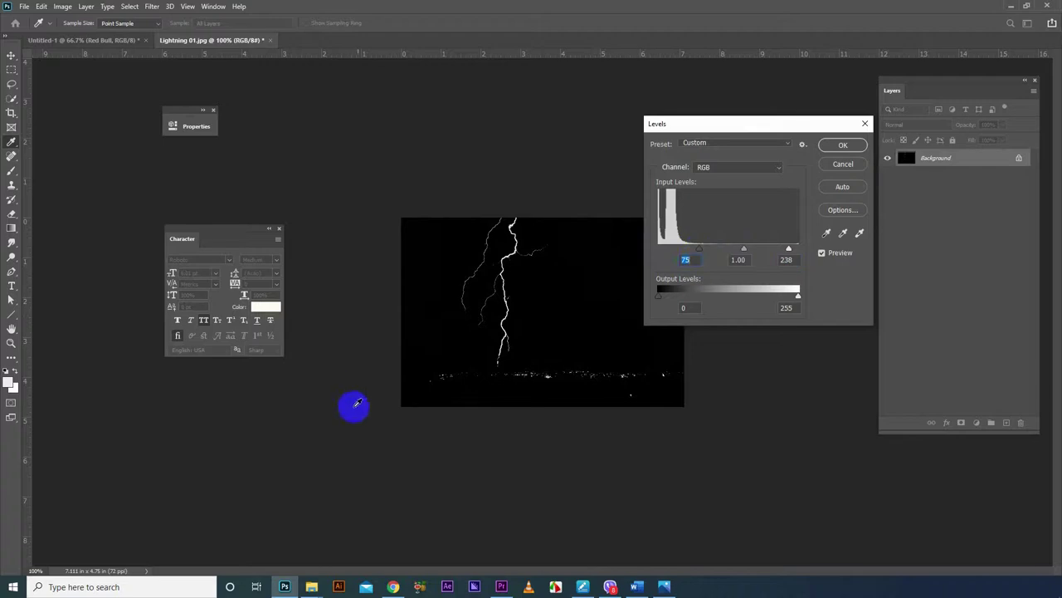
{"action": "left_click", "coordinate": [841, 146]}
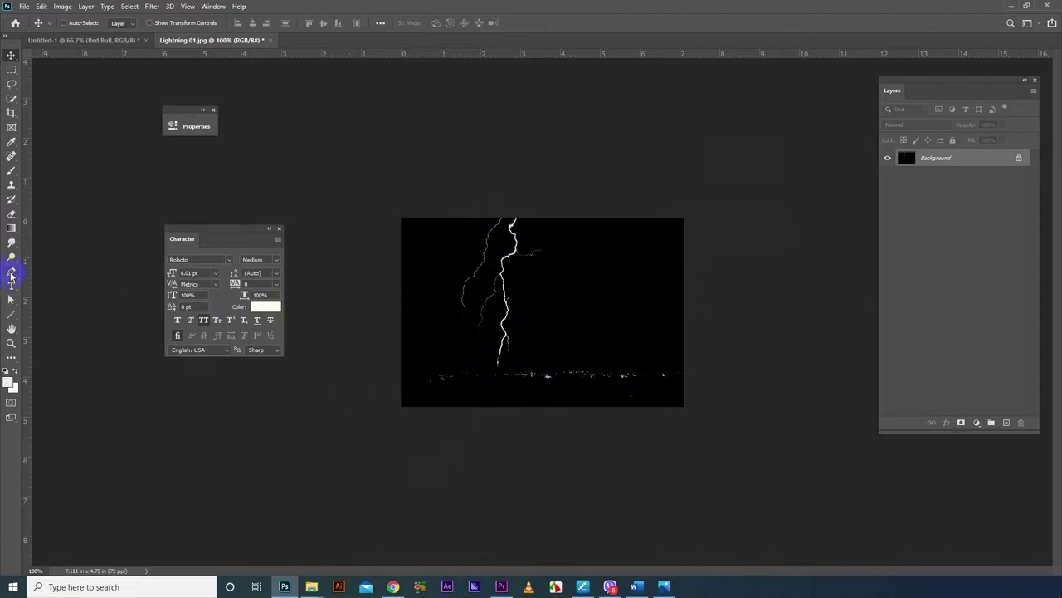
{"action": "left_click", "coordinate": [11, 273]}
{"action": "left_click", "coordinate": [483, 366]}
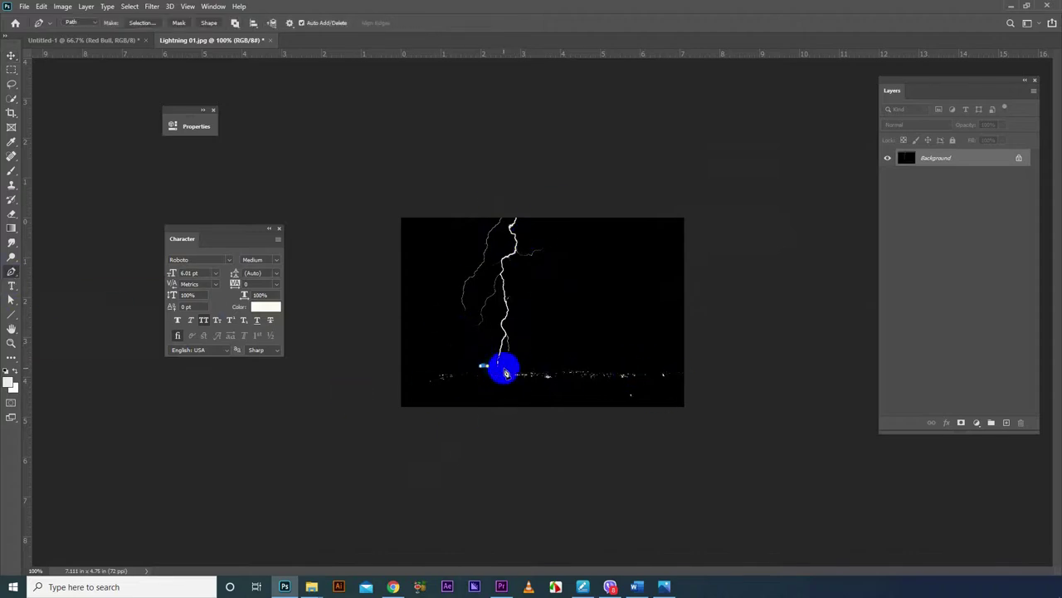
{"action": "left_click", "coordinate": [523, 331]}
{"action": "left_click", "coordinate": [531, 280]}
{"action": "left_click", "coordinate": [553, 252]}
{"action": "left_click", "coordinate": [558, 233]}
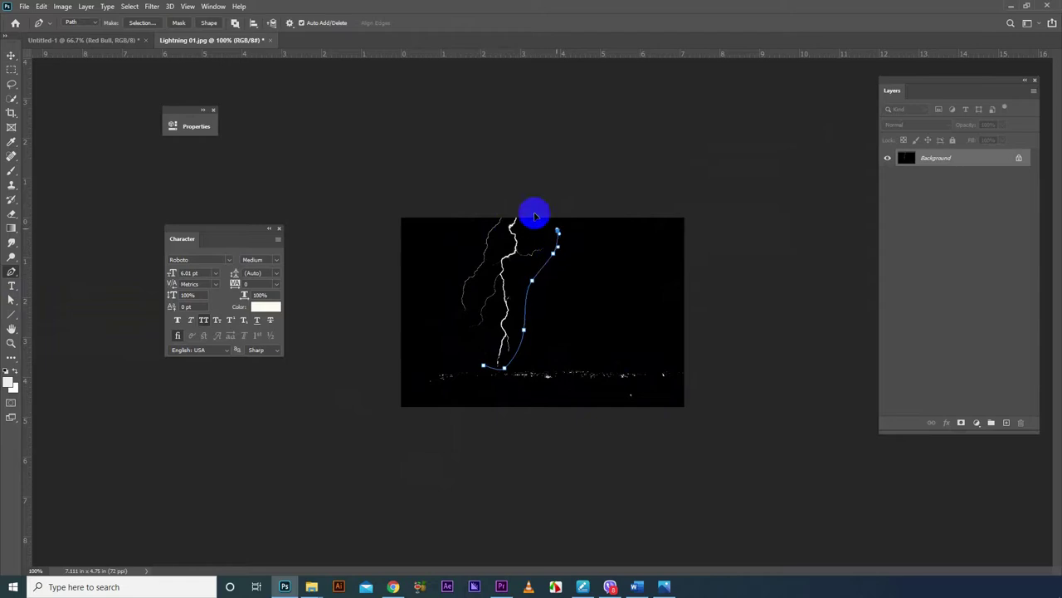
{"action": "left_click", "coordinate": [515, 207]}
{"action": "left_click", "coordinate": [489, 208]}
{"action": "left_click", "coordinate": [452, 255]}
{"action": "left_click", "coordinate": [435, 319]}
{"action": "left_click", "coordinate": [483, 366]}
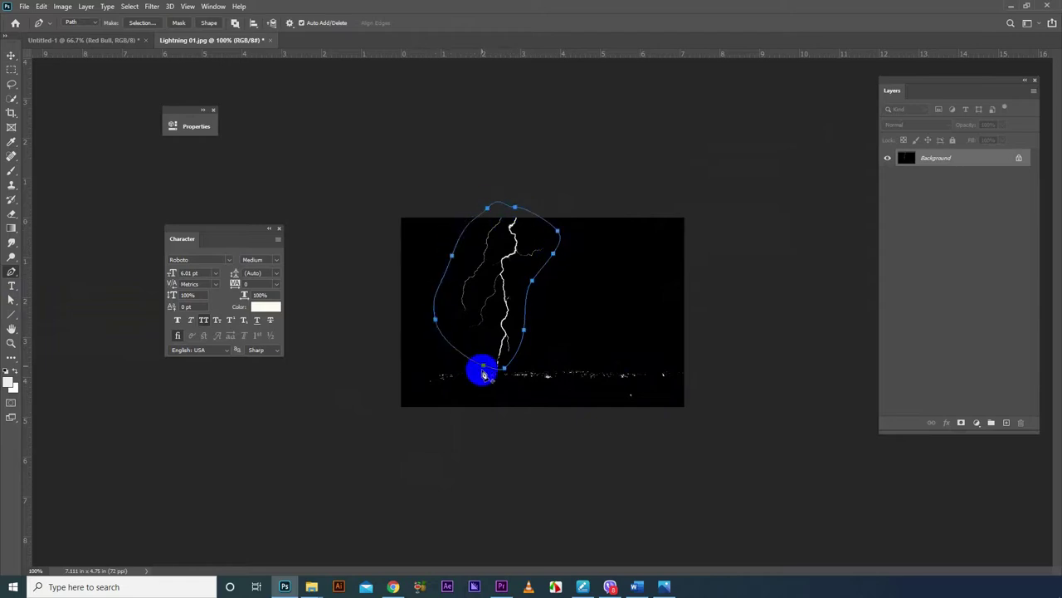
{"action": "key", "text": "ctrl+Return"}
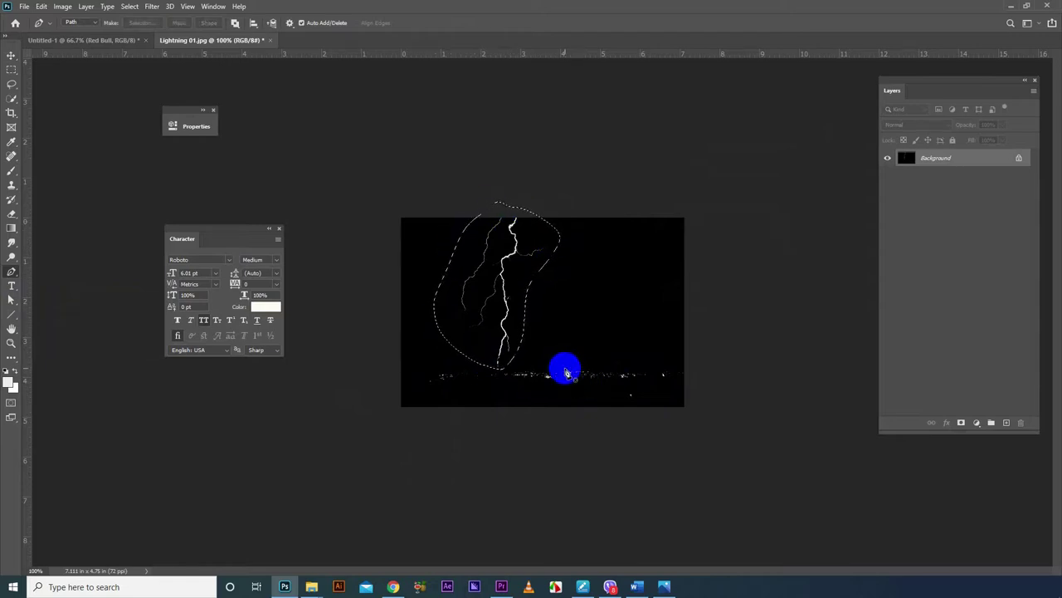
{"action": "key", "text": "ctrl+d"}
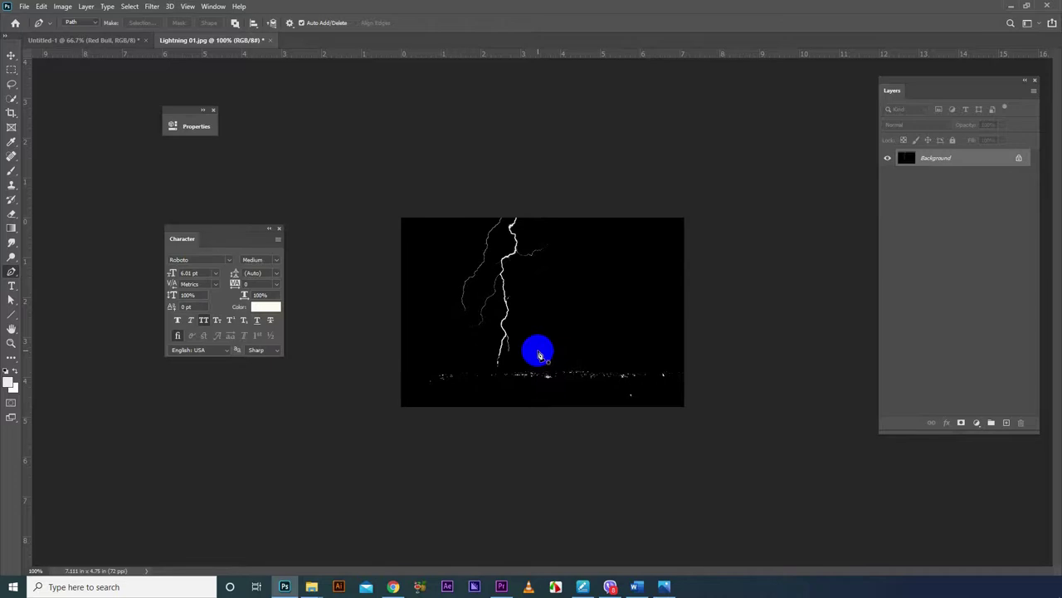
{"action": "key", "text": "ctrl+plus"}
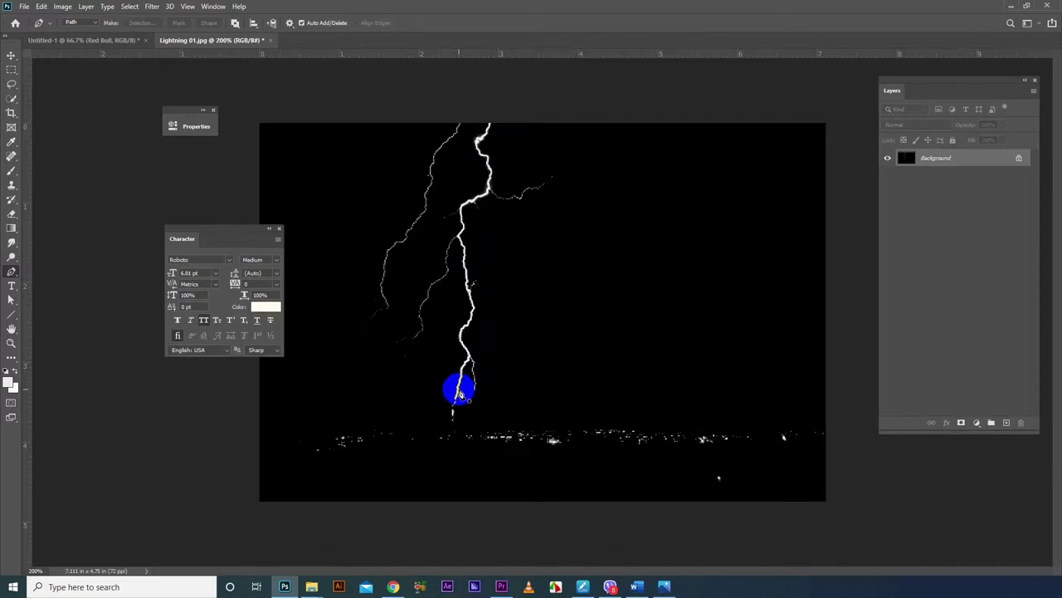
- Invert Lightning 01 so the bolt becomes black on white
{"action": "left_click", "coordinate": [65, 7]}
{"action": "mouse_move", "coordinate": [80, 35]}
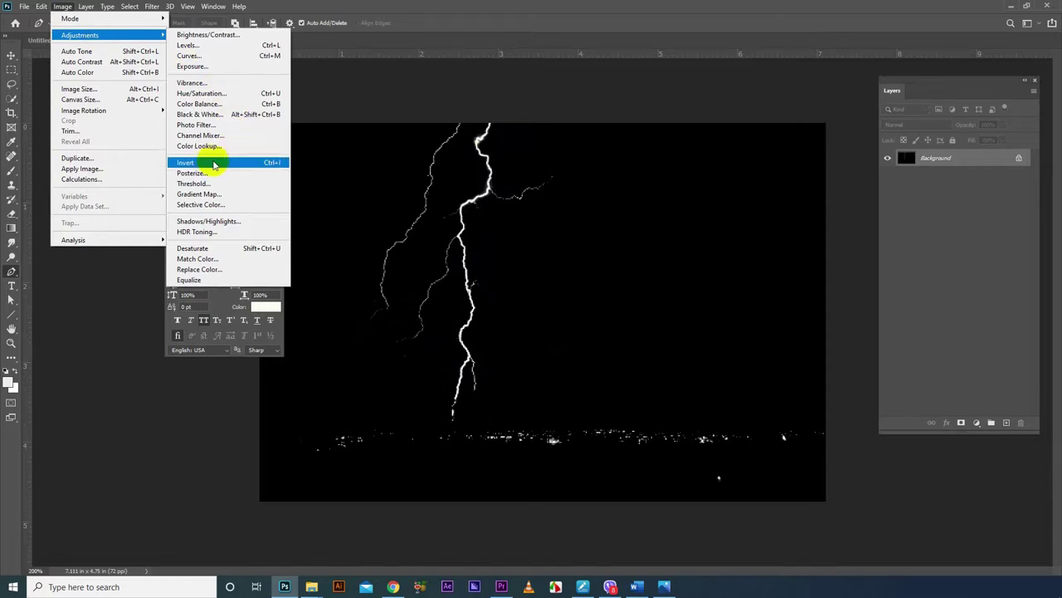
{"action": "left_click", "coordinate": [214, 164]}
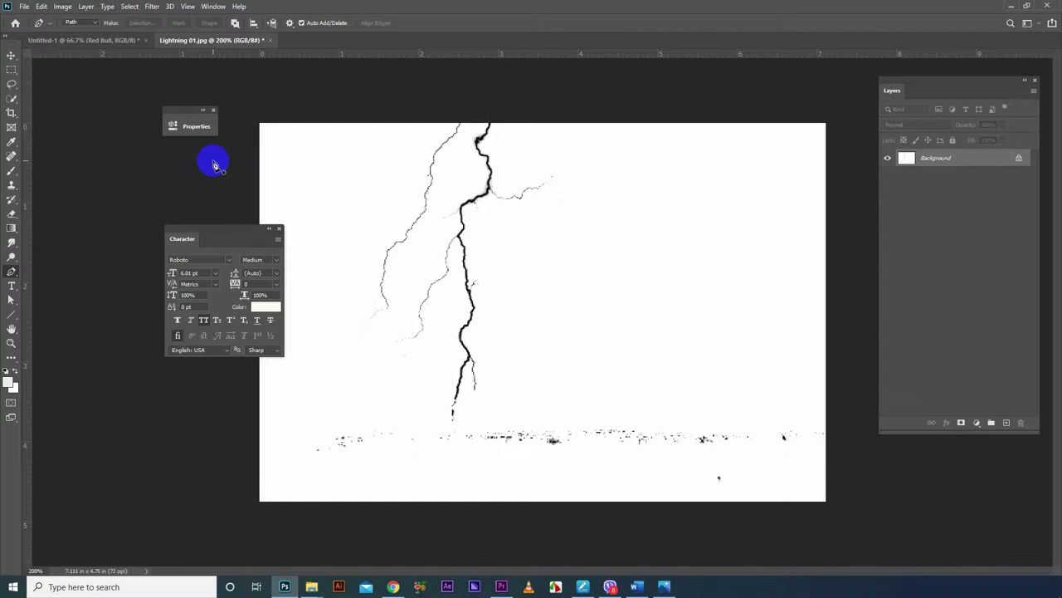
{"action": "left_click_drag", "start_coordinate": [244, 229], "coordinate": [210, 228]}
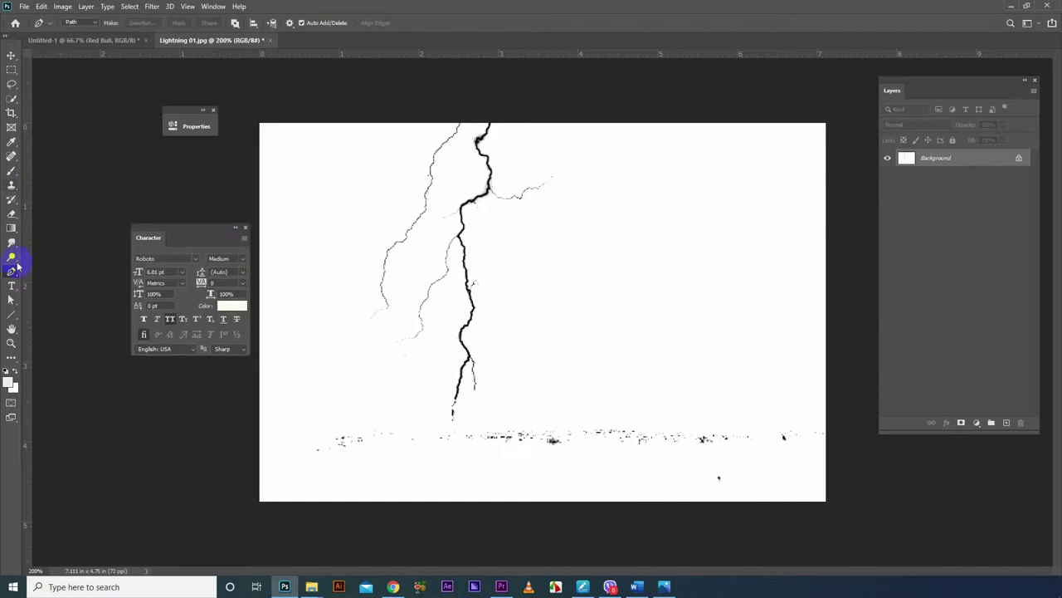
- Trace a closed Pen path around the bolt and its branches, then convert it to a selection
{"action": "left_click", "coordinate": [474, 421]}
{"action": "left_click", "coordinate": [441, 426]}
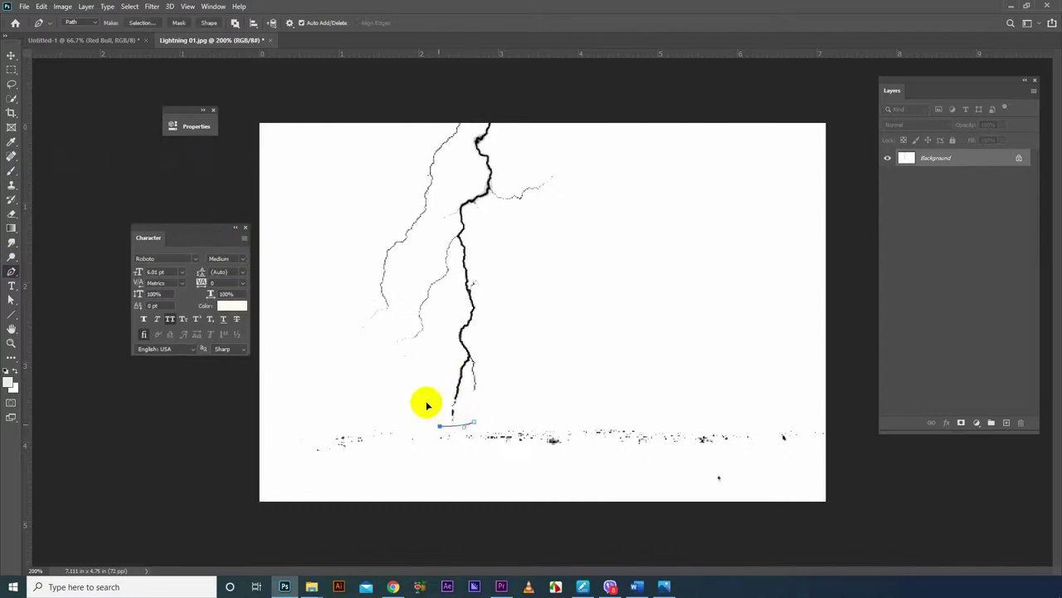
{"action": "left_click_drag", "start_coordinate": [416, 380], "coordinate": [395, 361]}
{"action": "left_click", "coordinate": [376, 330]}
{"action": "left_click", "coordinate": [368, 258]}
{"action": "left_click", "coordinate": [397, 203]}
{"action": "left_click", "coordinate": [420, 149]}
{"action": "left_click_drag", "start_coordinate": [461, 106], "coordinate": [474, 105]}
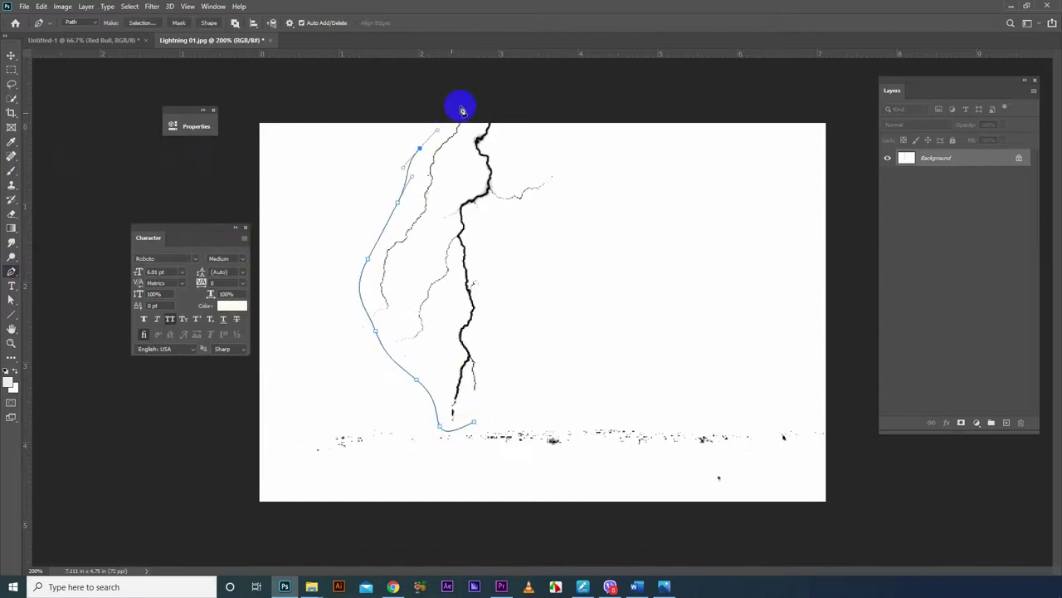
{"action": "mouse_move", "coordinate": [530, 128]}
{"action": "left_mouse_down"}
{"action": "mouse_move", "coordinate": [529, 141]}
{"action": "mouse_move", "coordinate": [572, 170]}
{"action": "left_mouse_up"}
{"action": "left_click_drag", "start_coordinate": [550, 232], "coordinate": [536, 271]}
{"action": "left_click_drag", "start_coordinate": [518, 359], "coordinate": [506, 392]}
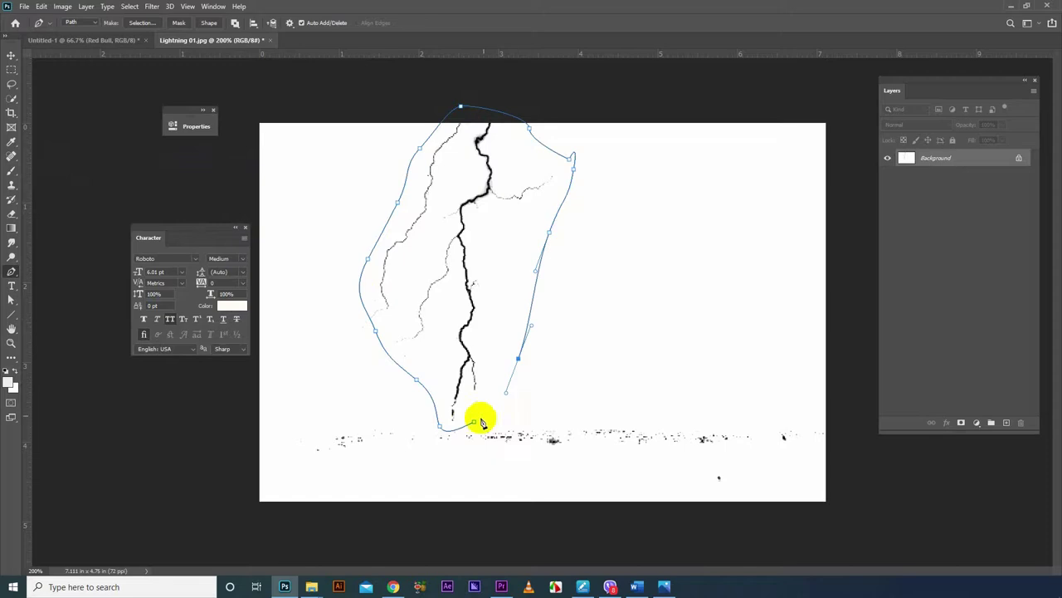
{"action": "left_click", "coordinate": [474, 423]}
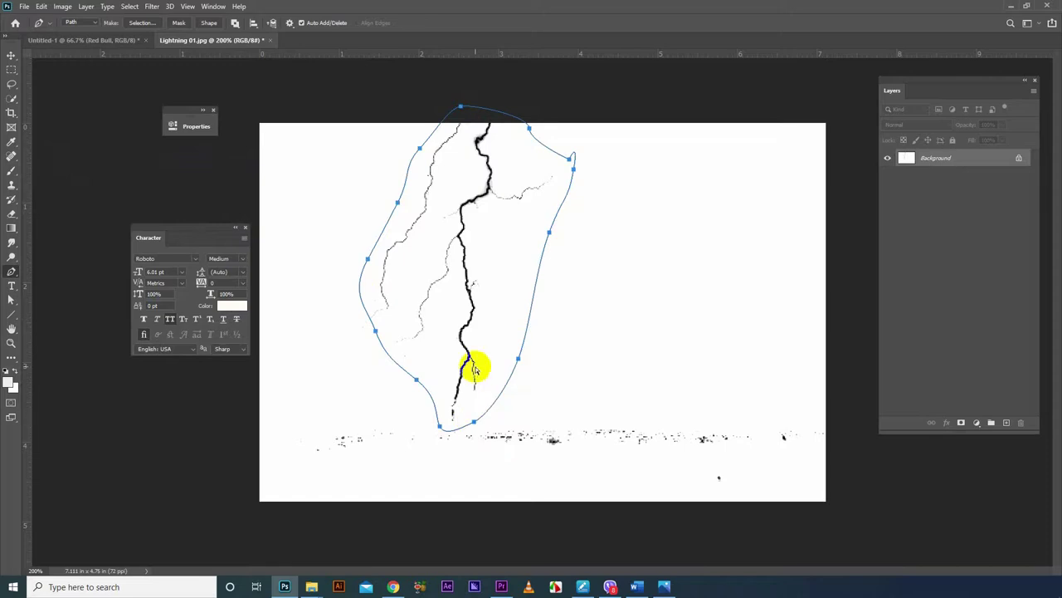
{"action": "key", "text": "ctrl+Return"}
- Define the selected bolt as brush preset 'Lightning 0' and close the lightning photo
{"action": "left_click", "coordinate": [41, 5]}
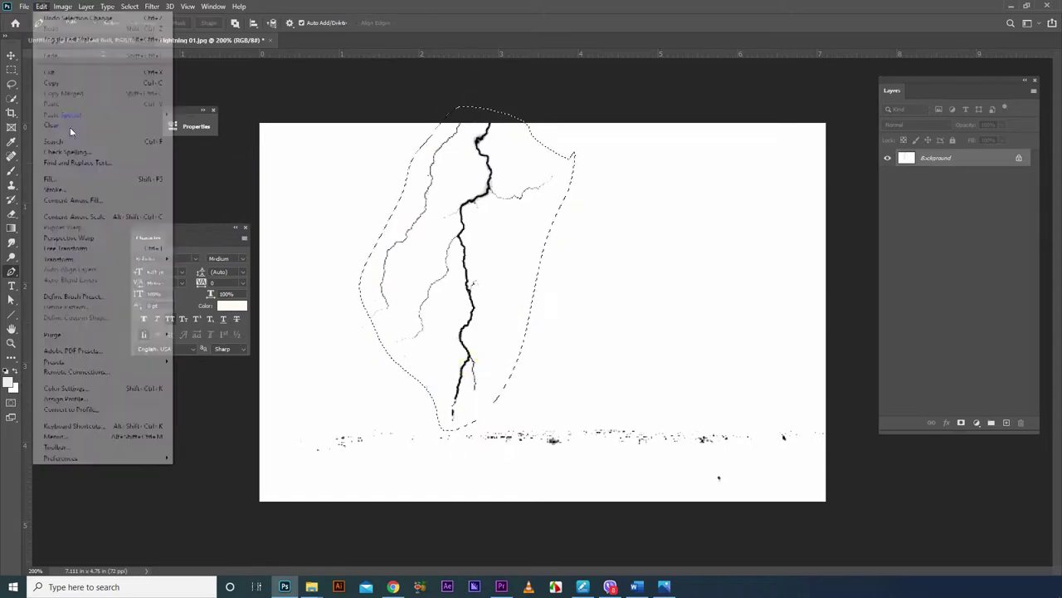
{"action": "left_click", "coordinate": [95, 296]}
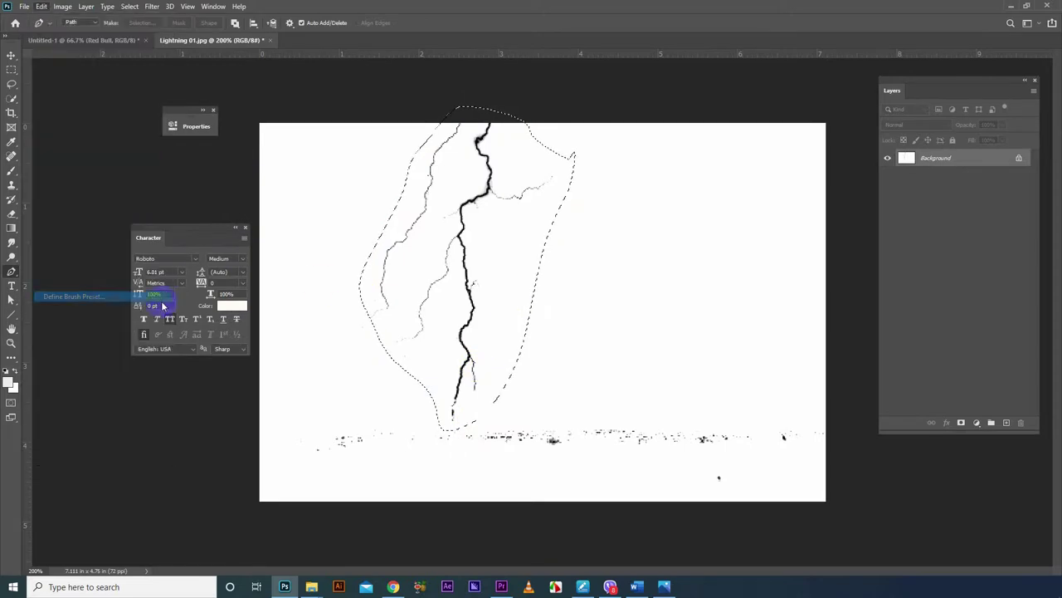
{"action": "left_click", "coordinate": [657, 136]}
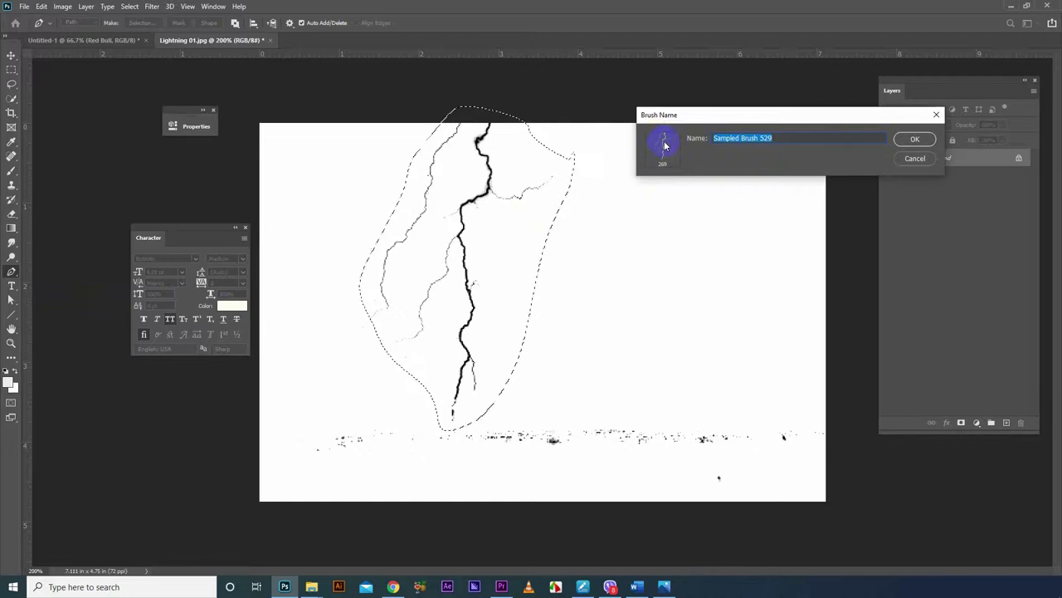
{"action": "left_click_drag", "start_coordinate": [671, 108], "coordinate": [659, 108]}
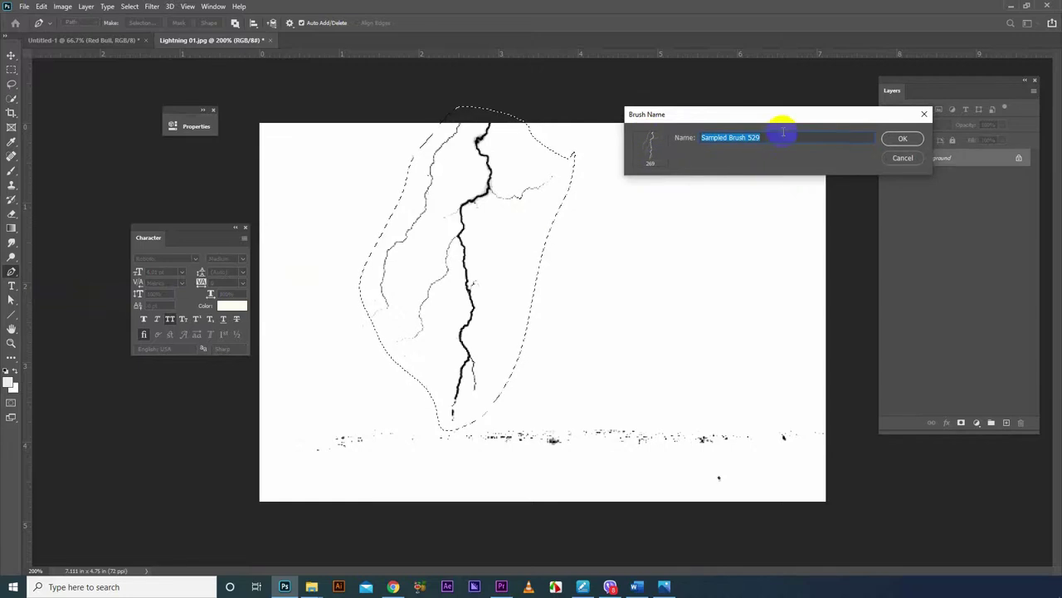
{"action": "left_click_drag", "start_coordinate": [759, 138], "coordinate": [696, 138]}
{"action": "type", "text": "Lightnin"}
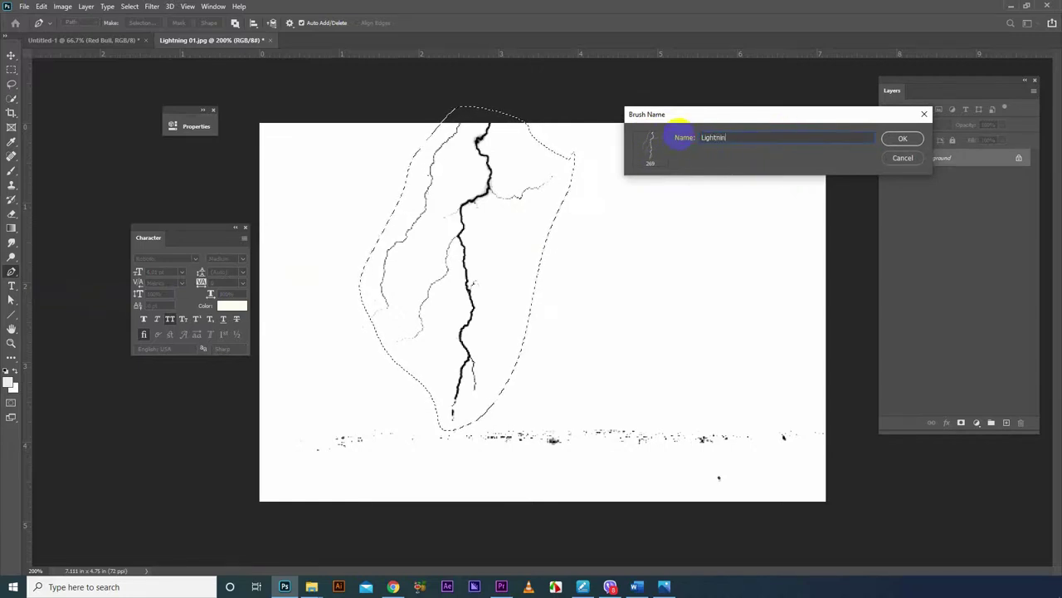
{"action": "type", "text": "g"}
{"action": "type", "text": " 01"}
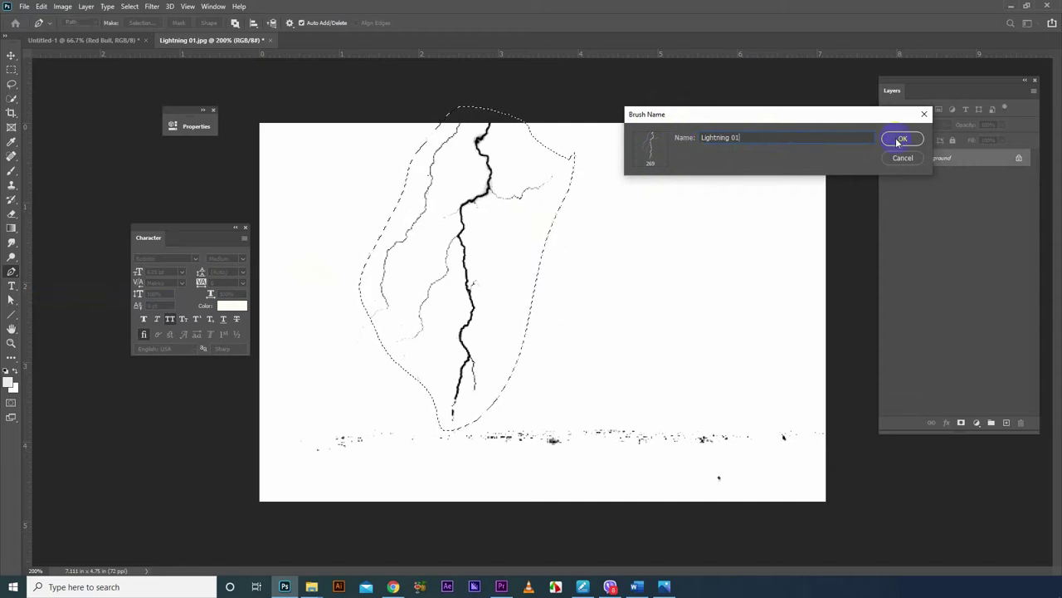
{"action": "left_click", "coordinate": [900, 138]}
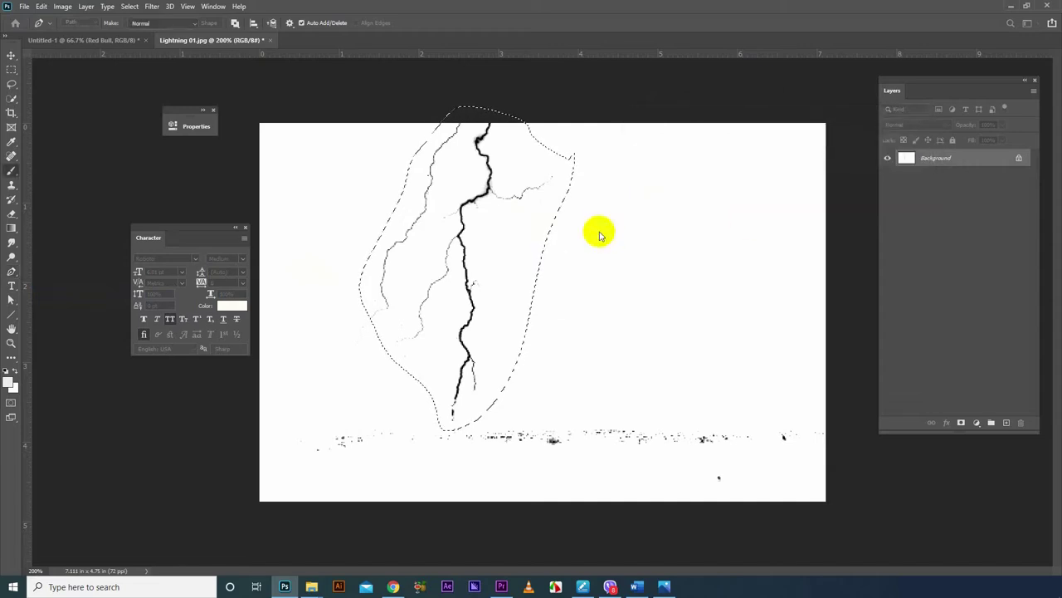
{"action": "left_click", "coordinate": [270, 40]}
- Discard Lightning 01 changes and drag Lightning 02.webp from the Images folder into Photoshop
{"action": "left_click", "coordinate": [526, 221]}
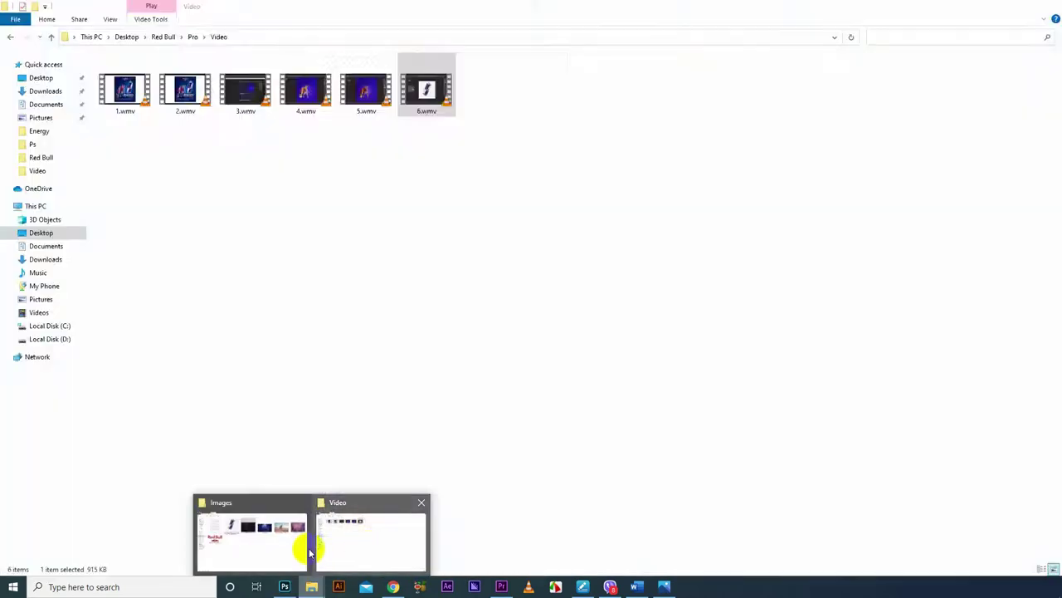
{"action": "mouse_move", "coordinate": [312, 587]}
{"action": "left_click", "coordinate": [300, 548]}
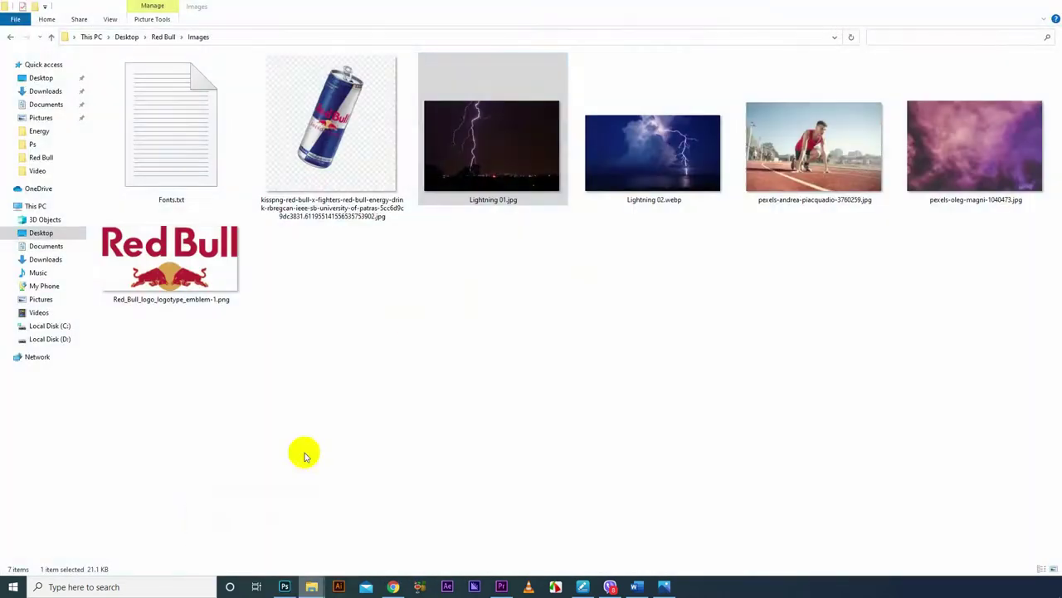
{"action": "left_click", "coordinate": [652, 198]}
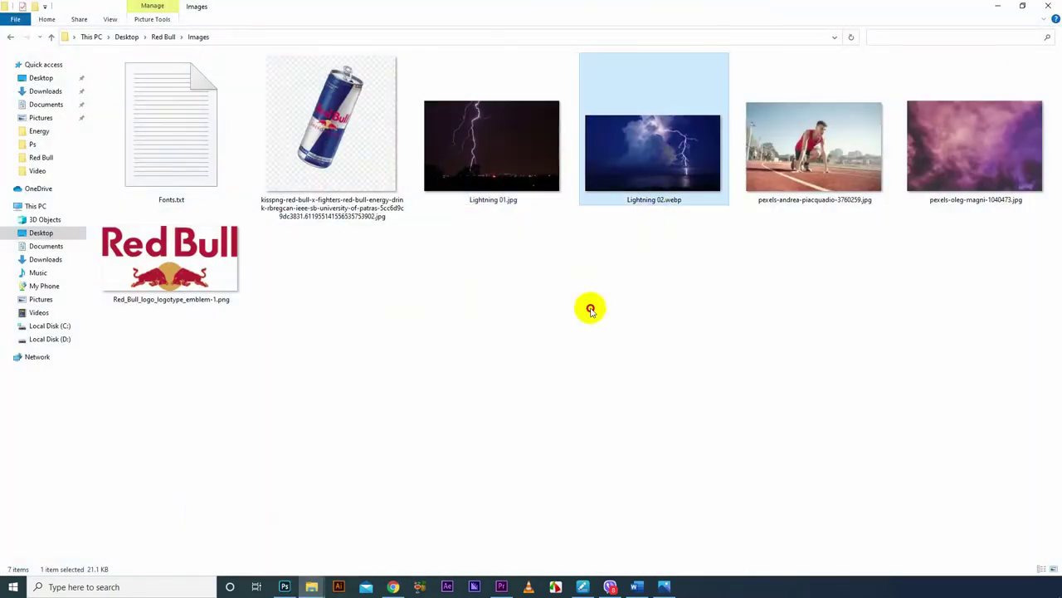
{"action": "left_click", "coordinate": [284, 587]}
{"action": "left_click", "coordinate": [284, 588]}
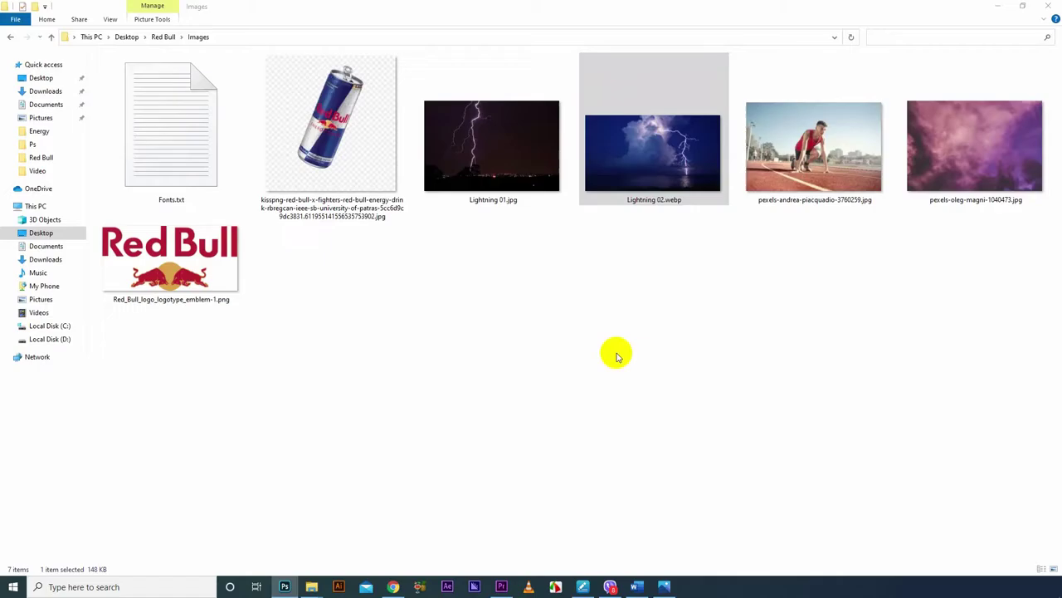
{"action": "mouse_move", "coordinate": [694, 185]}
{"action": "left_mouse_down"}
{"action": "mouse_move", "coordinate": [300, 568]}
{"action": "mouse_move", "coordinate": [964, 303]}
{"action": "mouse_move", "coordinate": [936, 291]}
{"action": "left_mouse_up"}
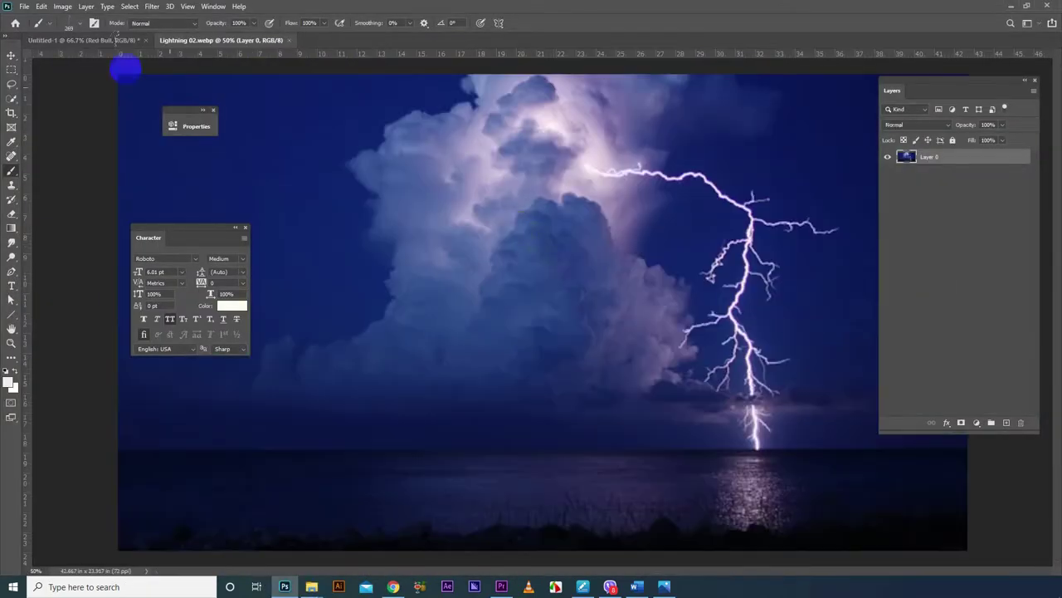
- Desaturate the Lightning 02.webp photo to greyscale
{"action": "left_click", "coordinate": [63, 8]}
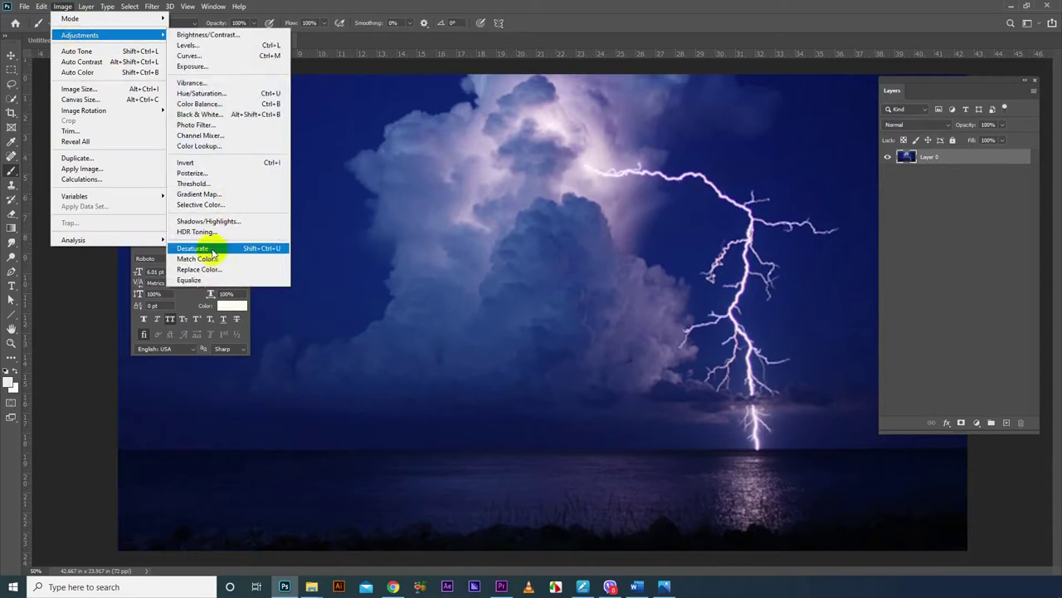
{"action": "left_click", "coordinate": [212, 248]}
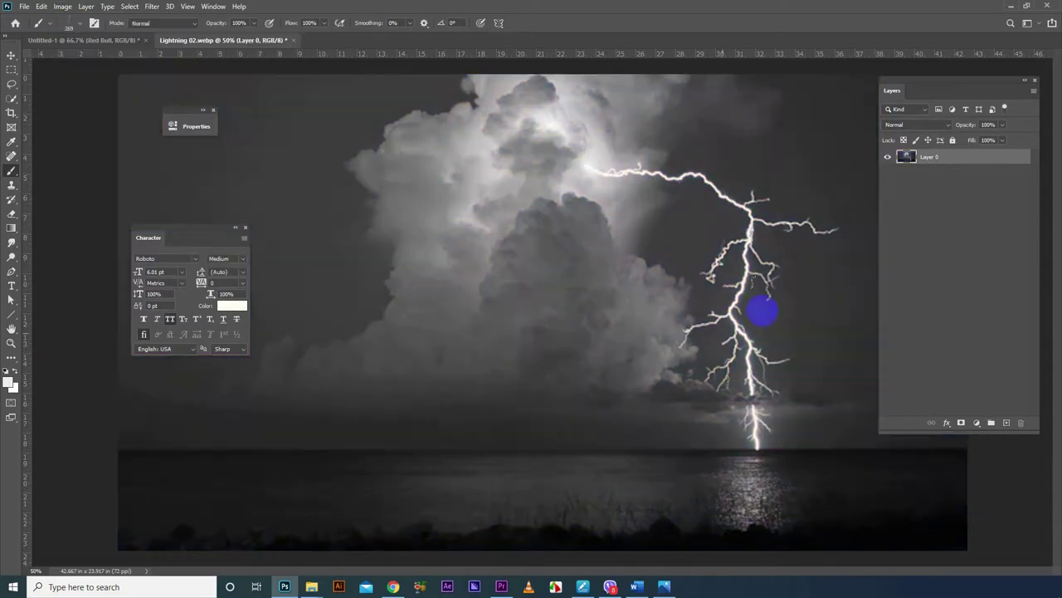
{"action": "left_click", "coordinate": [65, 8]}
{"action": "mouse_move", "coordinate": [80, 35]}
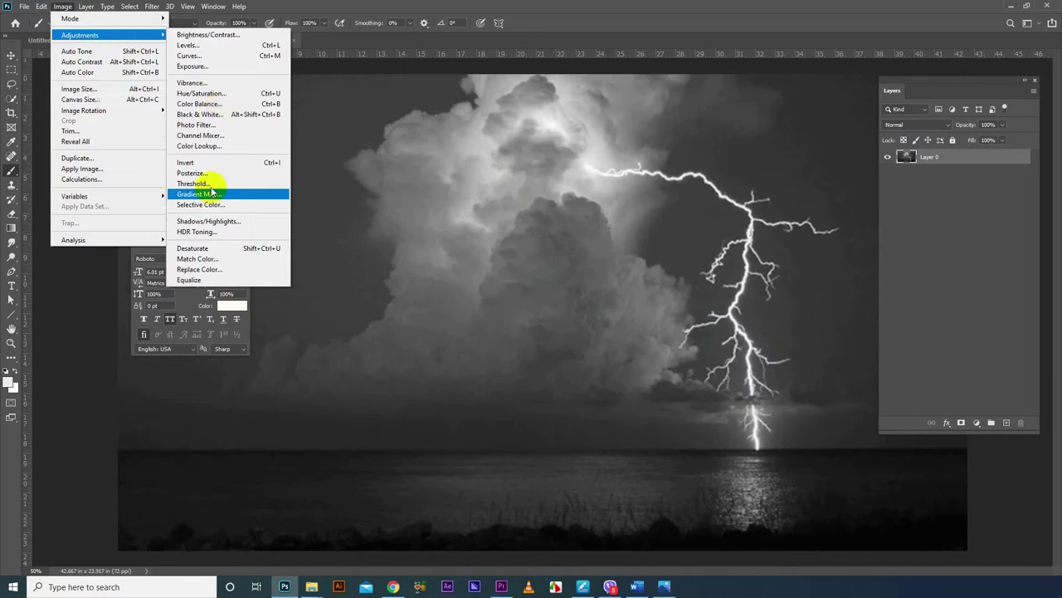
- Apply Levels 142 / 1.00 / 216 so the sky turns black behind the white bolt
{"action": "left_click", "coordinate": [190, 46]}
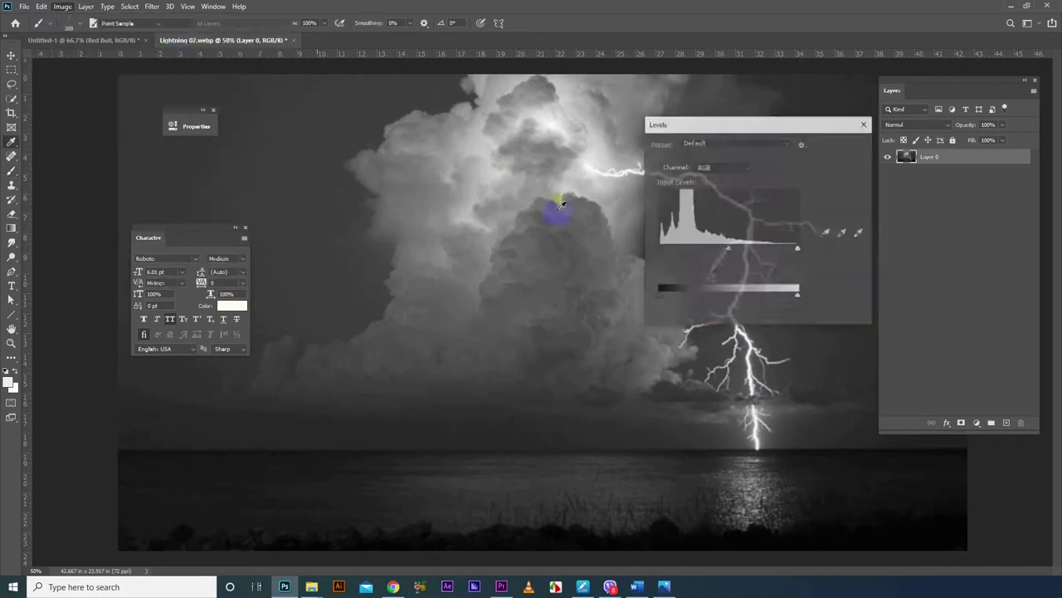
{"action": "left_click_drag", "start_coordinate": [728, 124], "coordinate": [343, 121]}
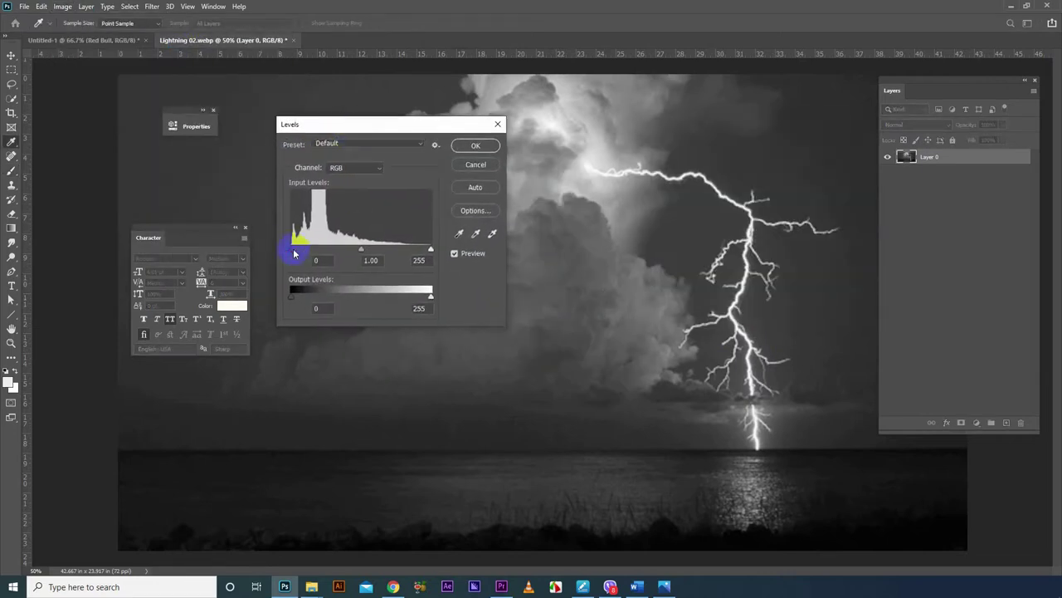
{"action": "left_click_drag", "start_coordinate": [295, 253], "coordinate": [362, 259]}
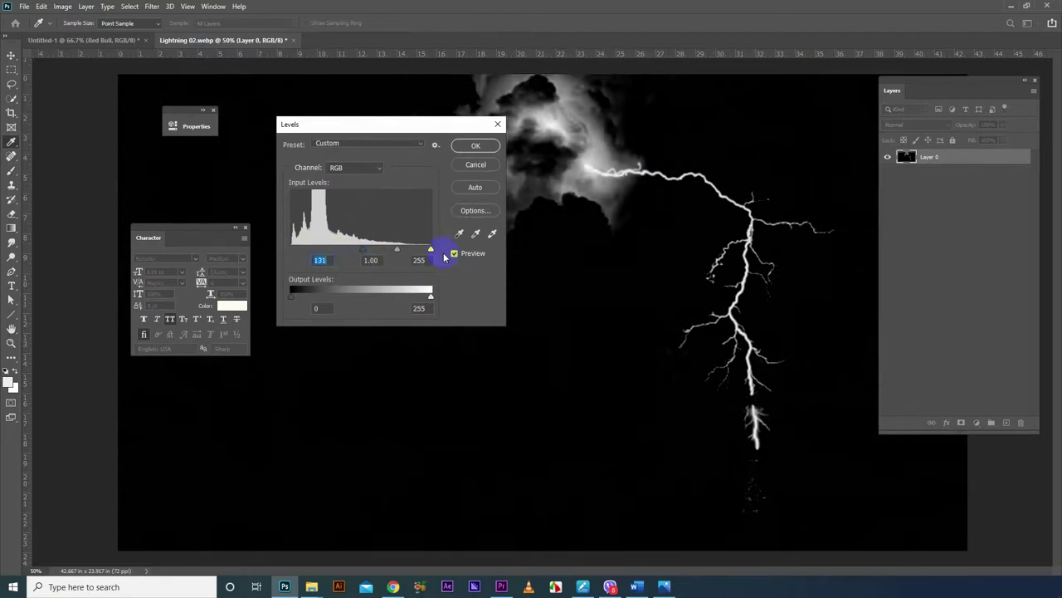
{"action": "left_click_drag", "start_coordinate": [429, 250], "coordinate": [412, 251]}
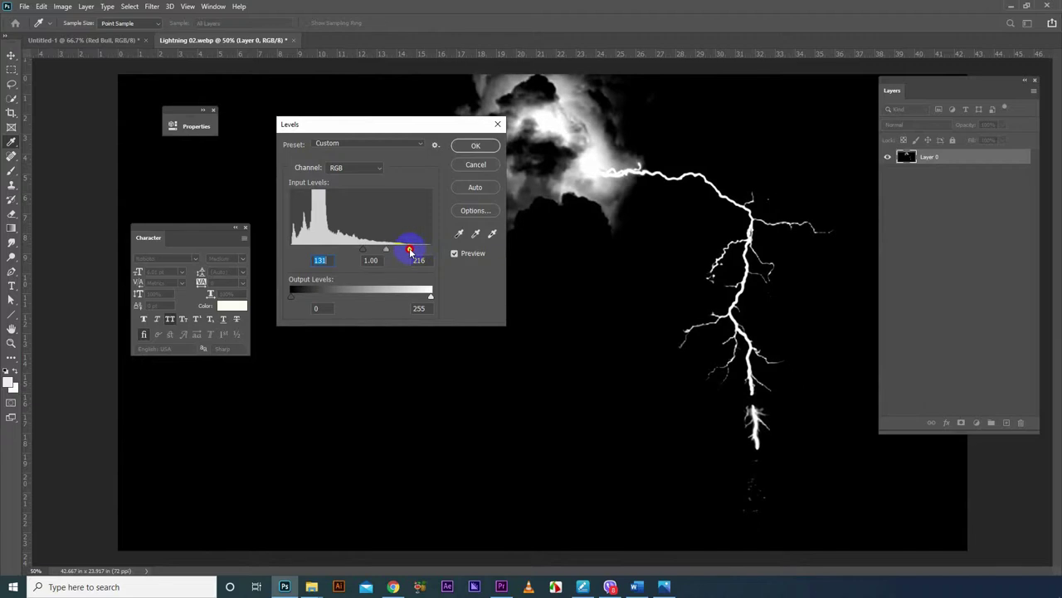
{"action": "left_click", "coordinate": [410, 251]}
{"action": "left_click_drag", "start_coordinate": [362, 250], "coordinate": [370, 250]}
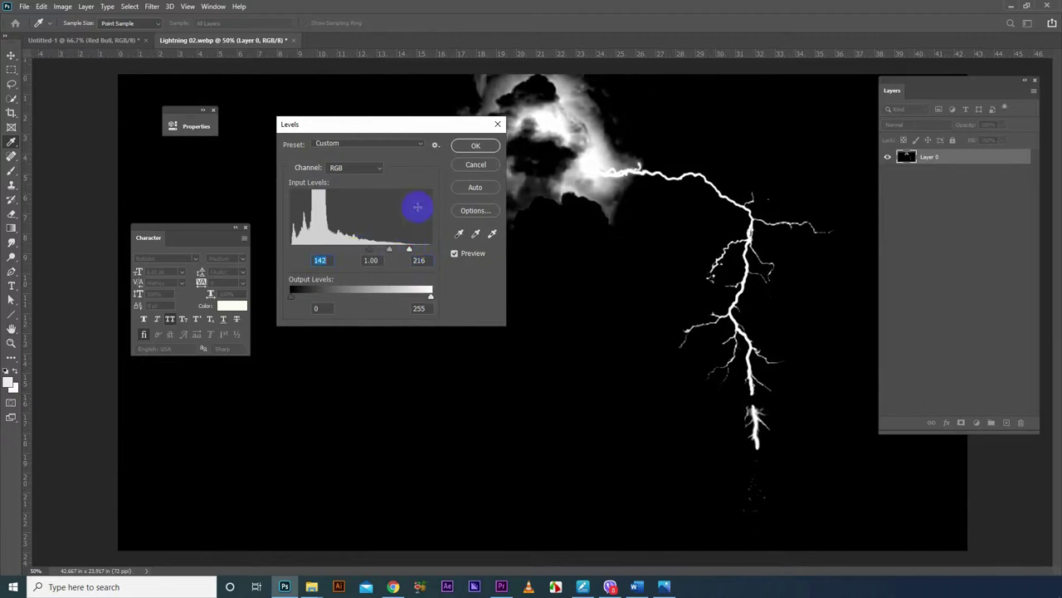
{"action": "left_click", "coordinate": [463, 148]}
{"action": "key", "text": "b"}
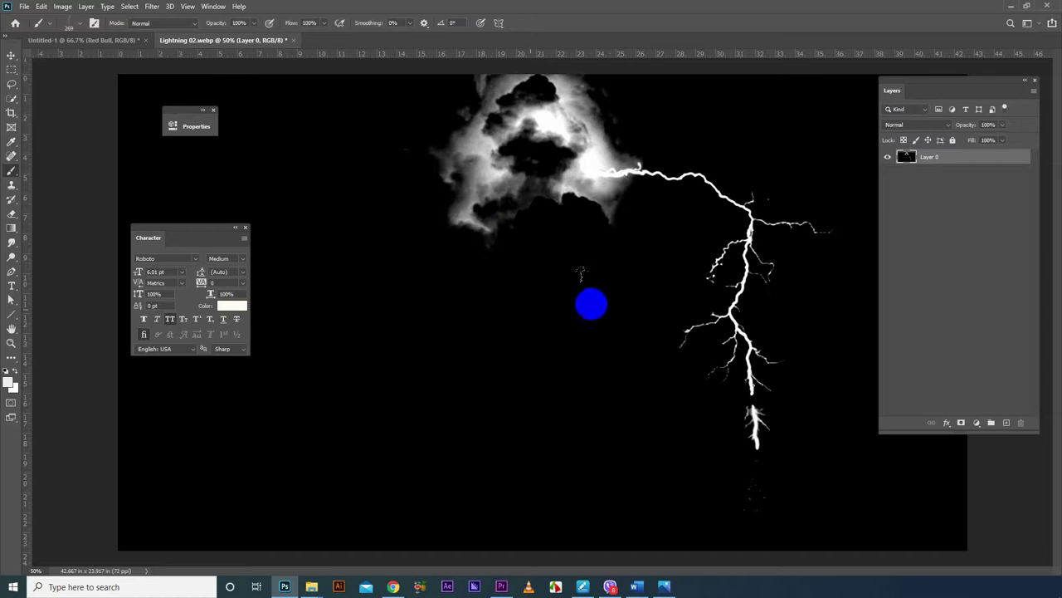
- Invert the lightning image to a black bolt on white and begin outlining the bolt's left side
{"action": "left_click", "coordinate": [60, 8]}
{"action": "mouse_move", "coordinate": [80, 35]}
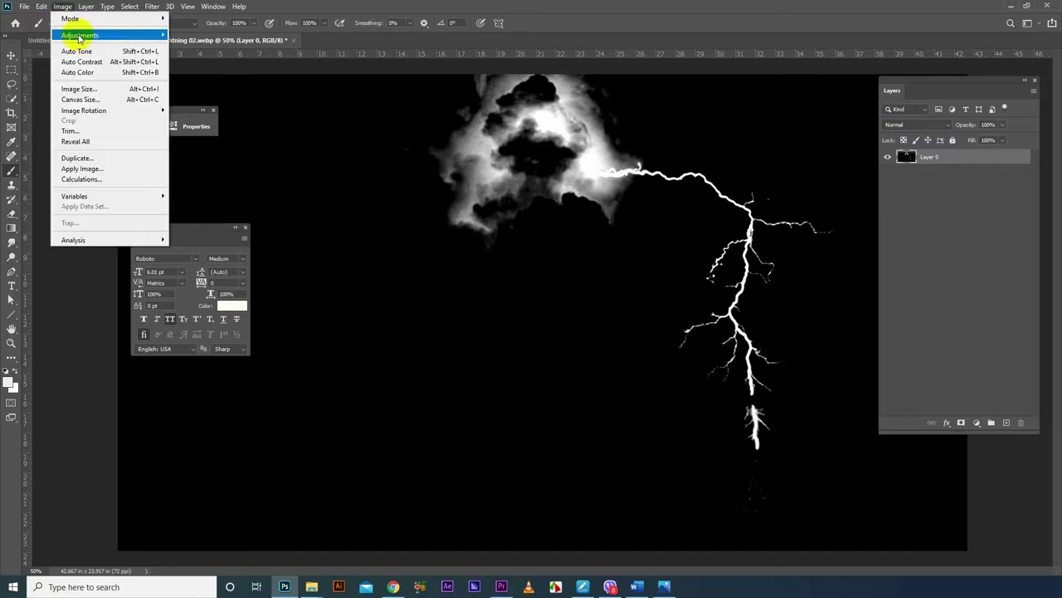
{"action": "left_click", "coordinate": [211, 169]}
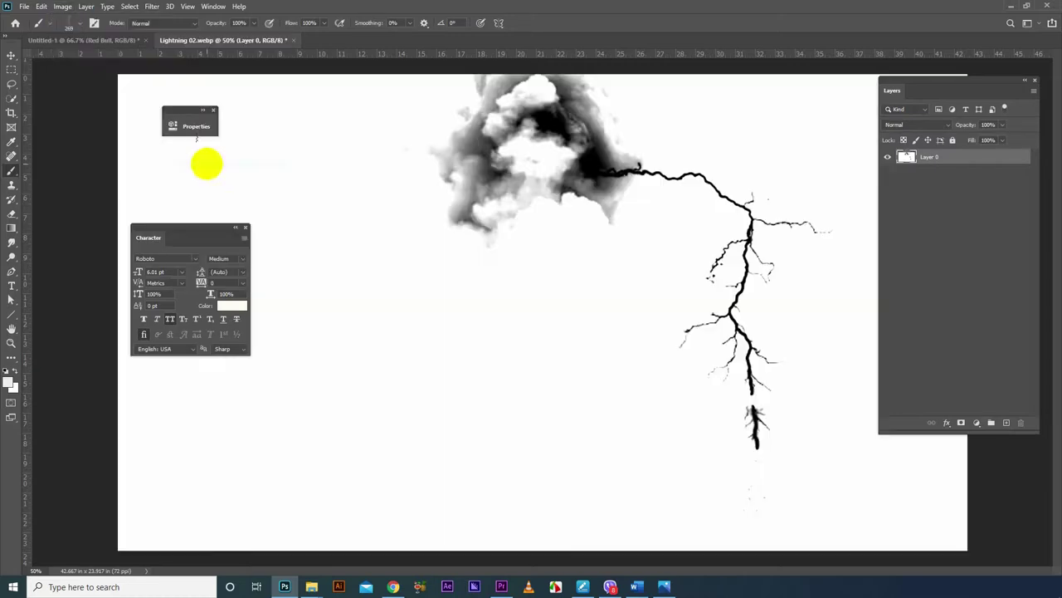
{"action": "left_click", "coordinate": [11, 273]}
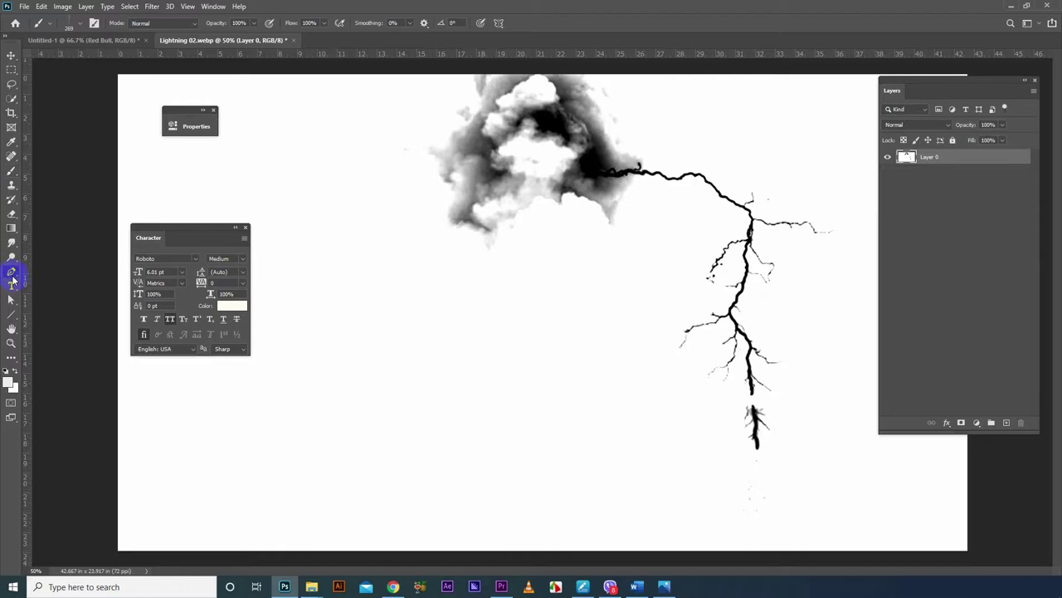
{"action": "left_click", "coordinate": [754, 402]}
{"action": "left_click", "coordinate": [700, 390]}
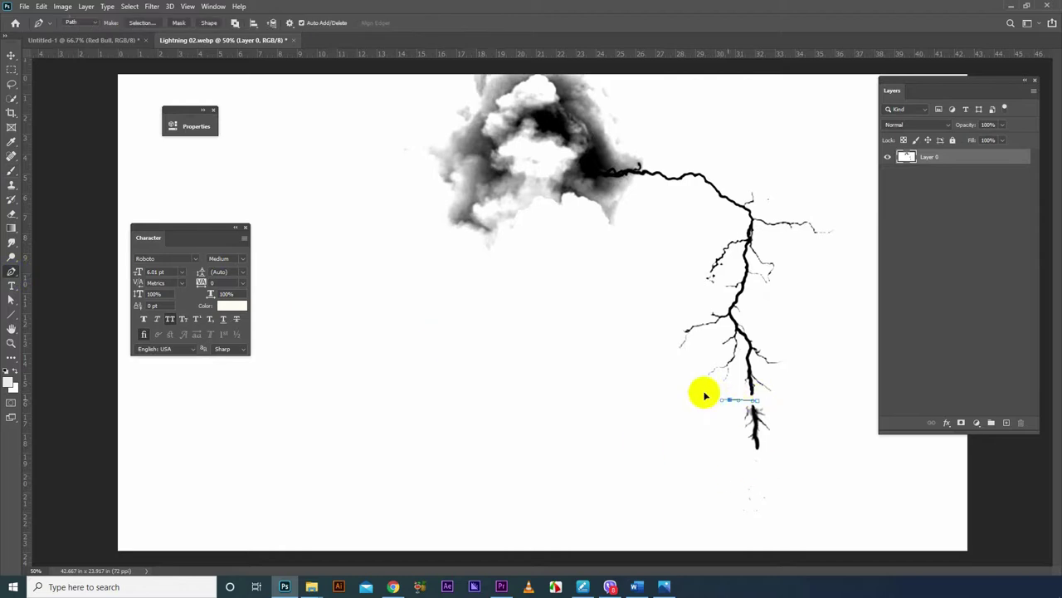
{"action": "left_click", "coordinate": [662, 351]}
{"action": "left_click", "coordinate": [673, 286]}
- Carry the outline over the top and down the right side, close it, and load it as a selection
{"action": "left_click", "coordinate": [666, 206]}
{"action": "left_click", "coordinate": [666, 172]}
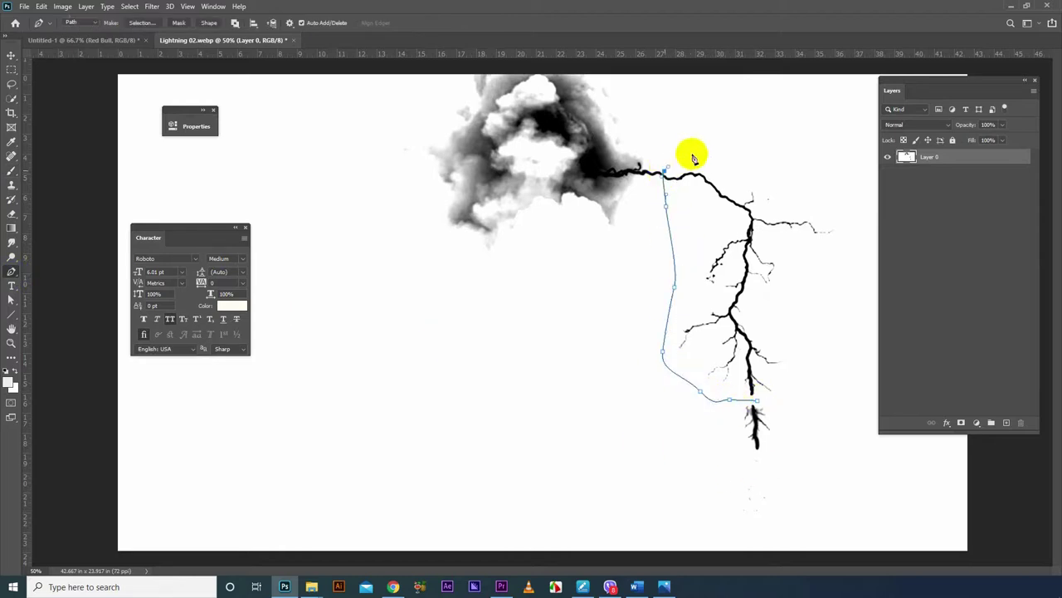
{"action": "left_click", "coordinate": [693, 154]}
{"action": "left_click", "coordinate": [745, 152]}
{"action": "left_click", "coordinate": [807, 189]}
{"action": "left_click", "coordinate": [842, 232]}
{"action": "left_click", "coordinate": [826, 278]}
{"action": "left_click", "coordinate": [805, 309]}
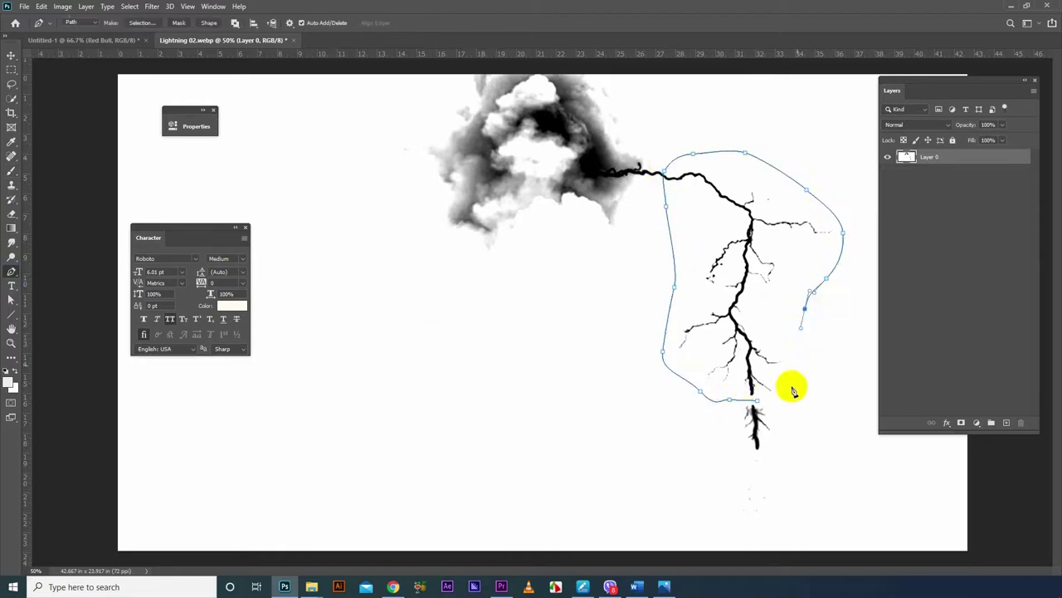
{"action": "left_click", "coordinate": [791, 386]}
{"action": "left_click", "coordinate": [755, 401]}
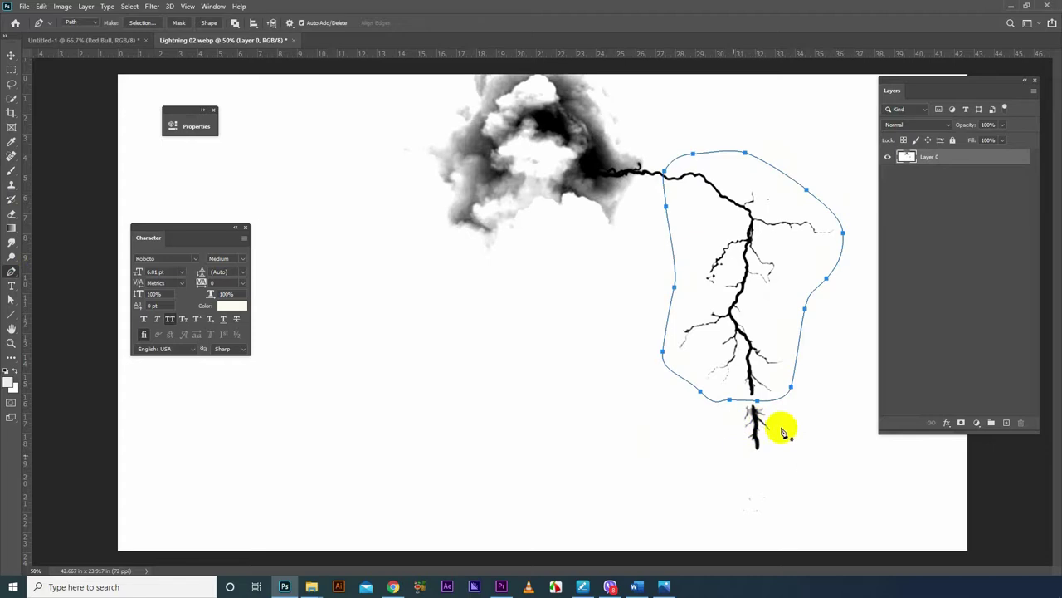
{"action": "key", "text": "Return"}
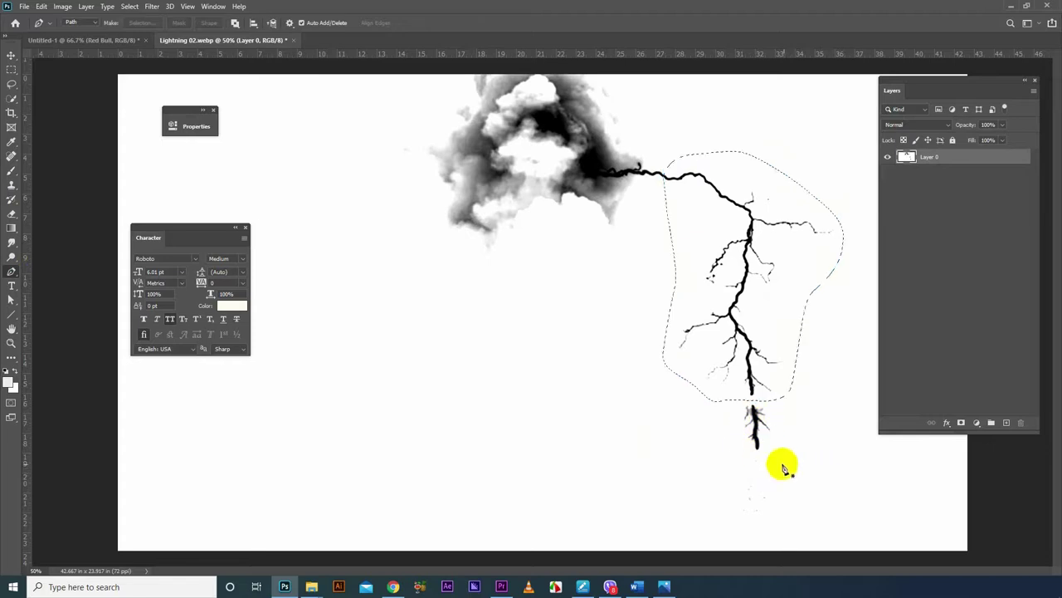
- Define a brush preset named 'Lightning 02' from the selected bolt
{"action": "left_click", "coordinate": [42, 6]}
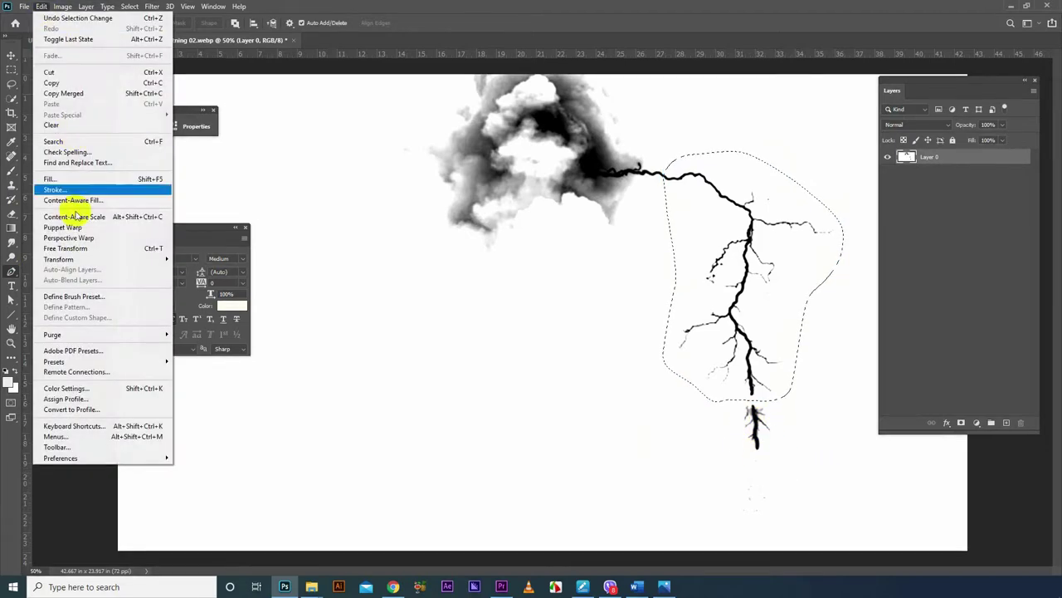
{"action": "left_click", "coordinate": [81, 297]}
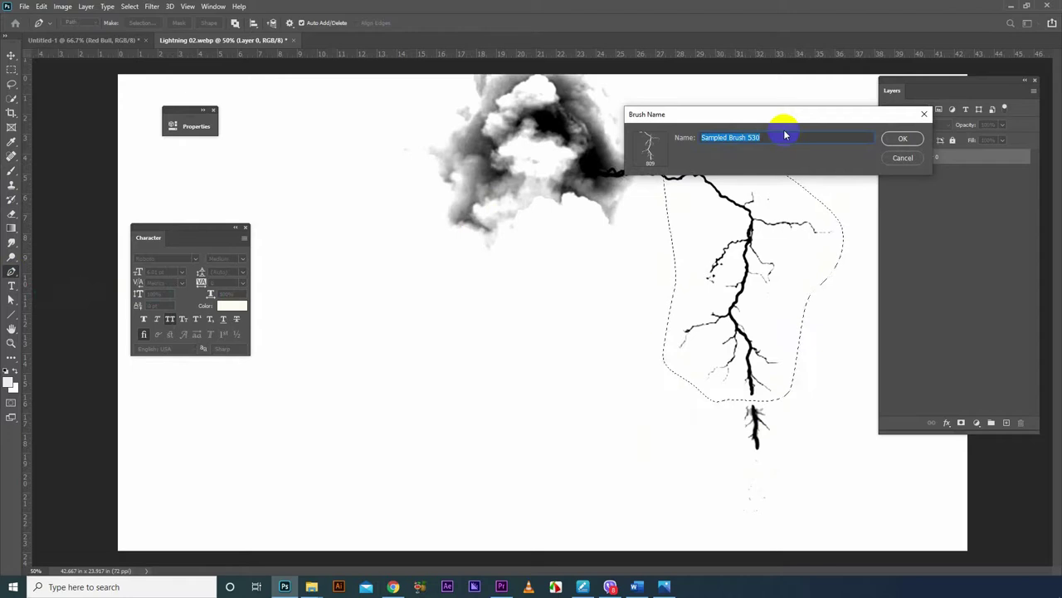
{"action": "type", "text": "Light"}
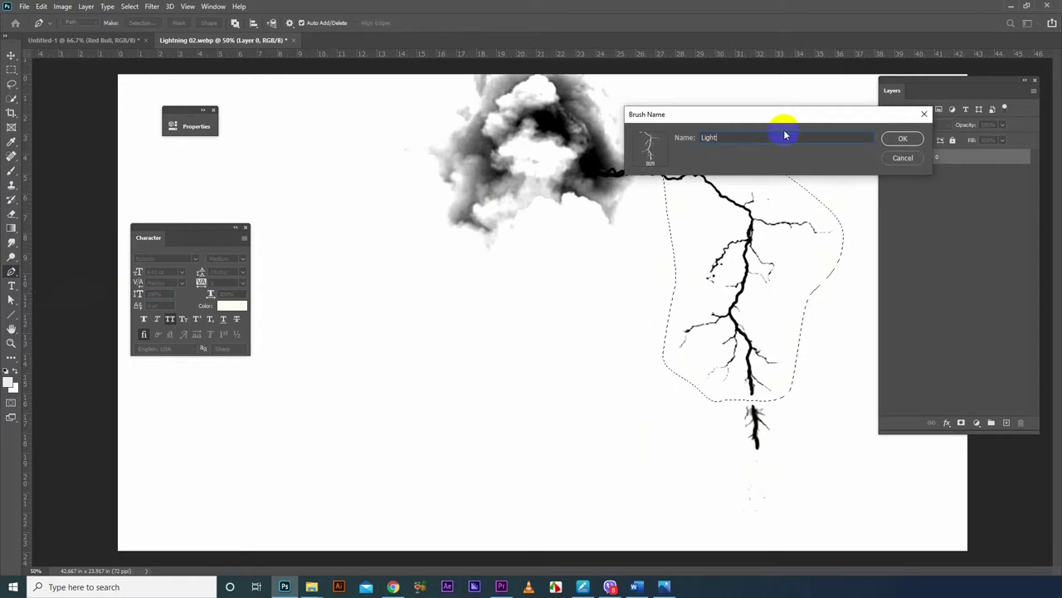
{"action": "type", "text": "ning 02"}
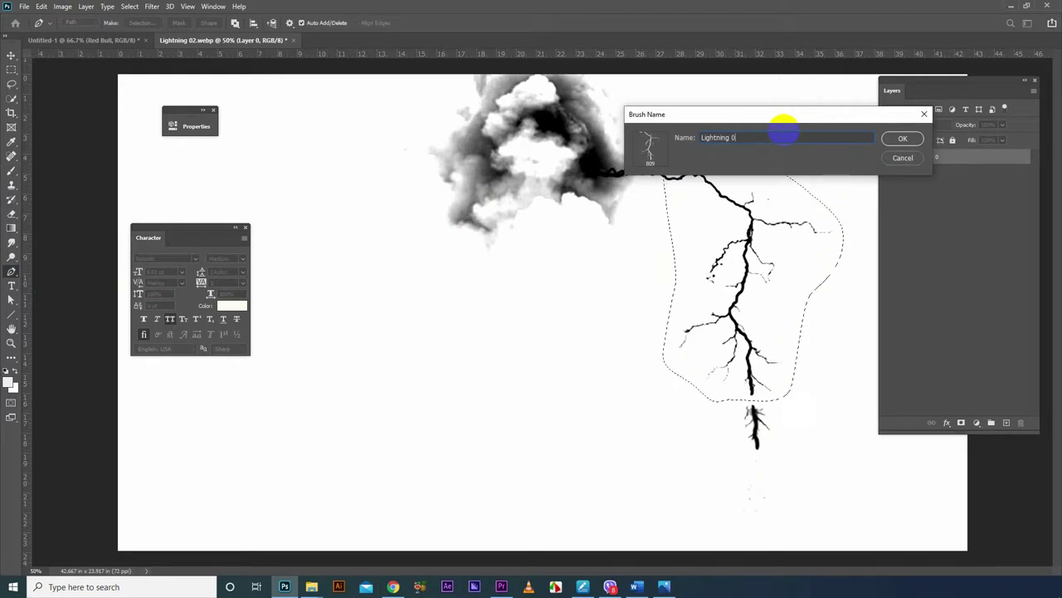
{"action": "left_click", "coordinate": [907, 139]}
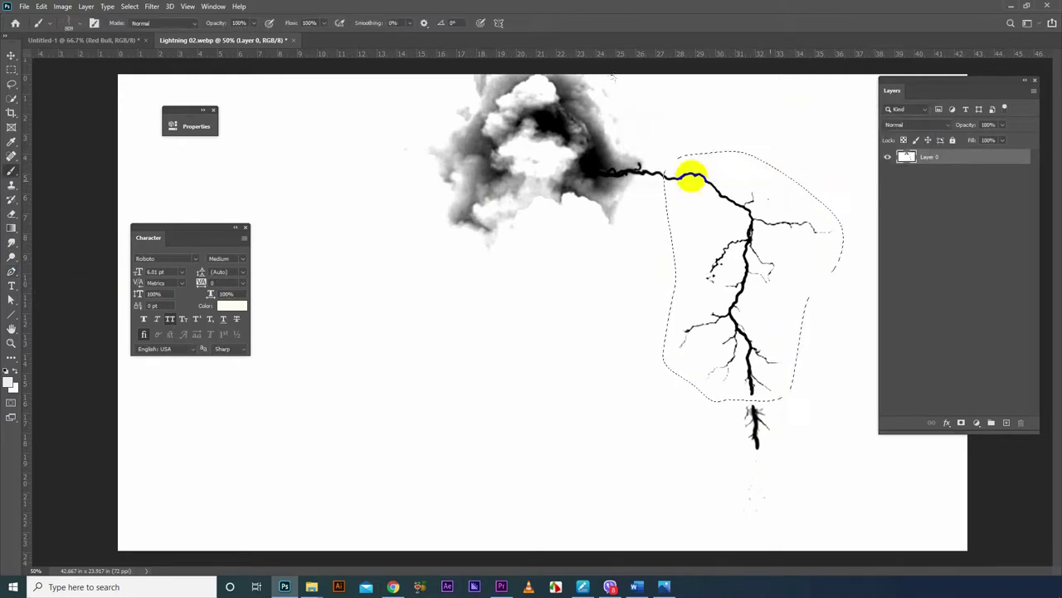
- Close Lightning 02.webp without saving, returning to the poster
{"action": "key", "text": "b"}
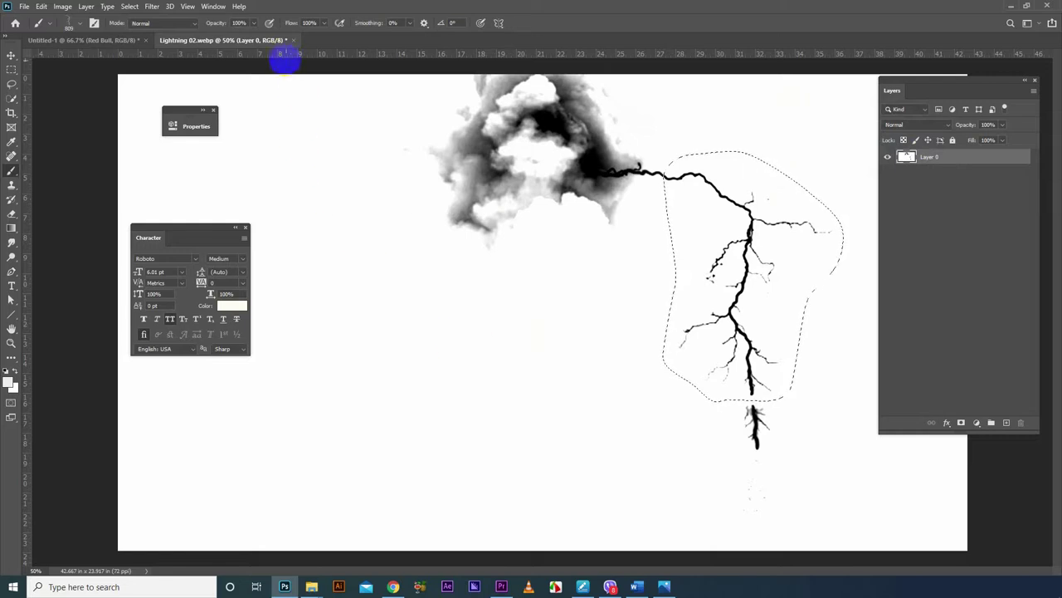
{"action": "left_click", "coordinate": [293, 40]}
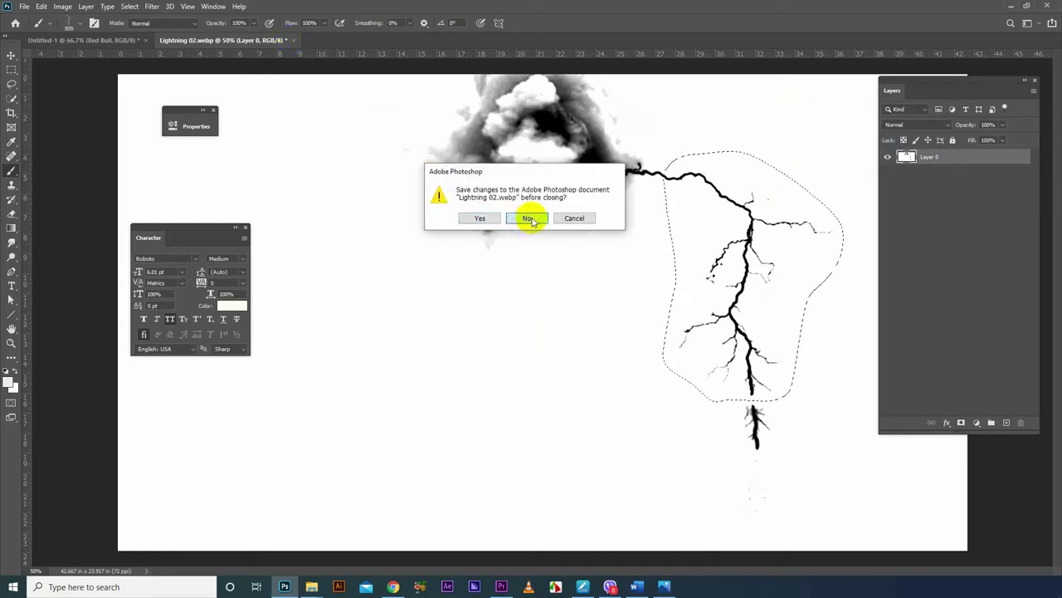
{"action": "left_click", "coordinate": [528, 218]}
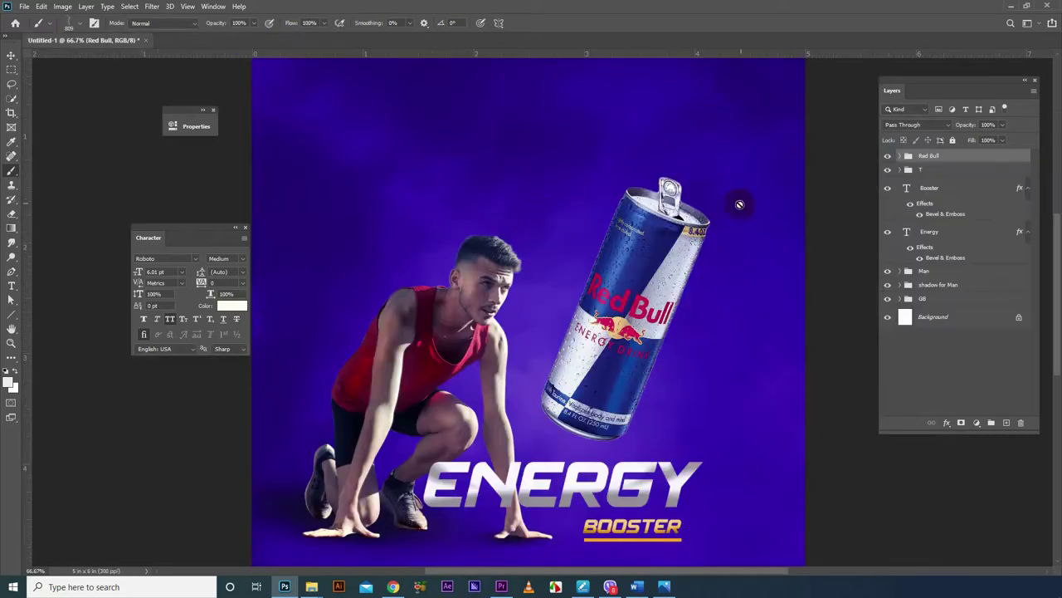
- Add a new empty layer and show the Brushes and Brush Settings panels side by side
{"action": "left_click", "coordinate": [1005, 424]}
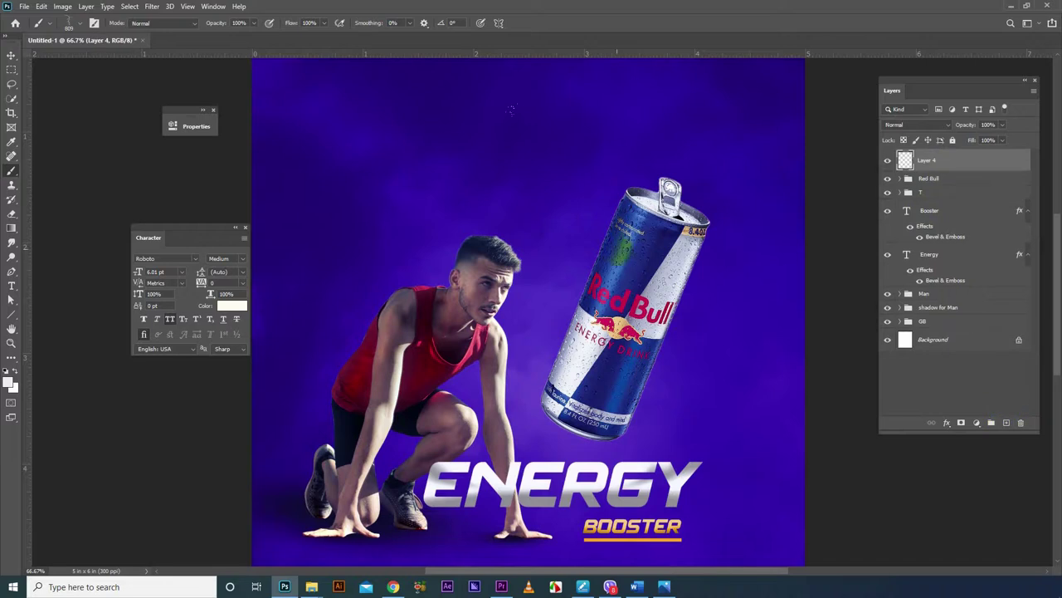
{"action": "left_click", "coordinate": [212, 6]}
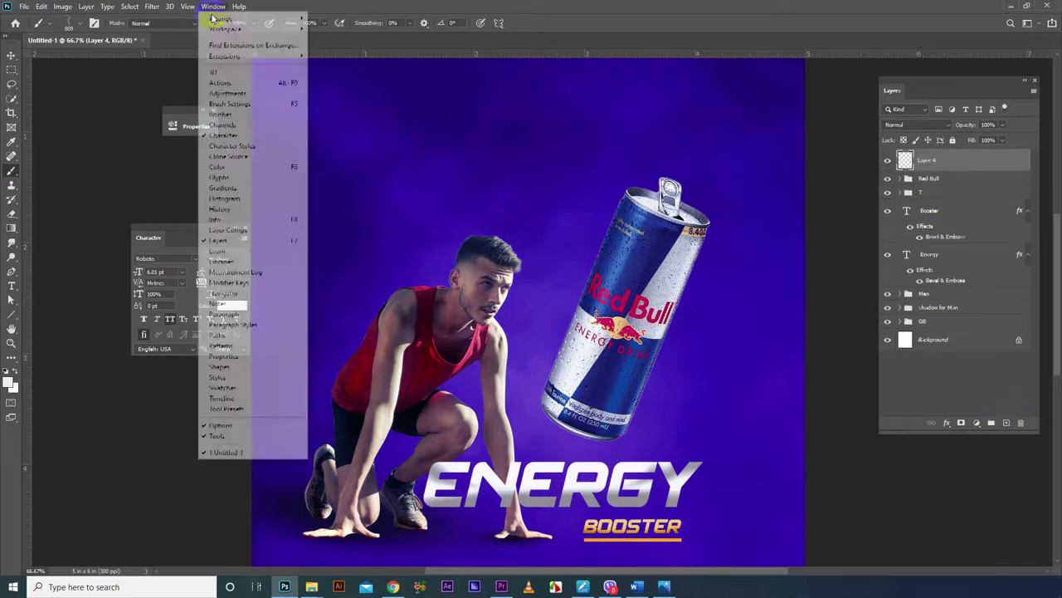
{"action": "left_click", "coordinate": [234, 117]}
{"action": "mouse_move", "coordinate": [358, 104]}
{"action": "left_mouse_down"}
{"action": "mouse_move", "coordinate": [259, 108]}
{"action": "mouse_move", "coordinate": [101, 83]}
{"action": "left_mouse_up"}
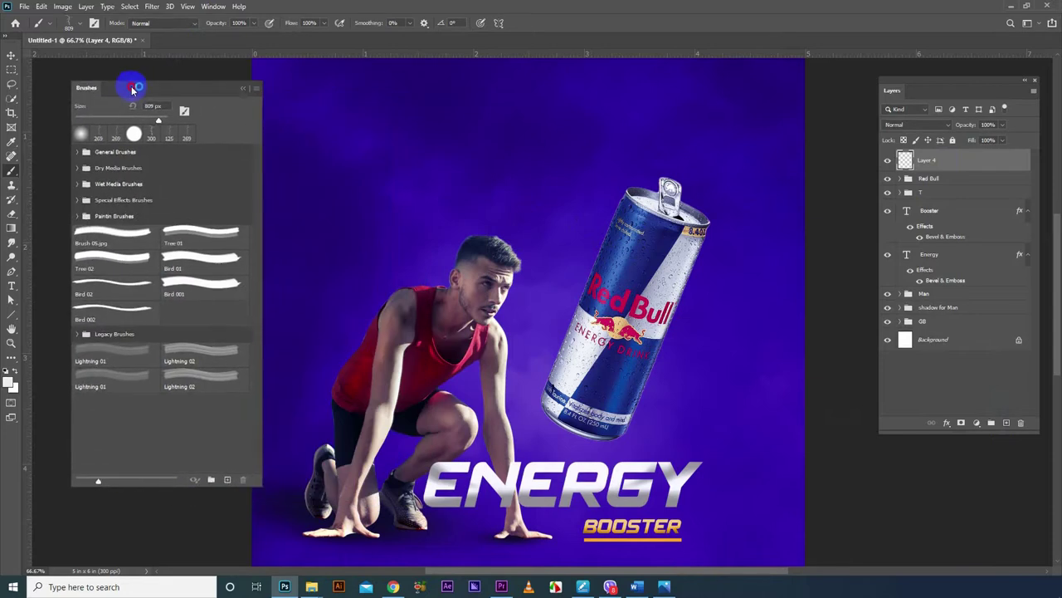
{"action": "left_click", "coordinate": [221, 7]}
{"action": "left_click", "coordinate": [241, 112]}
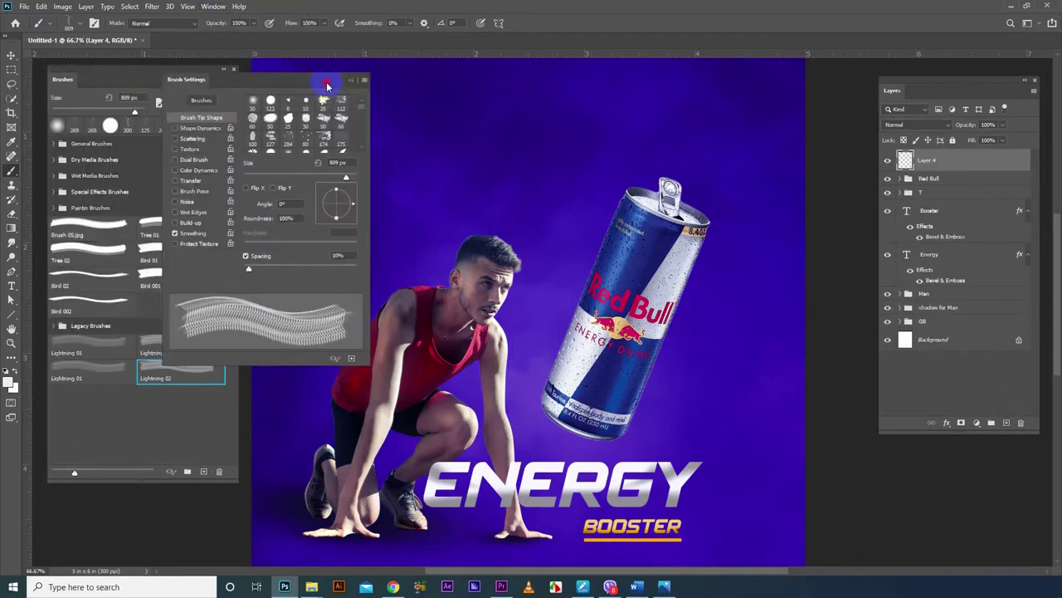
{"action": "left_click_drag", "start_coordinate": [327, 85], "coordinate": [422, 87]}
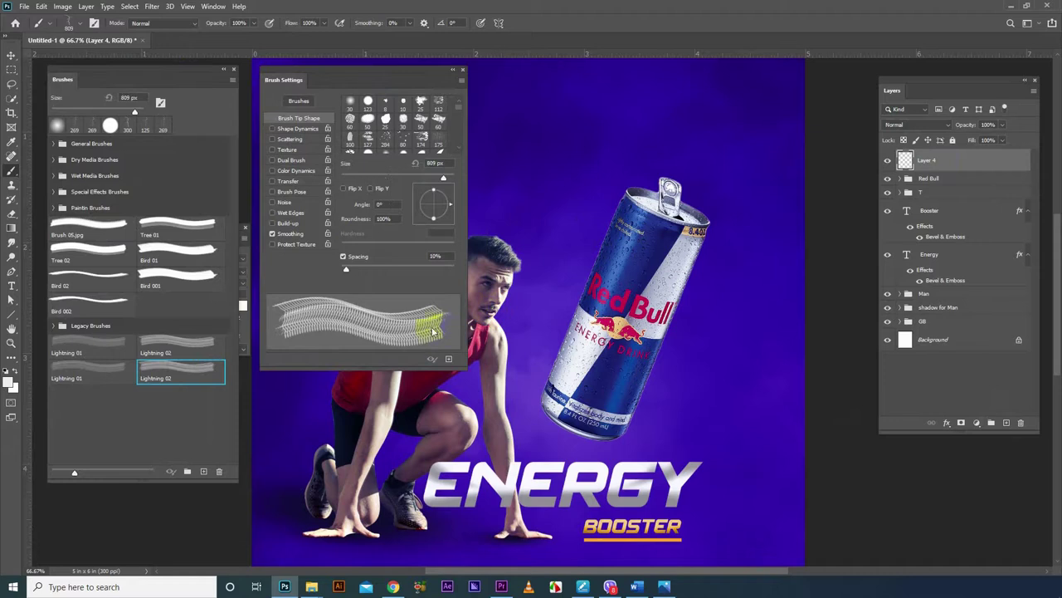
- Delete the duplicate Lightning 01 brush preset
{"action": "left_click", "coordinate": [75, 382]}
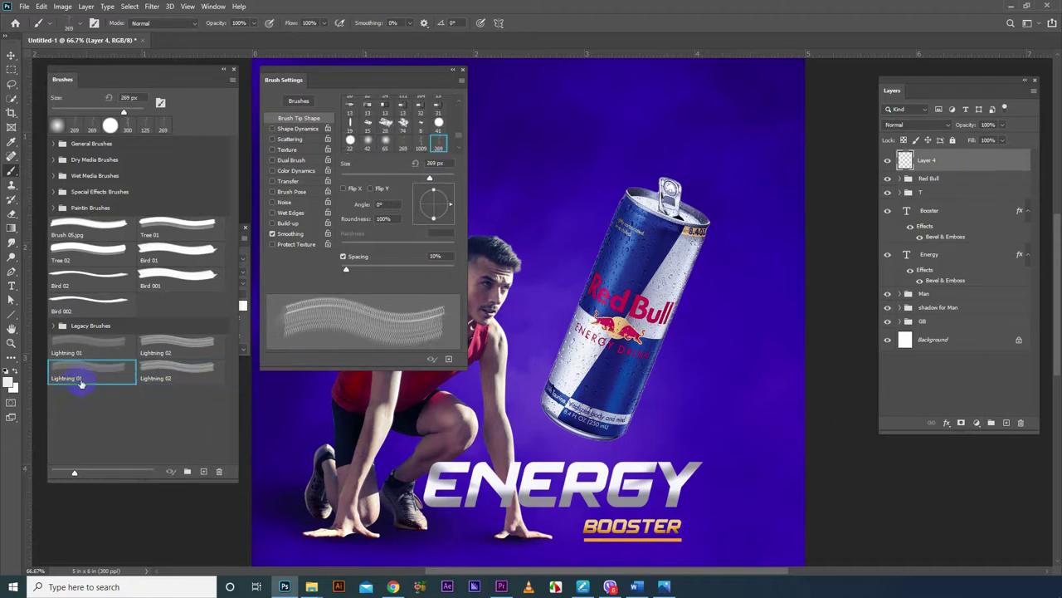
{"action": "left_click", "coordinate": [160, 377]}
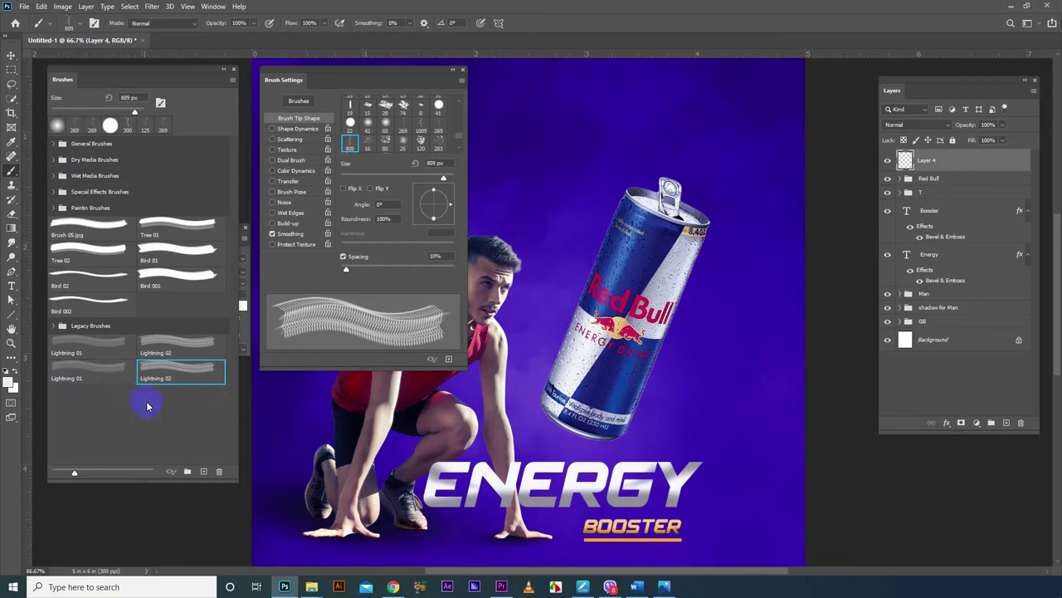
{"action": "left_click", "coordinate": [177, 355]}
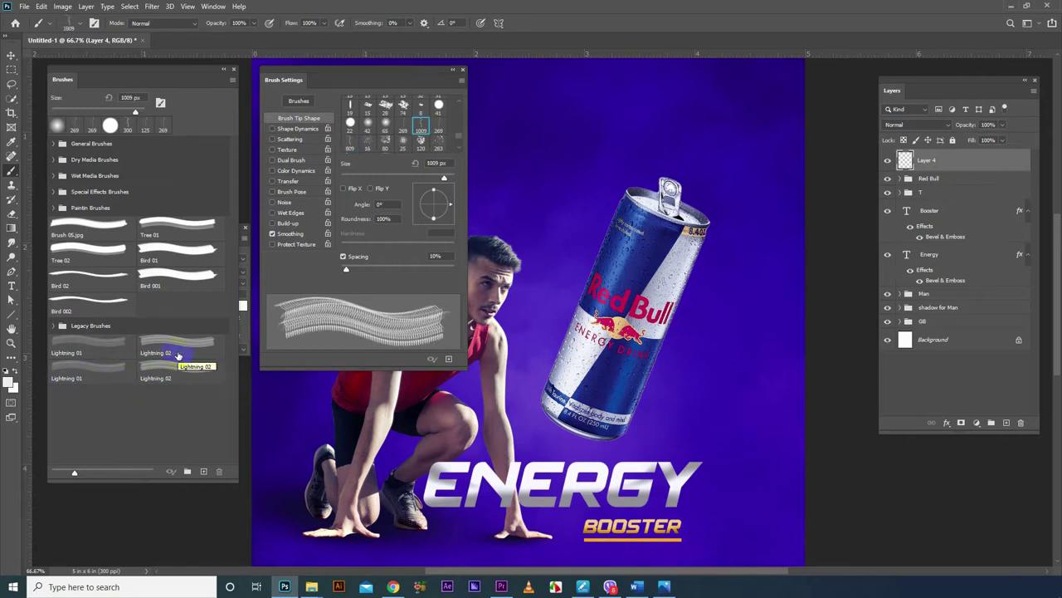
{"action": "left_click", "coordinate": [97, 351]}
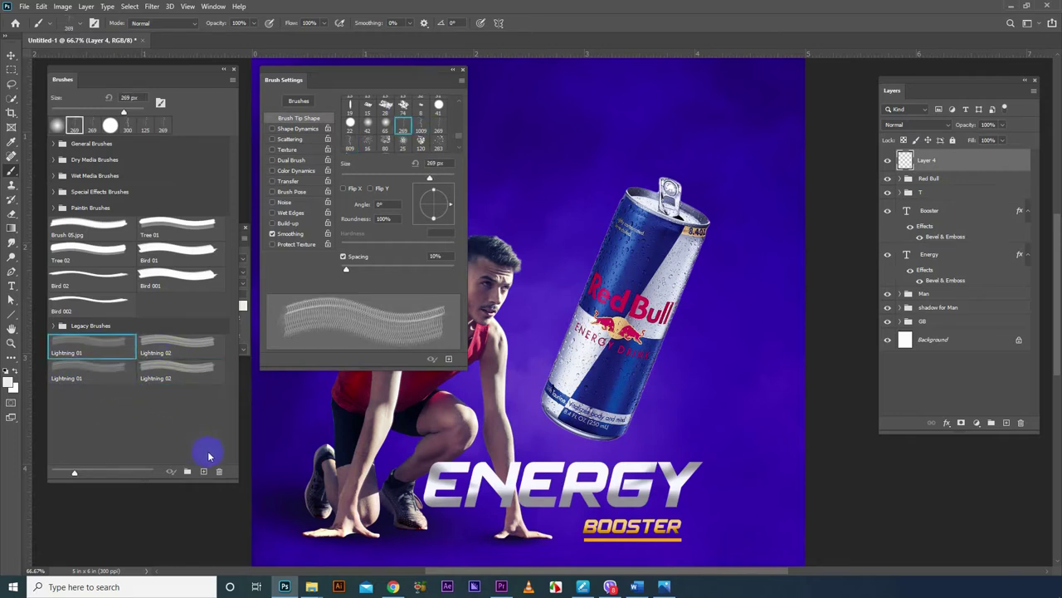
{"action": "left_click", "coordinate": [220, 473]}
{"action": "left_click", "coordinate": [476, 218]}
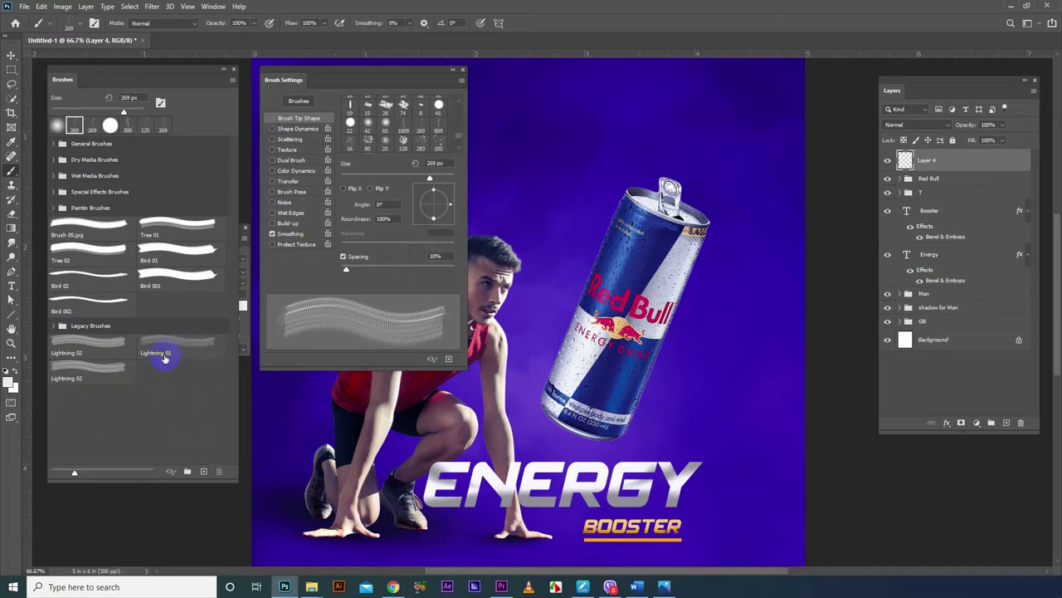
- Delete the duplicate Lightning 02 brush preset and select Lightning 02 for painting
{"action": "left_click", "coordinate": [96, 351]}
{"action": "left_click", "coordinate": [220, 472]}
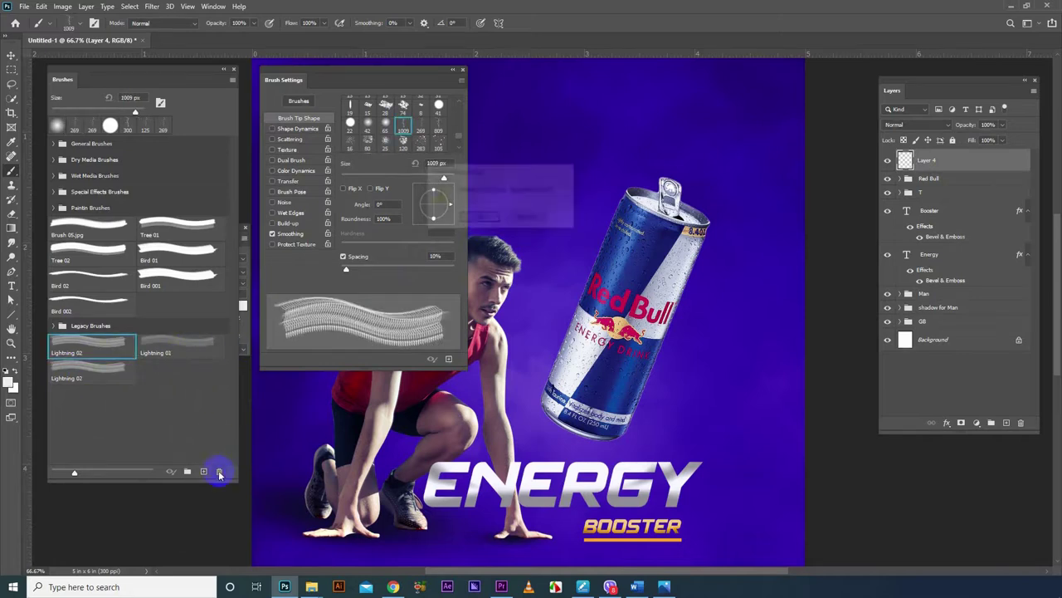
{"action": "left_click", "coordinate": [477, 217]}
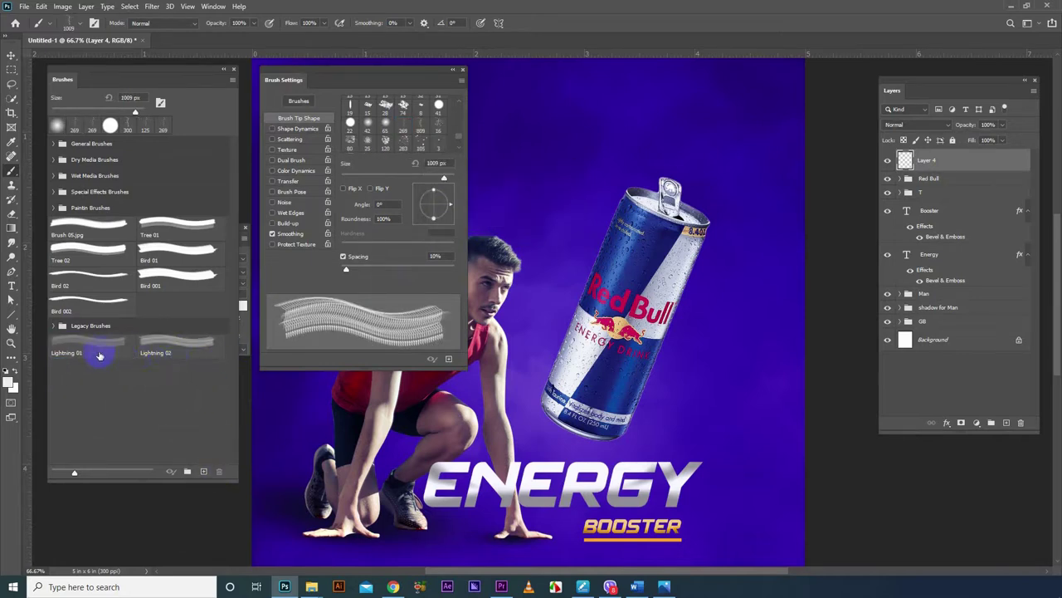
{"action": "left_click", "coordinate": [147, 352]}
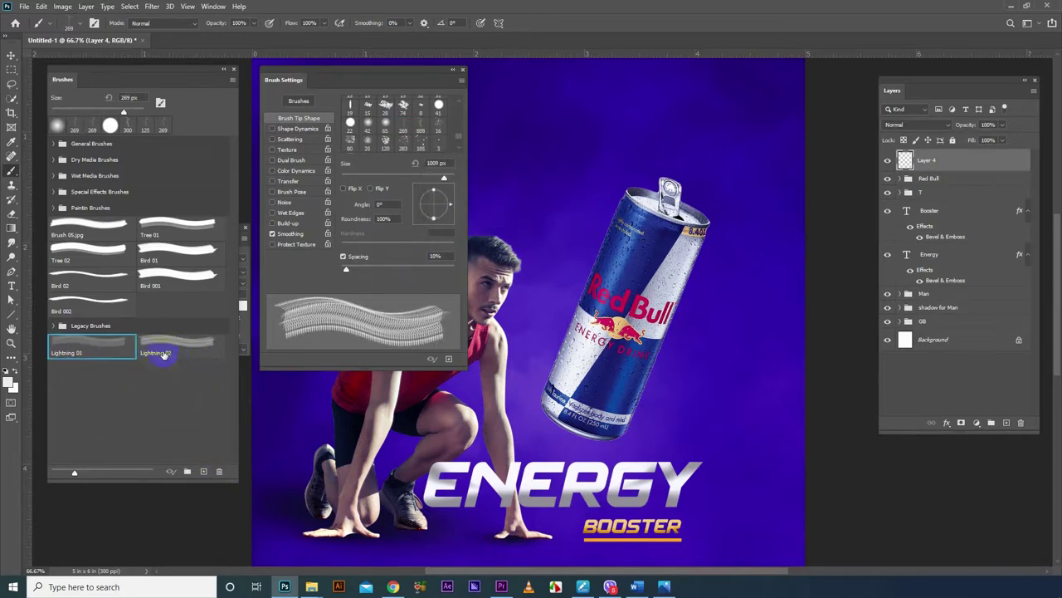
{"action": "left_click", "coordinate": [88, 352]}
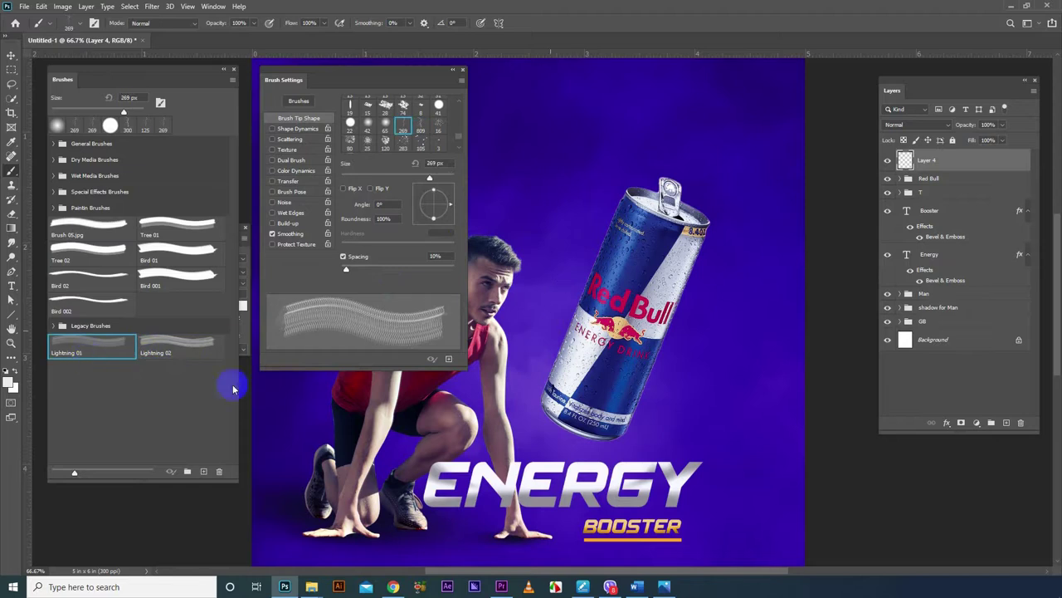
{"action": "left_click", "coordinate": [159, 353]}
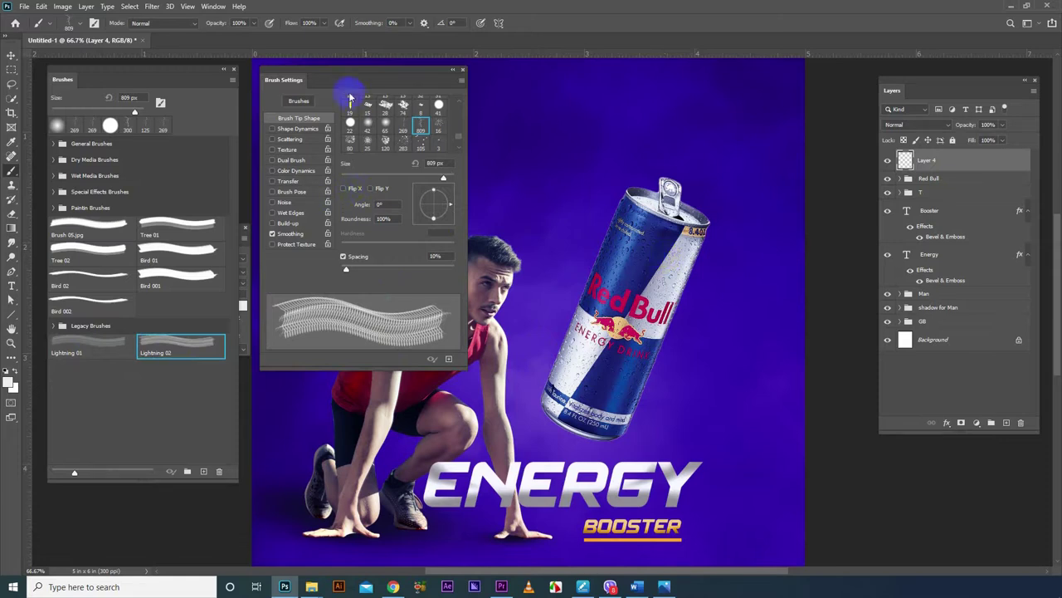
- Flip the Lightning 02 brush horizontally, shrink it to 400 px and angle it at -44°
{"action": "left_click", "coordinate": [344, 188]}
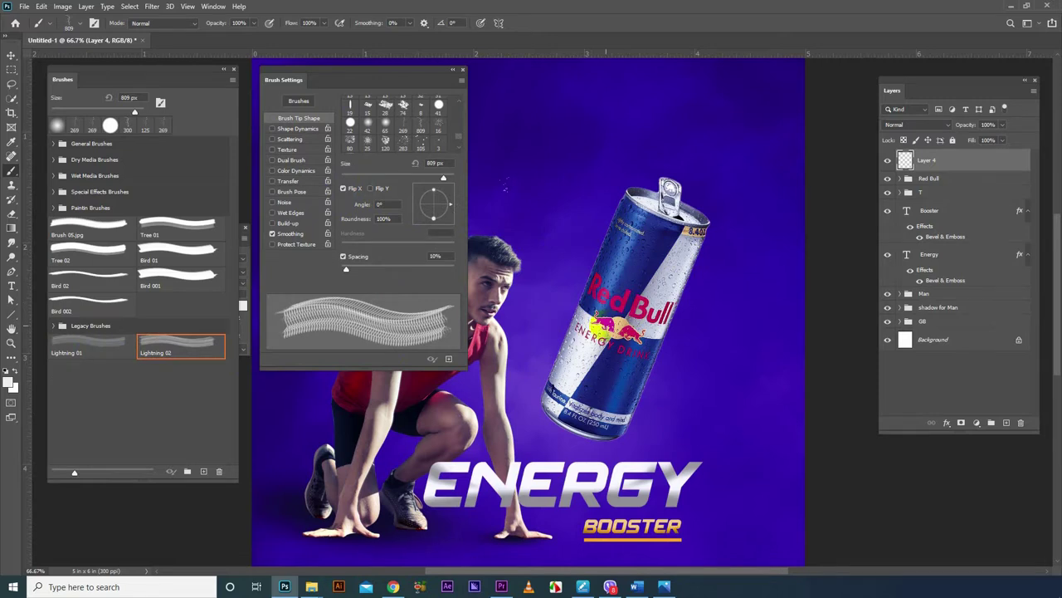
{"action": "key", "text": "bracketleft"}
{"action": "key", "text": "bracketleft"}
{"action": "key", "text": "bracketleft"}
{"action": "key", "text": "bracketleft"}
{"action": "left_click_drag", "start_coordinate": [451, 206], "coordinate": [450, 212]}
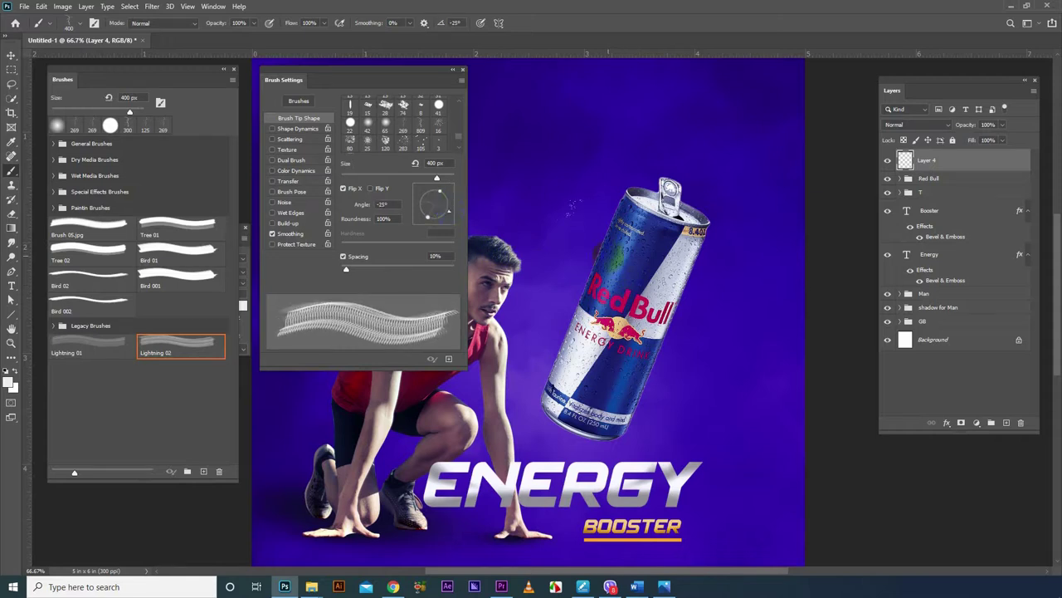
{"action": "left_click_drag", "start_coordinate": [450, 214], "coordinate": [445, 220]}
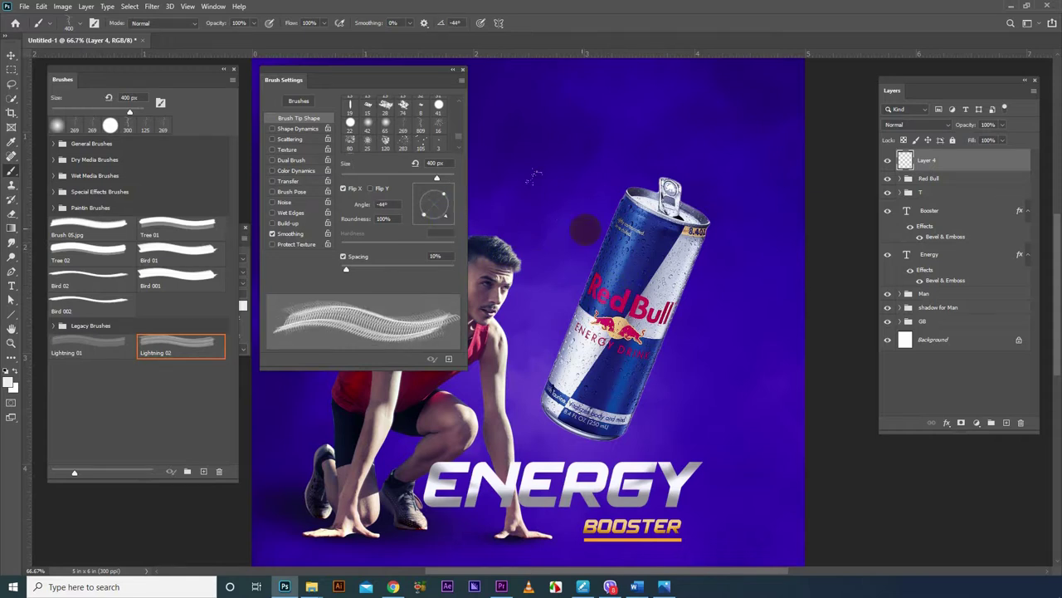
- Set the foreground colour to the pale blue e8f1fd
{"action": "left_click", "coordinate": [9, 382]}
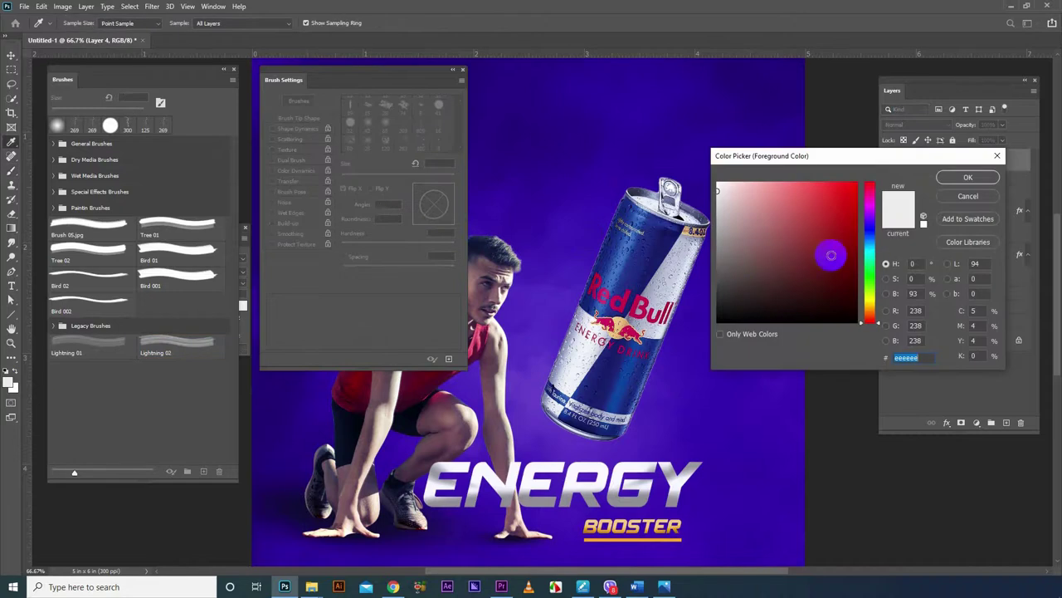
{"action": "left_click", "coordinate": [871, 247]}
{"action": "left_click_drag", "start_coordinate": [871, 247], "coordinate": [871, 238]}
{"action": "left_click_drag", "start_coordinate": [741, 197], "coordinate": [728, 181]}
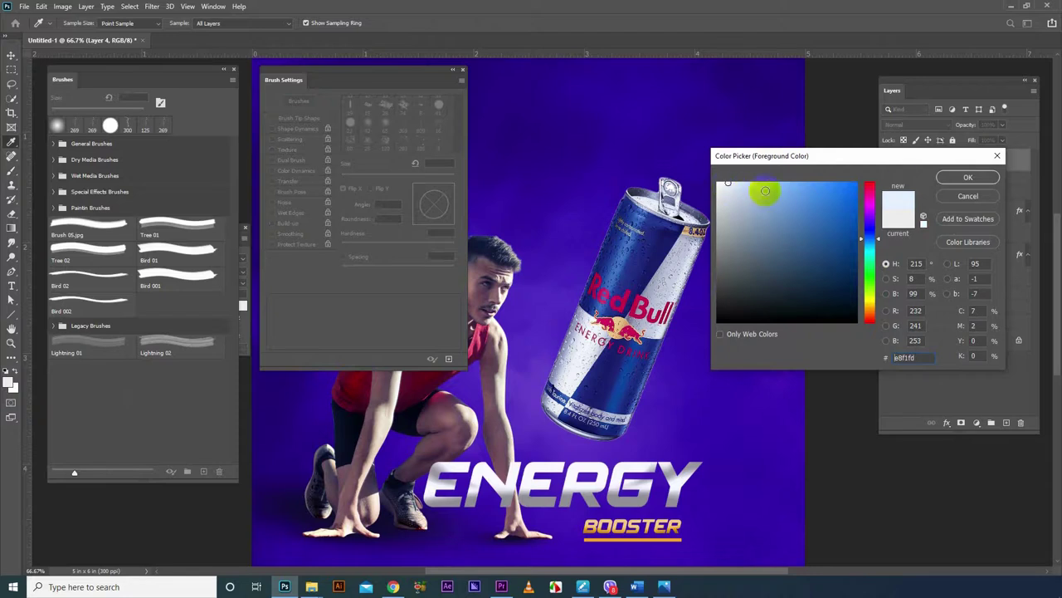
{"action": "left_click", "coordinate": [964, 177]}
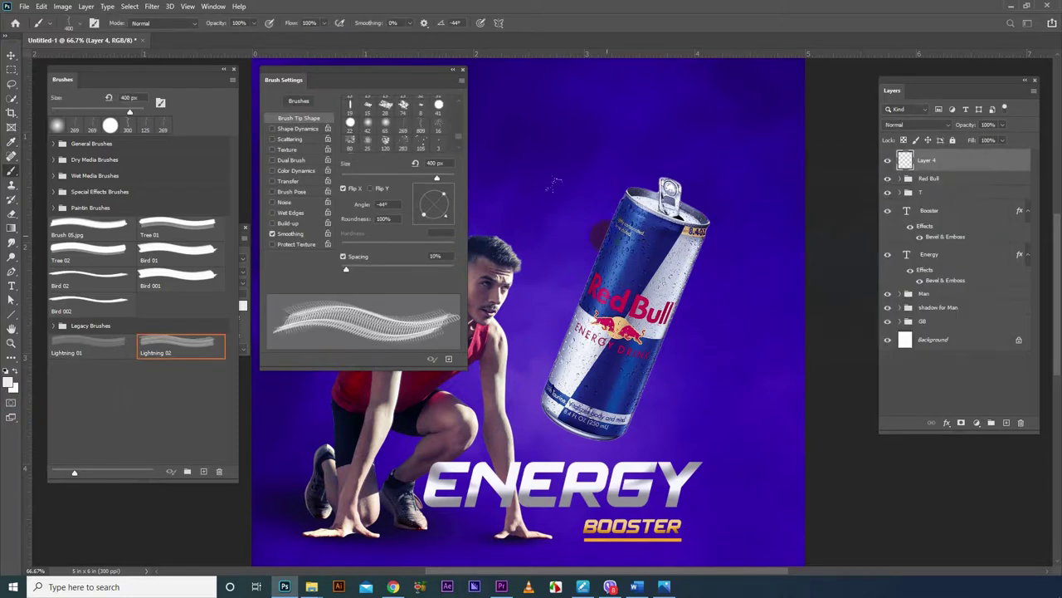
- Stamp a pale blue lightning bolt beside the can's top rim at 300 px brush size
{"action": "left_click", "coordinate": [591, 232]}
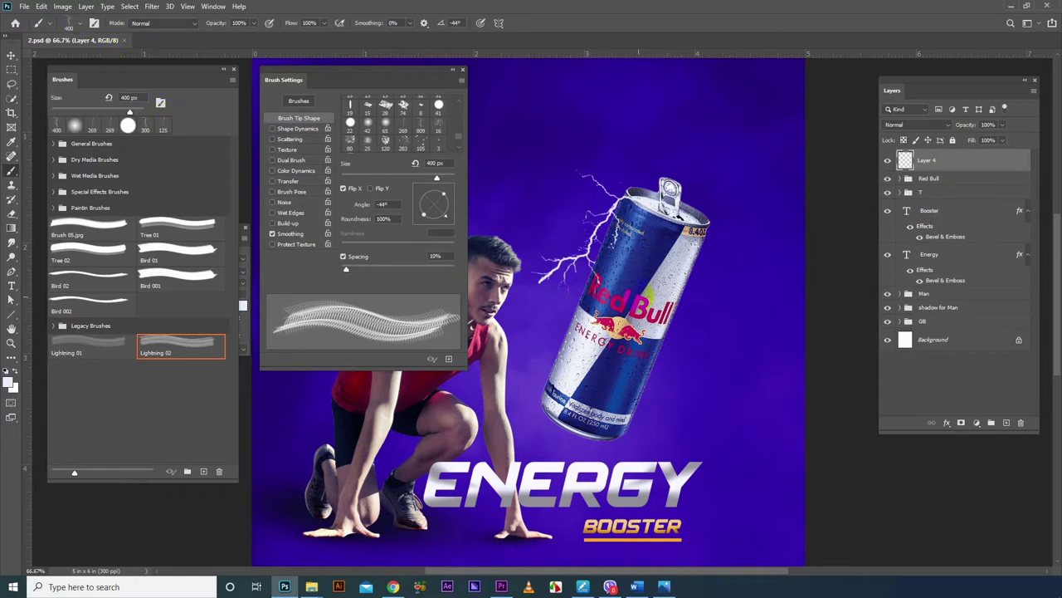
{"action": "key", "text": "bracketleft"}
{"action": "left_click", "coordinate": [63, 34]}
{"action": "key", "text": "ctrl+z"}
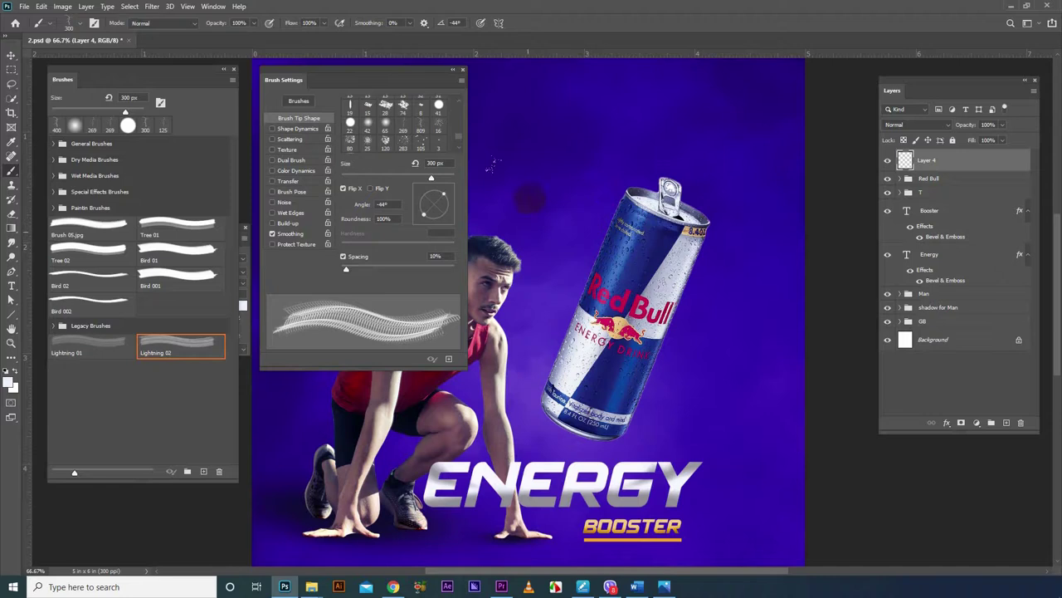
{"action": "left_click", "coordinate": [100, 42]}
{"action": "left_click", "coordinate": [605, 224]}
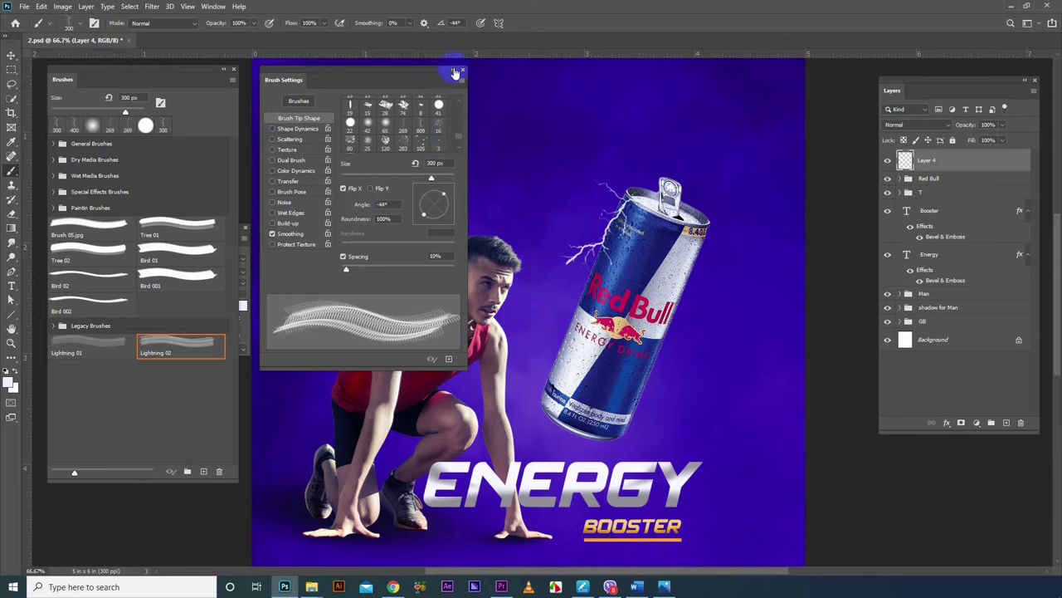
{"action": "left_click", "coordinate": [453, 70]}
- Add a new layer and test-stamp a bolt left of the can, then undo it
{"action": "scroll", "coordinate": [531, 232], "scroll_direction": "up", "scroll_amount": 2}
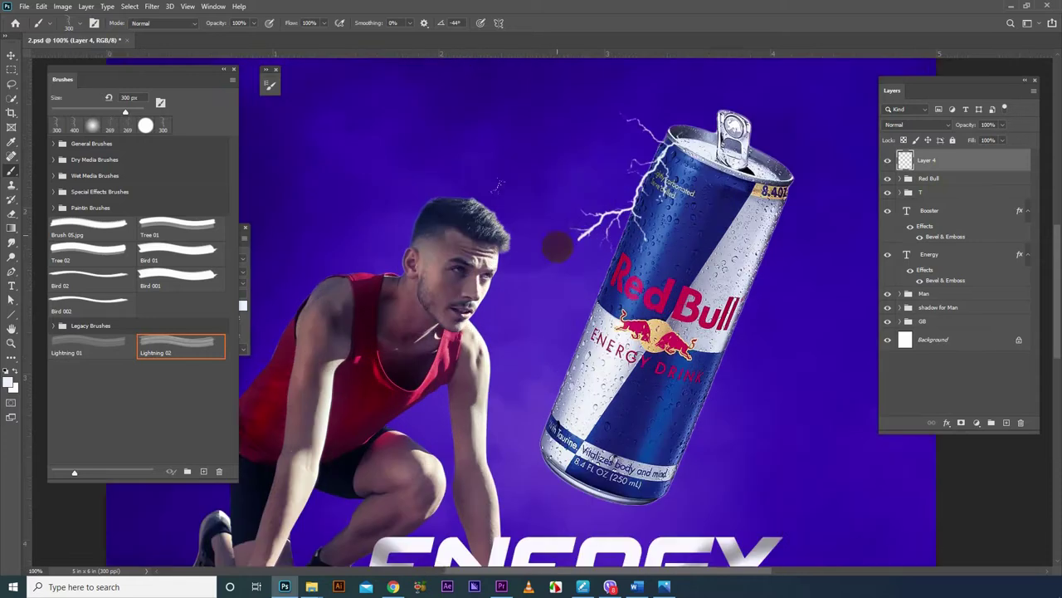
{"action": "scroll", "coordinate": [561, 259], "scroll_direction": "up", "scroll_amount": 2}
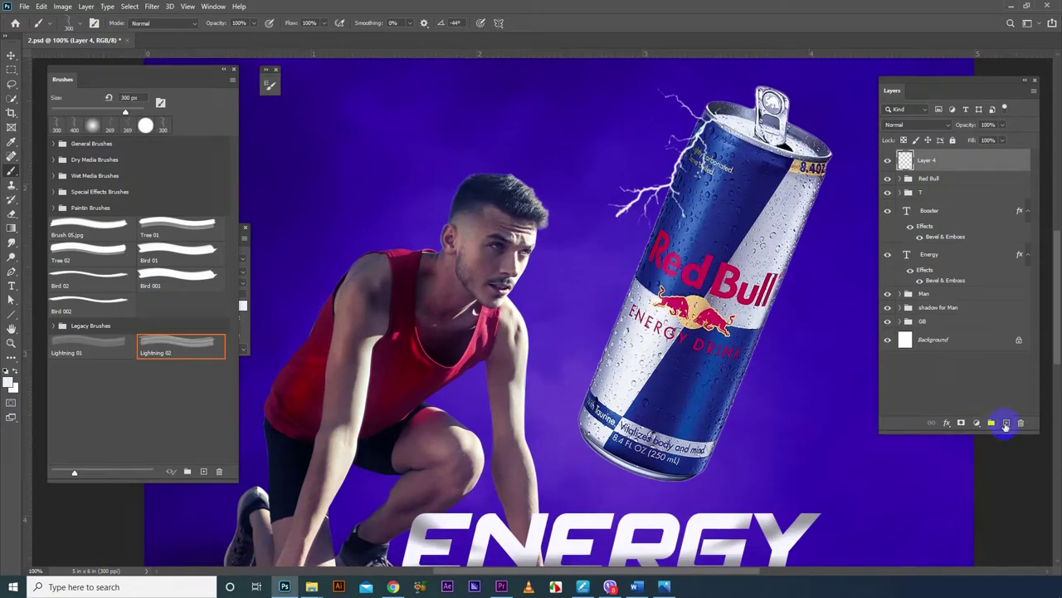
{"action": "left_click", "coordinate": [1006, 423]}
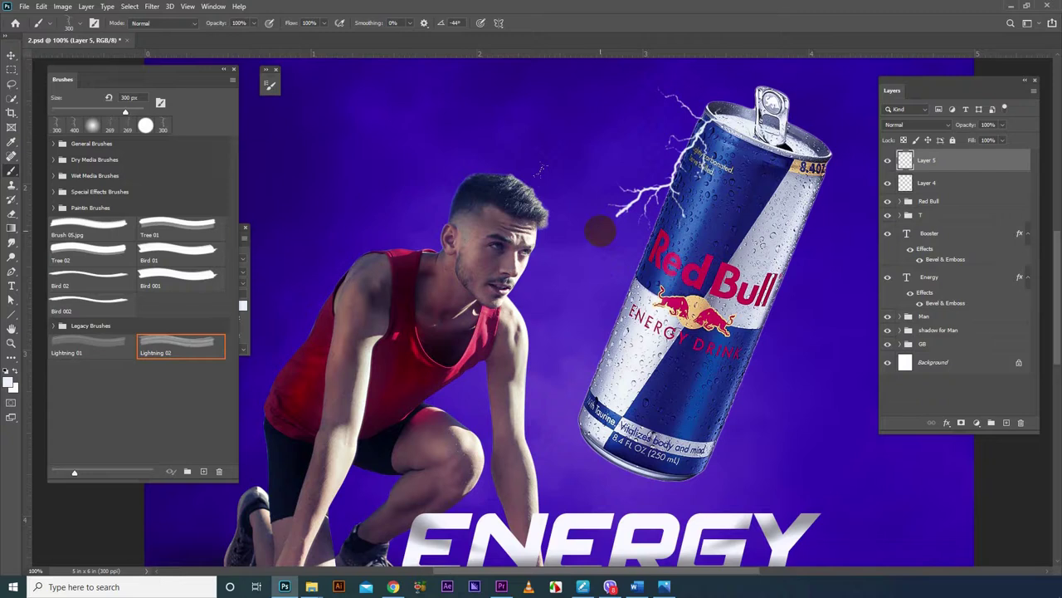
{"action": "left_click", "coordinate": [600, 231]}
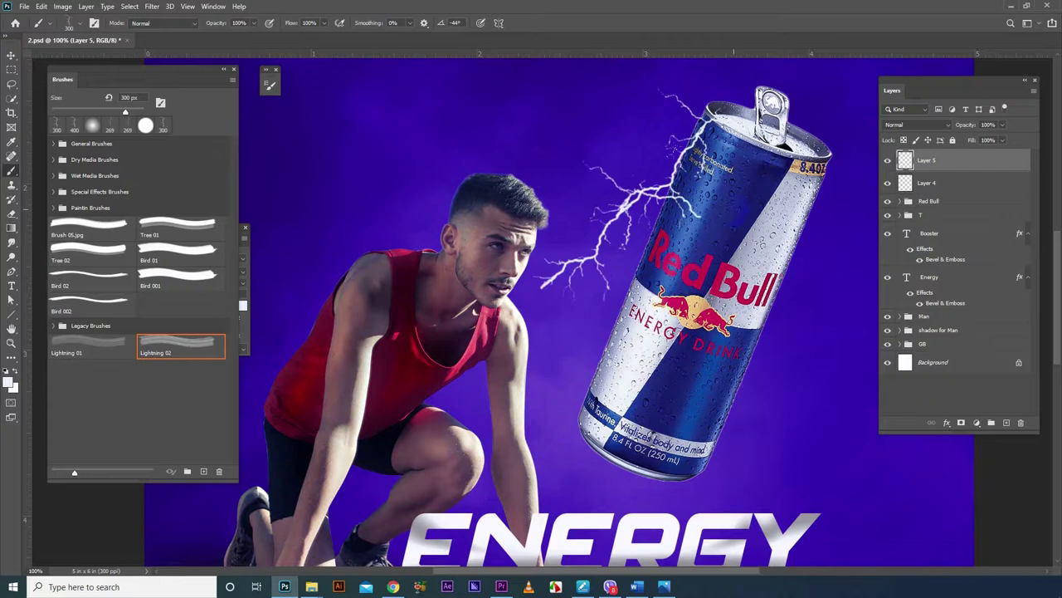
{"action": "key", "text": "ctrl+z"}
- Set the foreground to white ffffff and stamp a white bolt left of the can
{"action": "left_click", "coordinate": [9, 383]}
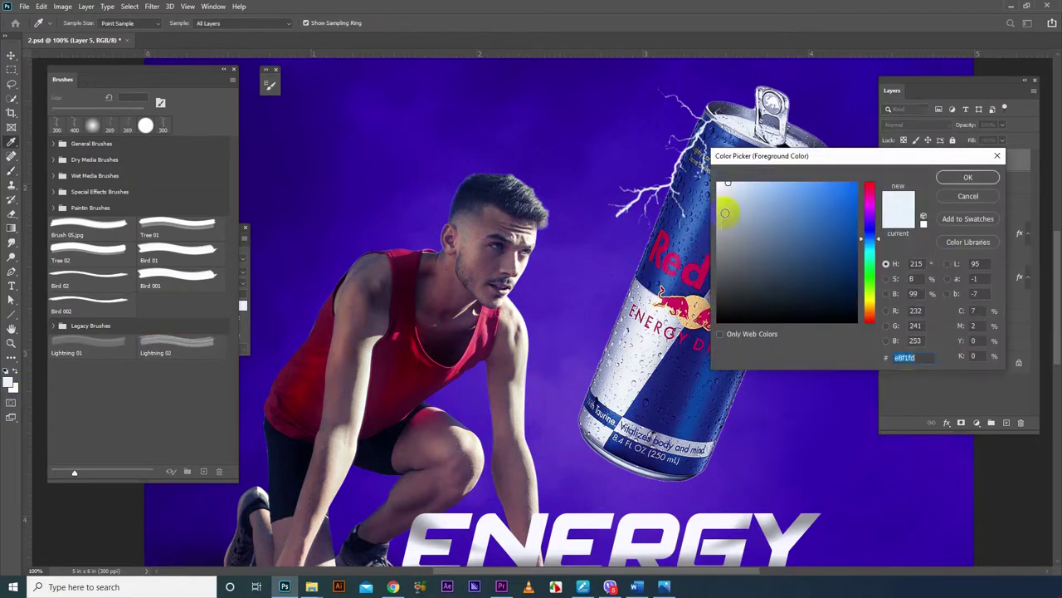
{"action": "left_click", "coordinate": [718, 182]}
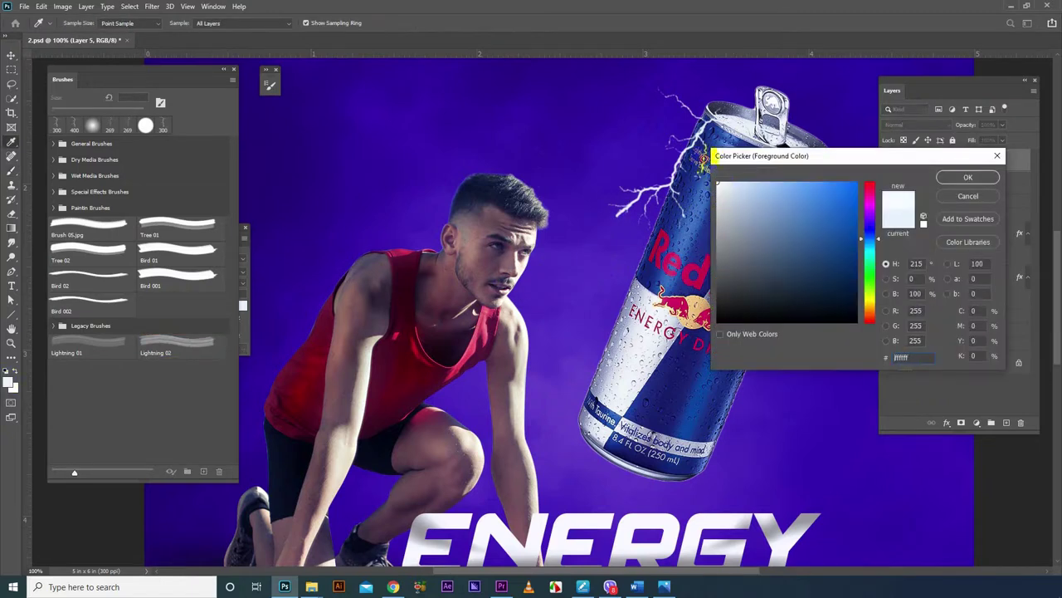
{"action": "left_click", "coordinate": [967, 177]}
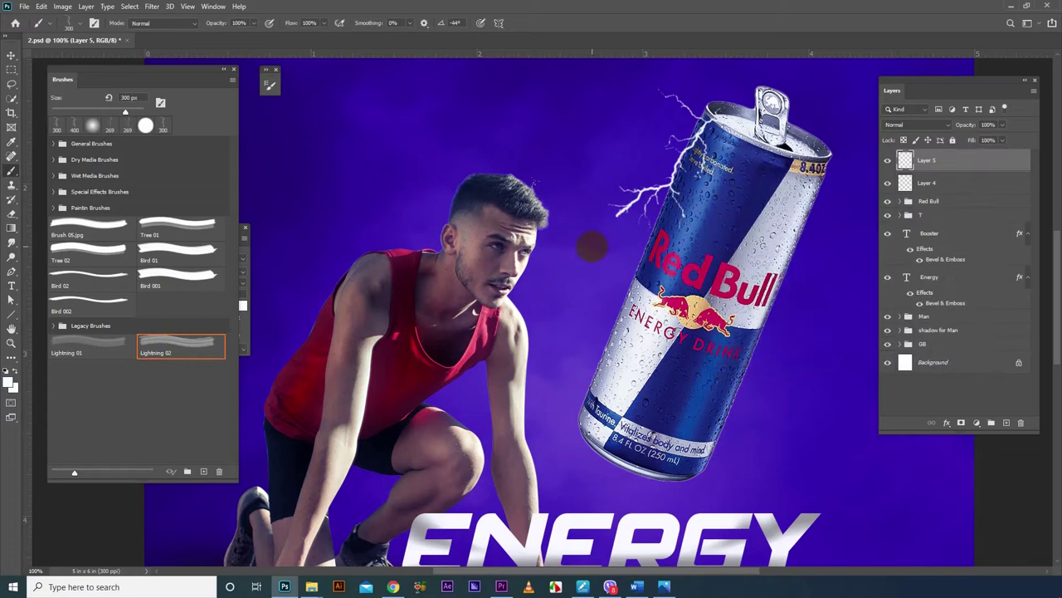
{"action": "left_click", "coordinate": [592, 245]}
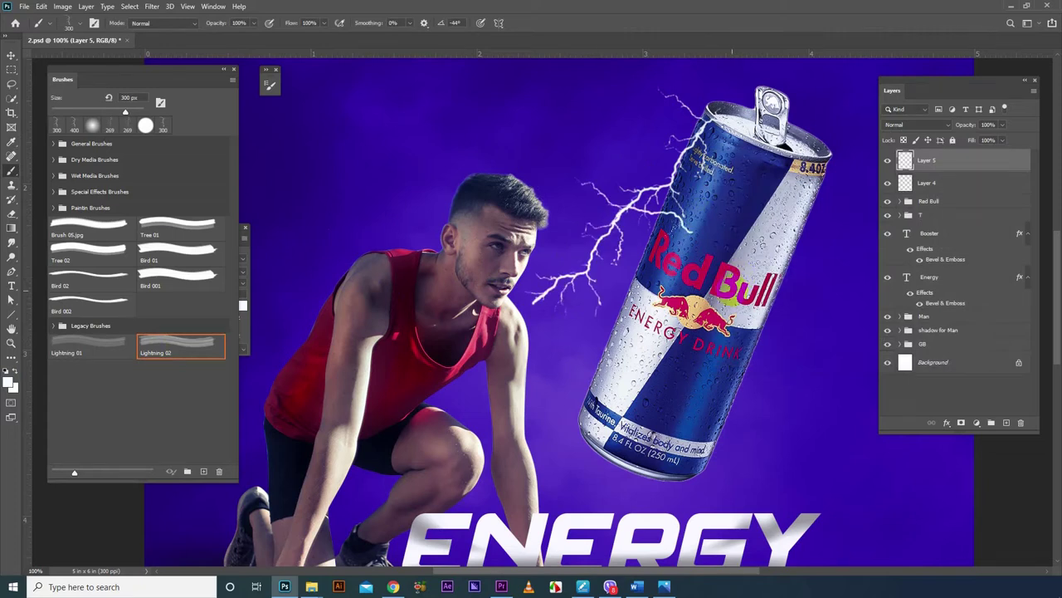
- Erase the bolt near the can top and its left end with a small Soft Round eraser
{"action": "left_click", "coordinate": [11, 213]}
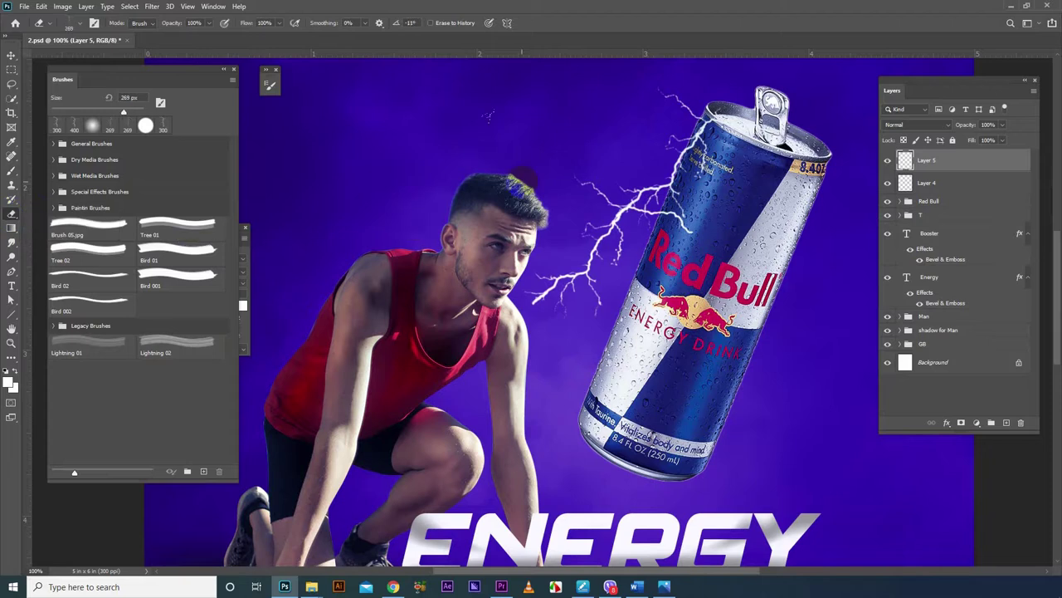
{"action": "left_click", "coordinate": [53, 144]}
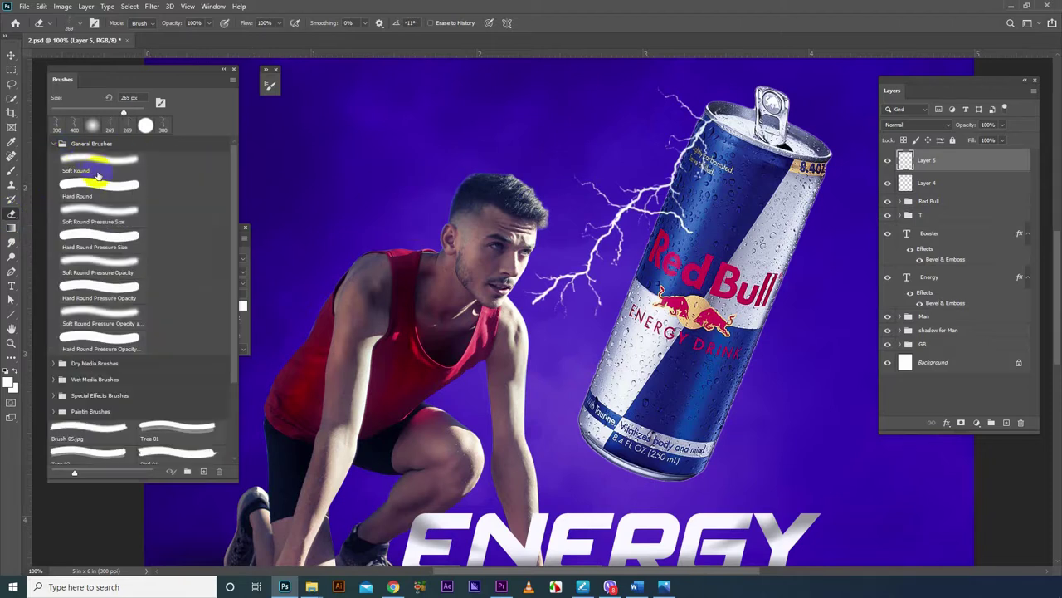
{"action": "left_click", "coordinate": [95, 170]}
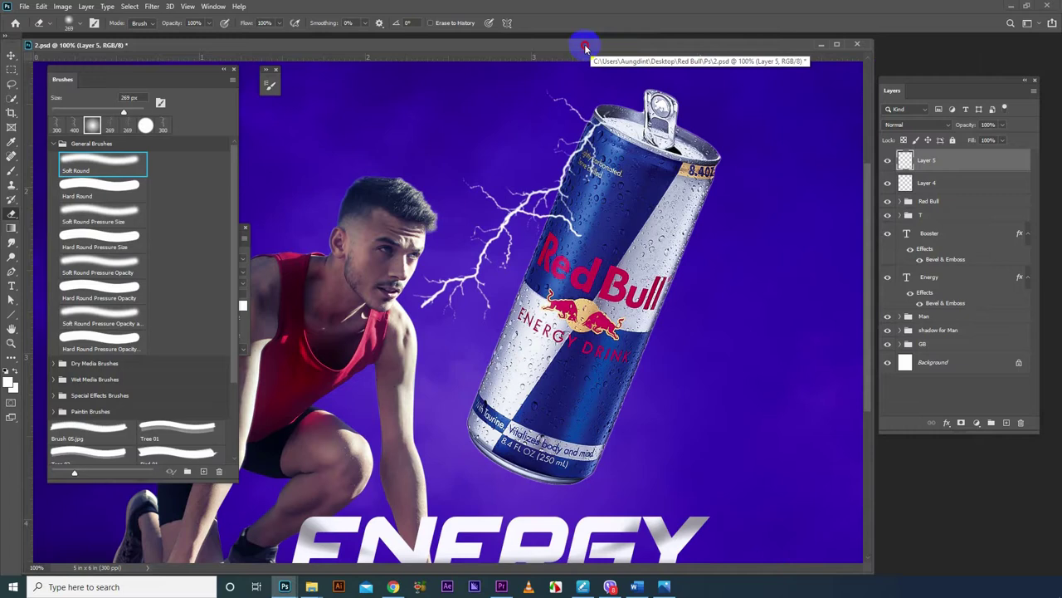
{"action": "left_click_drag", "start_coordinate": [602, 42], "coordinate": [600, 32]}
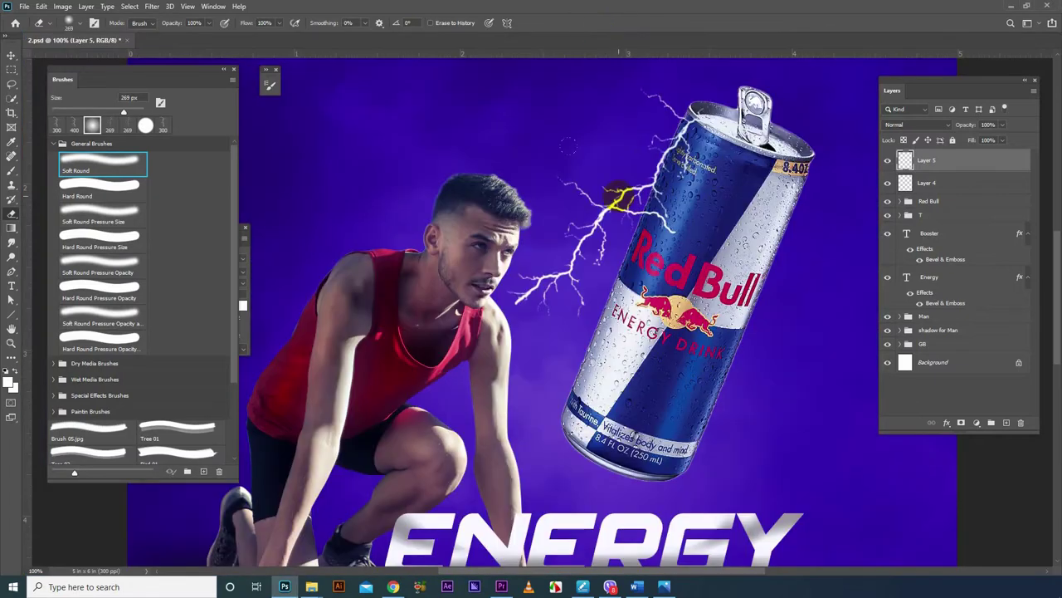
{"action": "key", "text": "bracketleft"}
{"action": "key", "text": "bracketleft"}
{"action": "key", "text": "bracketleft"}
{"action": "key", "text": "bracketleft"}
{"action": "key", "text": "bracketleft"}
{"action": "key", "text": "bracketleft"}
{"action": "key", "text": "bracketleft"}
{"action": "left_click_drag", "start_coordinate": [661, 219], "coordinate": [641, 209]}
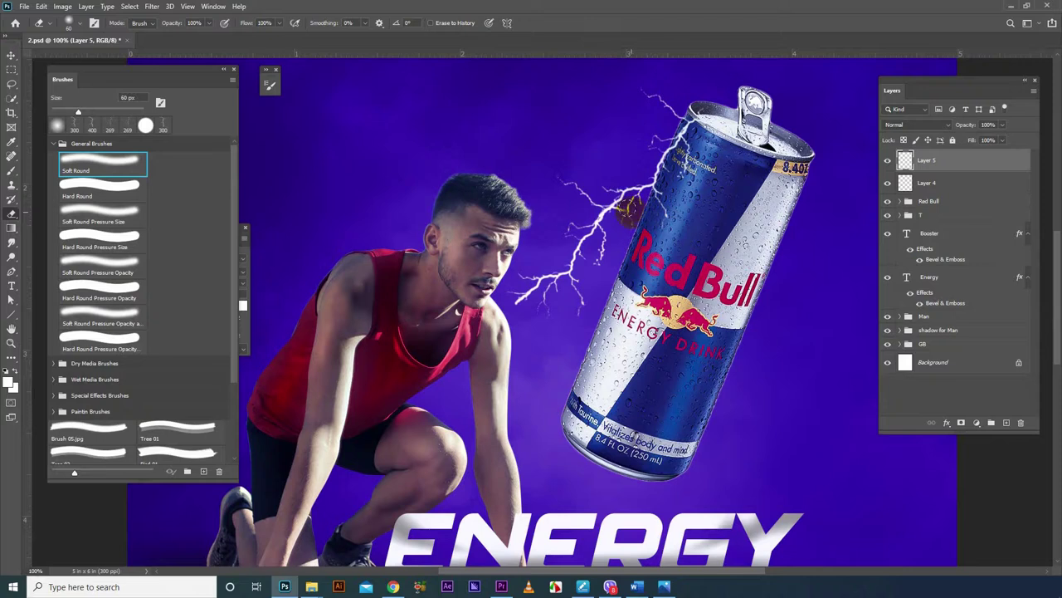
{"action": "left_click_drag", "start_coordinate": [608, 194], "coordinate": [570, 182]}
- Switch to a Hard Round eraser and remove stray lightning over the can's lettering
{"action": "right_click", "coordinate": [602, 187]}
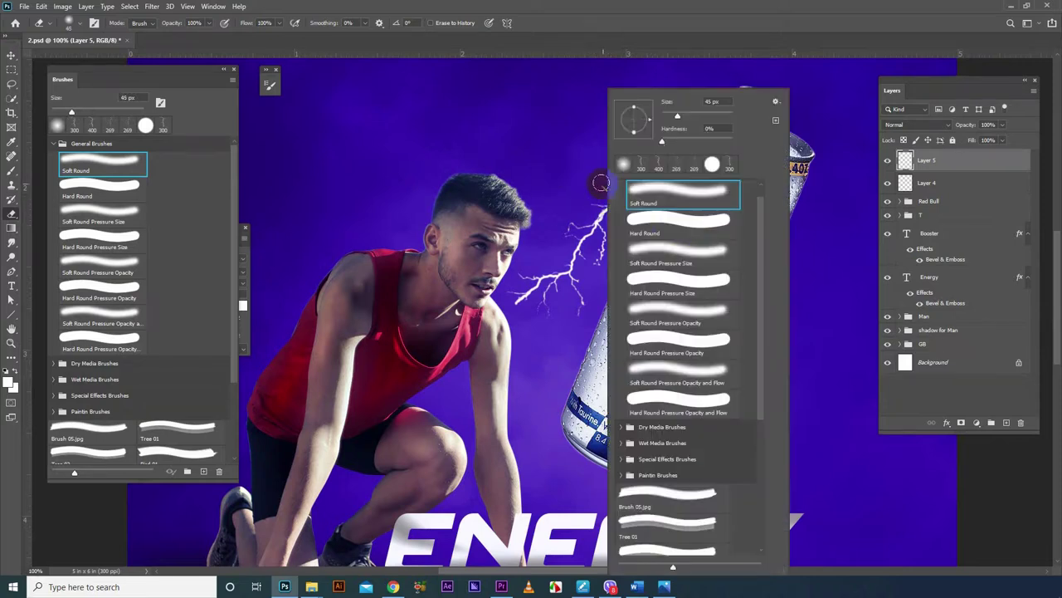
{"action": "left_click", "coordinate": [679, 220]}
{"action": "left_click", "coordinate": [654, 15]}
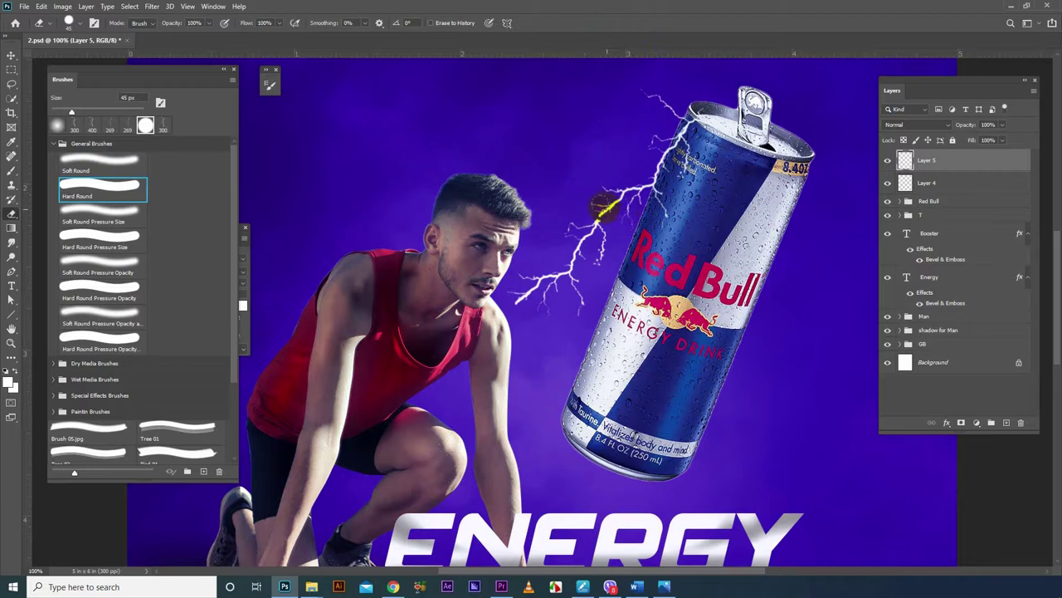
{"action": "mouse_move", "coordinate": [606, 206]}
{"action": "left_mouse_down"}
{"action": "mouse_move", "coordinate": [610, 217]}
{"action": "mouse_move", "coordinate": [595, 218]}
{"action": "left_mouse_up"}
{"action": "left_click_drag", "start_coordinate": [645, 242], "coordinate": [617, 249]}
- Paint a 300 px Lightning 02 bolt onto the athlete's shoulder
{"action": "left_click", "coordinate": [14, 171]}
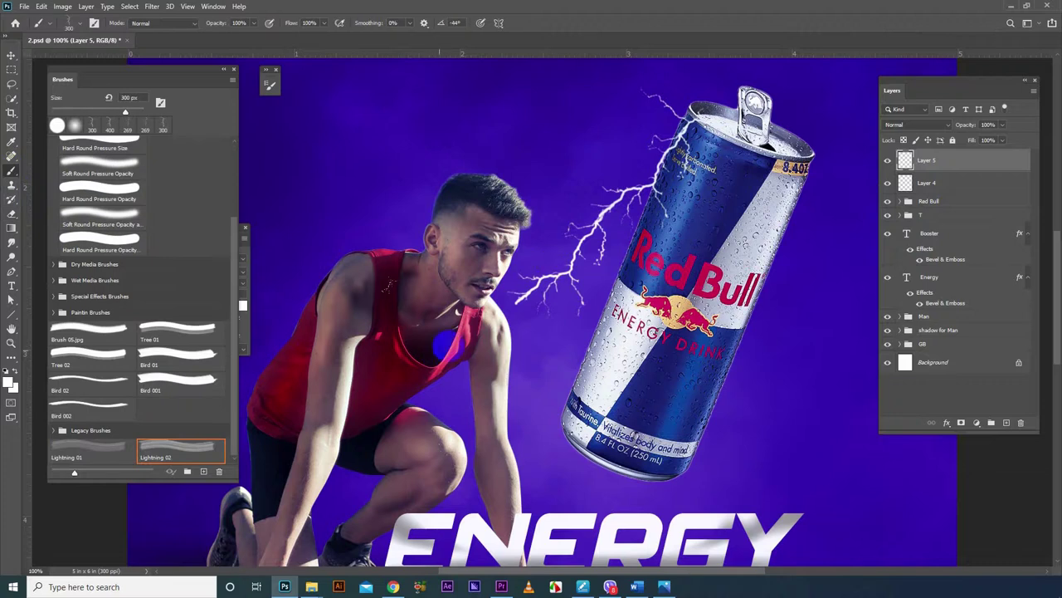
{"action": "key", "text": "bracketleft"}
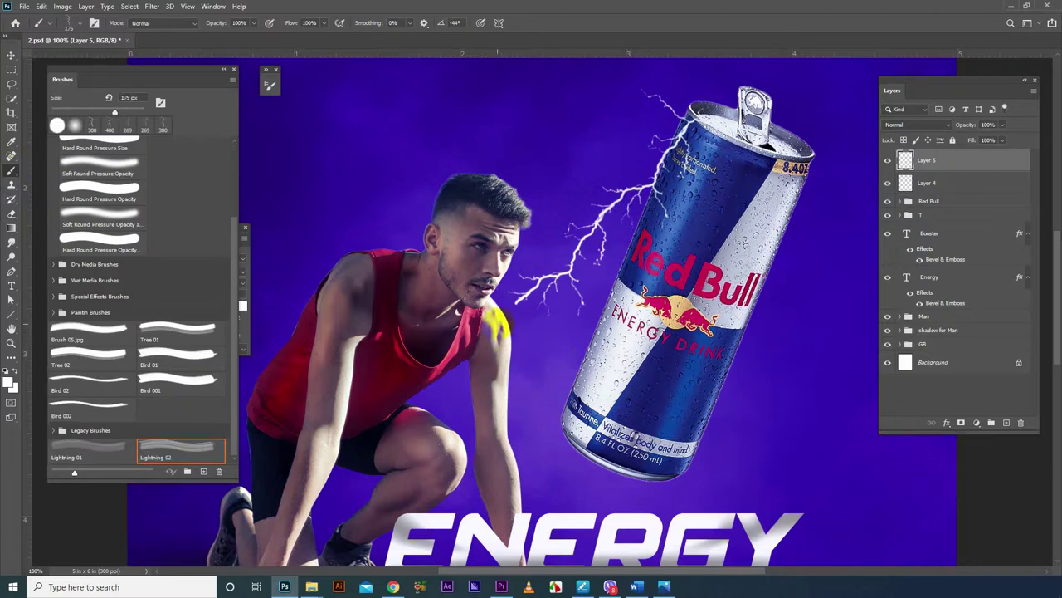
{"action": "left_click", "coordinate": [498, 325]}
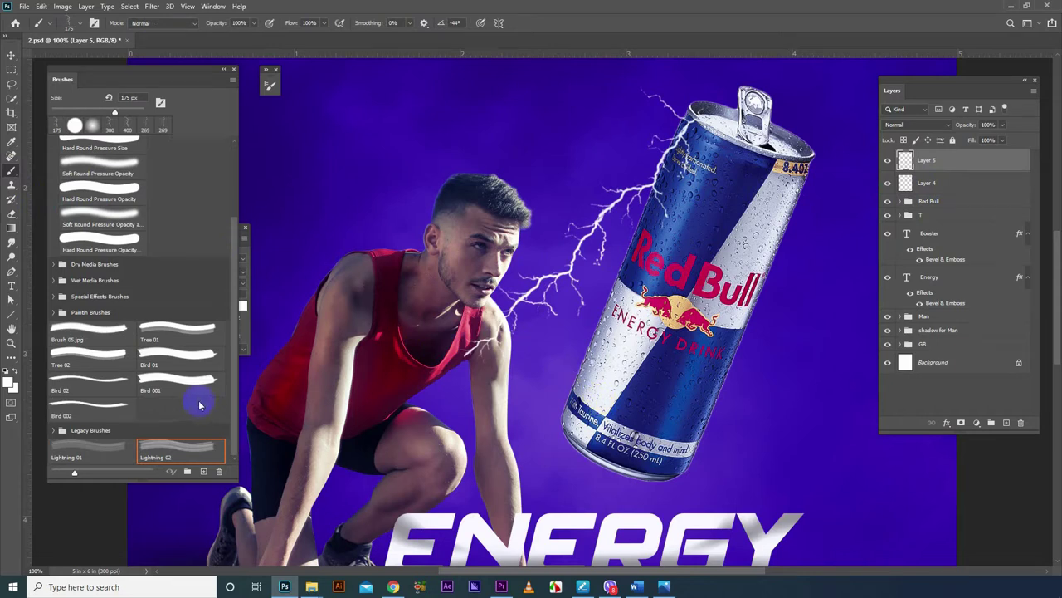
- Paint a 175 px Lightning 01 bolt down the athlete's arm and zoom in on it
{"action": "left_click", "coordinate": [96, 459]}
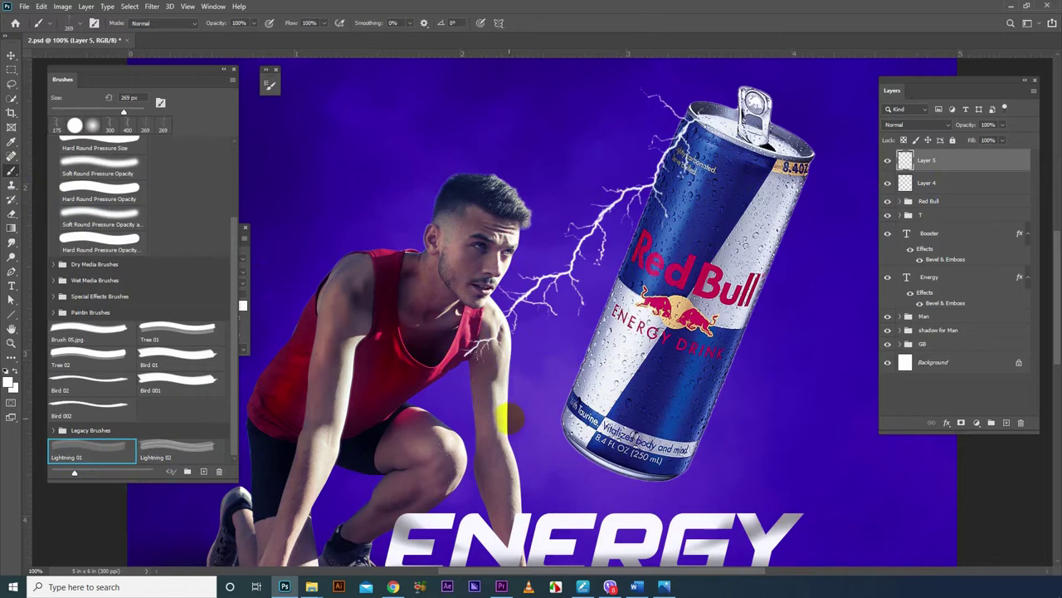
{"action": "key", "text": "bracketleft"}
{"action": "key", "text": "bracketleft"}
{"action": "left_click", "coordinate": [492, 389]}
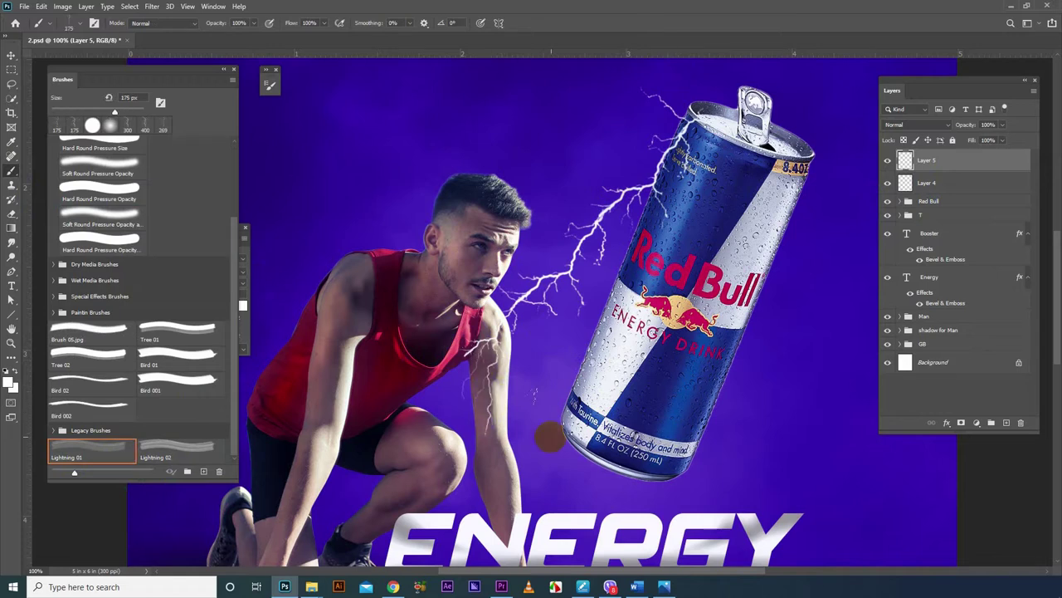
{"action": "scroll", "coordinate": [547, 436], "scroll_direction": "up", "scroll_amount": 1}
{"action": "mouse_move", "coordinate": [536, 434]}
{"action": "left_mouse_down"}
{"action": "mouse_move", "coordinate": [640, 262]}
{"action": "mouse_move", "coordinate": [622, 298]}
{"action": "left_mouse_up"}
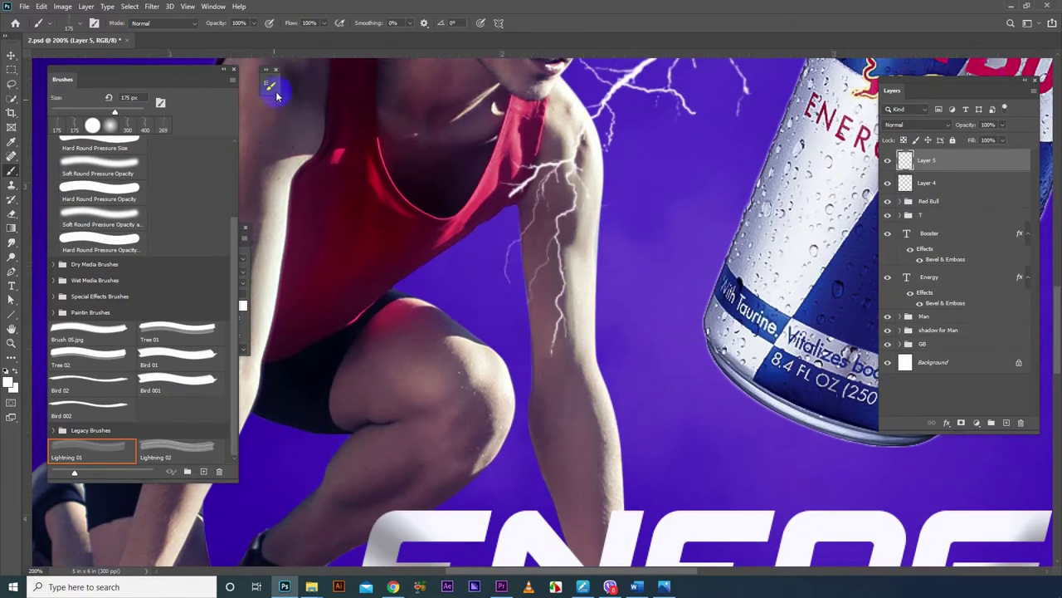
{"action": "left_click", "coordinate": [270, 84]}
- Resize Lightning 01 to 125 px, flip and angle it, and stamp two bolts along the arm
{"action": "left_click_drag", "start_coordinate": [305, 80], "coordinate": [192, 90]}
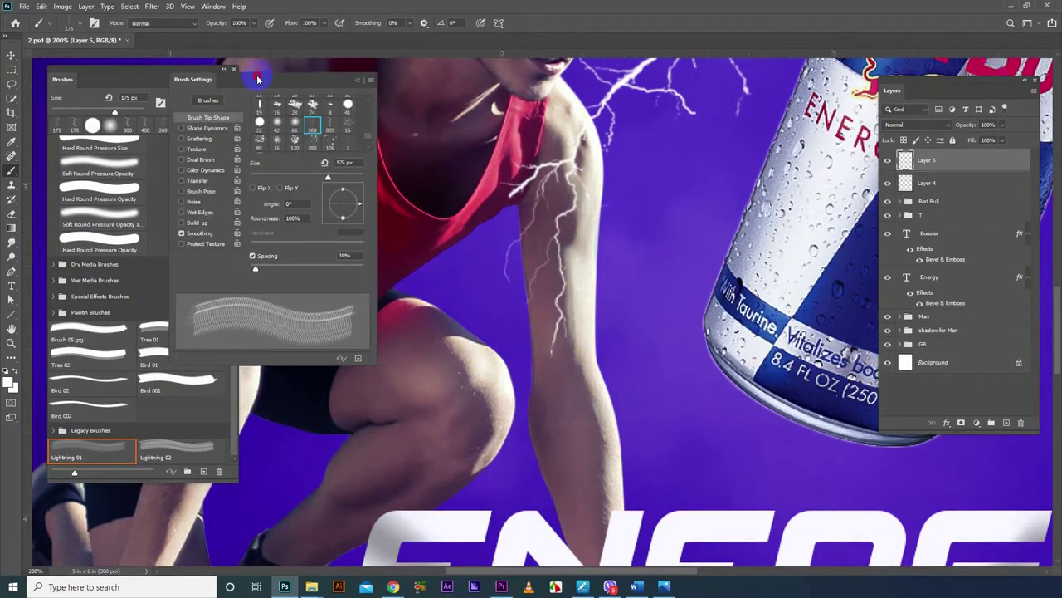
{"action": "left_click_drag", "start_coordinate": [357, 216], "coordinate": [354, 206]}
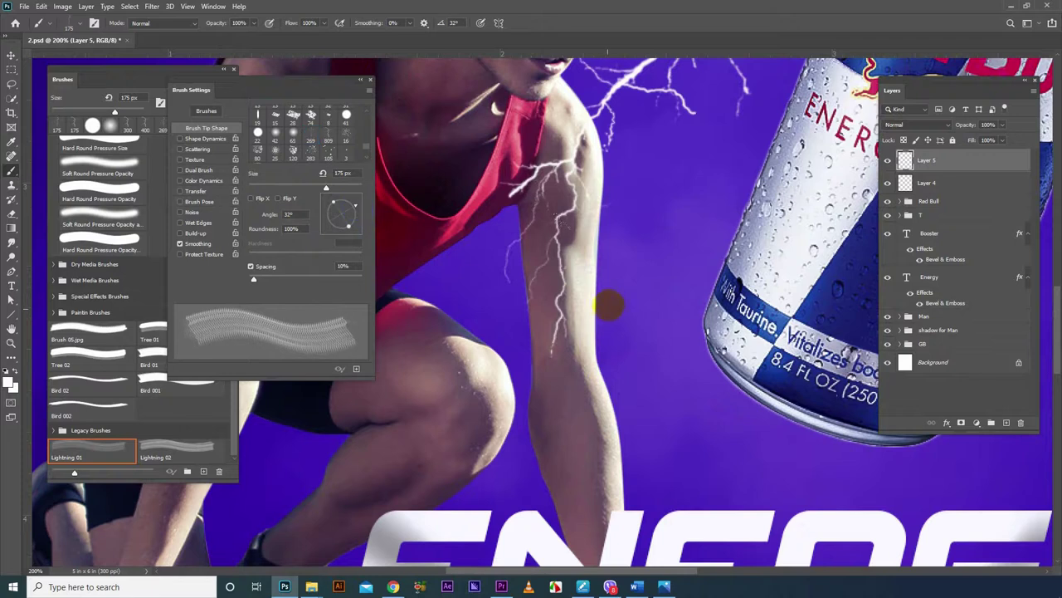
{"action": "key", "text": "bracketleft"}
{"action": "key", "text": "bracketleft"}
{"action": "left_click", "coordinate": [253, 199]}
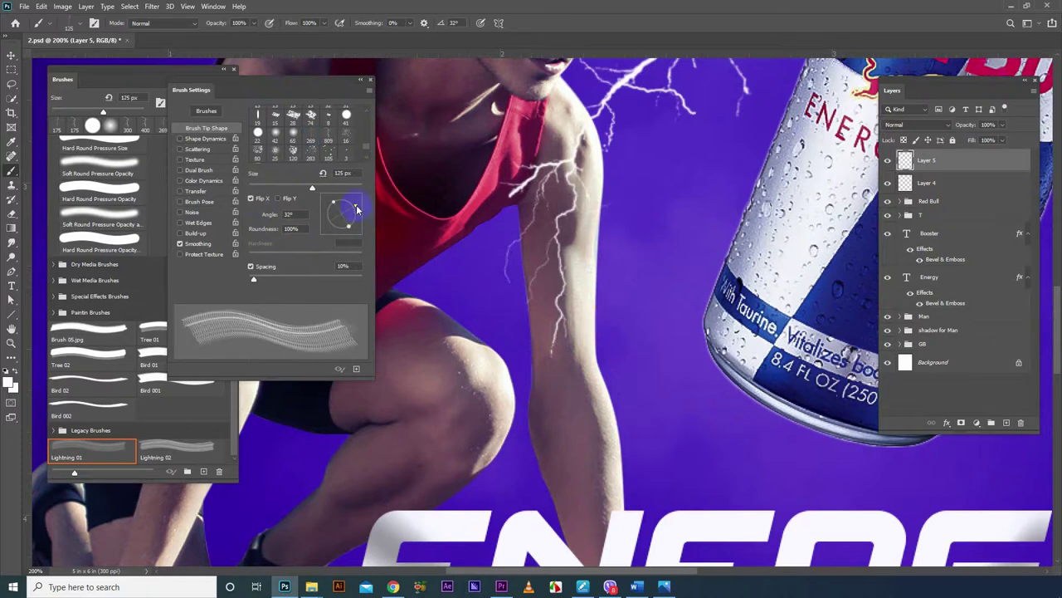
{"action": "left_click_drag", "start_coordinate": [354, 206], "coordinate": [357, 216]}
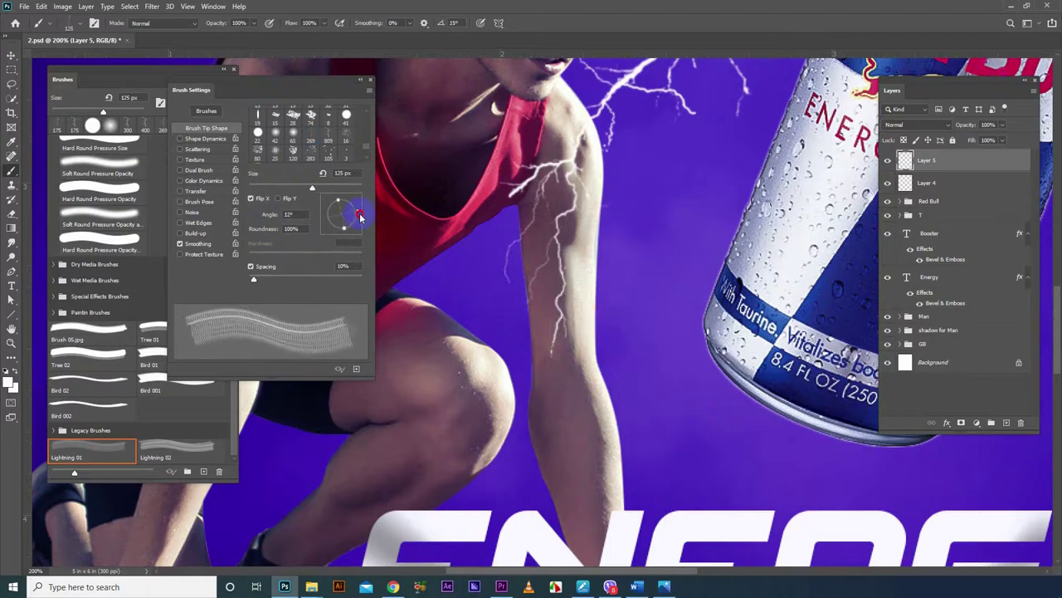
{"action": "left_click", "coordinate": [584, 278]}
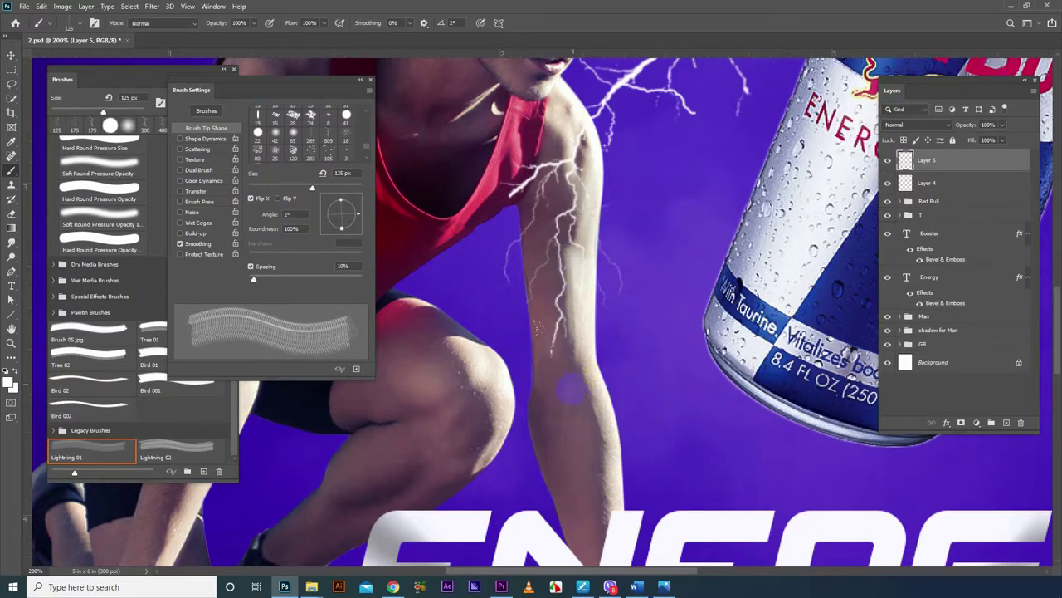
{"action": "left_click", "coordinate": [569, 398]}
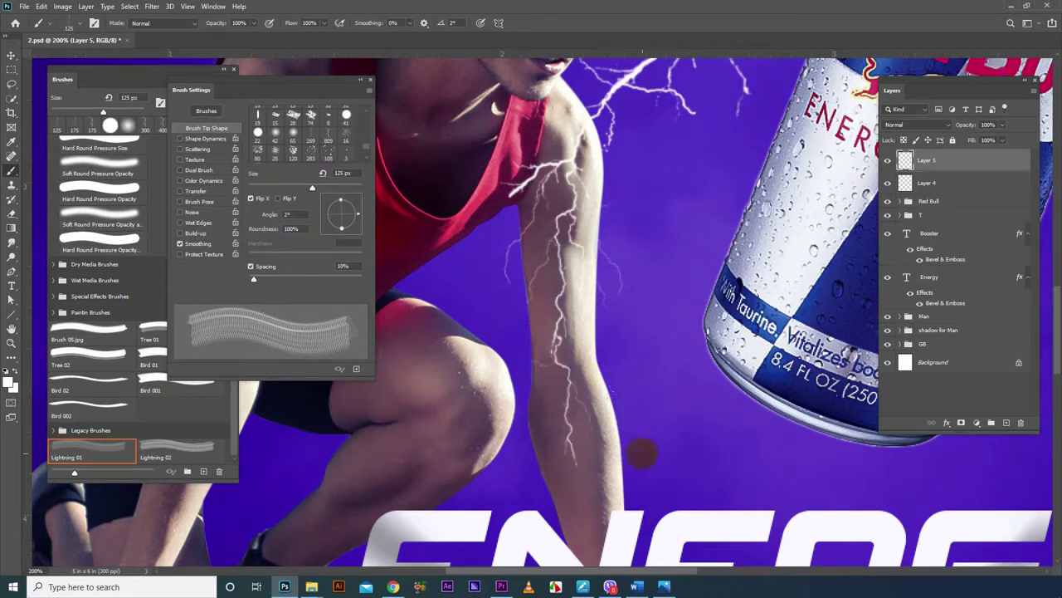
- Unflip the brush at -6° and extend lightning down the forearm, then zoom out
{"action": "left_click", "coordinate": [344, 265]}
{"action": "left_click_drag", "start_coordinate": [356, 212], "coordinate": [354, 224]}
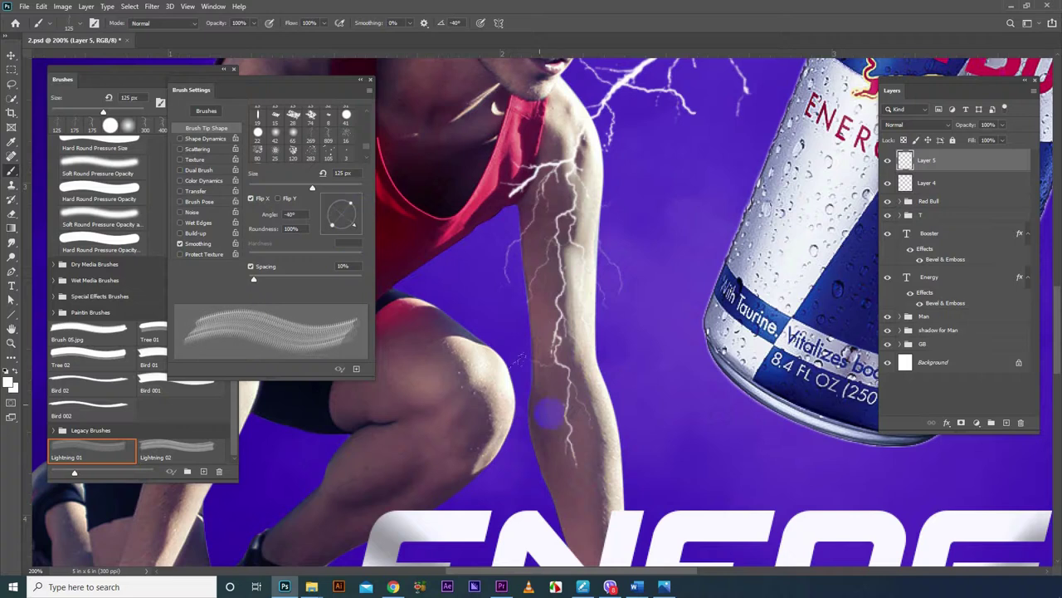
{"action": "left_click", "coordinate": [253, 199]}
{"action": "left_click_drag", "start_coordinate": [355, 224], "coordinate": [358, 217]}
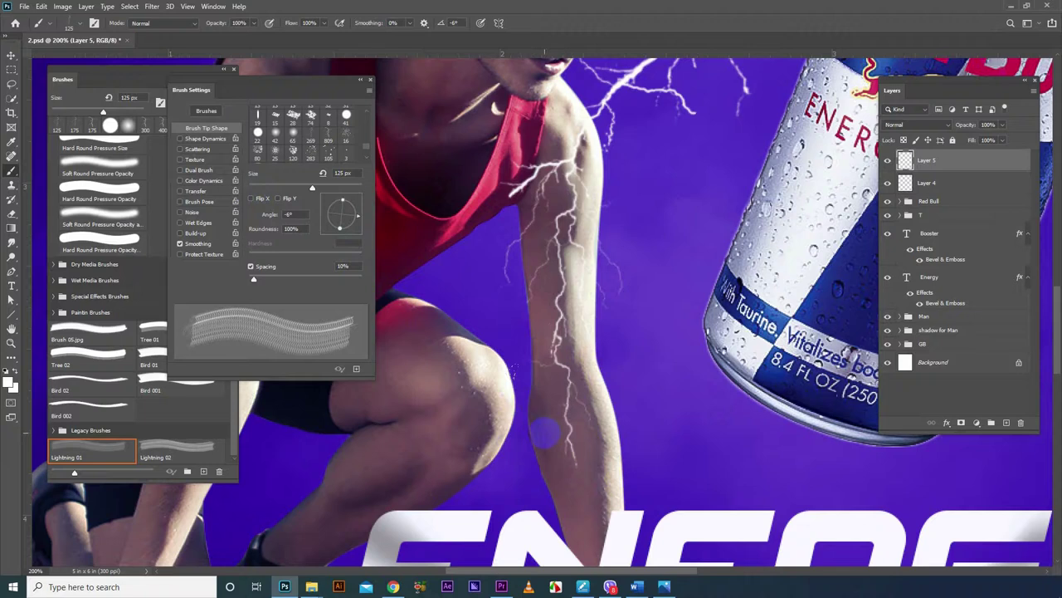
{"action": "left_click", "coordinate": [543, 432]}
{"action": "key", "text": "ctrl+minus"}
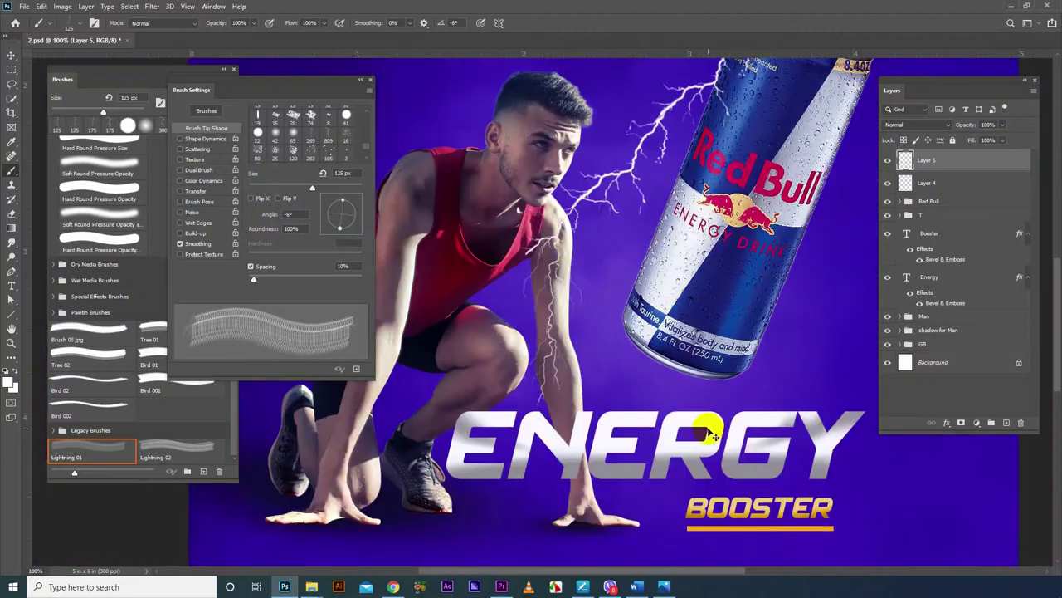
{"action": "left_click_drag", "start_coordinate": [628, 298], "coordinate": [721, 274]}
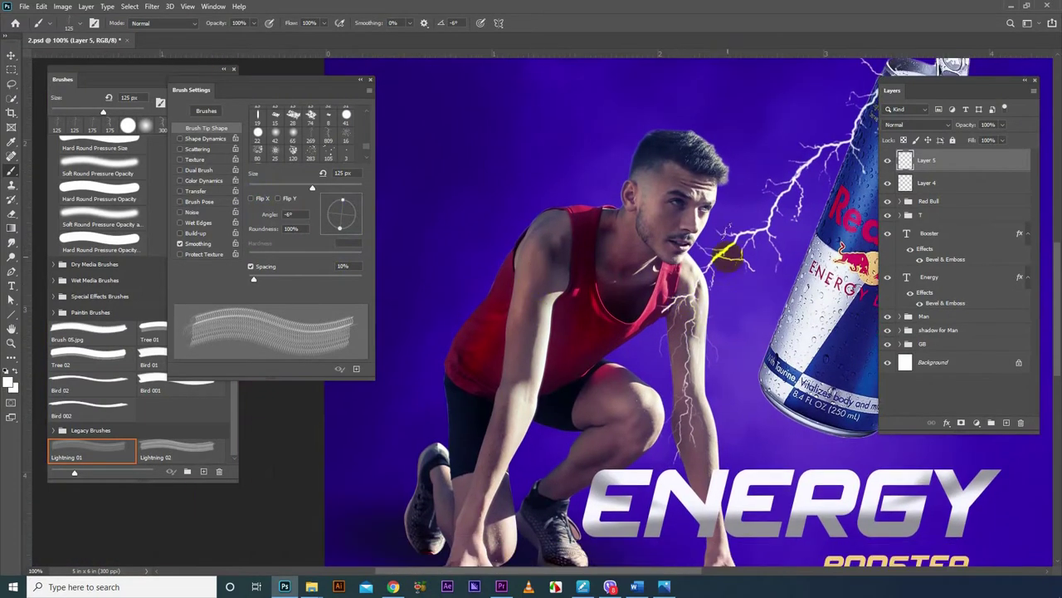
- Set Lightning 02 to 200 px, flipped at -77°, and stamp a bolt on the shoulder
{"action": "left_click", "coordinate": [172, 456]}
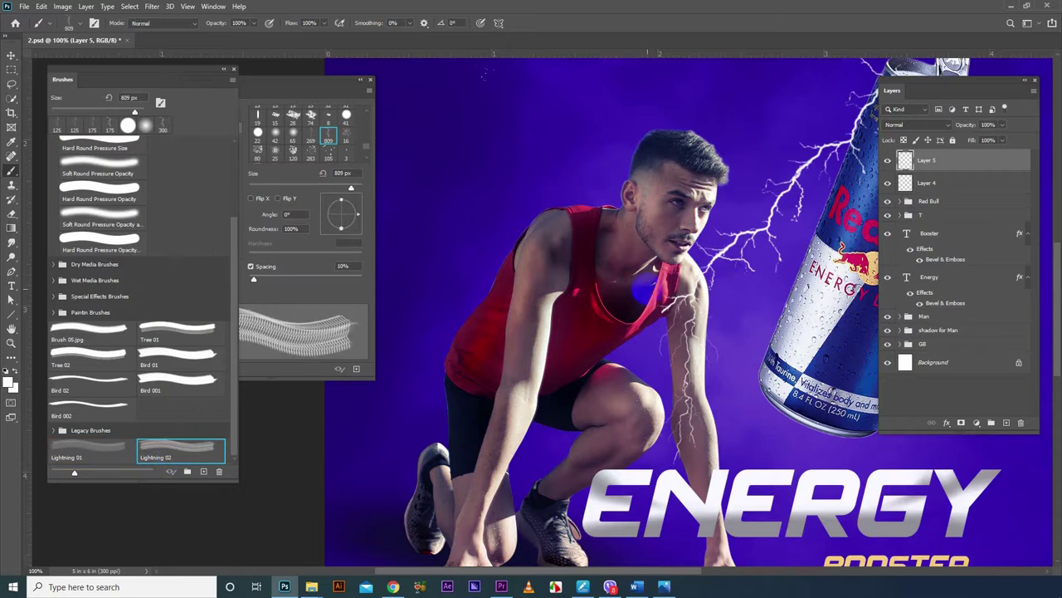
{"action": "key", "text": "bracketleft"}
{"action": "key", "text": "bracketleft"}
{"action": "key", "text": "bracketleft"}
{"action": "left_click", "coordinate": [252, 199]}
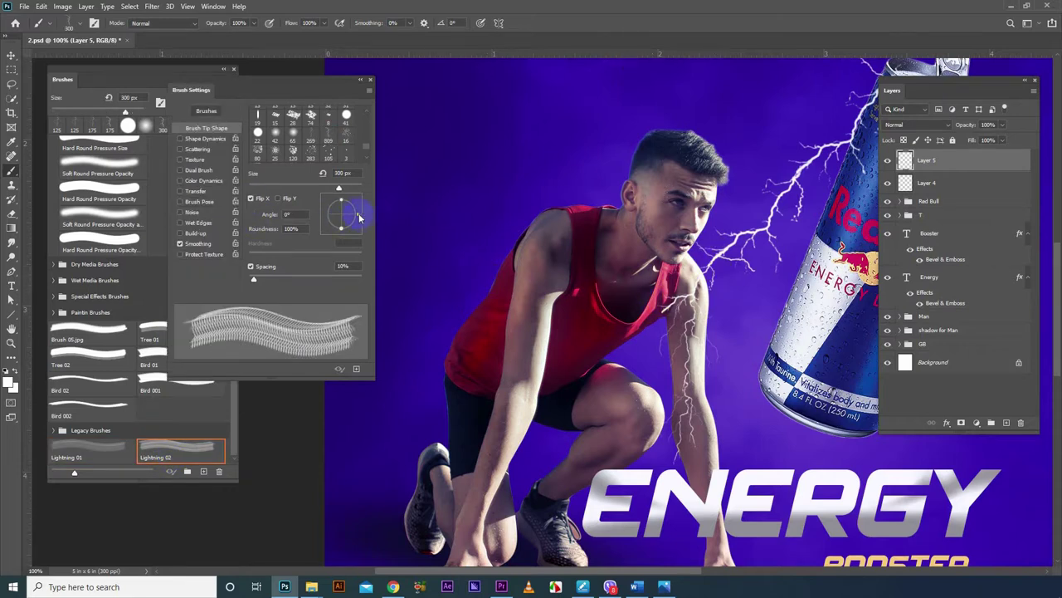
{"action": "left_click_drag", "start_coordinate": [358, 217], "coordinate": [352, 224]}
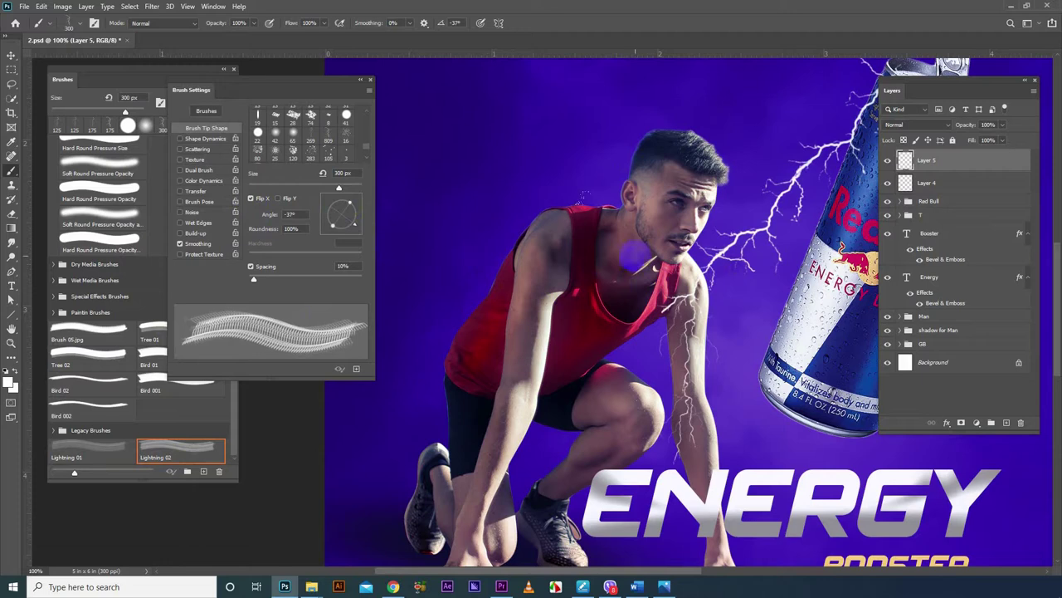
{"action": "left_click_drag", "start_coordinate": [355, 225], "coordinate": [346, 233]}
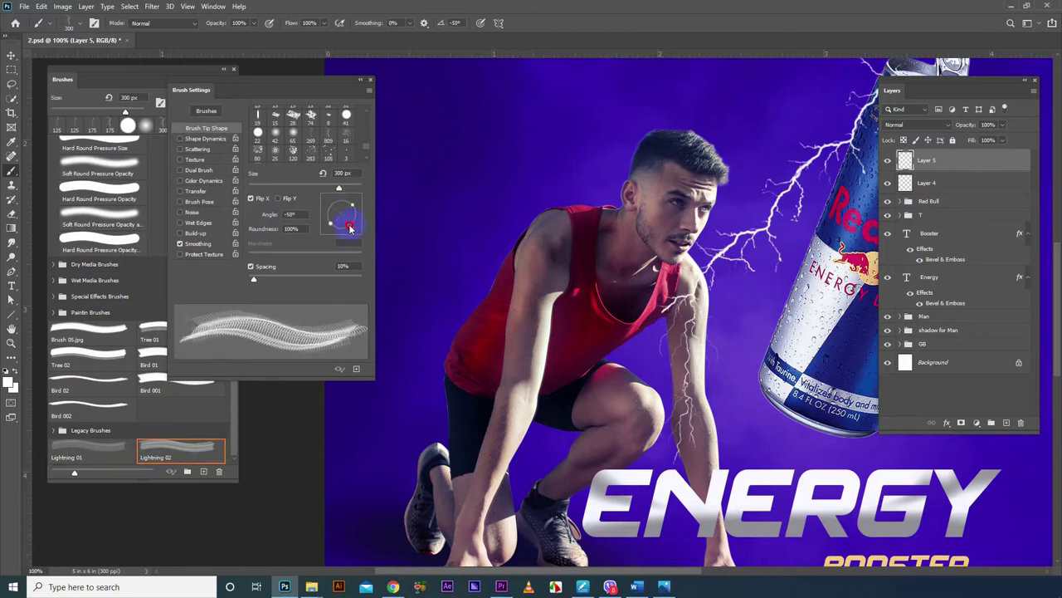
{"action": "key", "text": "bracketleft"}
{"action": "key", "text": "bracketleft"}
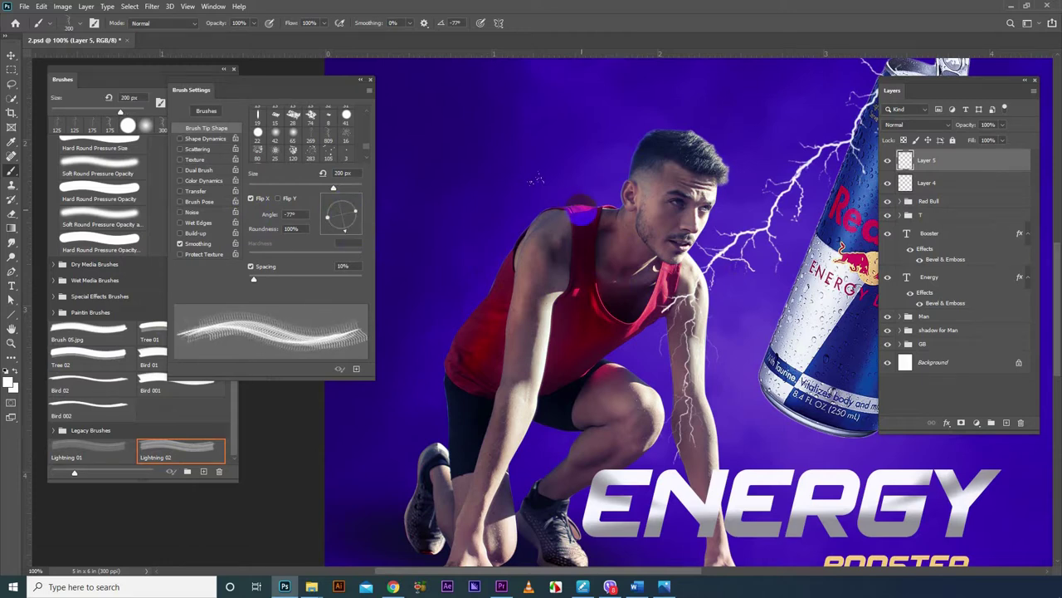
{"action": "left_click", "coordinate": [581, 214]}
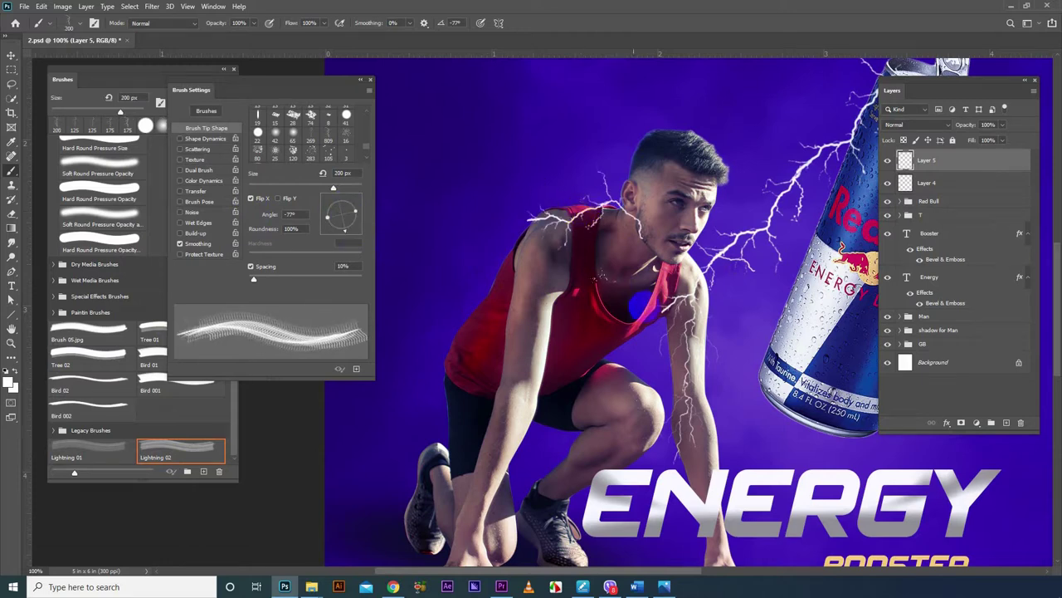
- Rotate the brush to -109° and stamp two lightning bolts across the athlete's face
{"action": "left_click", "coordinate": [680, 239]}
{"action": "left_click_drag", "start_coordinate": [347, 234], "coordinate": [338, 230]}
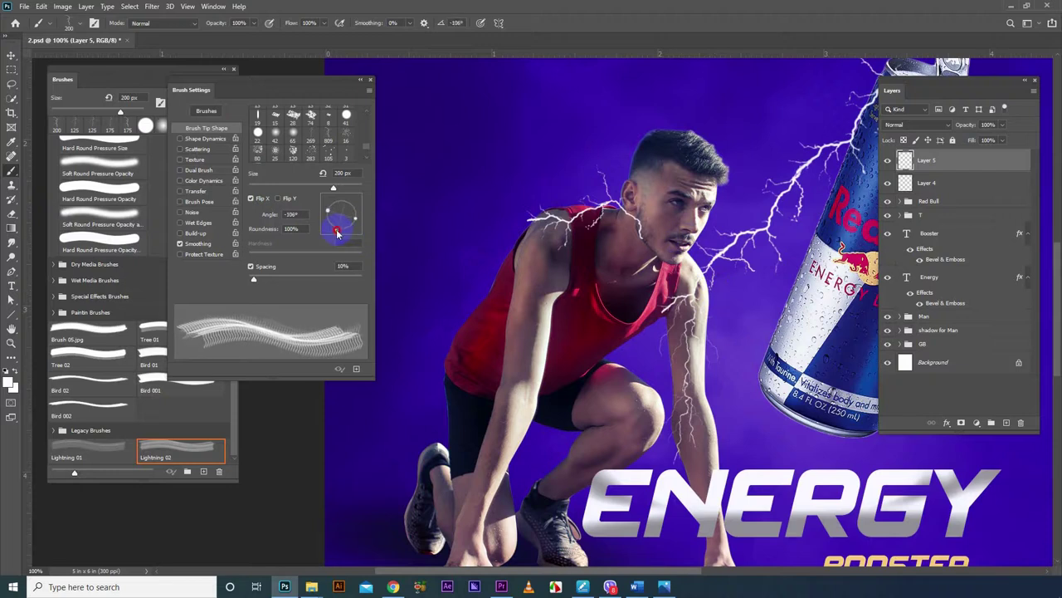
{"action": "left_click", "coordinate": [702, 224]}
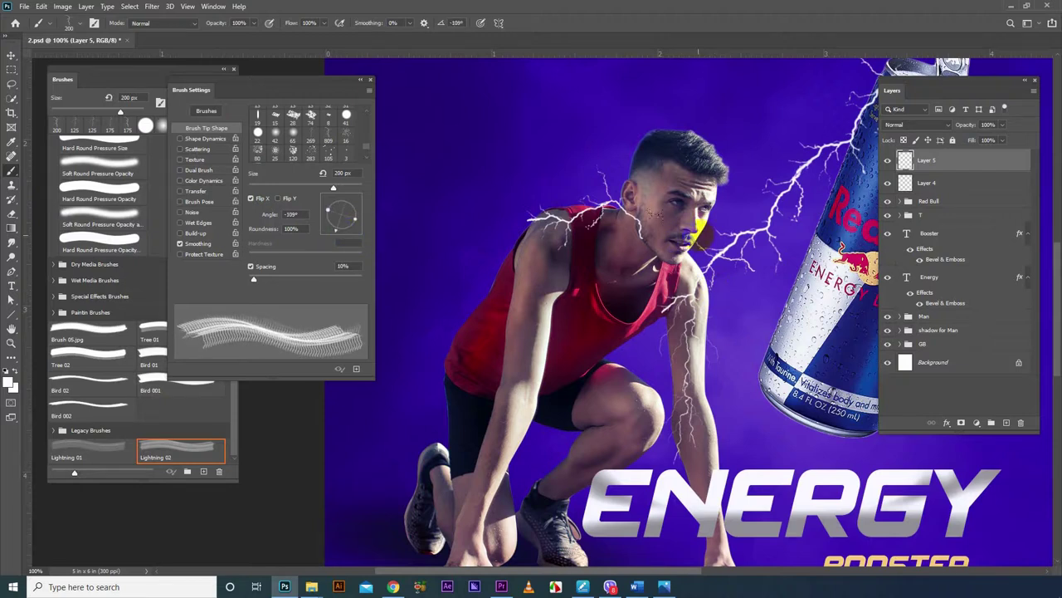
{"action": "left_click", "coordinate": [698, 235]}
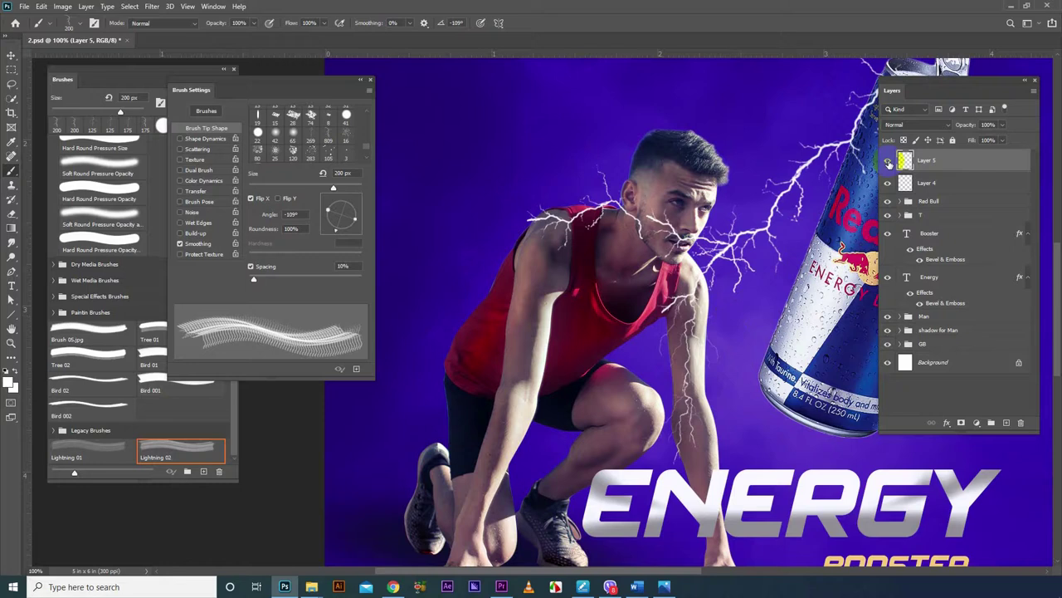
- Toggle Layer 5's lightning on and off to compare, leaving it visible
{"action": "left_click", "coordinate": [888, 161]}
{"action": "left_click", "coordinate": [888, 161]}
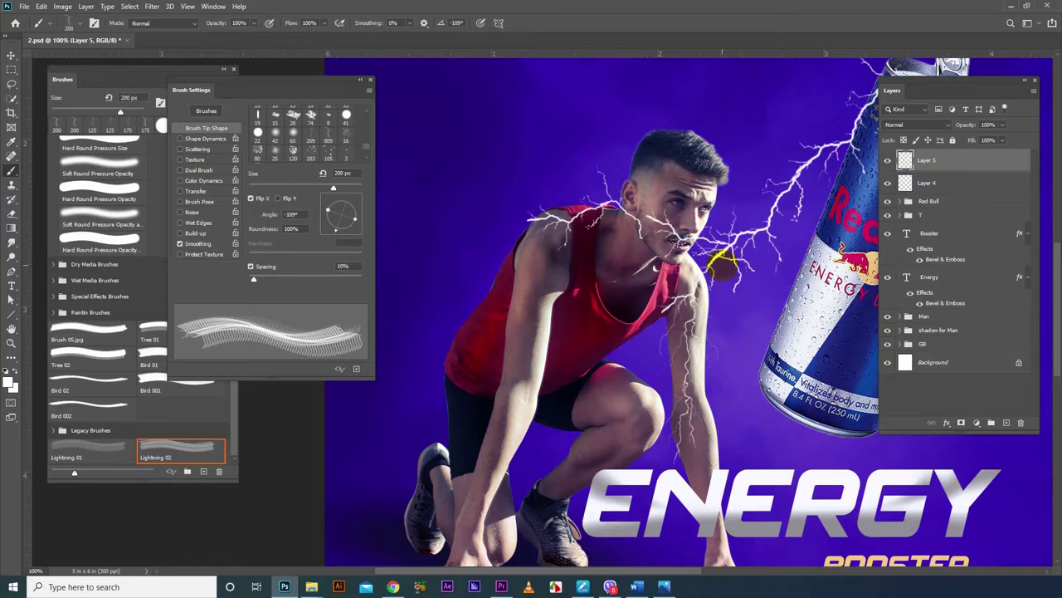
{"action": "left_click", "coordinate": [888, 161]}
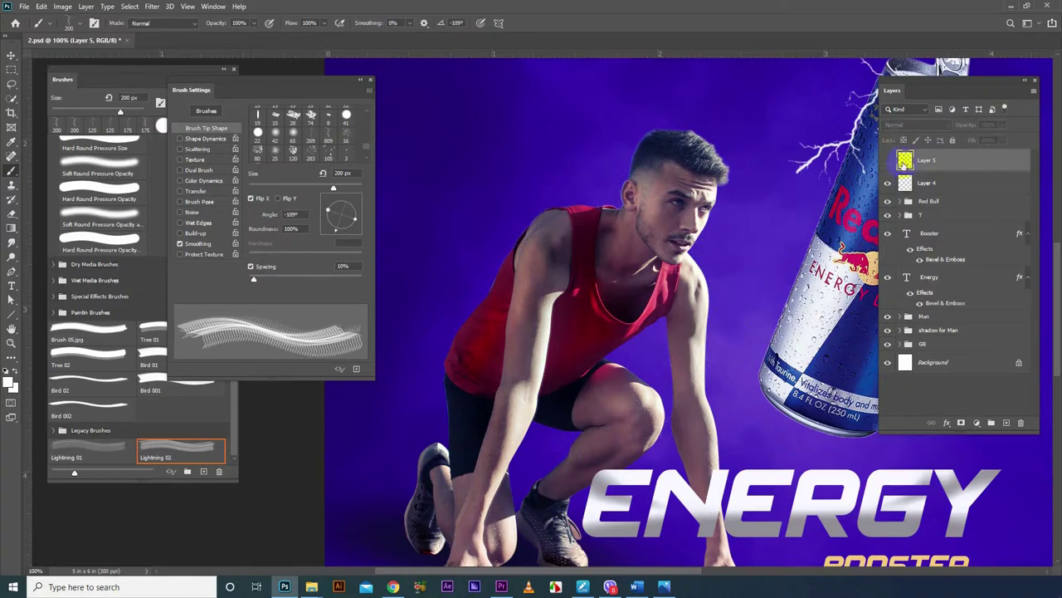
{"action": "left_click", "coordinate": [888, 161]}
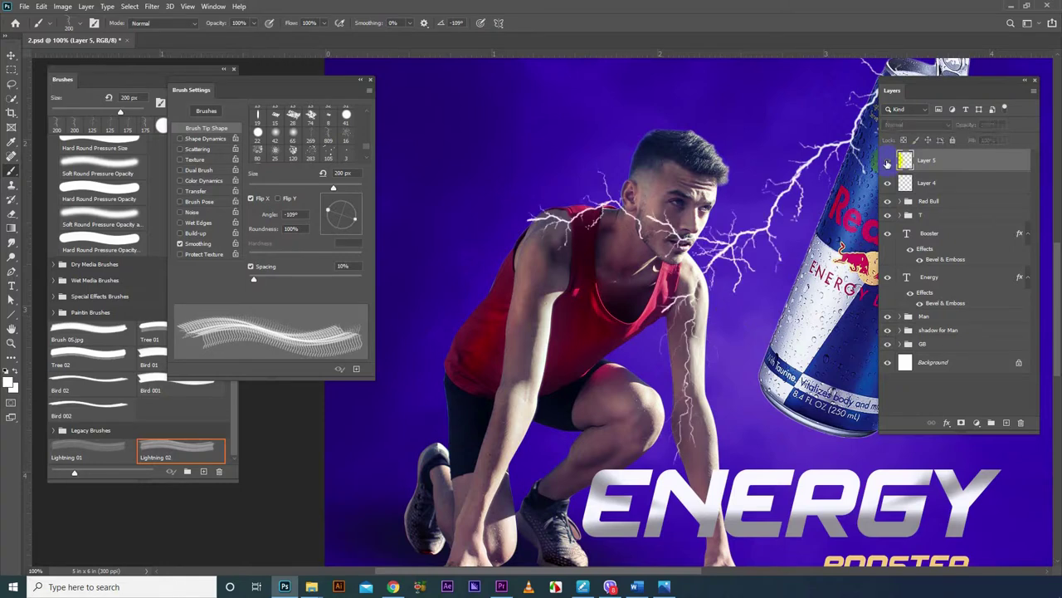
{"action": "left_click", "coordinate": [888, 161]}
{"action": "left_click", "coordinate": [888, 161]}
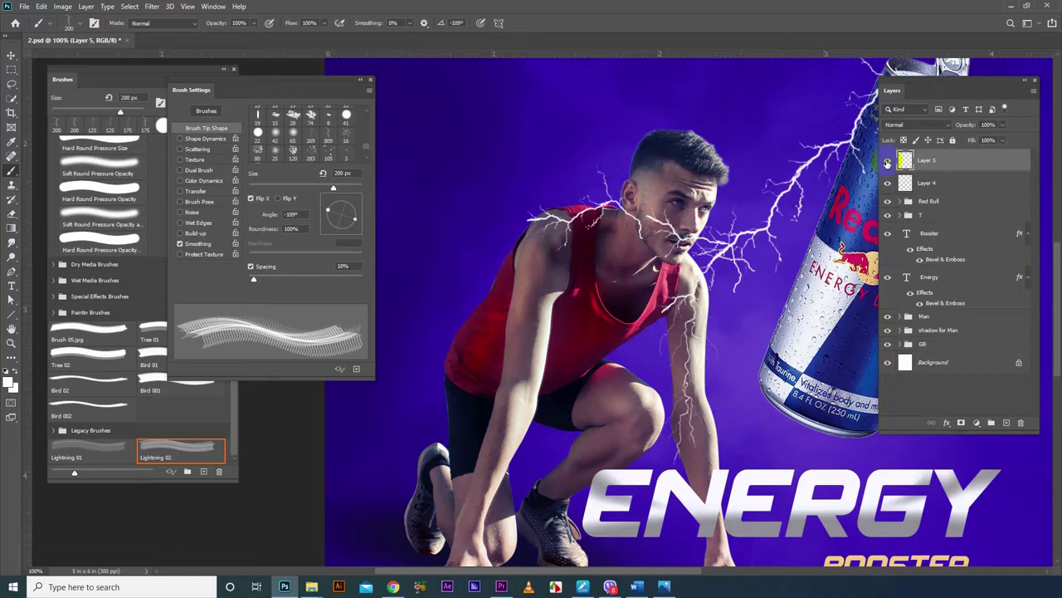
{"action": "left_click", "coordinate": [888, 161]}
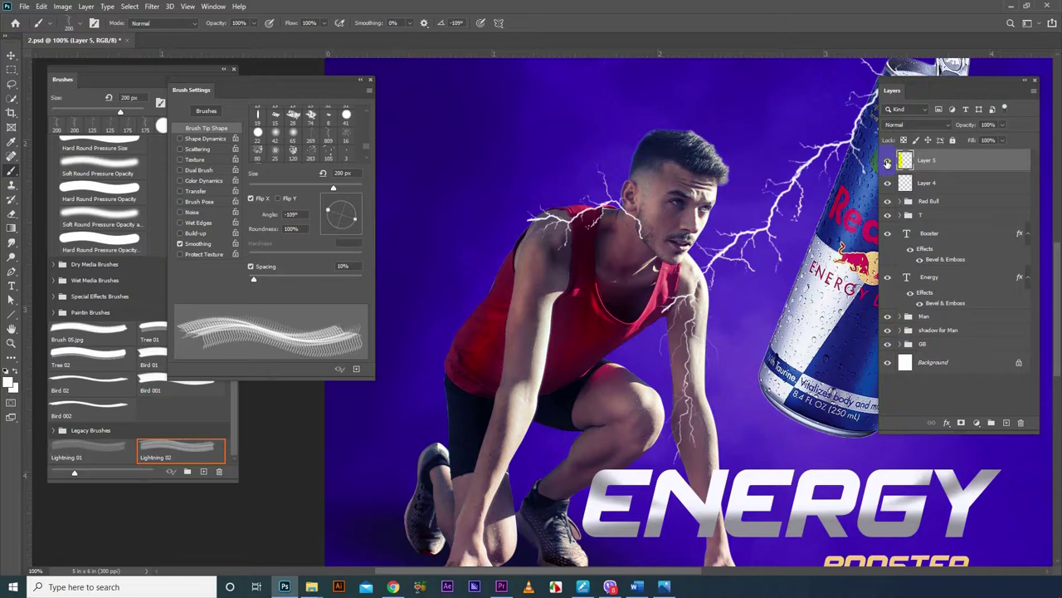
- Add a new Layer 6 and stamp a Lightning 02 bolt across the athlete's face
{"action": "left_click", "coordinate": [1007, 423]}
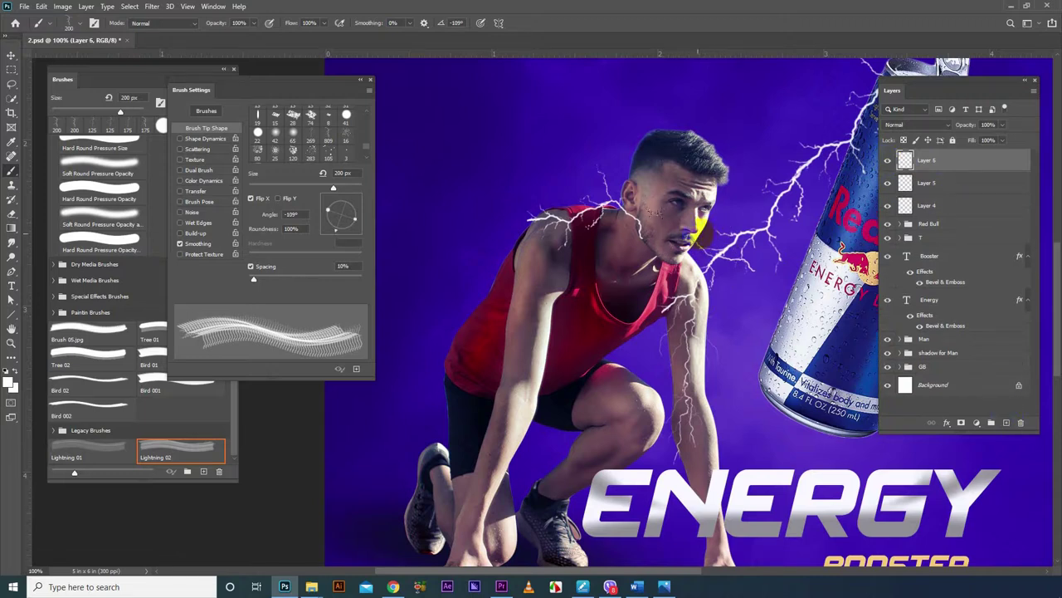
{"action": "left_click", "coordinate": [699, 234]}
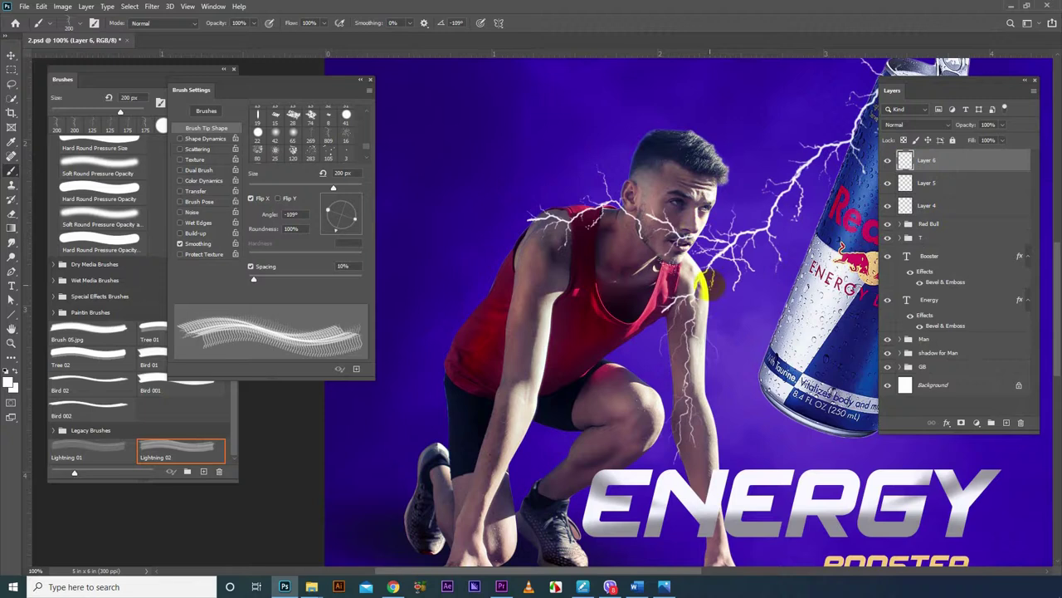
{"action": "left_click", "coordinate": [11, 213]}
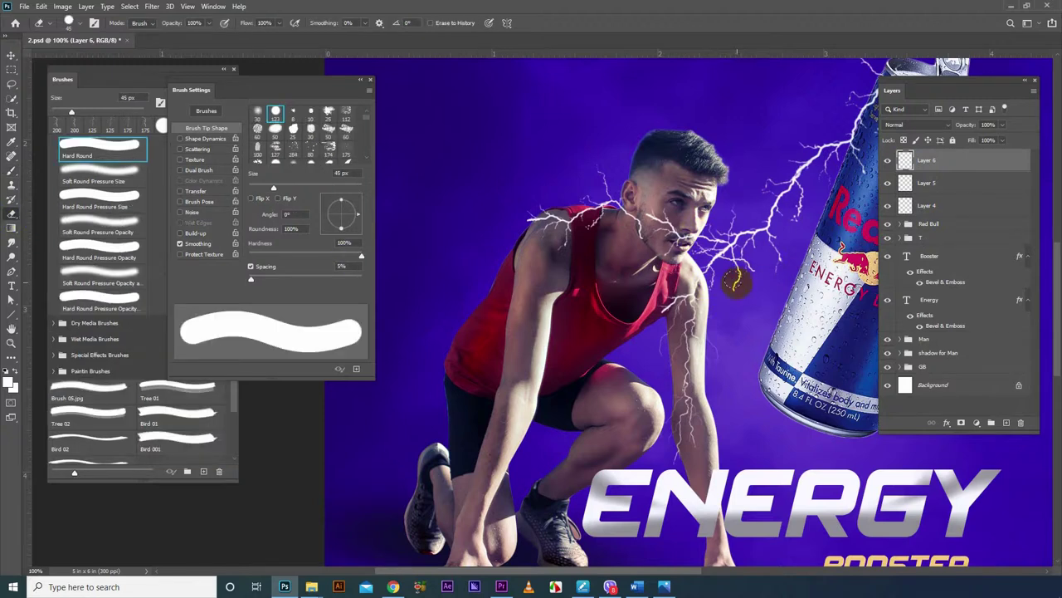
- Erase Layer 6's lightning beside the face and toward the nose with the 45 px Hard Round eraser
{"action": "left_click_drag", "start_coordinate": [728, 280], "coordinate": [741, 255]}
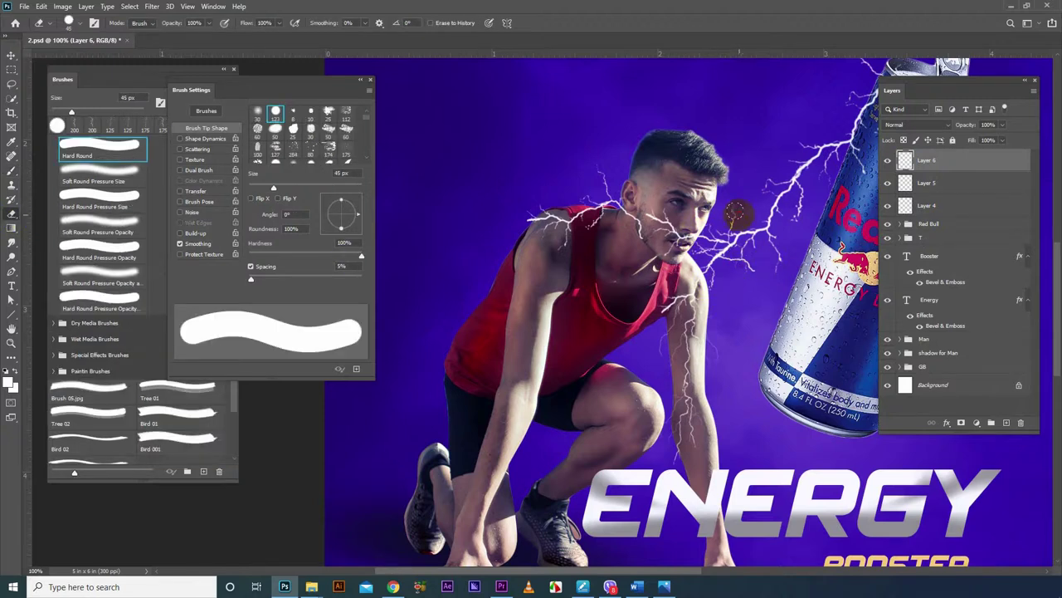
{"action": "mouse_move", "coordinate": [728, 225]}
{"action": "left_mouse_down"}
{"action": "mouse_move", "coordinate": [739, 247]}
{"action": "mouse_move", "coordinate": [727, 247]}
{"action": "left_mouse_up"}
{"action": "left_click_drag", "start_coordinate": [737, 242], "coordinate": [674, 235]}
{"action": "mouse_move", "coordinate": [548, 214]}
{"action": "left_mouse_down"}
{"action": "mouse_move", "coordinate": [711, 244]}
{"action": "mouse_move", "coordinate": [671, 252]}
{"action": "left_mouse_up"}
- Zoom to 200% and erase the cheek streak, then trim Layer 5's streak on the neck
{"action": "scroll", "coordinate": [677, 237], "scroll_direction": "up", "scroll_amount": 1}
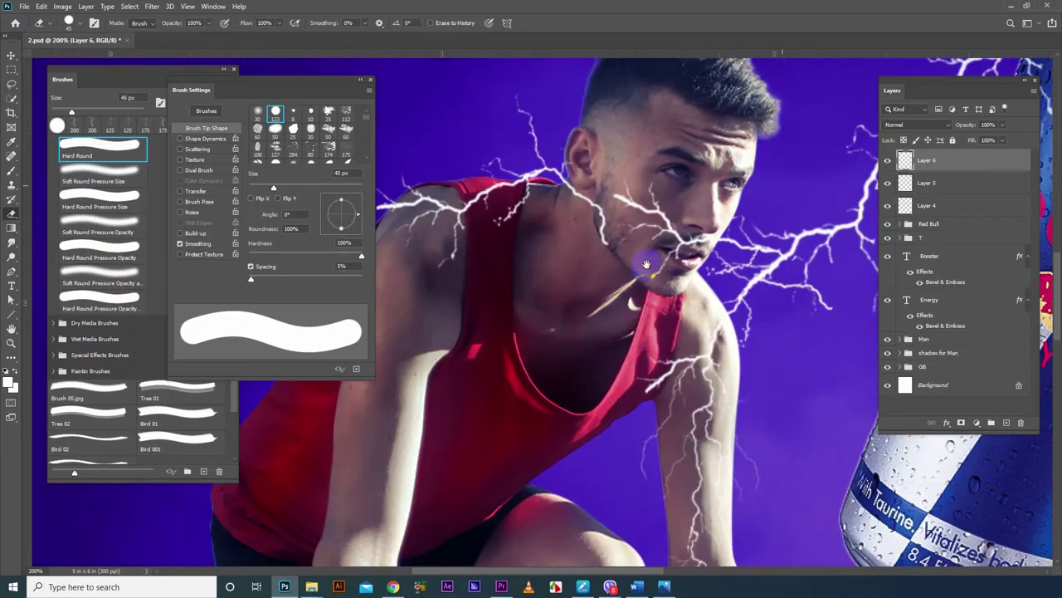
{"action": "scroll", "coordinate": [664, 219], "scroll_direction": "up", "scroll_amount": 1}
{"action": "mouse_move", "coordinate": [660, 208]}
{"action": "left_mouse_down"}
{"action": "mouse_move", "coordinate": [641, 212]}
{"action": "mouse_move", "coordinate": [662, 222]}
{"action": "left_mouse_up"}
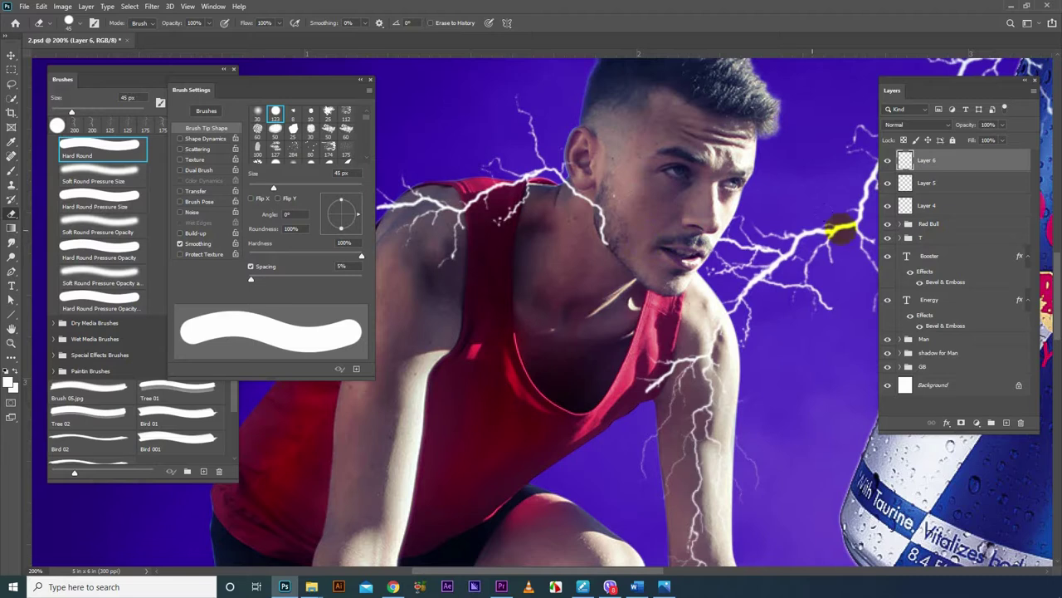
{"action": "left_click", "coordinate": [927, 183]}
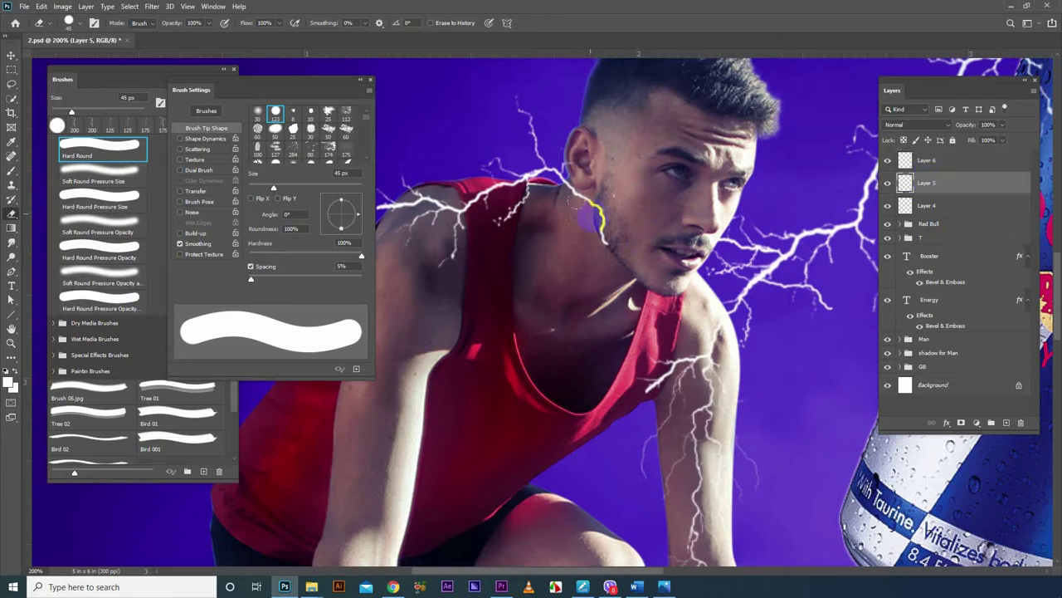
{"action": "left_click_drag", "start_coordinate": [579, 200], "coordinate": [594, 219]}
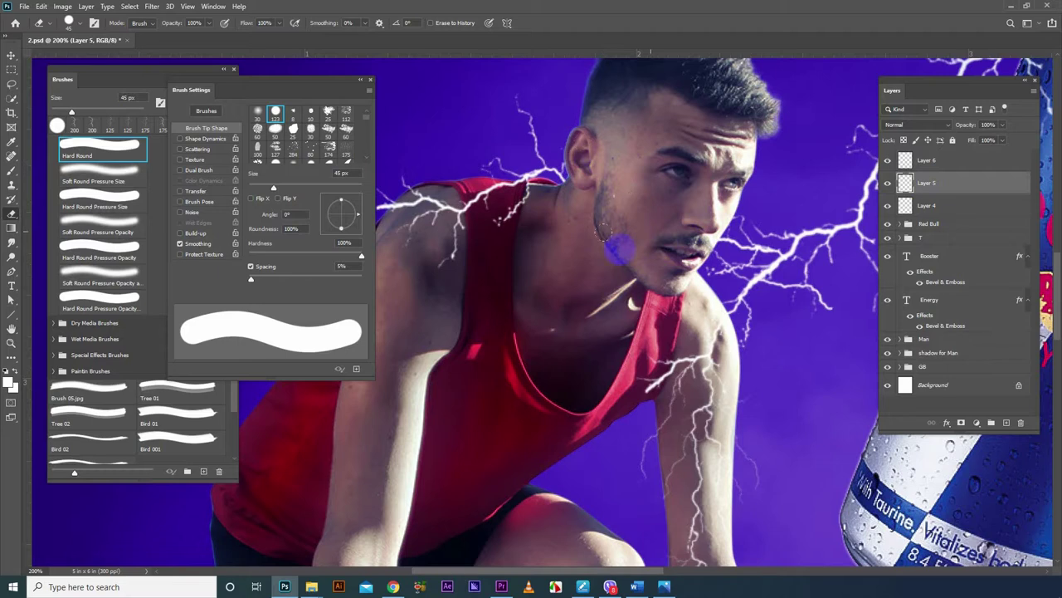
- View the poster at 100% and pick the Legacy Lightning 02 brush on Layer 6
{"action": "key", "text": "ctrl+0"}
{"action": "key", "text": "ctrl+1"}
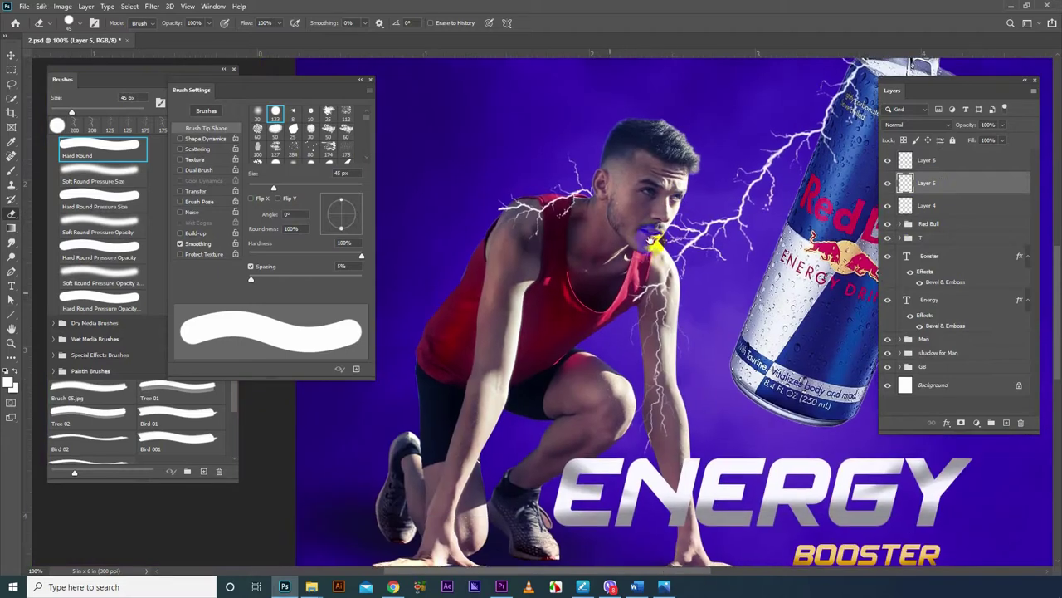
{"action": "left_click", "coordinate": [943, 165]}
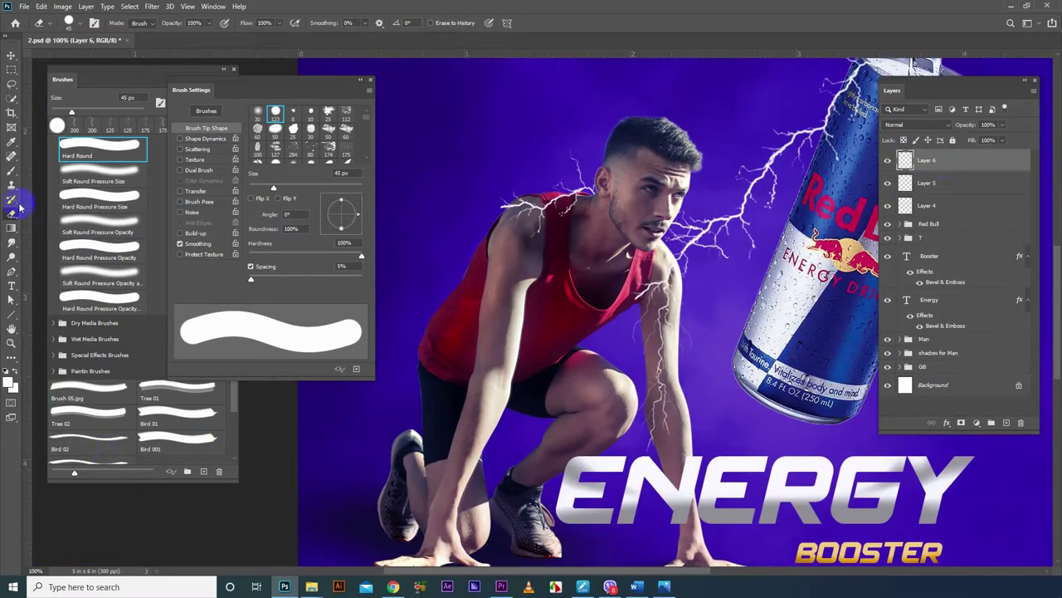
{"action": "left_click", "coordinate": [11, 170]}
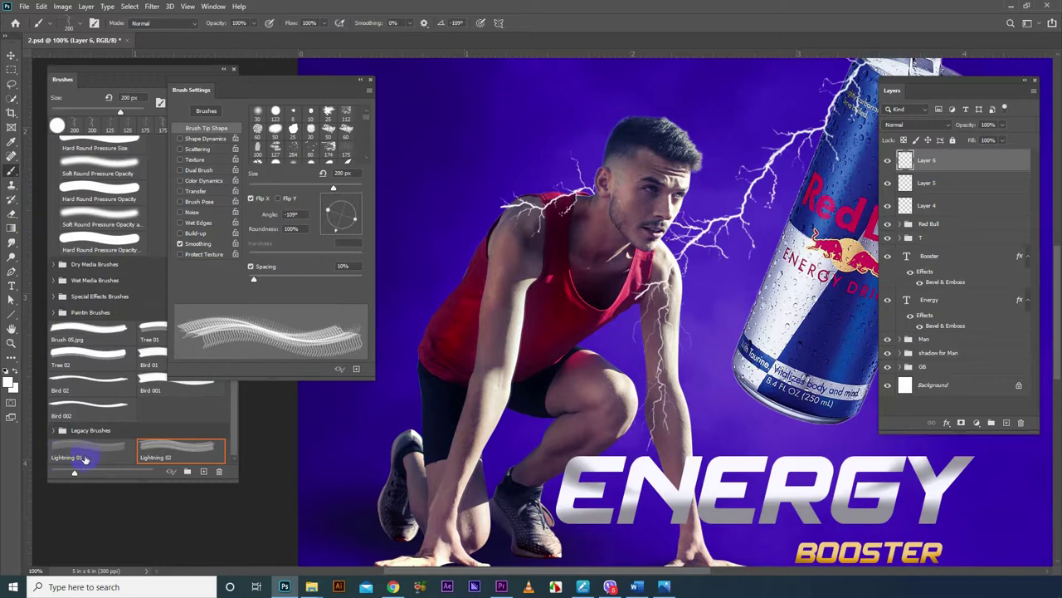
{"action": "left_click", "coordinate": [191, 455]}
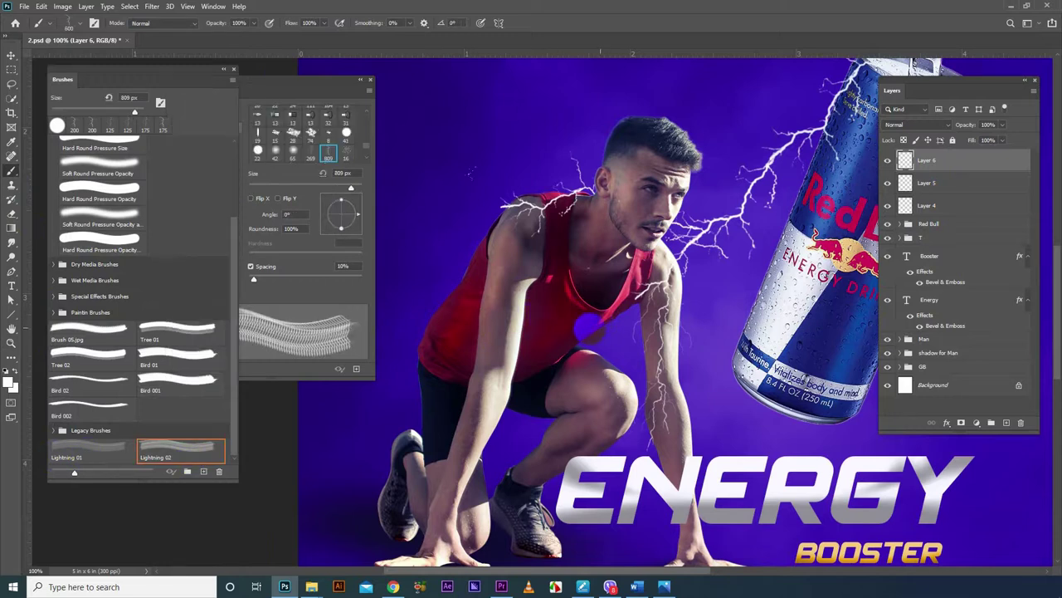
- Paint a flipped 175 px Lightning 02 bolt down the man's left arm and shoulder
{"action": "key", "text": "bracketleft"}
{"action": "key", "text": "bracketleft"}
{"action": "key", "text": "bracketleft"}
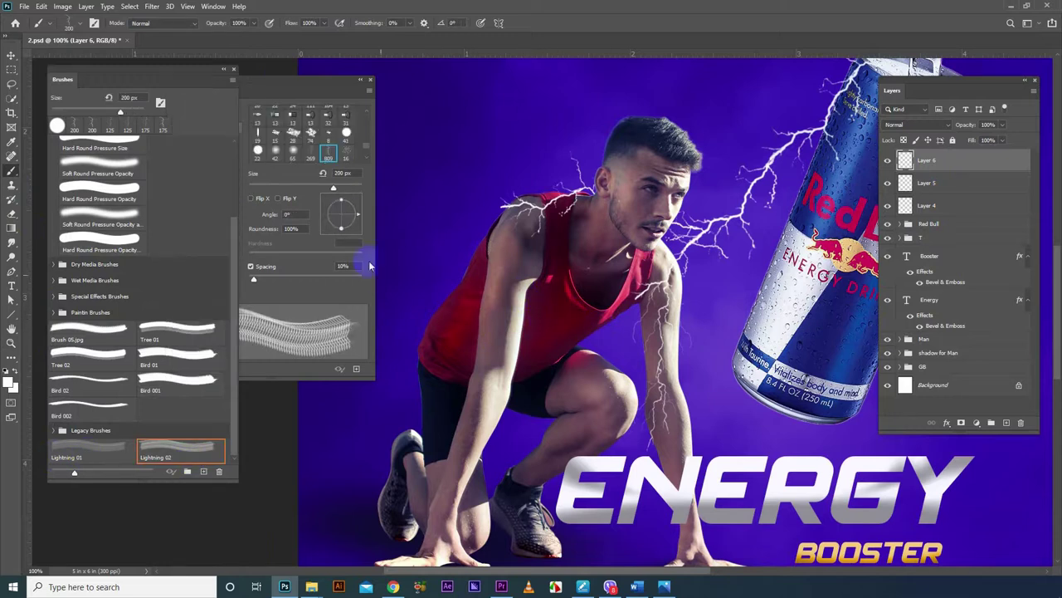
{"action": "left_click", "coordinate": [295, 214]}
{"action": "left_click", "coordinate": [251, 199]}
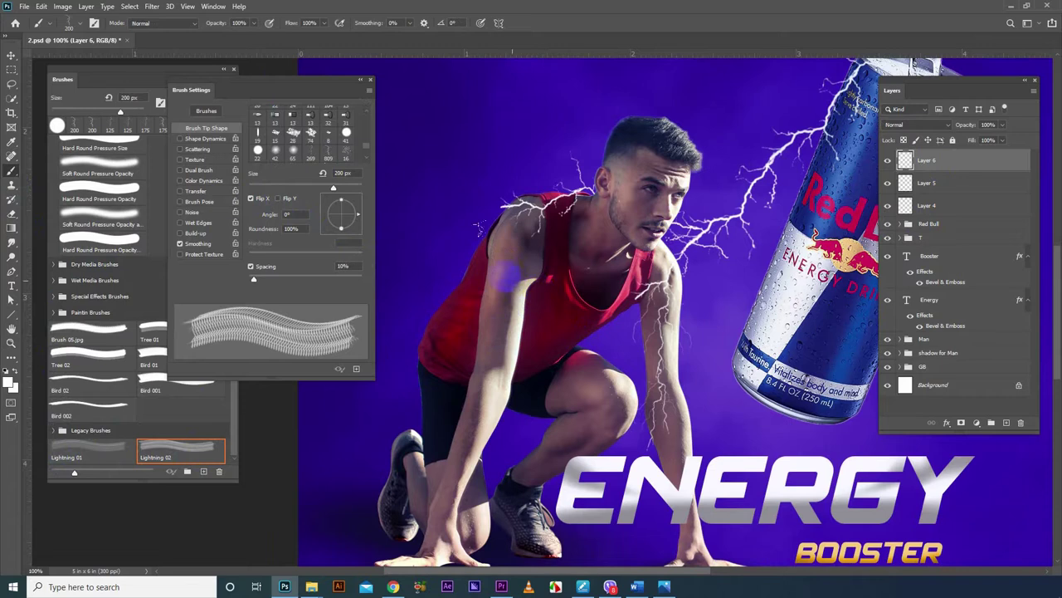
{"action": "key", "text": "bracketleft"}
{"action": "left_click_drag", "start_coordinate": [508, 257], "coordinate": [498, 348]}
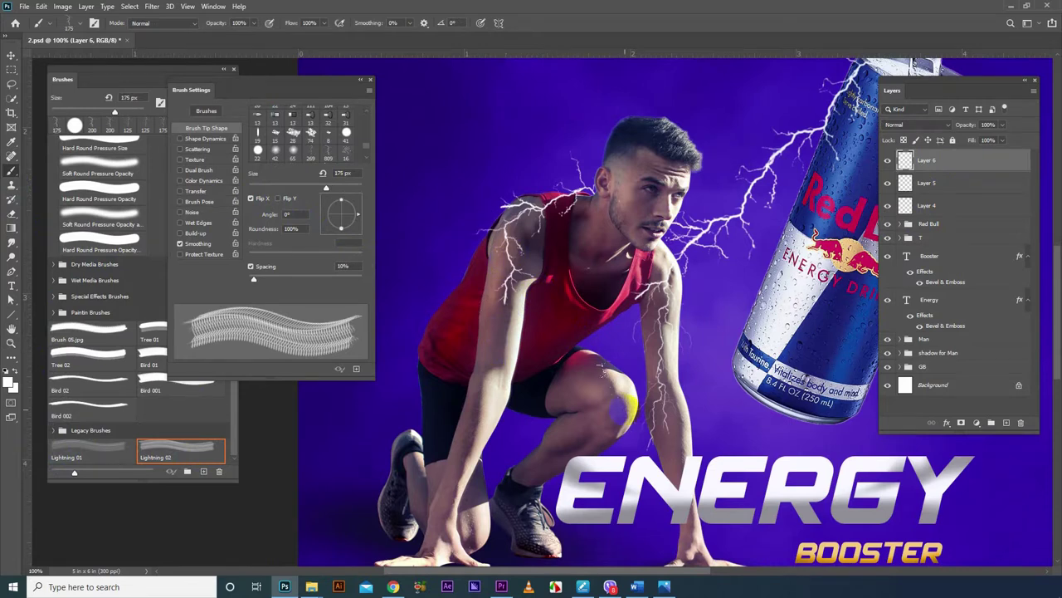
- Stamp Lightning 01 bolts along the arm and forearm at about -36° and 125 px
{"action": "left_click", "coordinate": [92, 455]}
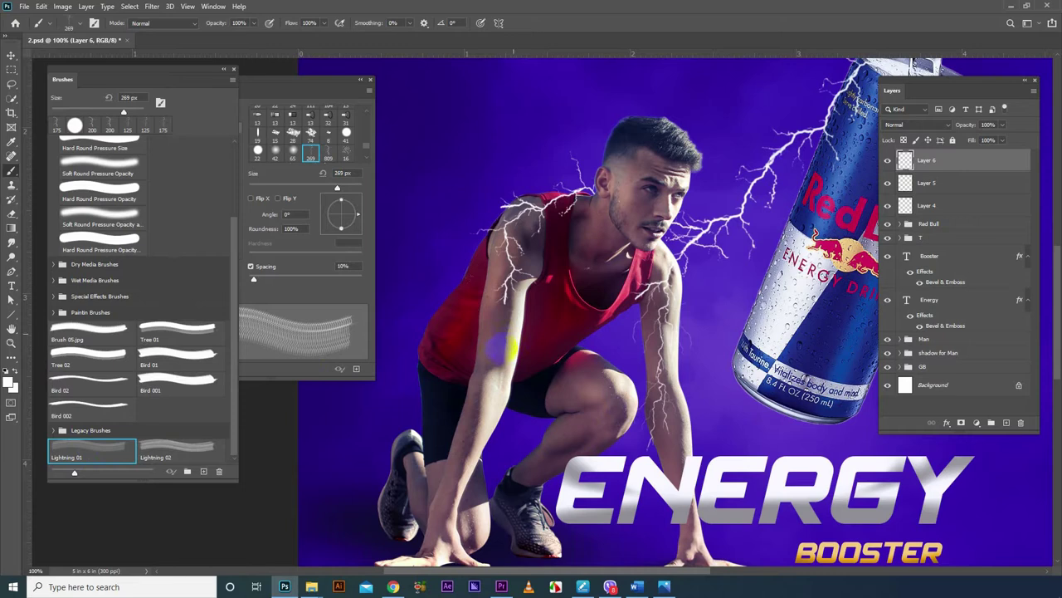
{"action": "left_click", "coordinate": [493, 354]}
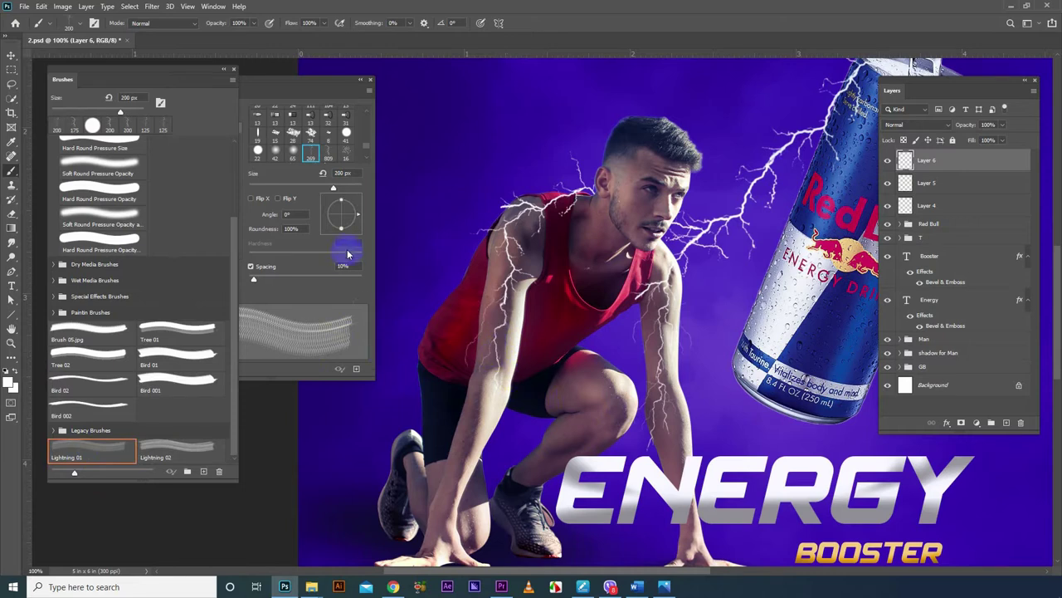
{"action": "left_click_drag", "start_coordinate": [357, 217], "coordinate": [360, 232]}
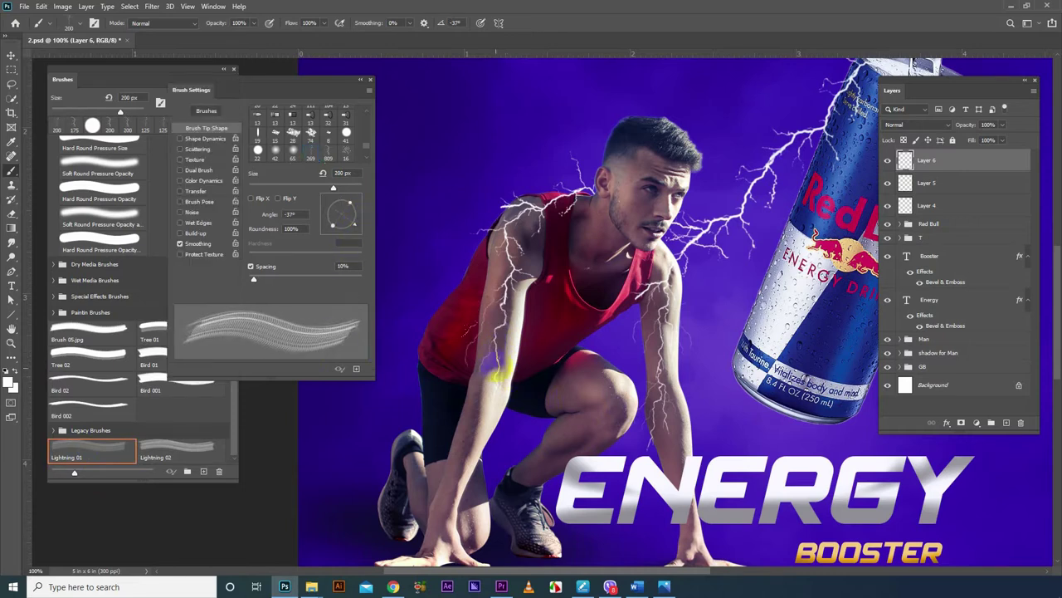
{"action": "key", "text": "bracketleft"}
{"action": "key", "text": "bracketleft"}
{"action": "key", "text": "bracketleft"}
{"action": "left_click", "coordinate": [516, 382]}
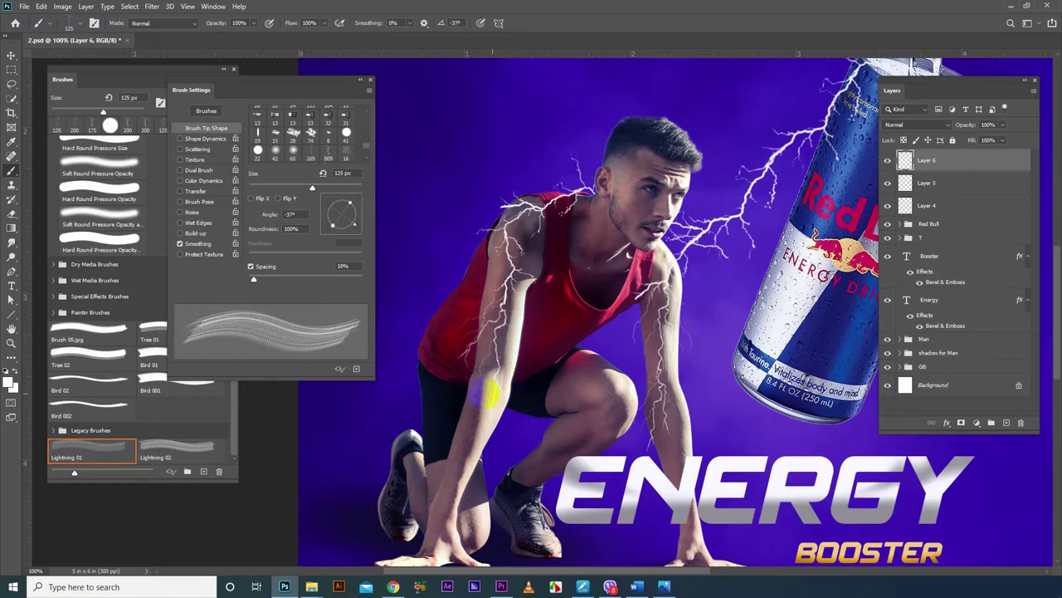
{"action": "left_click", "coordinate": [527, 432]}
- Set the brush to Lightning 02 at 80 px and -24°, then toggle Layers 6 and 5 to compare
{"action": "left_click", "coordinate": [356, 221]}
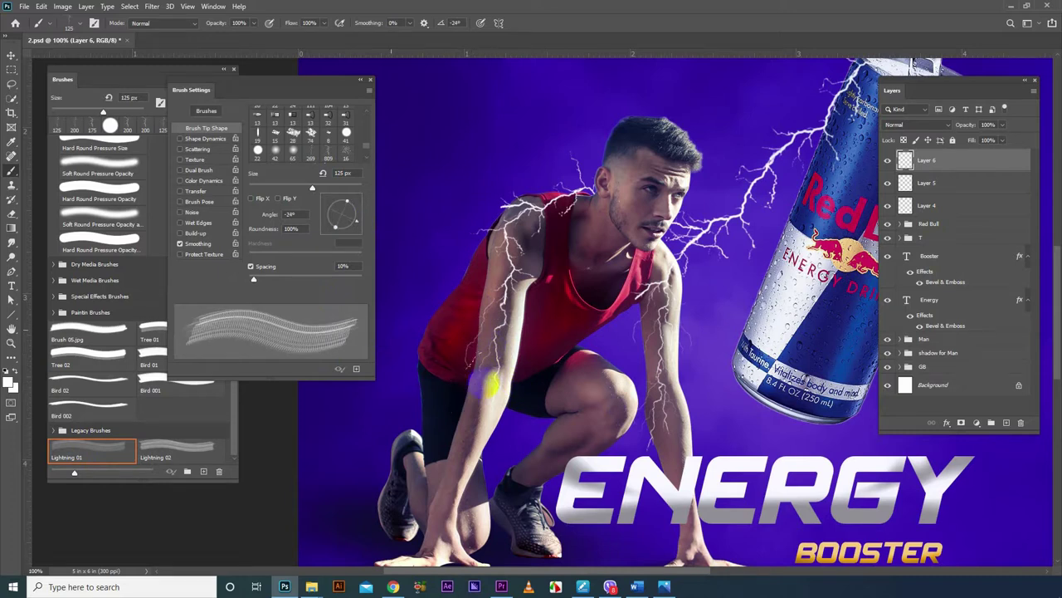
{"action": "left_click", "coordinate": [170, 440]}
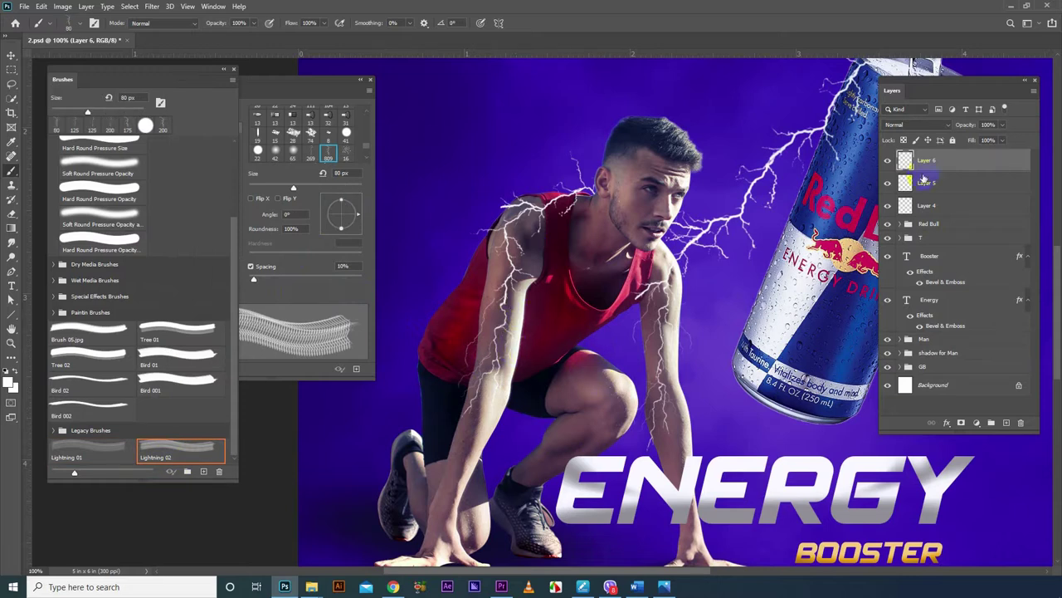
{"action": "left_click", "coordinate": [888, 160]}
{"action": "left_click", "coordinate": [913, 184]}
{"action": "left_click", "coordinate": [886, 183]}
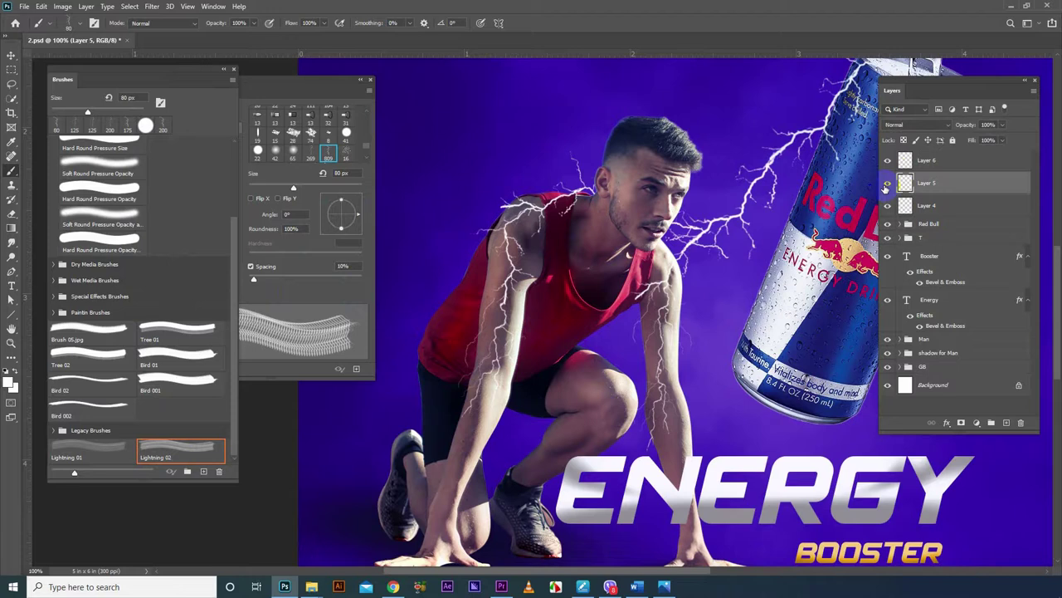
{"action": "left_click", "coordinate": [887, 184]}
{"action": "left_click", "coordinate": [887, 185]}
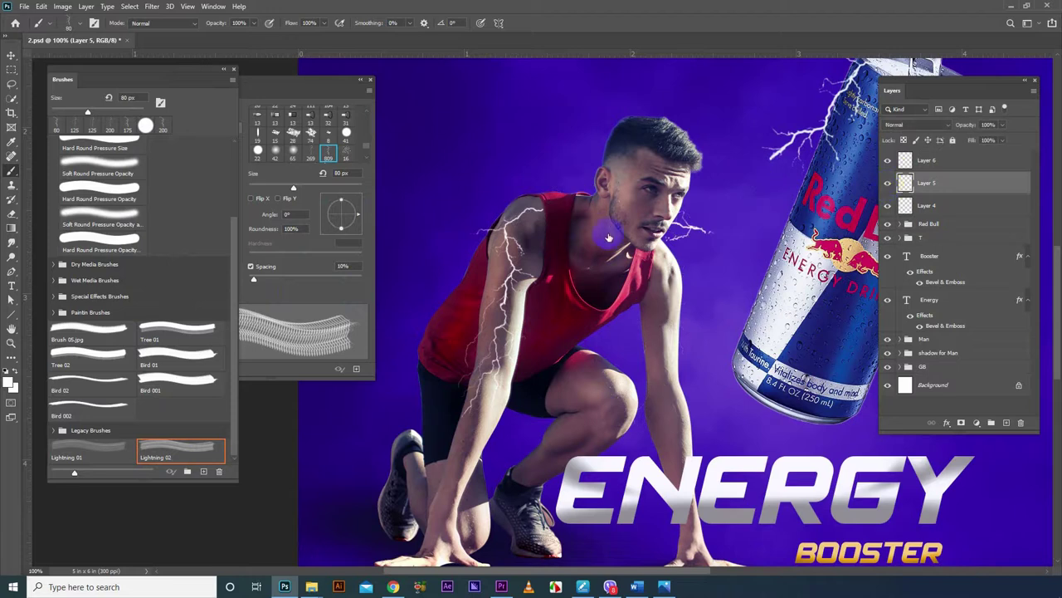
{"action": "left_click", "coordinate": [11, 214]}
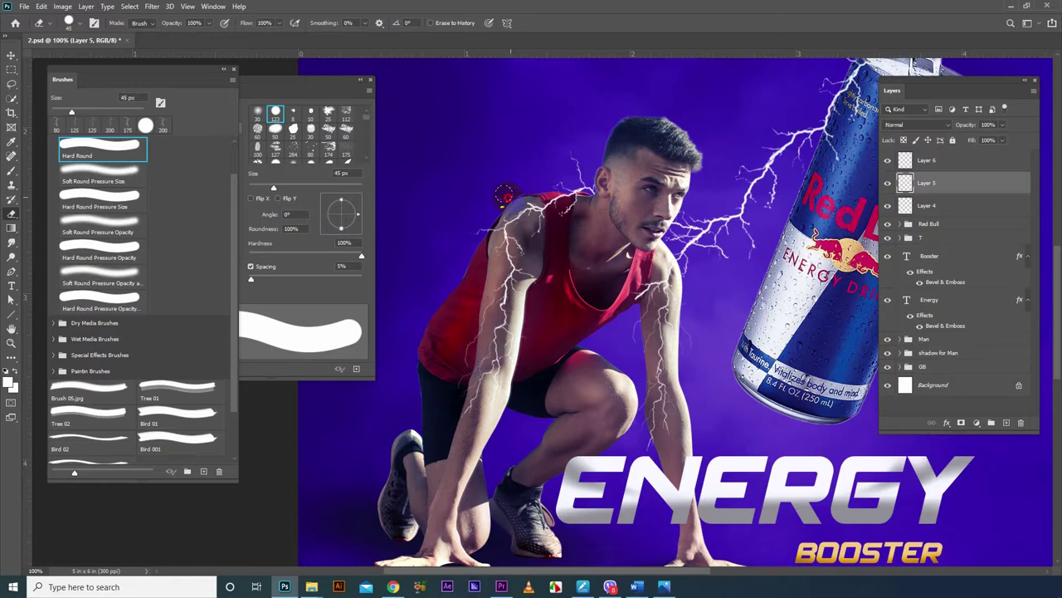
- Erase stray lightning on the shoulder and select Layers 4, 5 and 6
{"action": "left_click_drag", "start_coordinate": [503, 194], "coordinate": [524, 190]}
{"action": "left_click", "coordinate": [12, 54]}
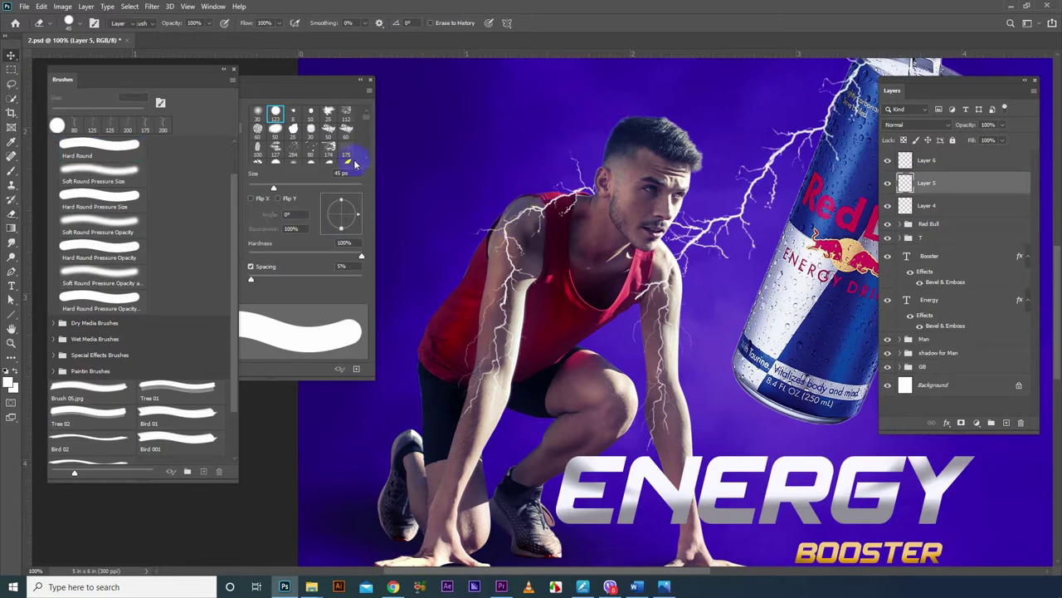
{"action": "left_click", "coordinate": [947, 160], "text": "shift"}
{"action": "left_click", "coordinate": [946, 206], "text": "shift"}
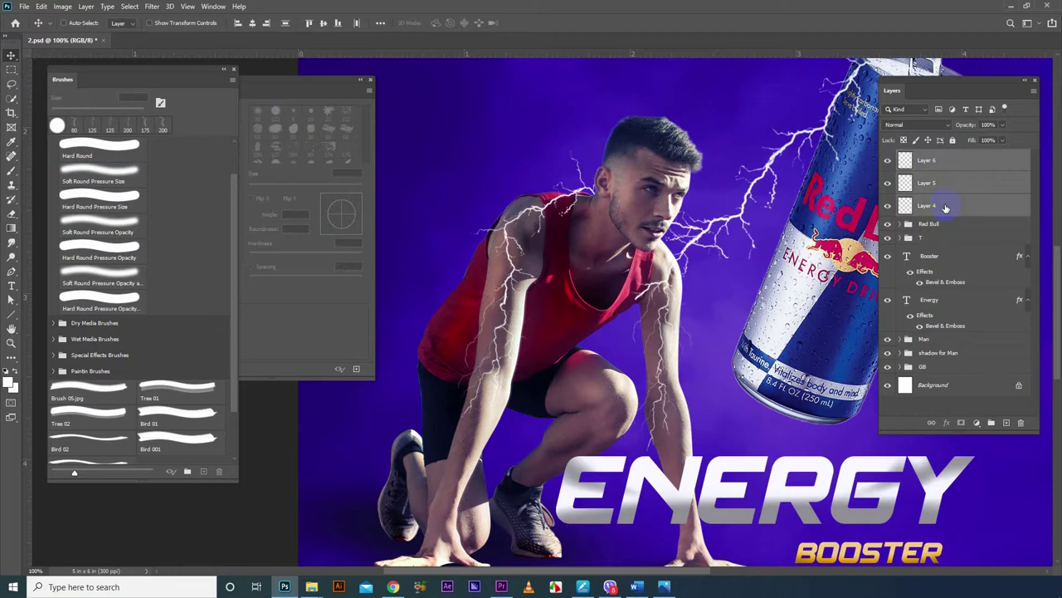
- Group the three layers as 'Lightning' and zoom to fit the whole poster
{"action": "key", "text": "ctrl+g"}
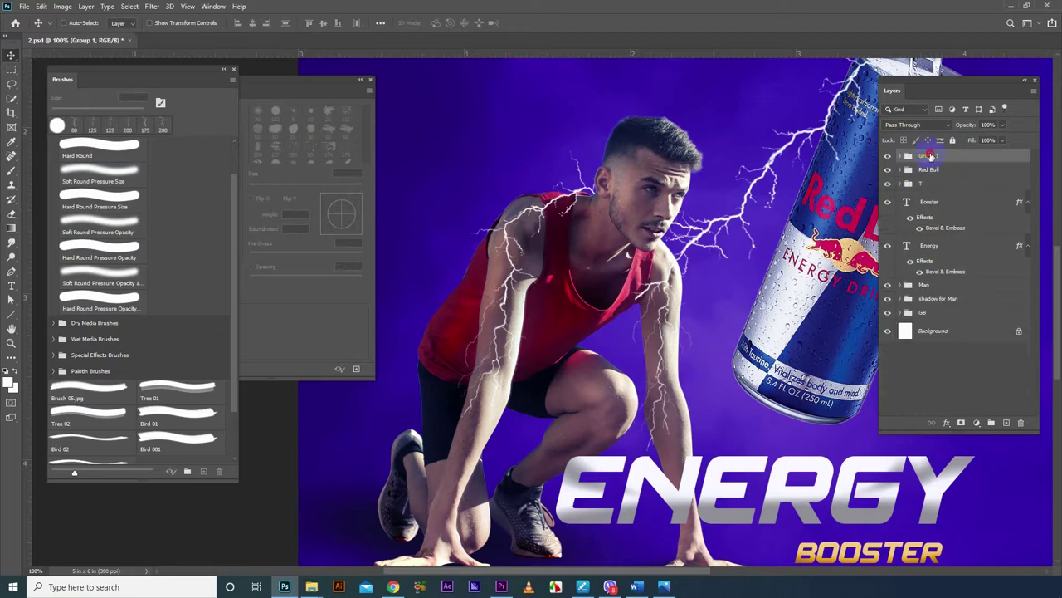
{"action": "double_click", "coordinate": [930, 155]}
{"action": "type", "text": "Lightning"}
{"action": "key", "text": "Return"}
{"action": "key", "text": "ctrl+minus"}
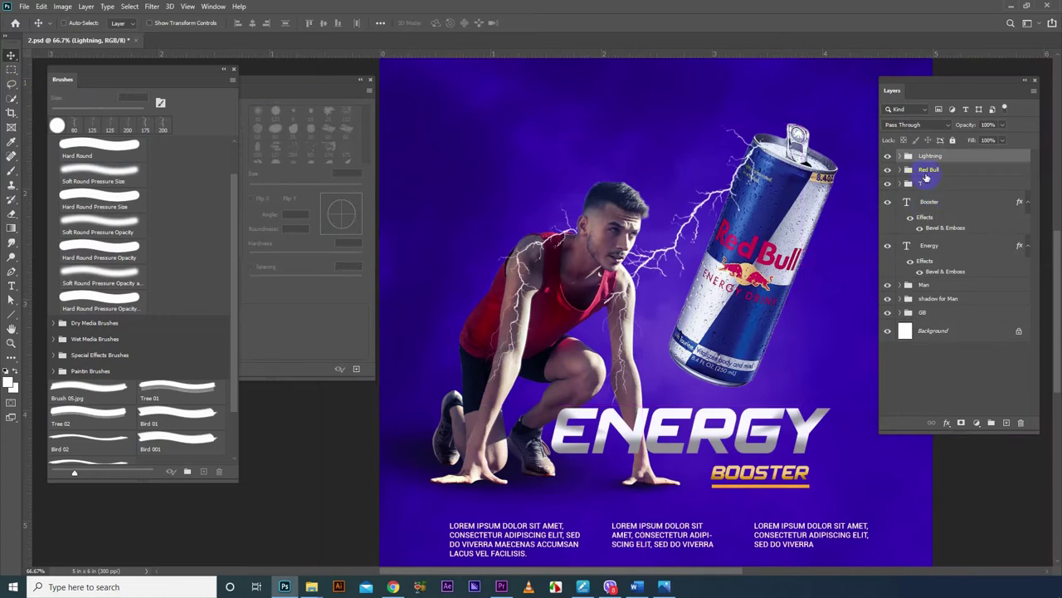
- Add an Outer Glow effect in the Lightning group's layer style
{"action": "double_click", "coordinate": [977, 163]}
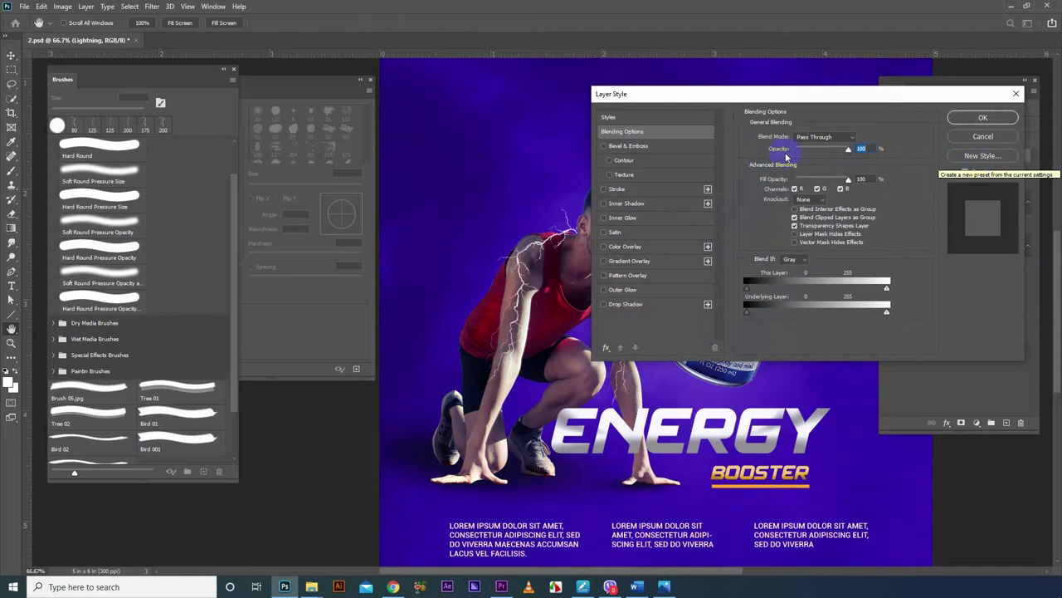
{"action": "left_click_drag", "start_coordinate": [645, 93], "coordinate": [793, 182]}
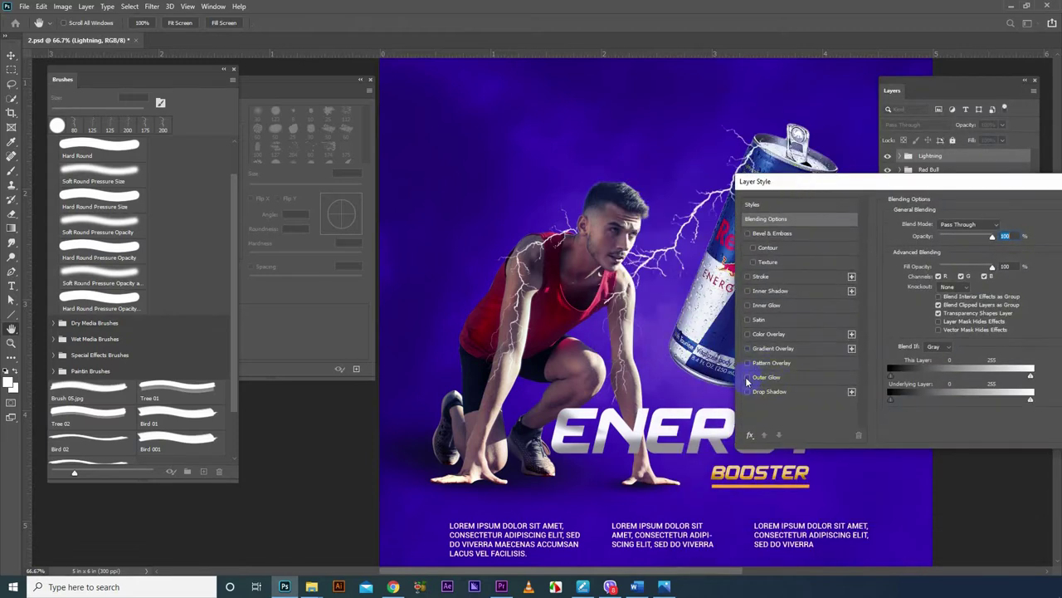
{"action": "left_click", "coordinate": [766, 377]}
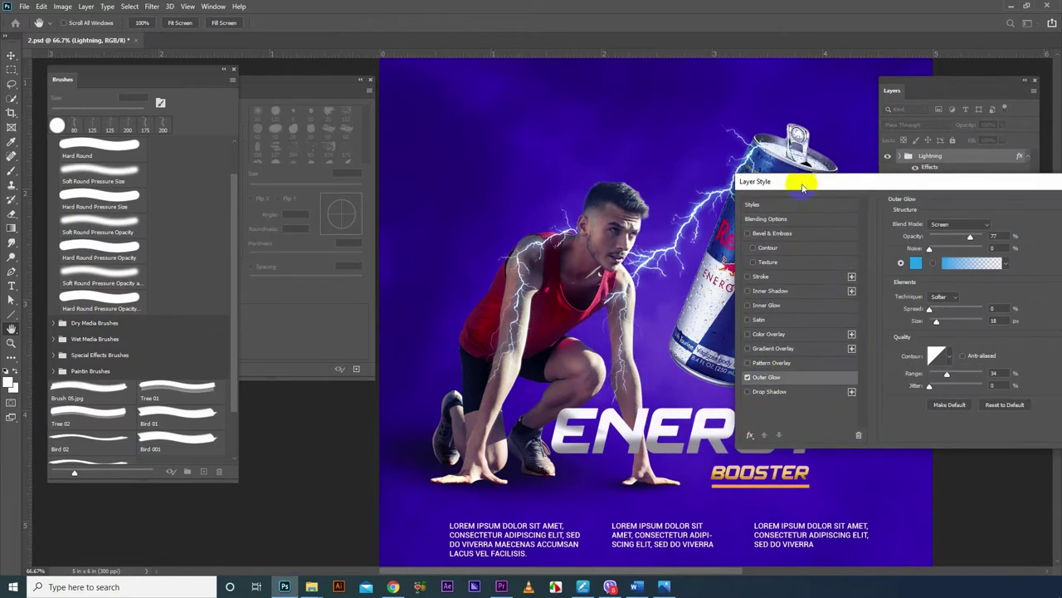
{"action": "left_click_drag", "start_coordinate": [806, 185], "coordinate": [773, 270]}
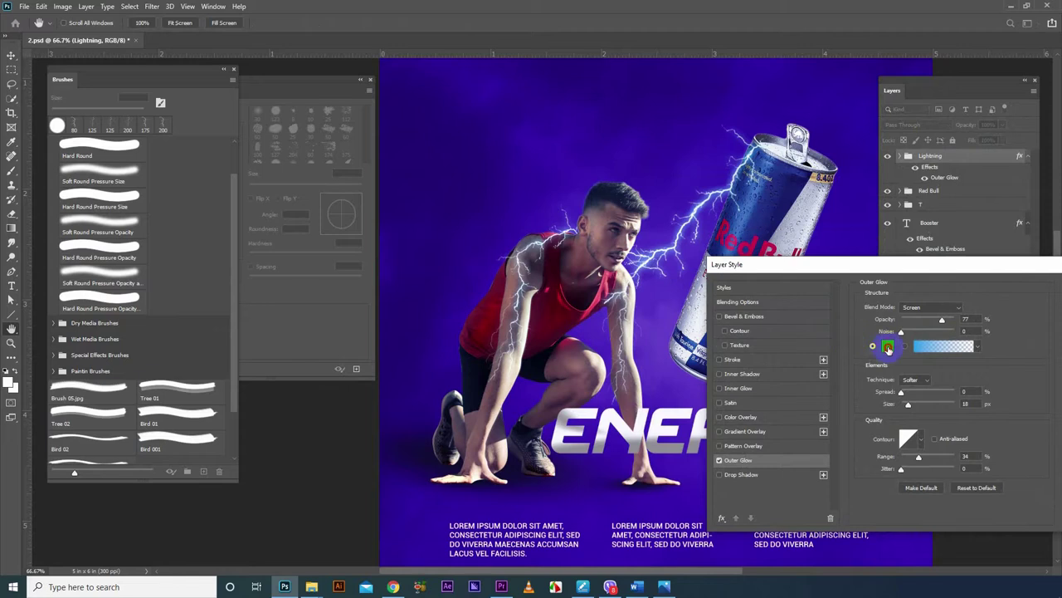
- Set the outer glow colour to cyan blue, hex 25abe9
{"action": "left_click", "coordinate": [887, 346]}
{"action": "left_click", "coordinate": [827, 161]}
{"action": "left_click_drag", "start_coordinate": [828, 160], "coordinate": [866, 215]}
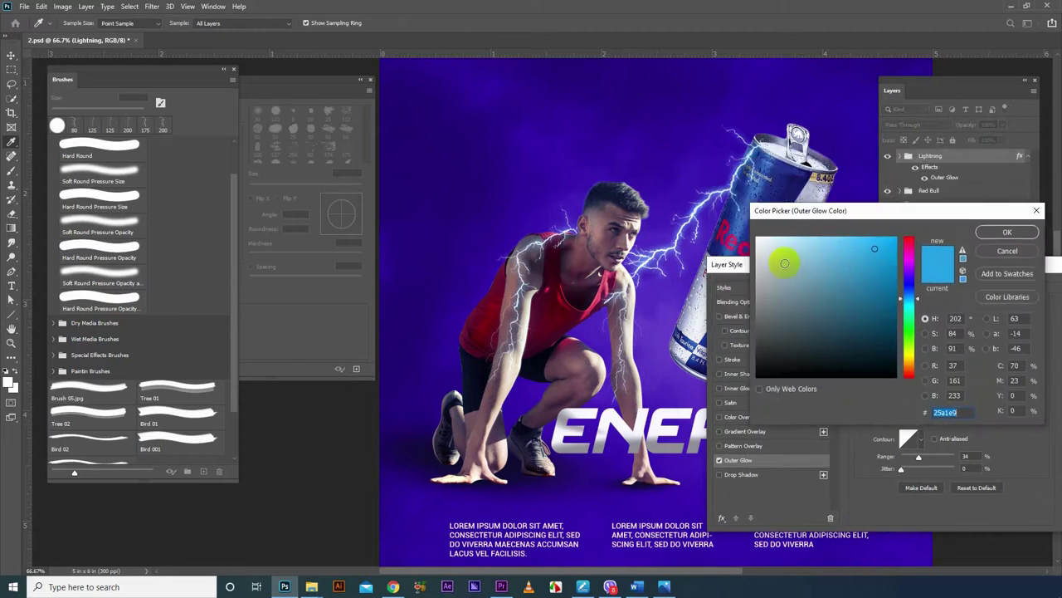
{"action": "left_click", "coordinate": [914, 294]}
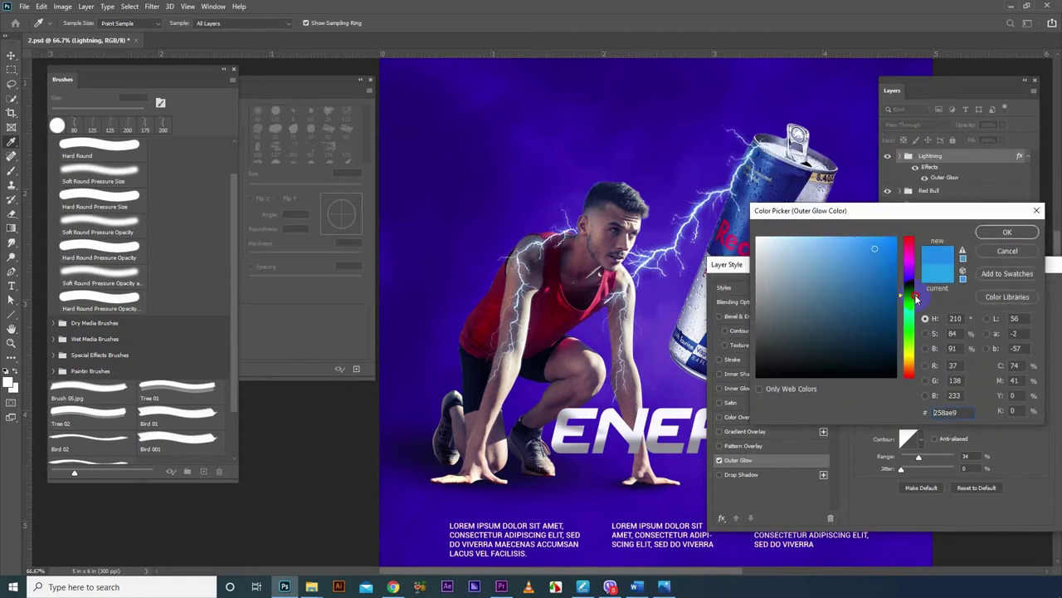
{"action": "left_click", "coordinate": [908, 359]}
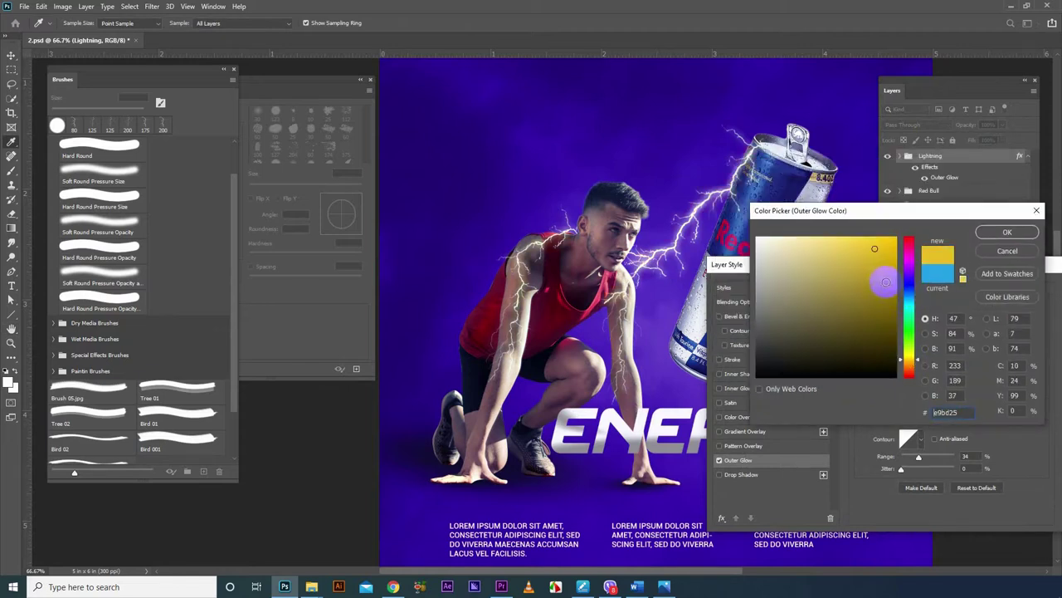
{"action": "left_click", "coordinate": [746, 172]}
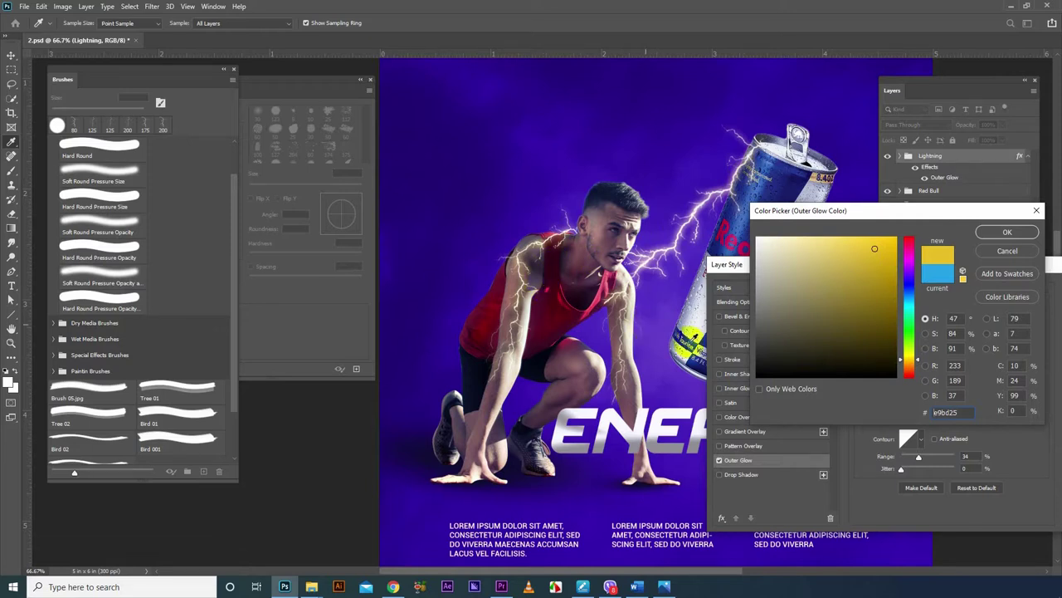
{"action": "left_click", "coordinate": [911, 300]}
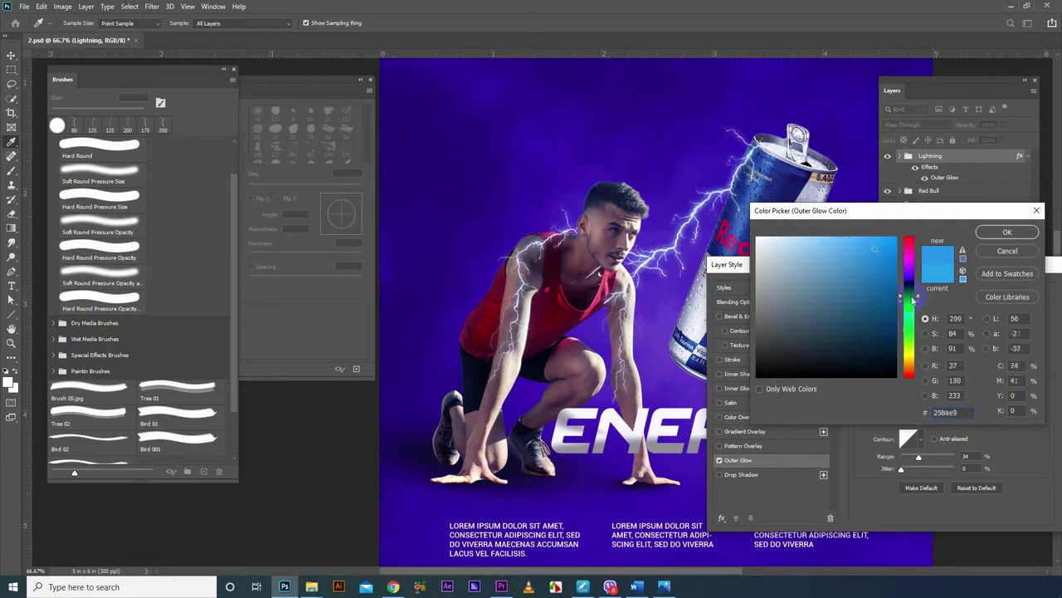
{"action": "left_click", "coordinate": [917, 298]}
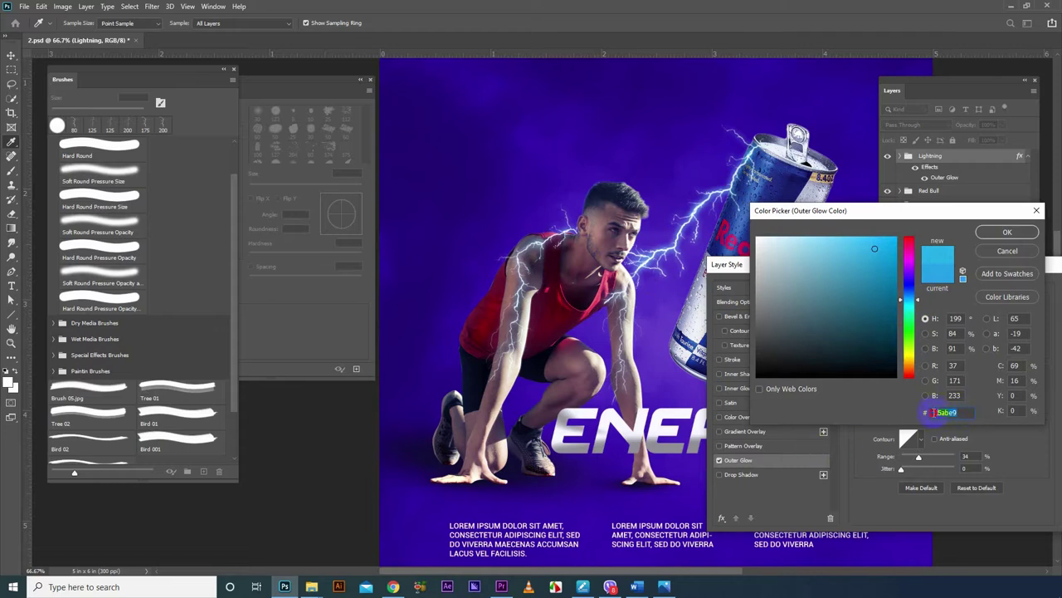
{"action": "left_click", "coordinate": [1008, 234]}
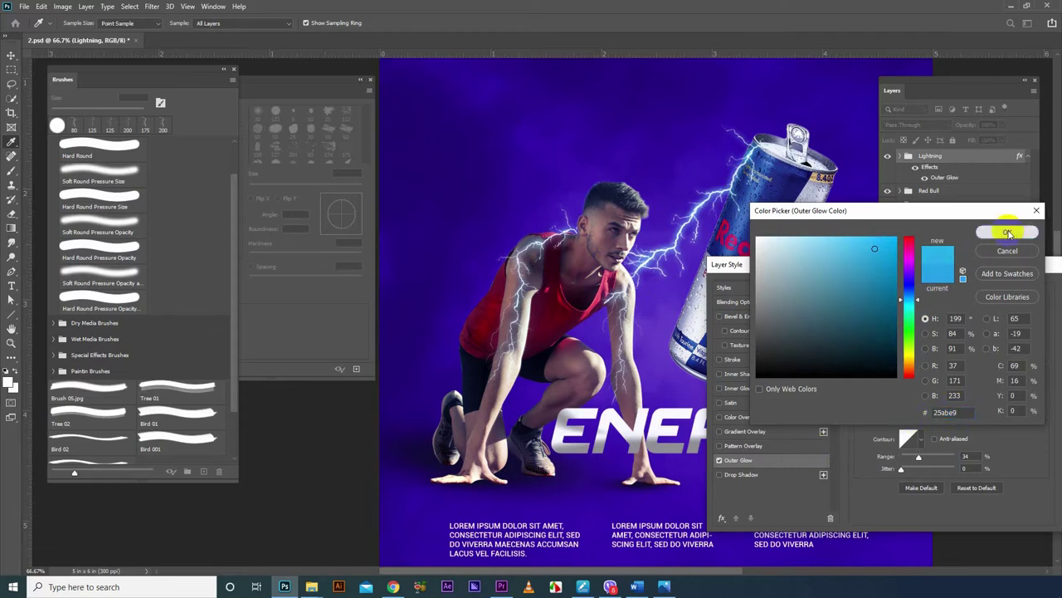
- Set the glow size to 16 px and opacity to 77%, then apply it
{"action": "left_click_drag", "start_coordinate": [958, 262], "coordinate": [956, 242]}
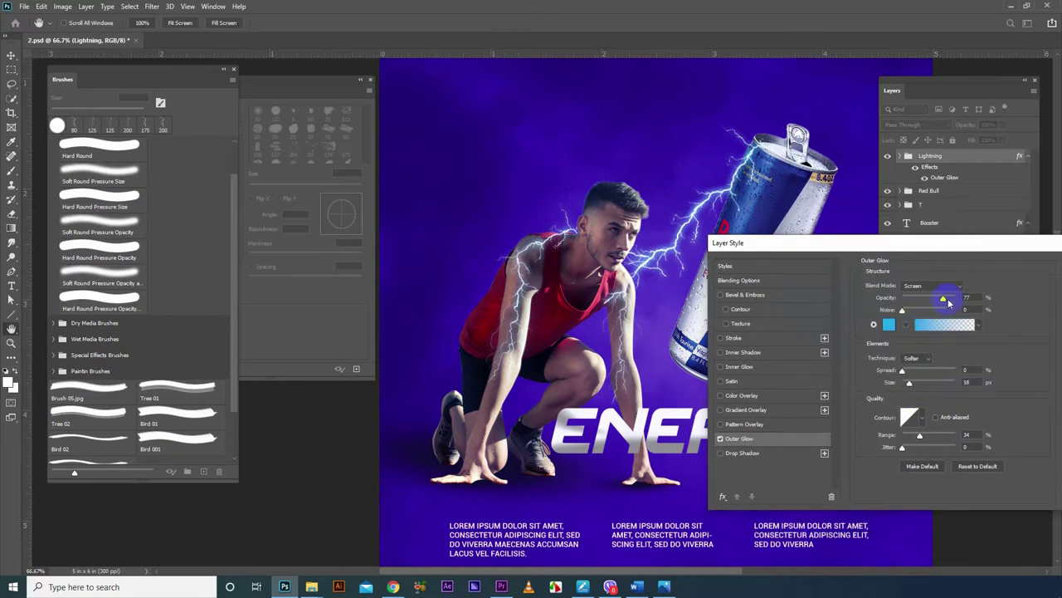
{"action": "double_click", "coordinate": [976, 298]}
{"action": "double_click", "coordinate": [977, 311]}
{"action": "left_click", "coordinate": [911, 385]}
{"action": "double_click", "coordinate": [967, 382]}
{"action": "left_click_drag", "start_coordinate": [910, 384], "coordinate": [909, 387]}
{"action": "left_click", "coordinate": [932, 298]}
{"action": "left_click_drag", "start_coordinate": [932, 298], "coordinate": [951, 299]}
{"action": "left_click_drag", "start_coordinate": [947, 300], "coordinate": [943, 300]}
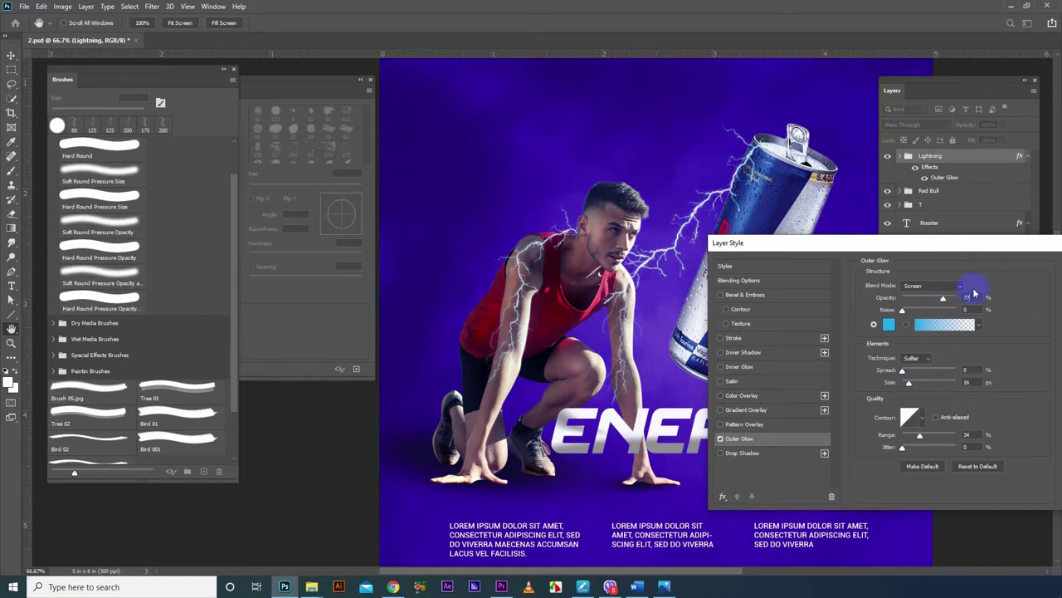
{"action": "left_click_drag", "start_coordinate": [949, 241], "coordinate": [895, 270]}
{"action": "left_click", "coordinate": [1047, 301]}
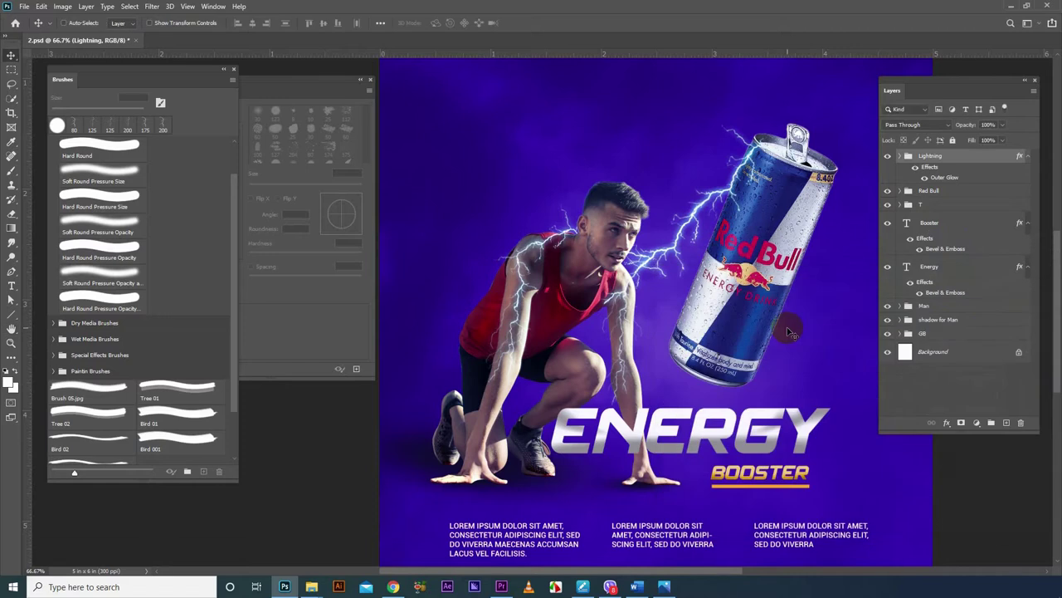
- Zoom out, close Brush Settings, and drag the Red Bull logo from the Red Bull Images folder
{"action": "key", "text": "ctrl+minus"}
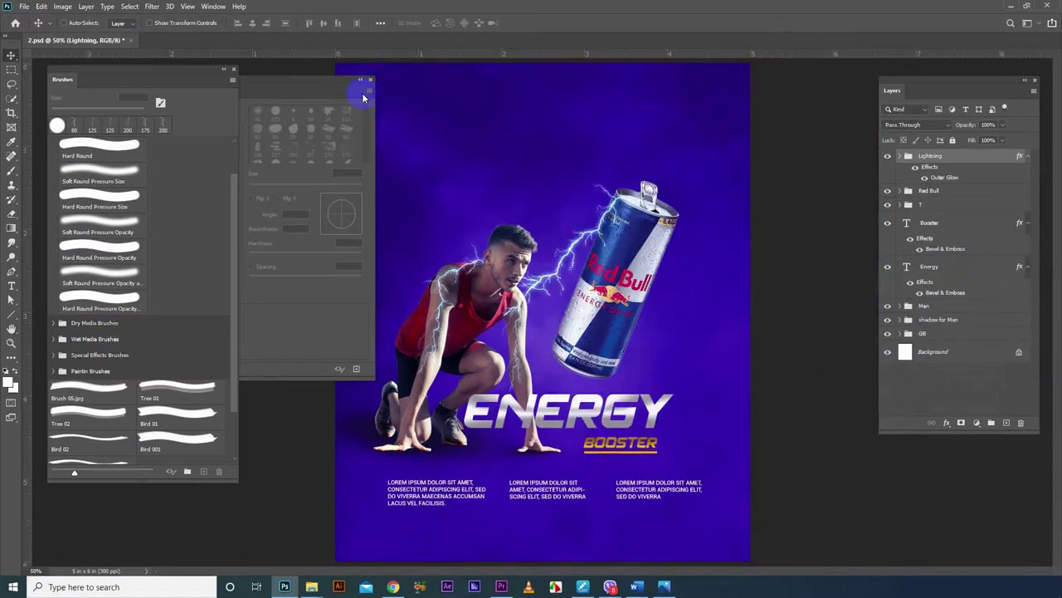
{"action": "left_click", "coordinate": [360, 83]}
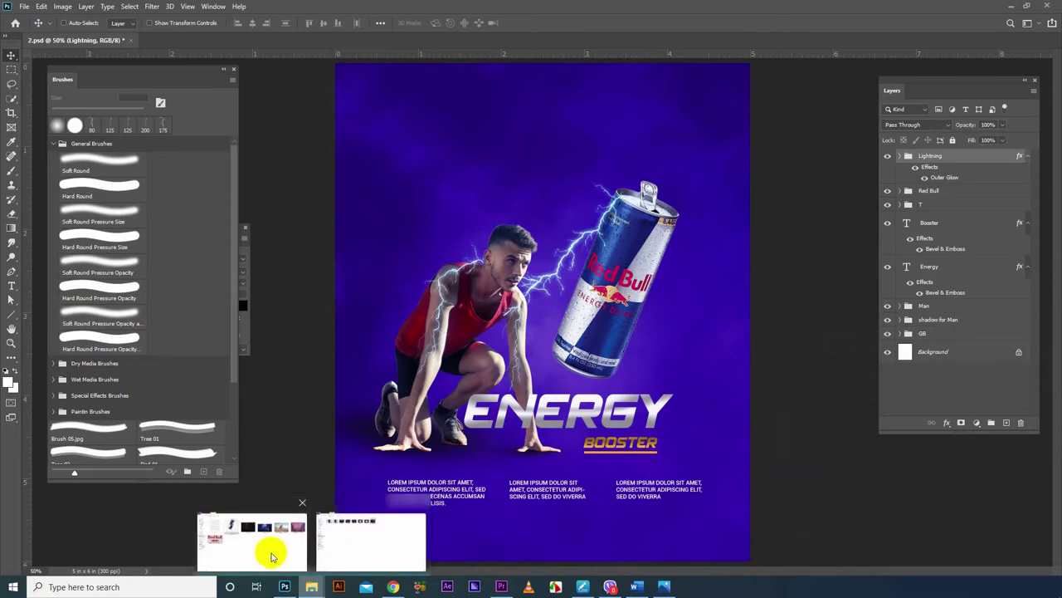
{"action": "left_click", "coordinate": [269, 551]}
{"action": "left_click_drag", "start_coordinate": [172, 259], "coordinate": [294, 562]}
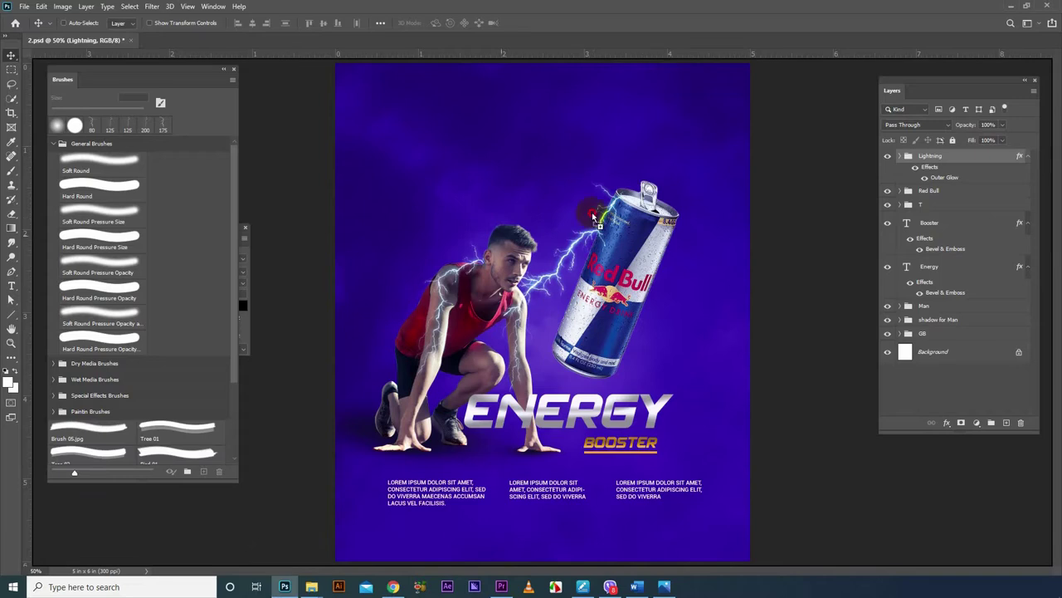
- Drop the Red Bull logo onto the poster, scaled to about 4.8% at the top
{"action": "left_click_drag", "start_coordinate": [294, 561], "coordinate": [573, 206]}
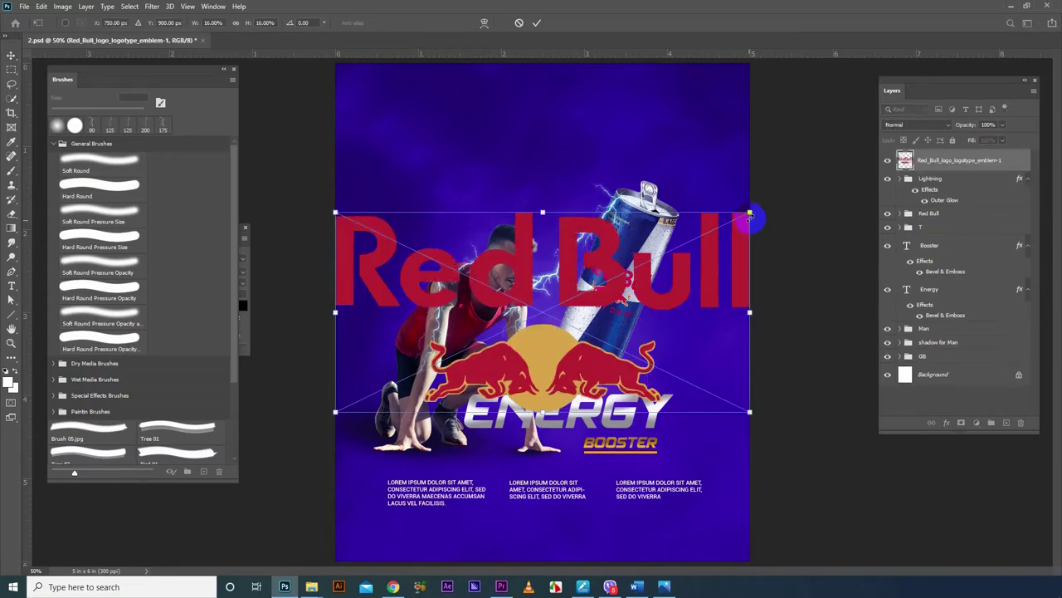
{"action": "left_click_drag", "start_coordinate": [745, 215], "coordinate": [687, 224]}
{"action": "left_click_drag", "start_coordinate": [603, 239], "coordinate": [595, 134]}
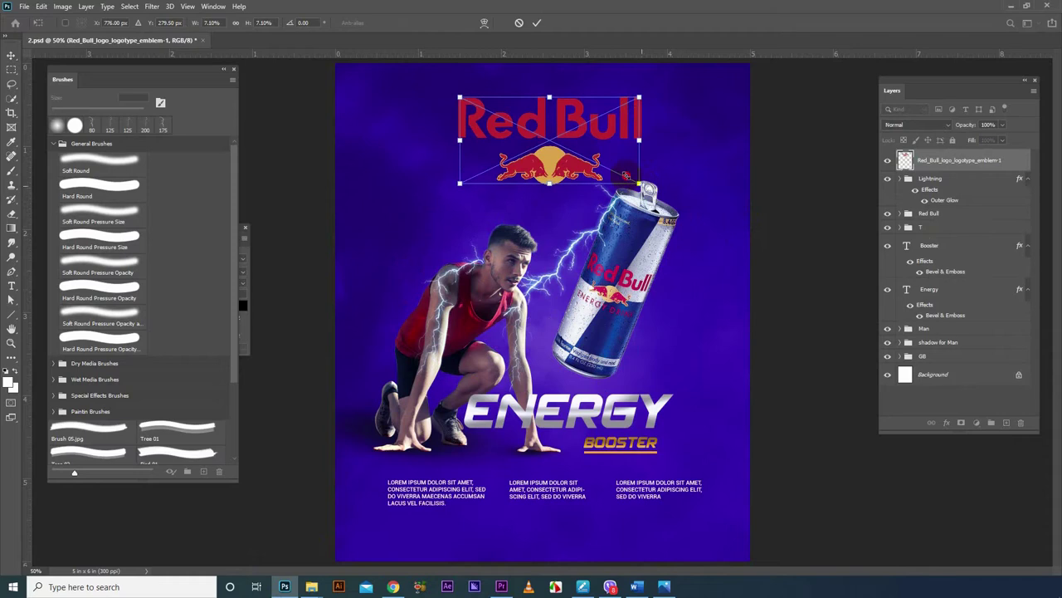
{"action": "left_click_drag", "start_coordinate": [641, 184], "coordinate": [568, 160]}
{"action": "key", "text": "Return"}
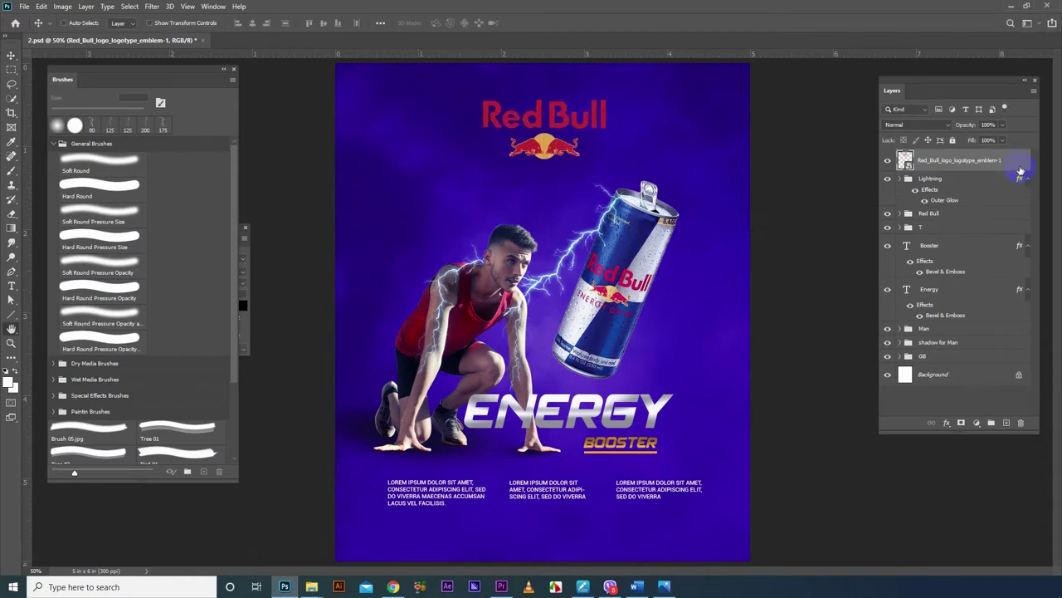
- Add a 2 px outside white Stroke effect to the Red Bull logo layer
{"action": "double_click", "coordinate": [1016, 170]}
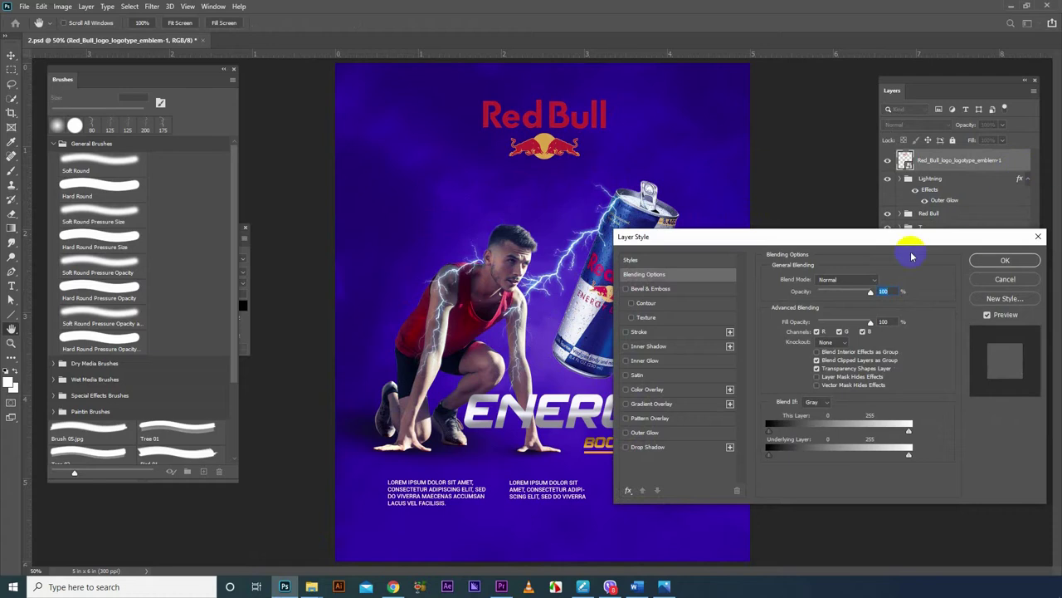
{"action": "left_click_drag", "start_coordinate": [880, 236], "coordinate": [857, 197]}
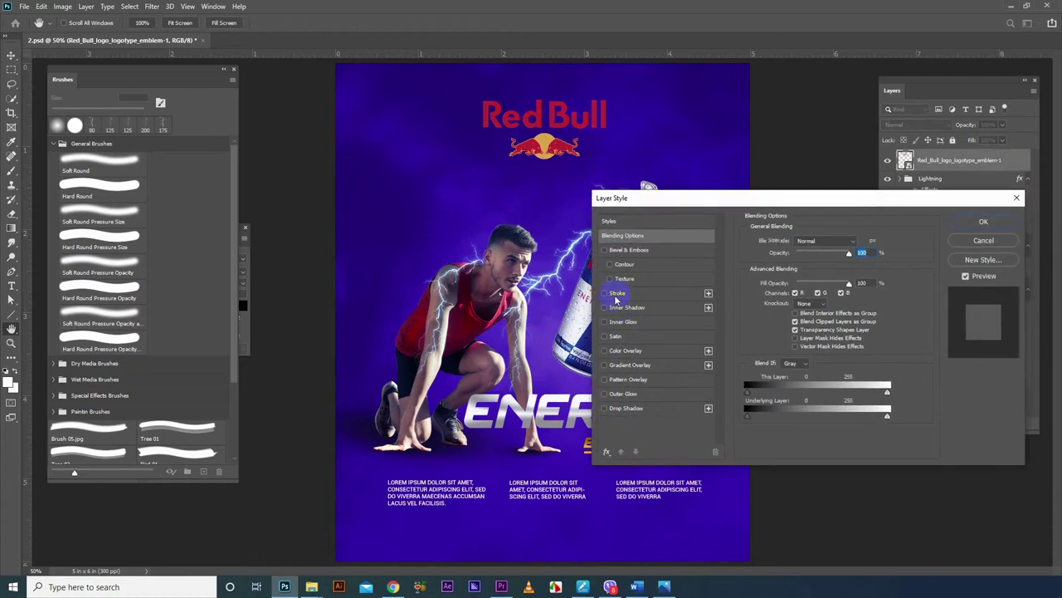
{"action": "left_click", "coordinate": [618, 294]}
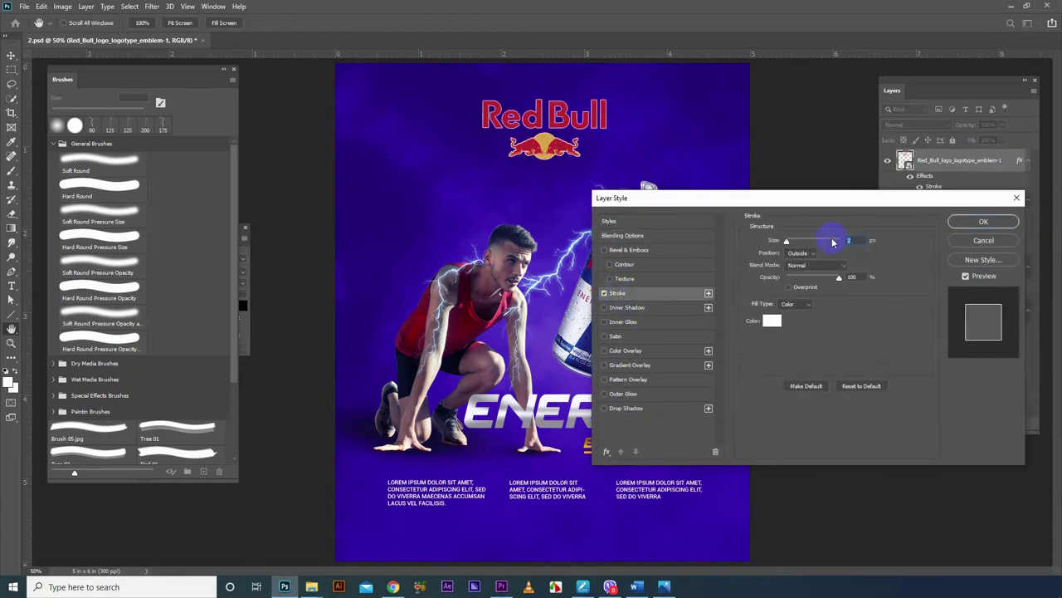
{"action": "left_click", "coordinate": [773, 322]}
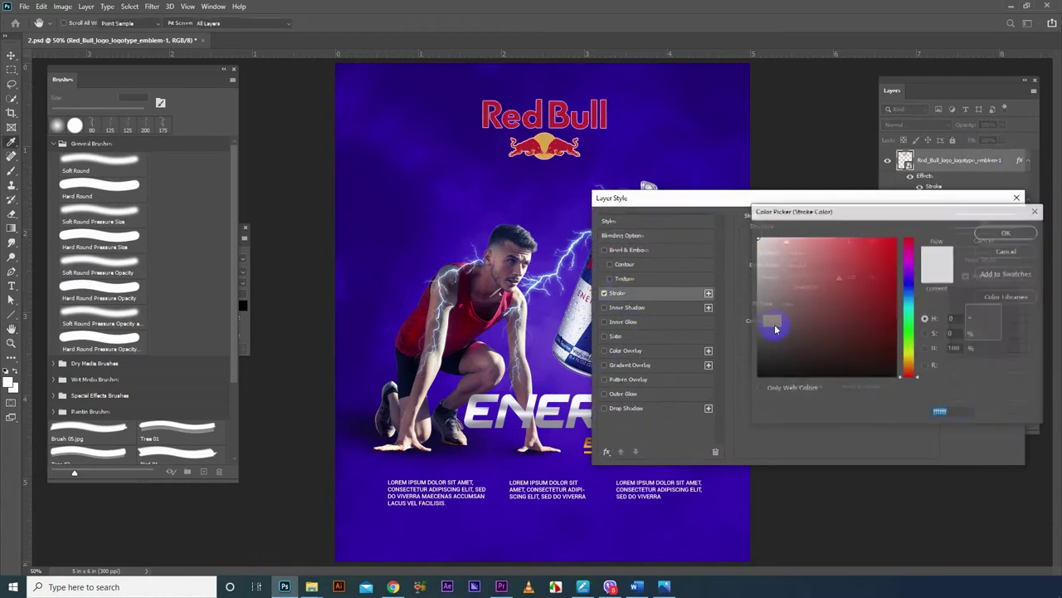
{"action": "left_click", "coordinate": [757, 240]}
{"action": "left_click", "coordinate": [984, 234]}
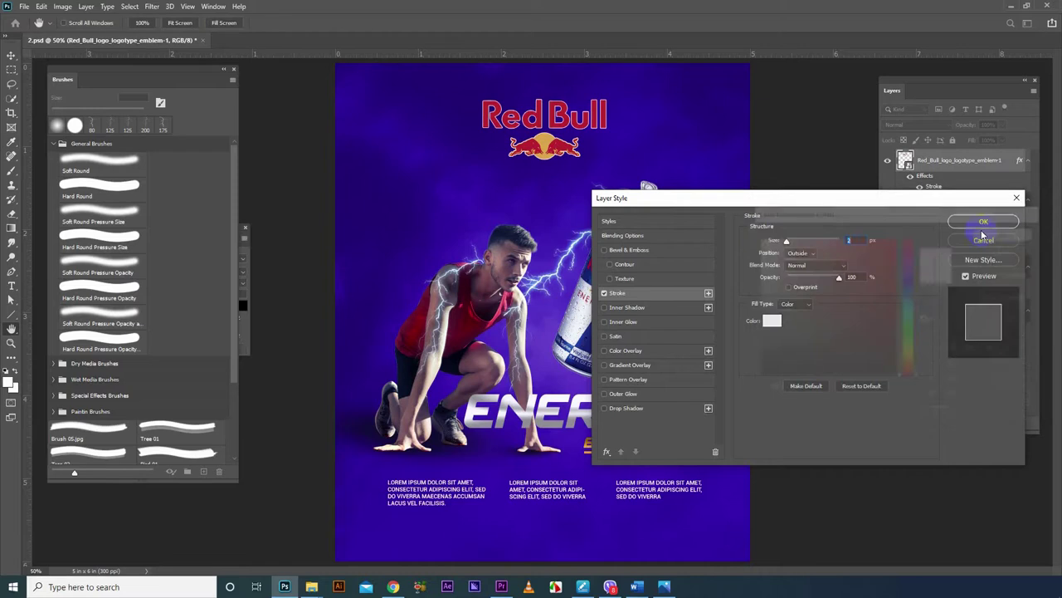
{"action": "left_click", "coordinate": [986, 225]}
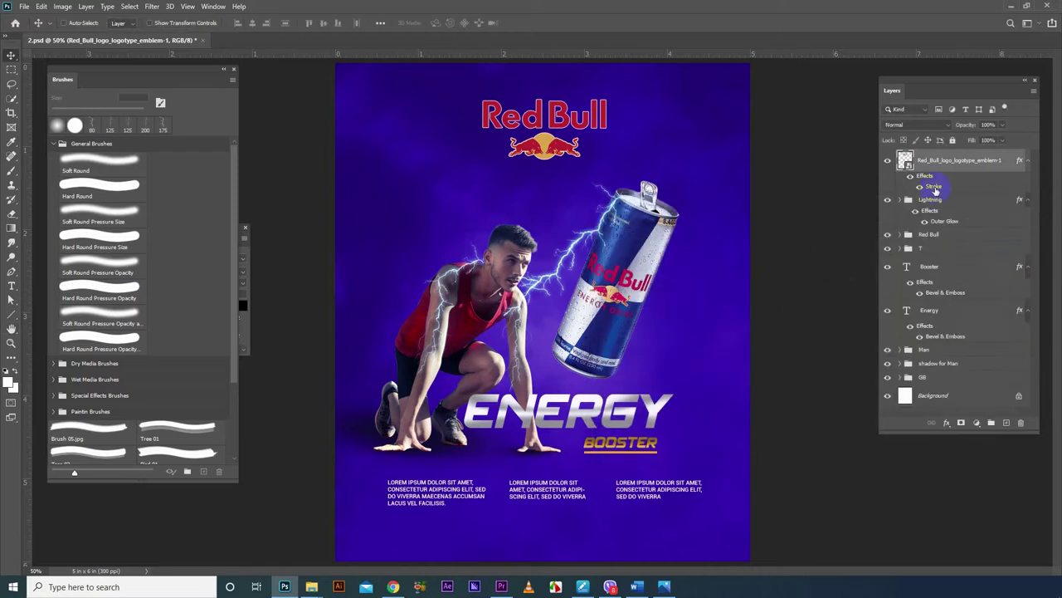
- Centre the logo horizontally on the canvas and rescale it to 4.05%
{"action": "left_click_drag", "start_coordinate": [565, 155], "coordinate": [596, 153]}
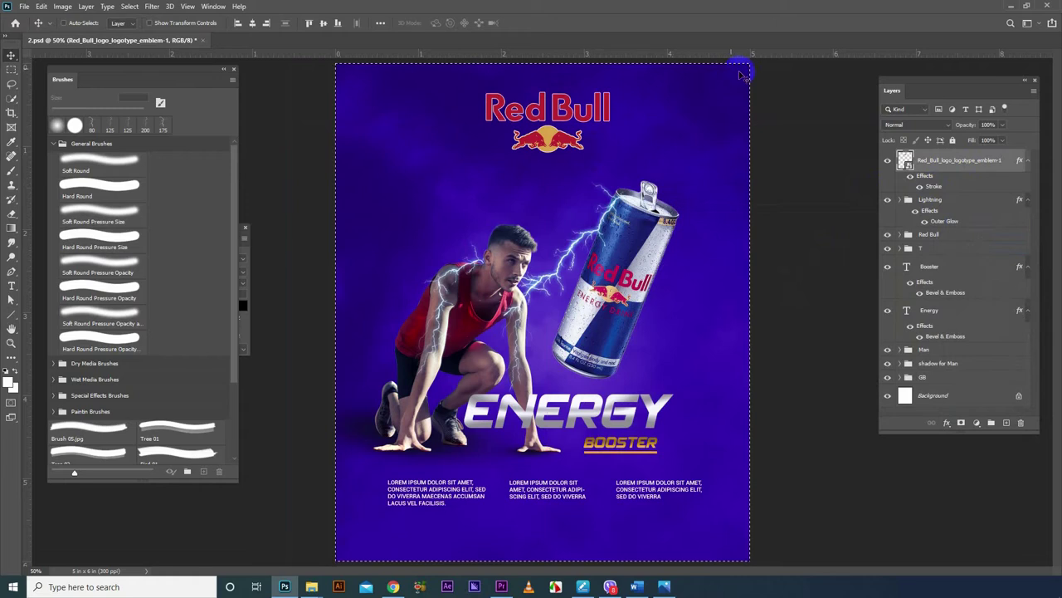
{"action": "key", "text": "ctrl+a"}
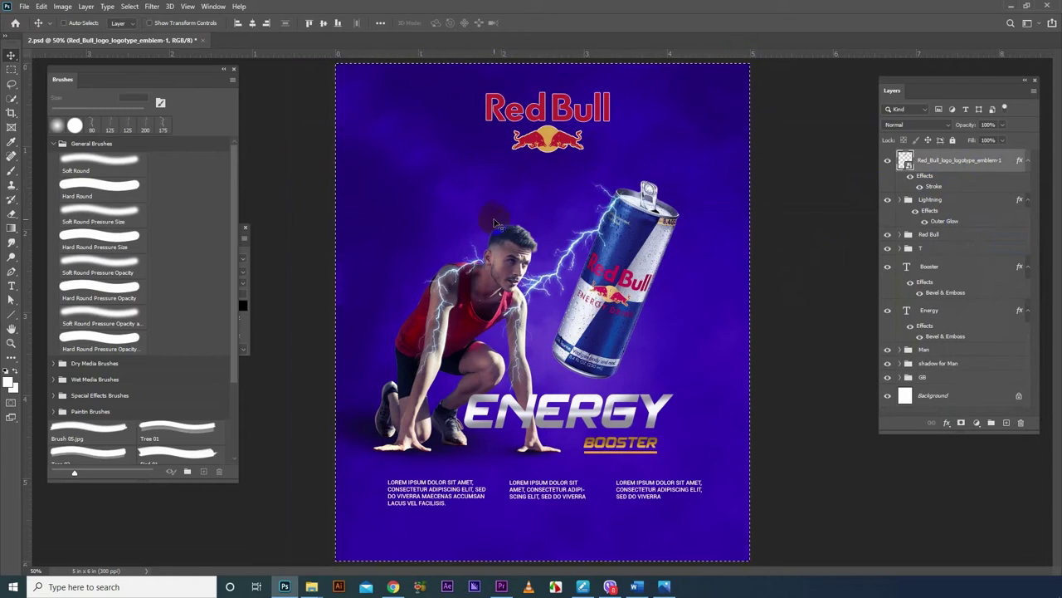
{"action": "left_click", "coordinate": [252, 23]}
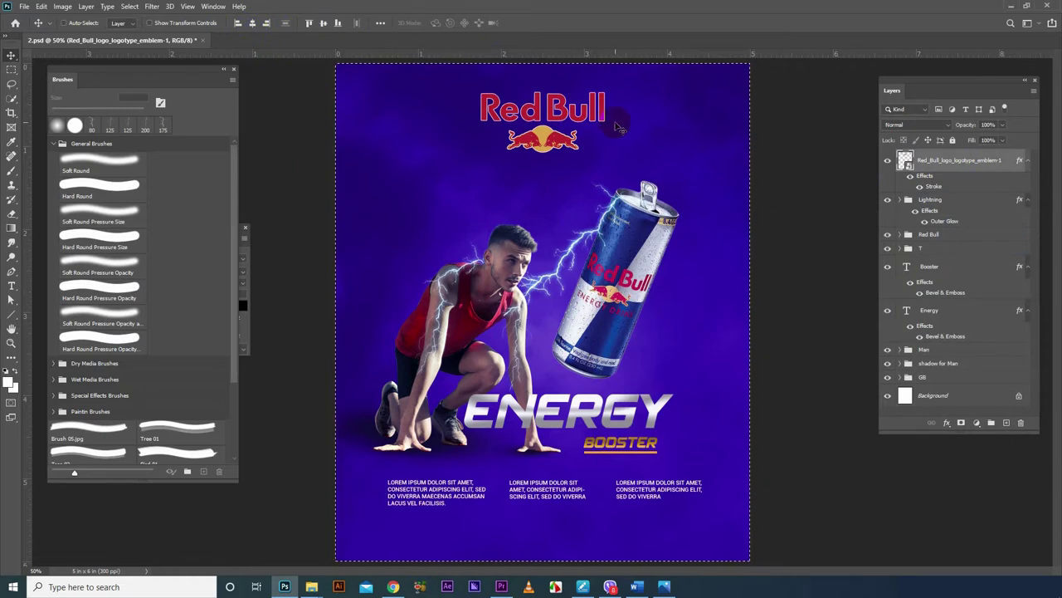
{"action": "left_click", "coordinate": [774, 151]}
{"action": "key", "text": "ctrl+t"}
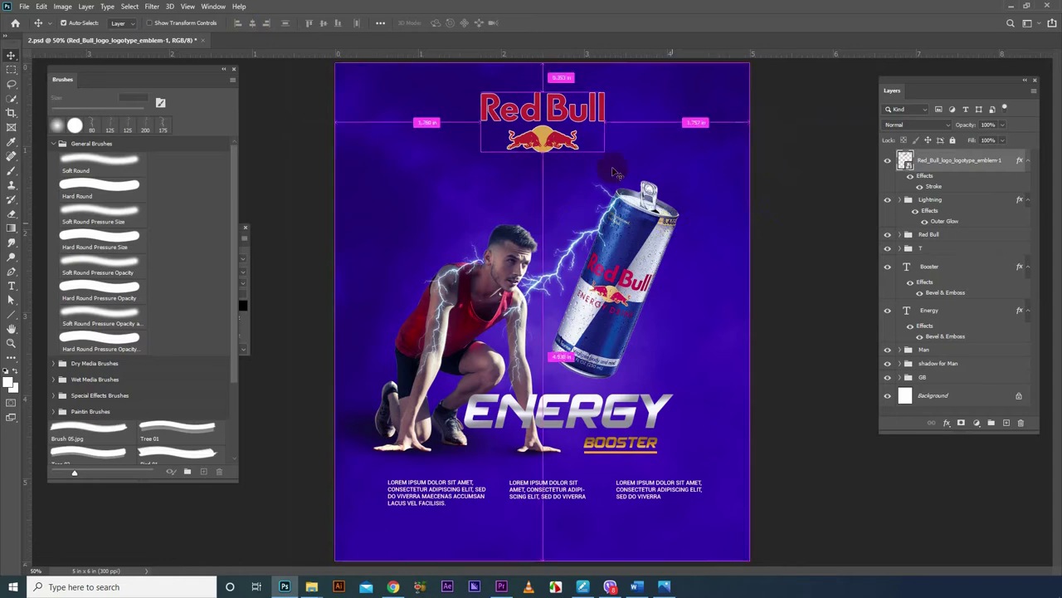
{"action": "left_click_drag", "start_coordinate": [607, 90], "coordinate": [595, 94]}
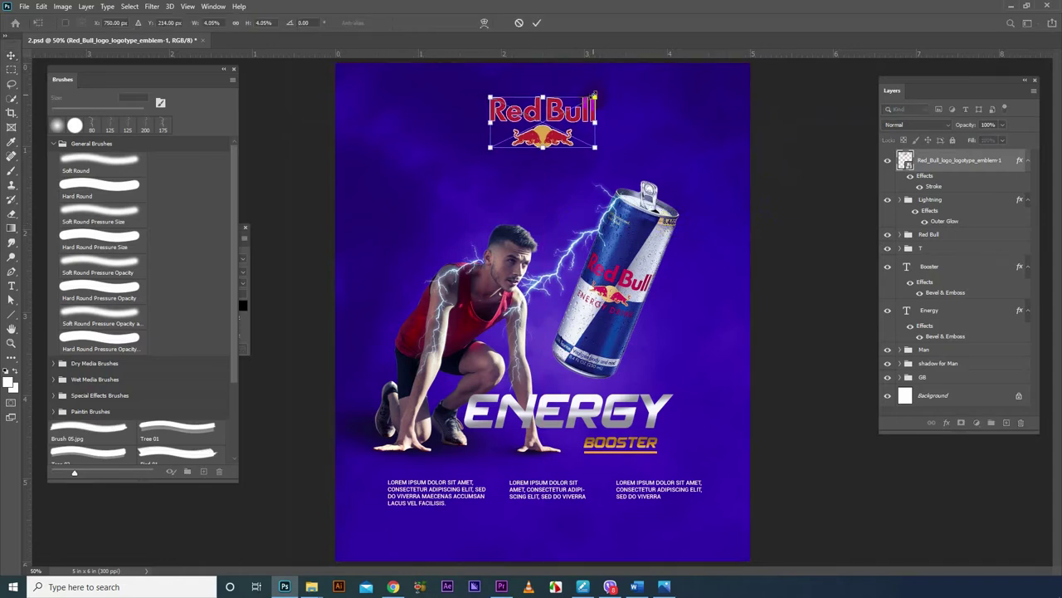
{"action": "key", "text": "Return"}
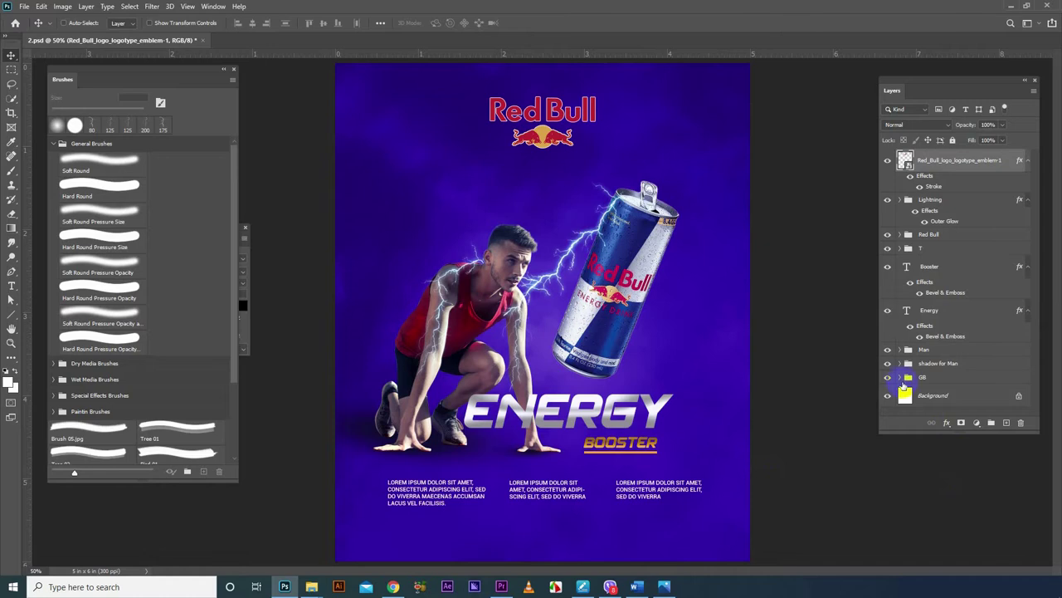
- Show the pexels smoke background in the GB group and open its Hue/Saturation 1 settings
{"action": "left_click", "coordinate": [900, 377]}
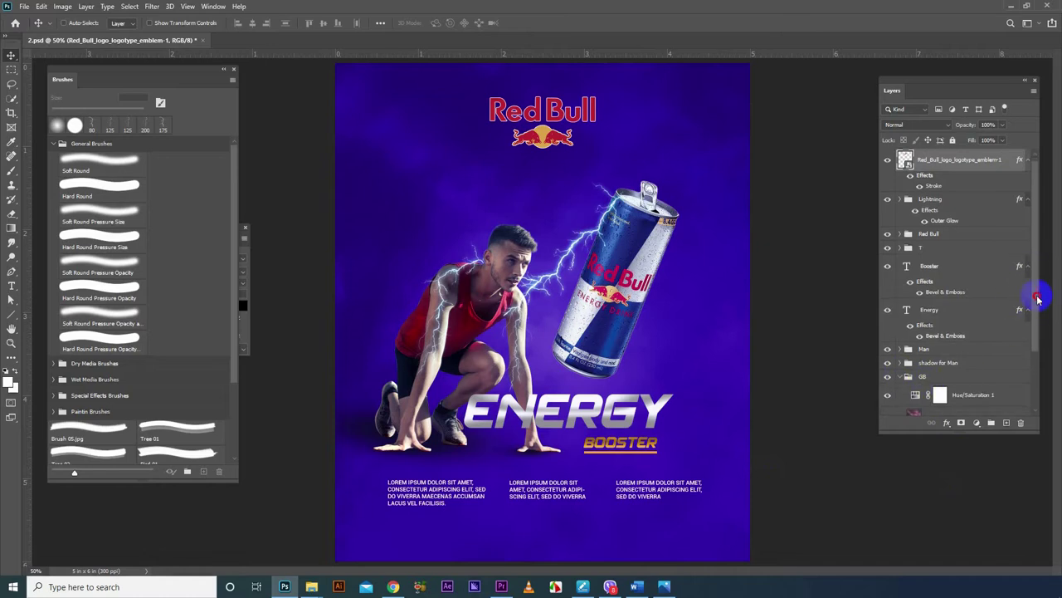
{"action": "left_click_drag", "start_coordinate": [1036, 292], "coordinate": [1036, 327]}
{"action": "left_click", "coordinate": [970, 338]}
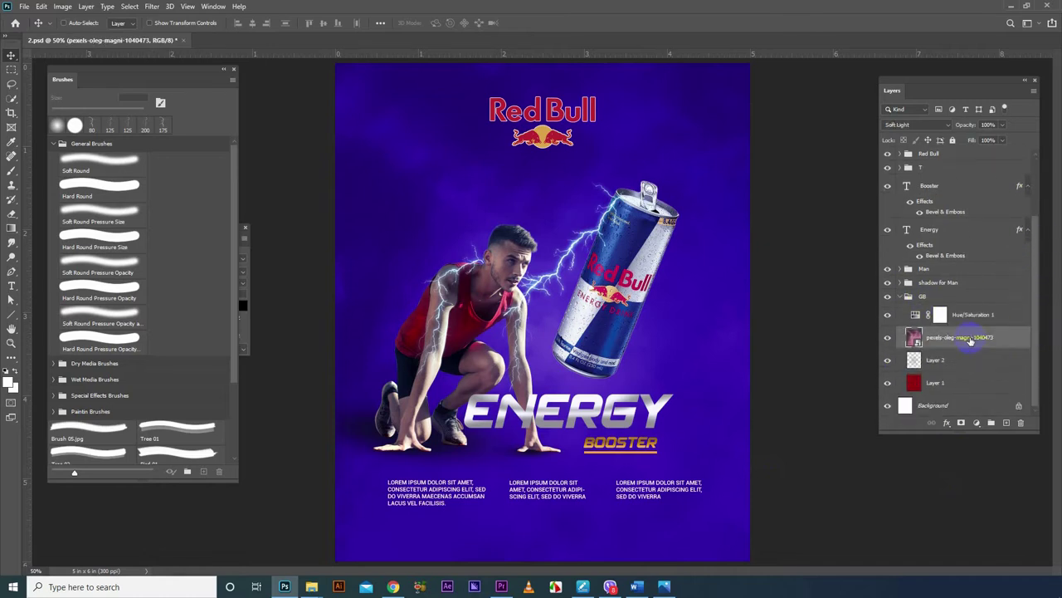
{"action": "left_click", "coordinate": [889, 339]}
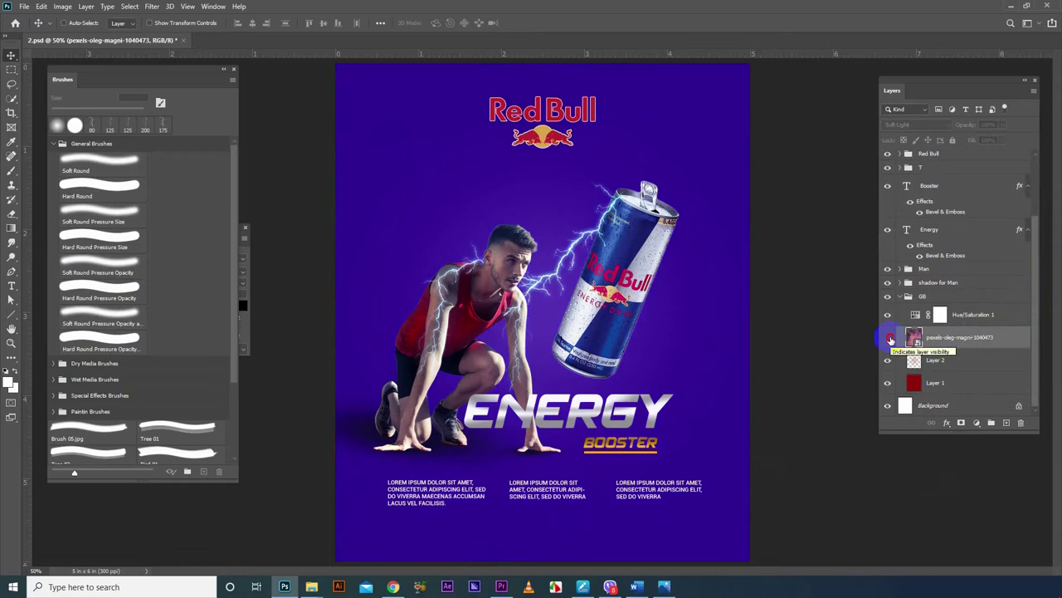
{"action": "left_click", "coordinate": [888, 337]}
{"action": "left_click", "coordinate": [940, 314]}
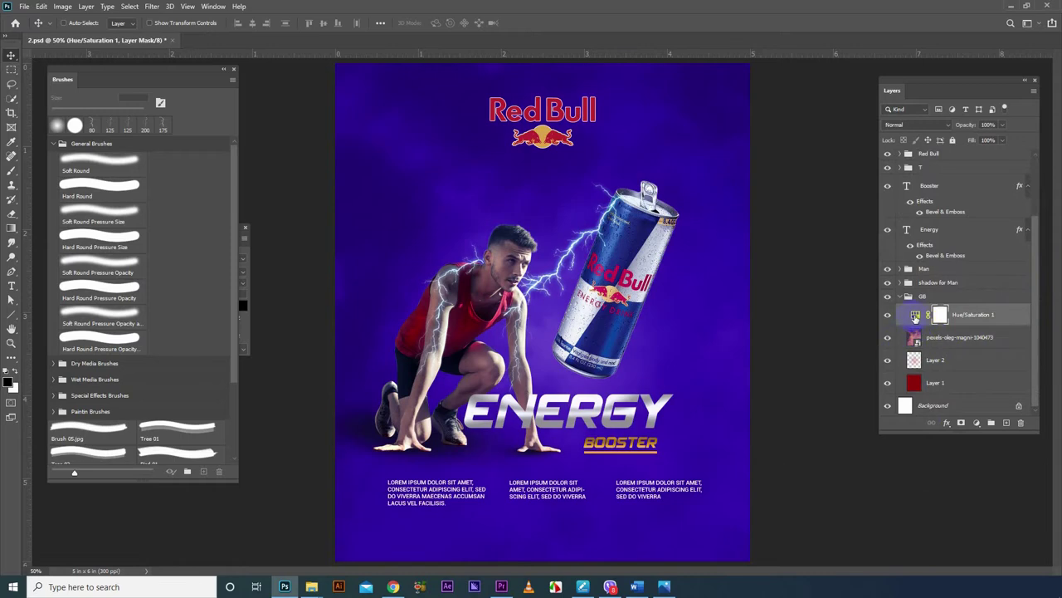
{"action": "double_click", "coordinate": [917, 315]}
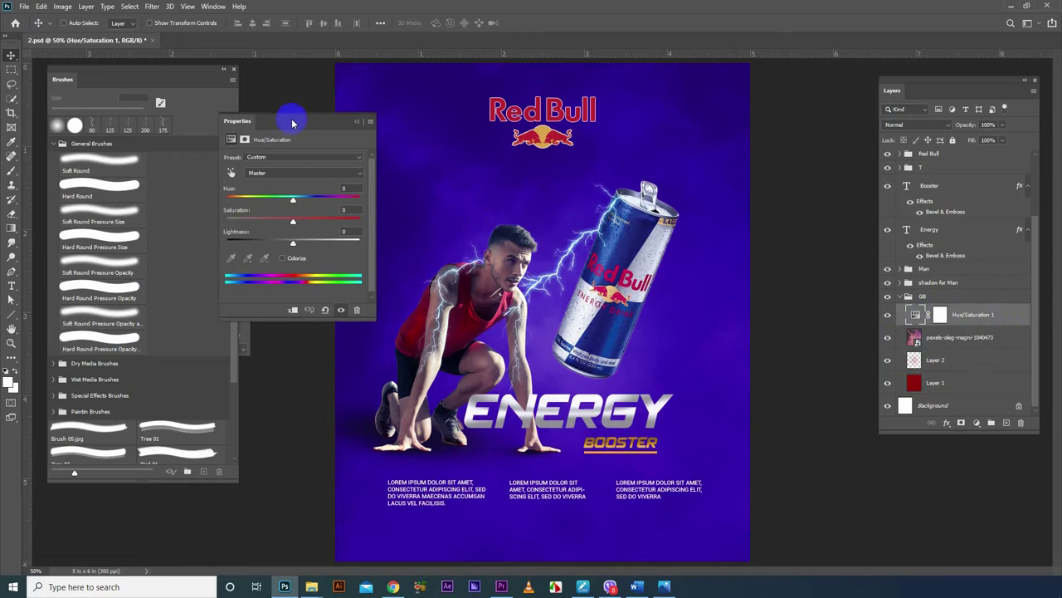
- Shift the Reds range's hue and saturation (Hue −150, Saturation +1, Lightness −17)
{"action": "left_click_drag", "start_coordinate": [292, 119], "coordinate": [278, 149]}
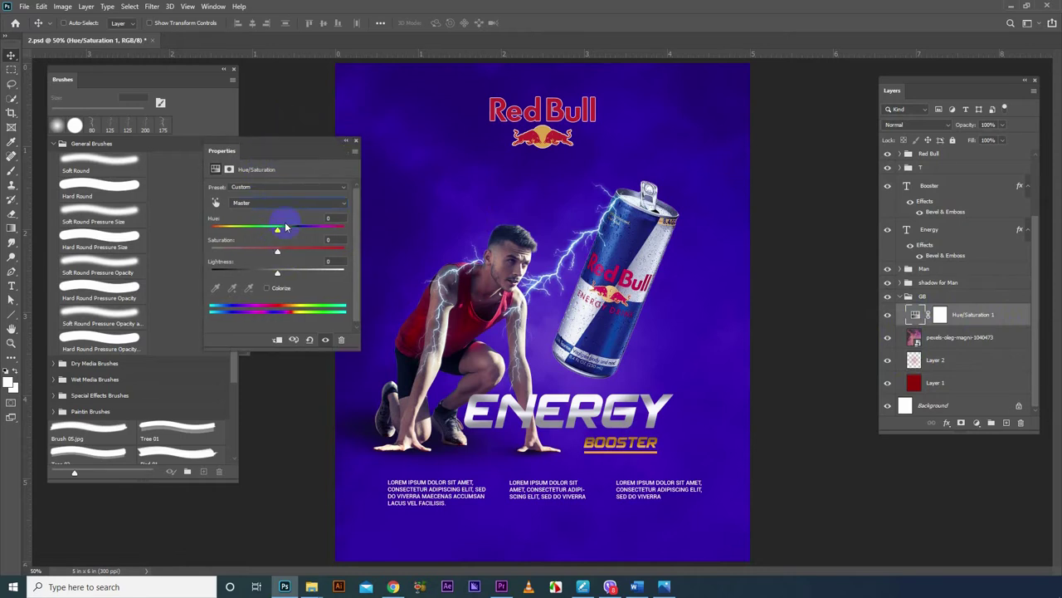
{"action": "left_click", "coordinate": [275, 209]}
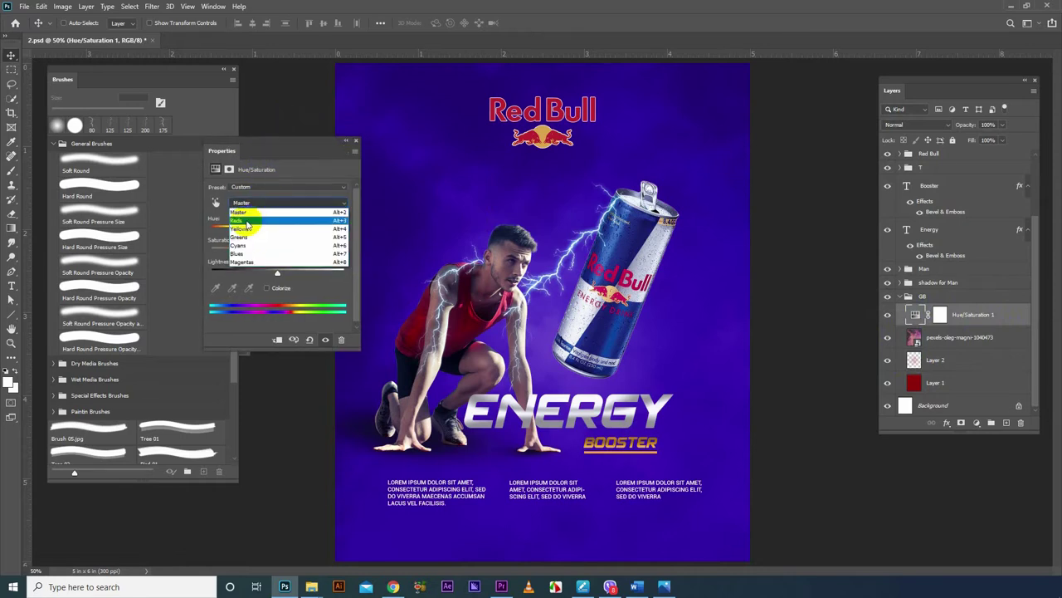
{"action": "left_click", "coordinate": [249, 224]}
{"action": "left_click_drag", "start_coordinate": [232, 232], "coordinate": [228, 234]}
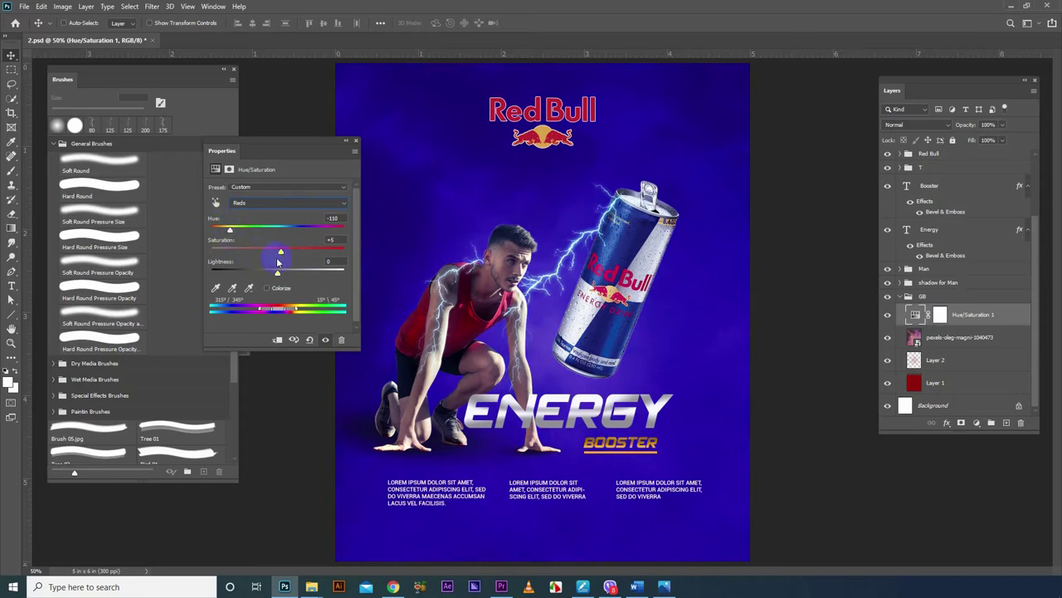
{"action": "mouse_move", "coordinate": [281, 253]}
{"action": "left_mouse_down"}
{"action": "mouse_move", "coordinate": [271, 253]}
{"action": "mouse_move", "coordinate": [289, 253]}
{"action": "left_mouse_up"}
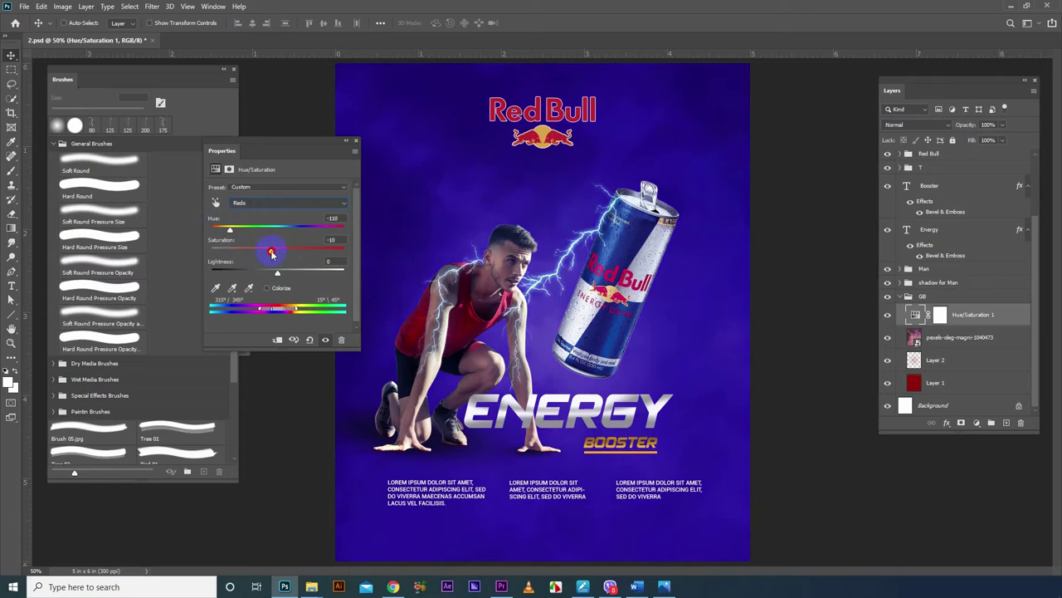
{"action": "left_click_drag", "start_coordinate": [272, 253], "coordinate": [268, 275]}
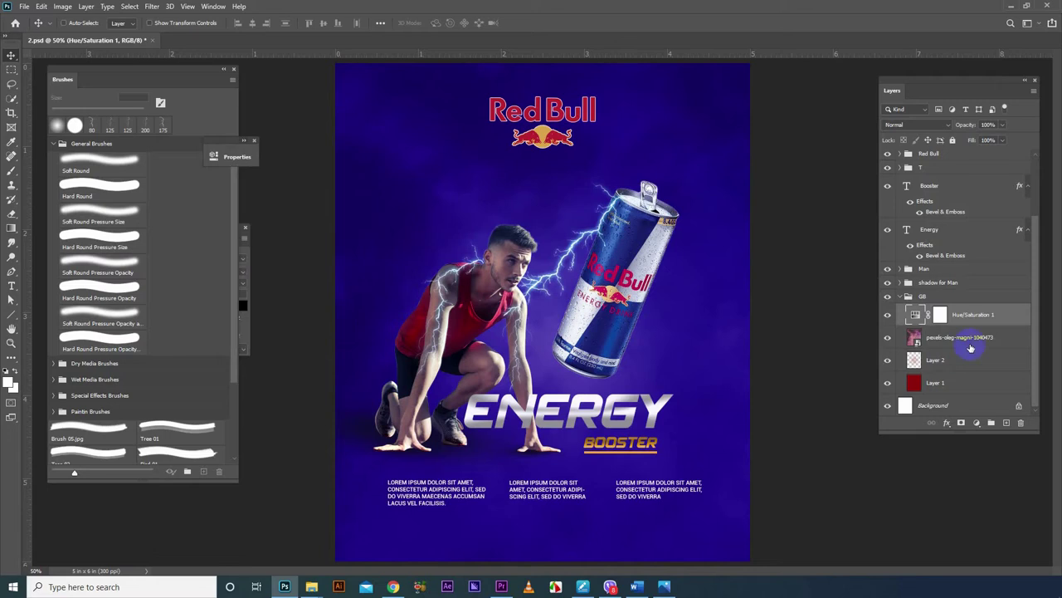
- Compare the colour shift, then add a new empty layer above the Red Bull logo
{"action": "left_click", "coordinate": [346, 140]}
{"action": "left_click", "coordinate": [888, 316]}
{"action": "key", "text": "b"}
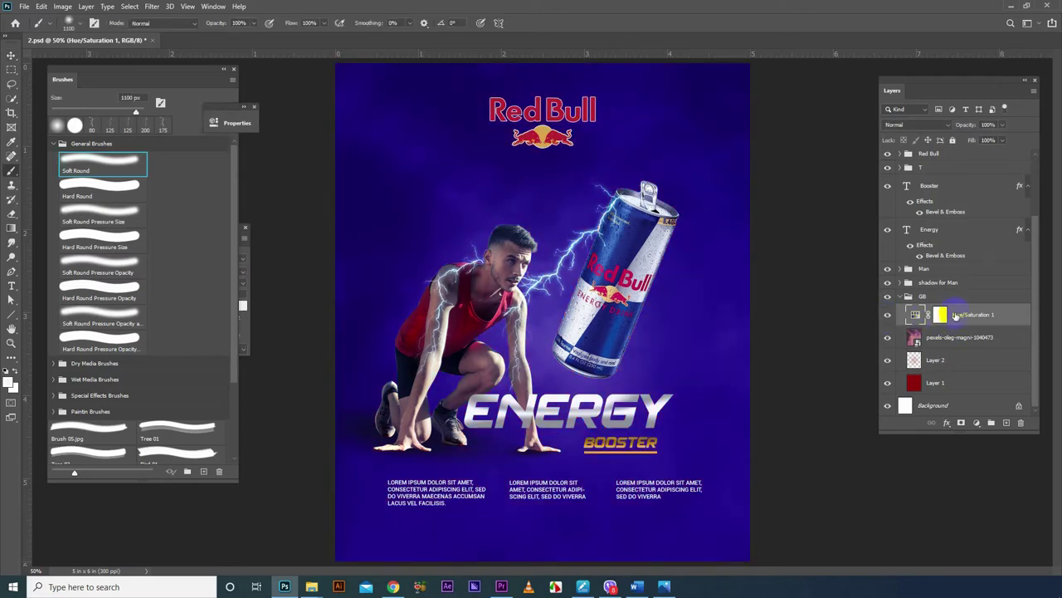
{"action": "scroll", "coordinate": [1029, 216], "scroll_direction": "up", "scroll_amount": 3}
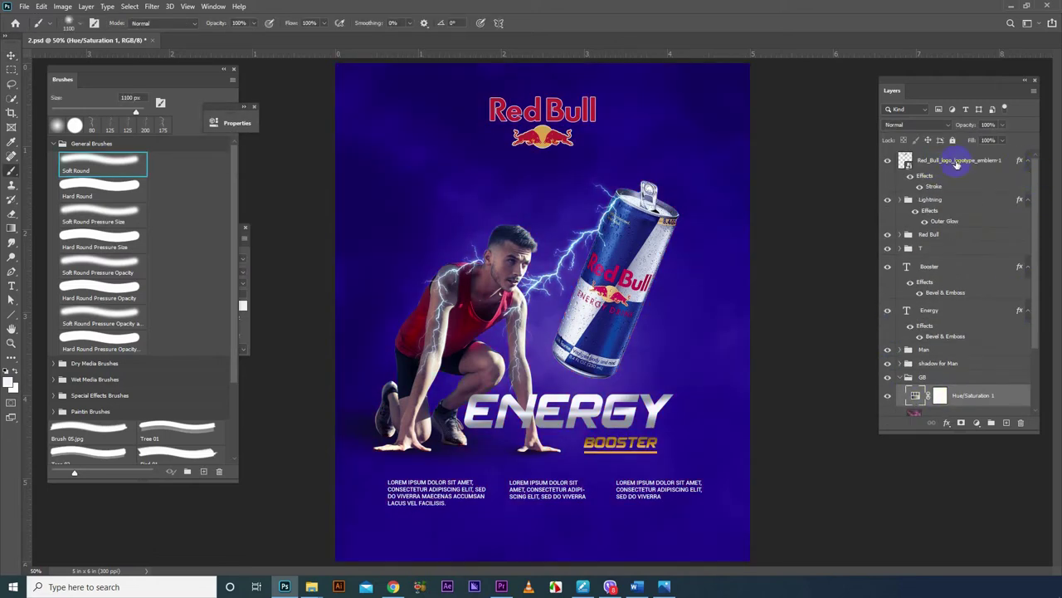
{"action": "left_click", "coordinate": [981, 165]}
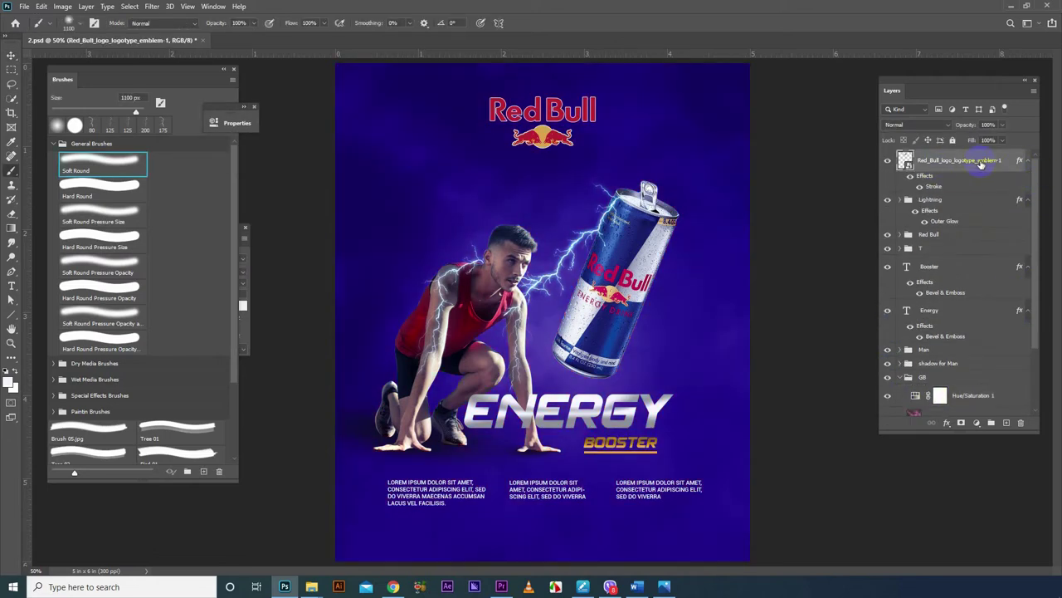
{"action": "left_click", "coordinate": [1006, 423]}
- Fill the new layer entirely with blue #1866cf
{"action": "left_click", "coordinate": [7, 381]}
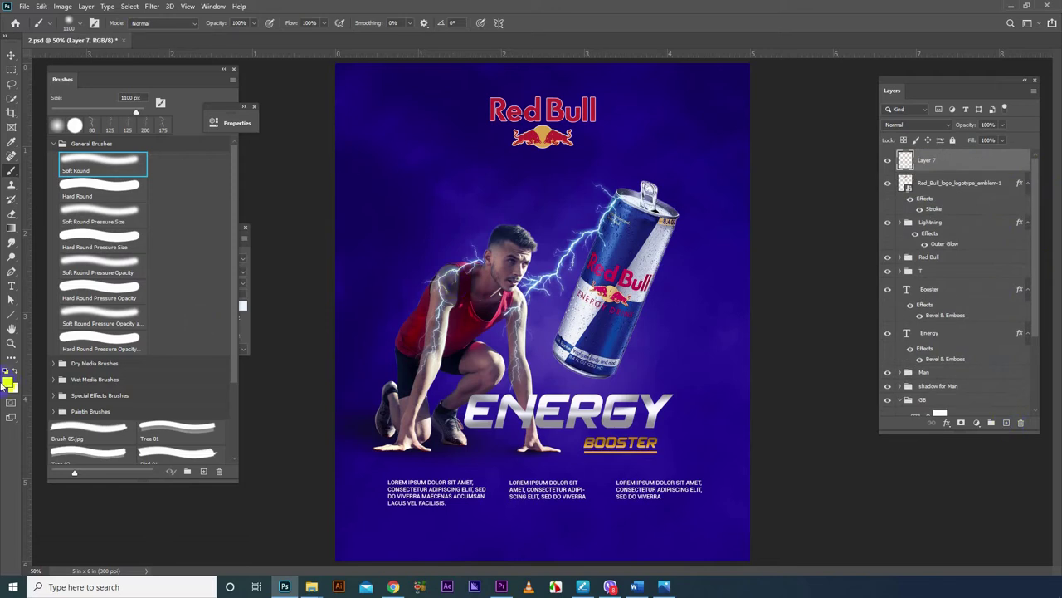
{"action": "left_click", "coordinate": [880, 267]}
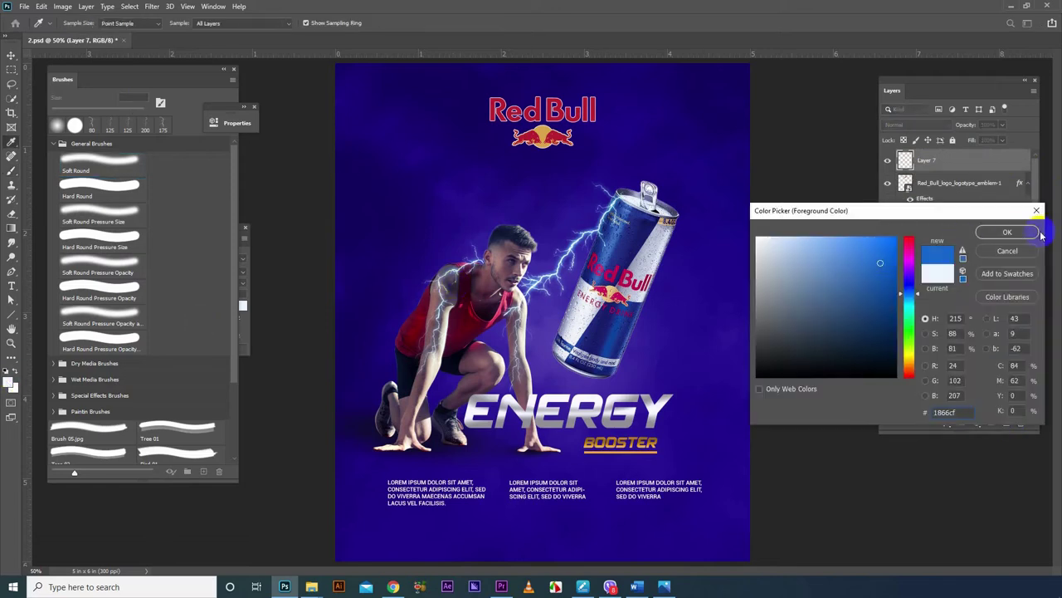
{"action": "left_click", "coordinate": [1007, 232]}
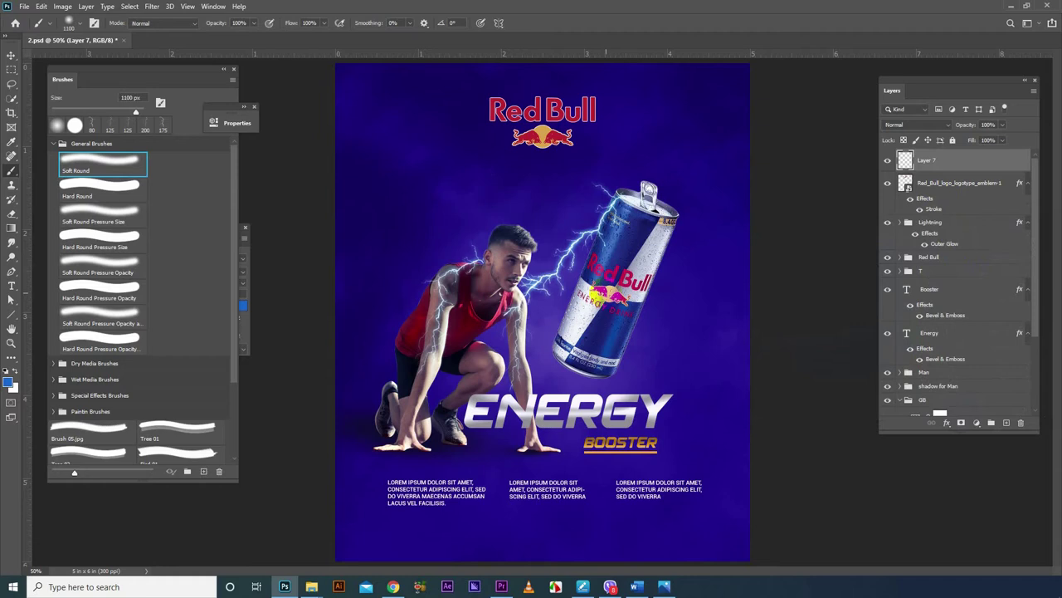
{"action": "key", "text": "alt+BackSpace"}
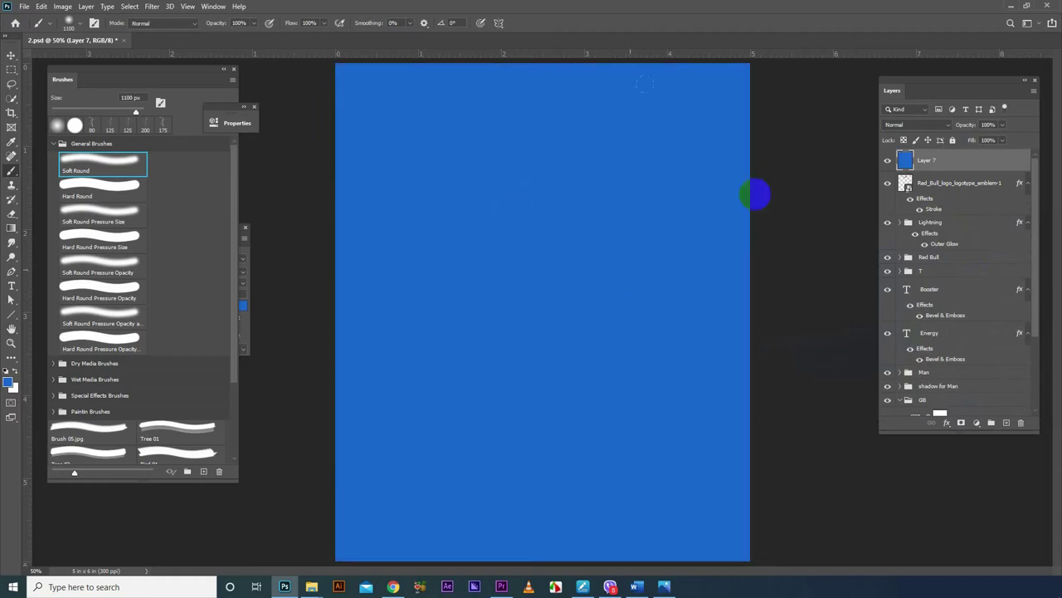
- Set the blue layer's blend mode to Color and adjust its opacity
{"action": "left_click_drag", "start_coordinate": [1002, 131], "coordinate": [989, 140]}
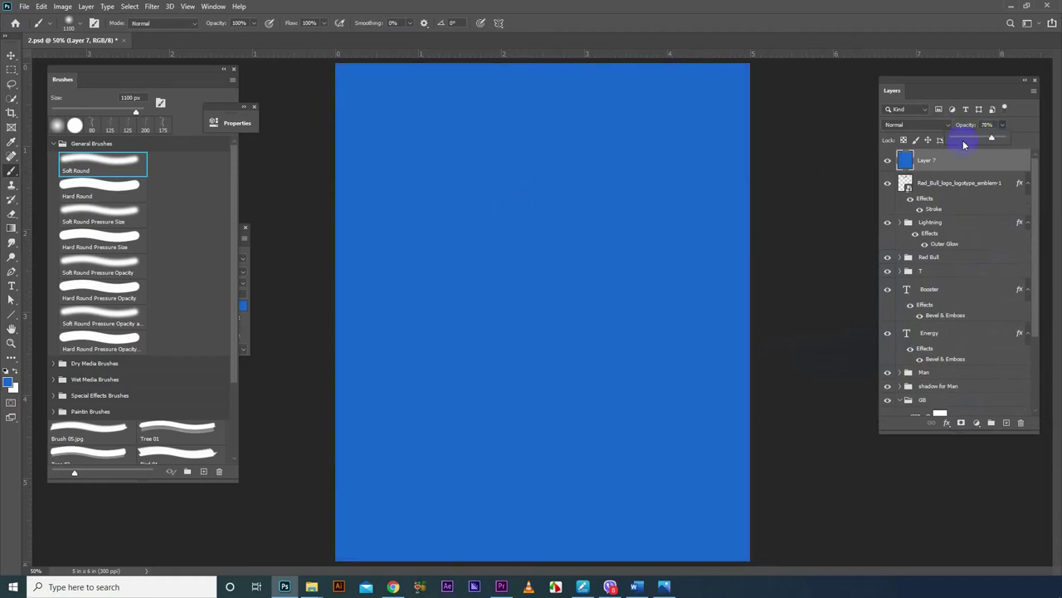
{"action": "left_click", "coordinate": [915, 126]}
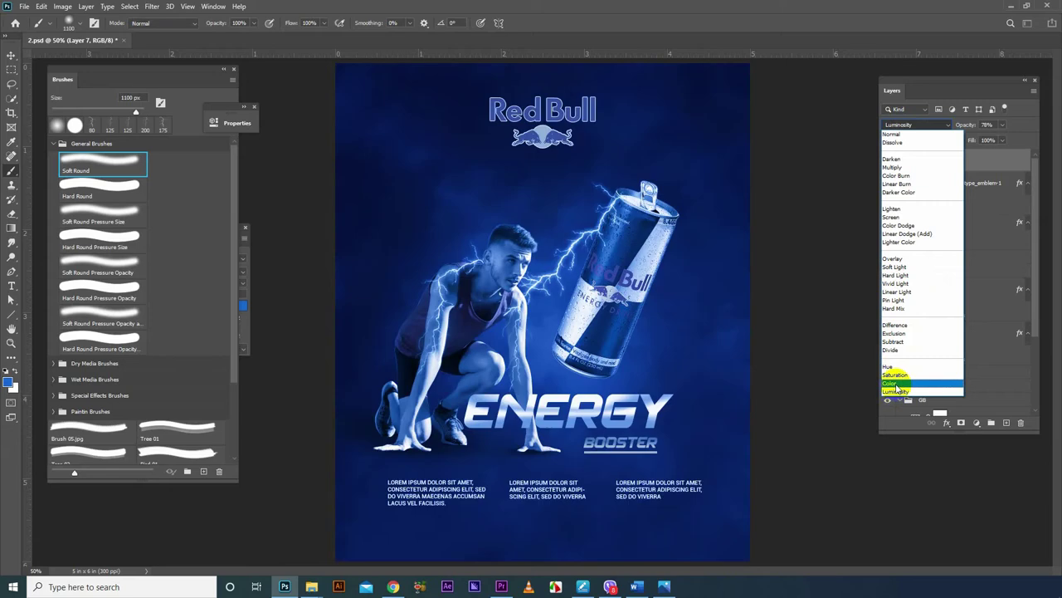
{"action": "left_click", "coordinate": [895, 384]}
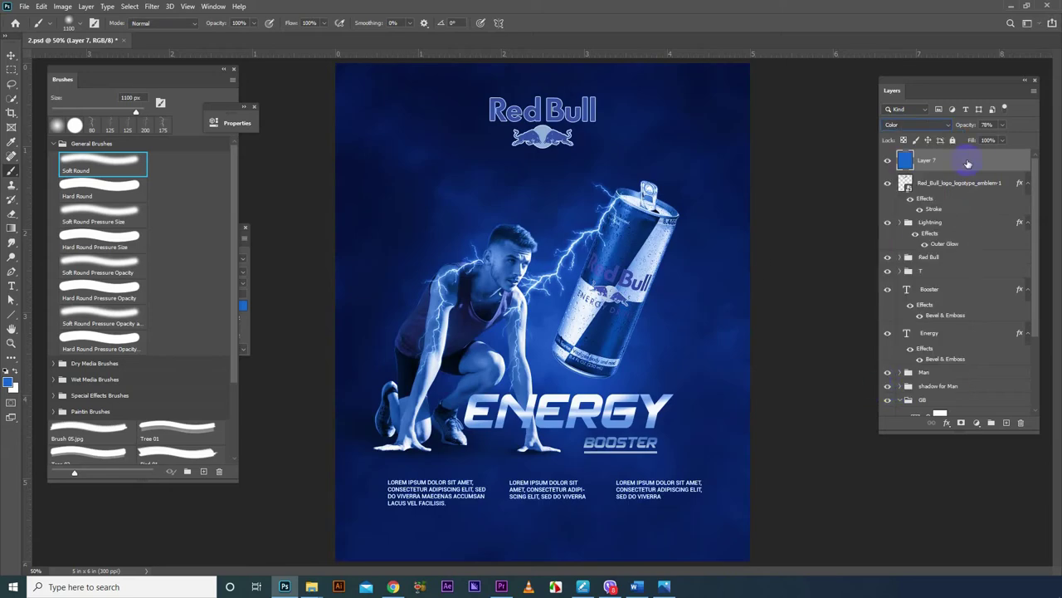
{"action": "left_click", "coordinate": [1004, 125]}
- Settle Layer 7 at 52% opacity and move it just above the GB group, comparing visibility
{"action": "left_click", "coordinate": [11, 55]}
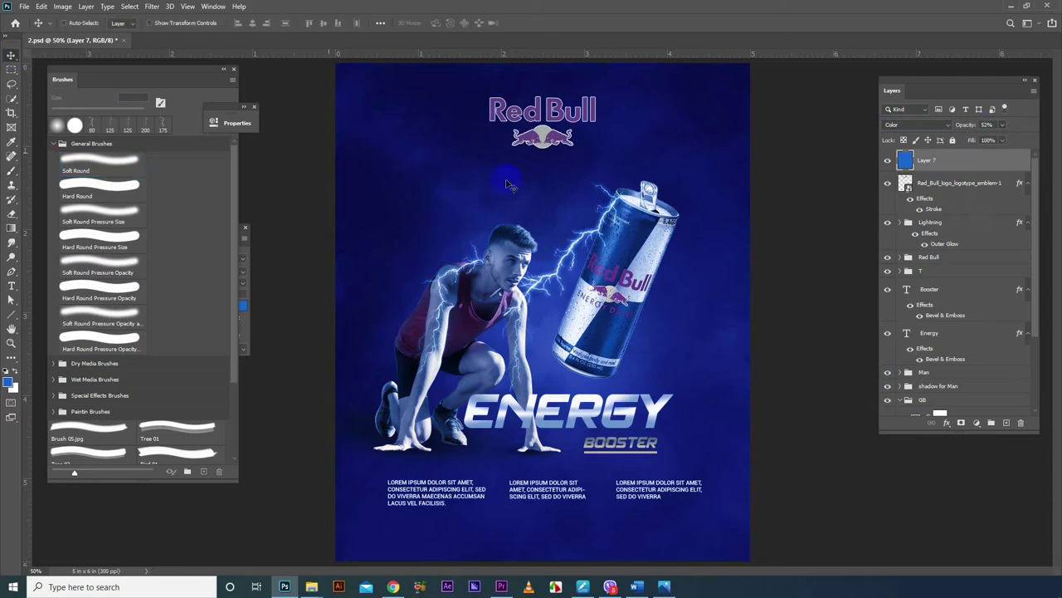
{"action": "mouse_move", "coordinate": [970, 161]}
{"action": "left_mouse_down"}
{"action": "mouse_move", "coordinate": [967, 254]}
{"action": "mouse_move", "coordinate": [956, 147]}
{"action": "mouse_move", "coordinate": [955, 373]}
{"action": "mouse_move", "coordinate": [943, 397]}
{"action": "left_mouse_up"}
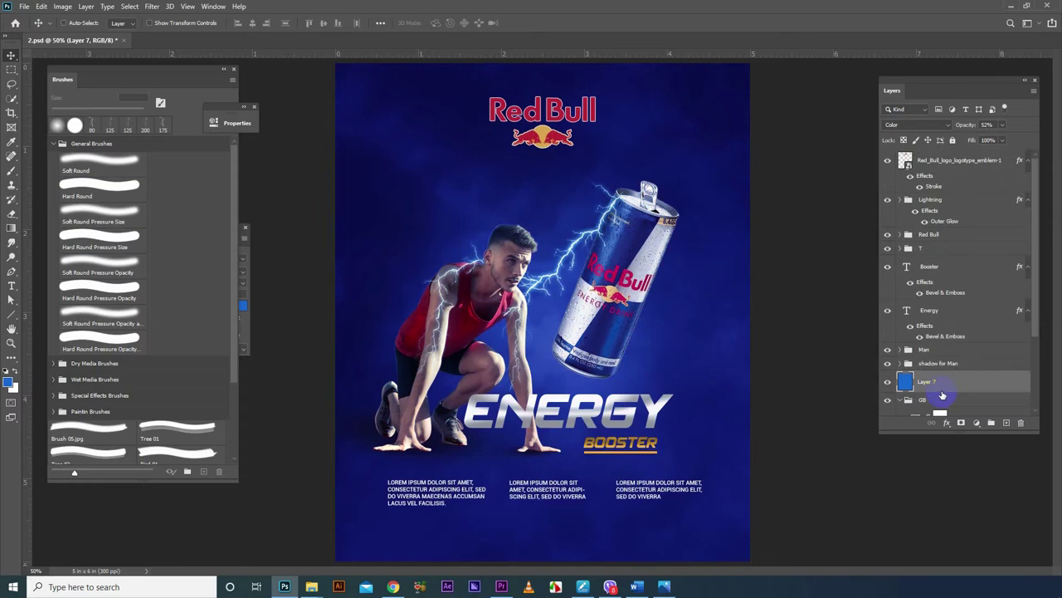
{"action": "left_click", "coordinate": [888, 383]}
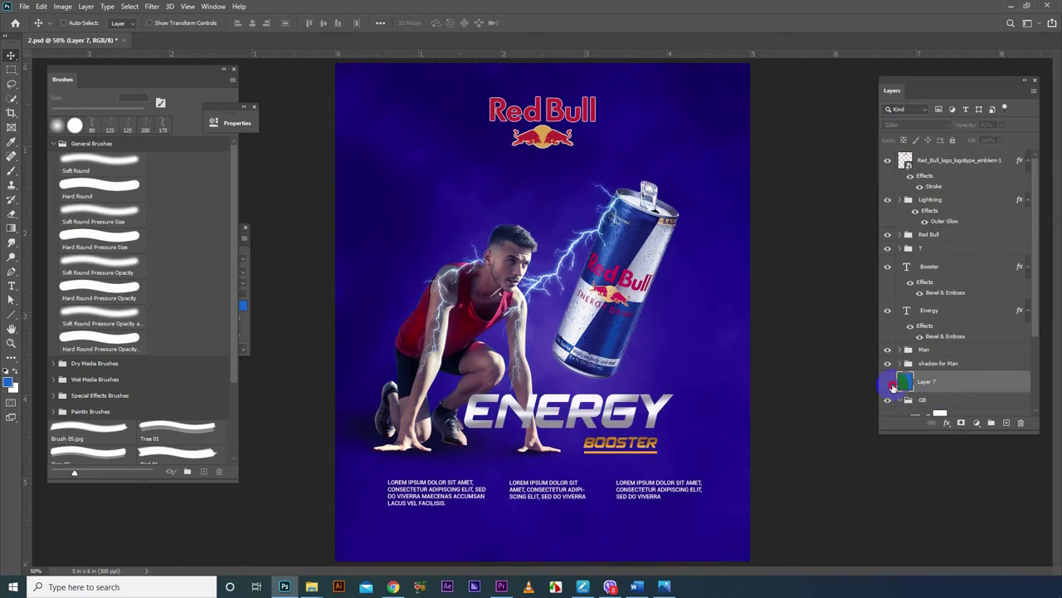
{"action": "left_click", "coordinate": [888, 383]}
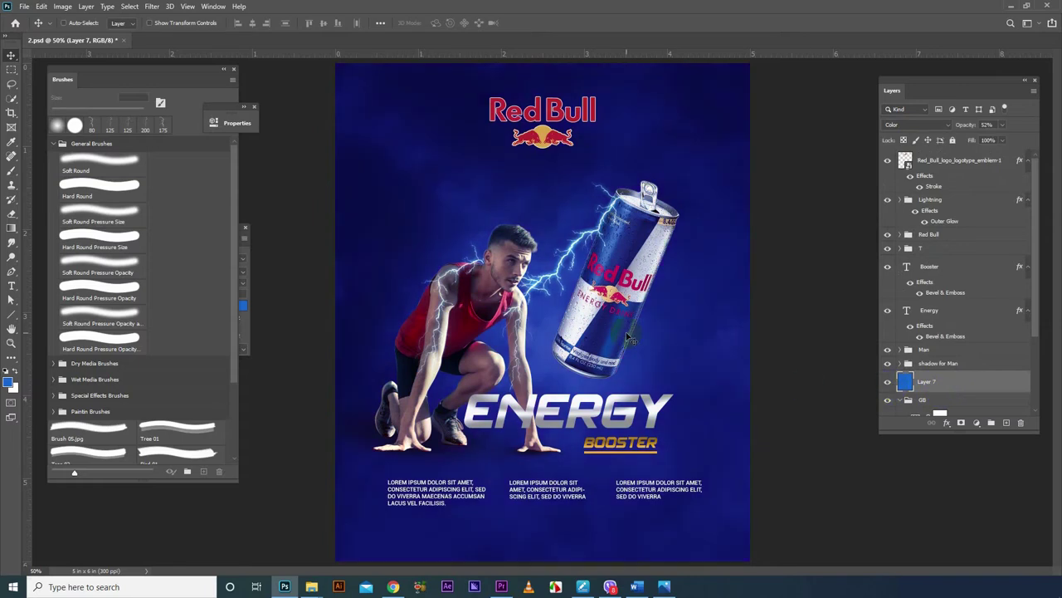
{"action": "scroll", "coordinate": [925, 357], "scroll_direction": "down", "scroll_amount": 3}
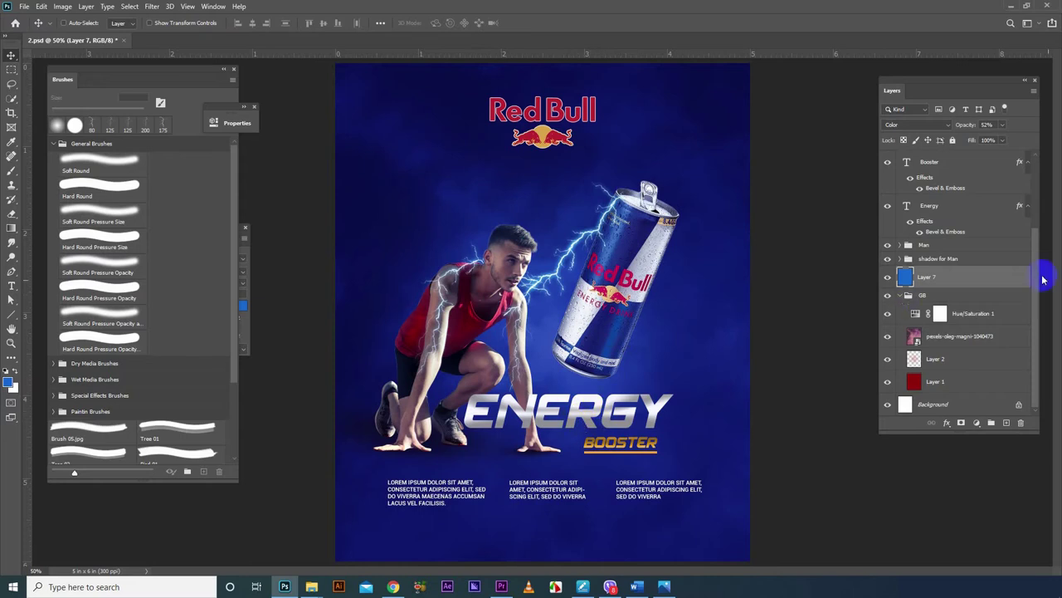
{"action": "left_click_drag", "start_coordinate": [1038, 278], "coordinate": [1039, 213]}
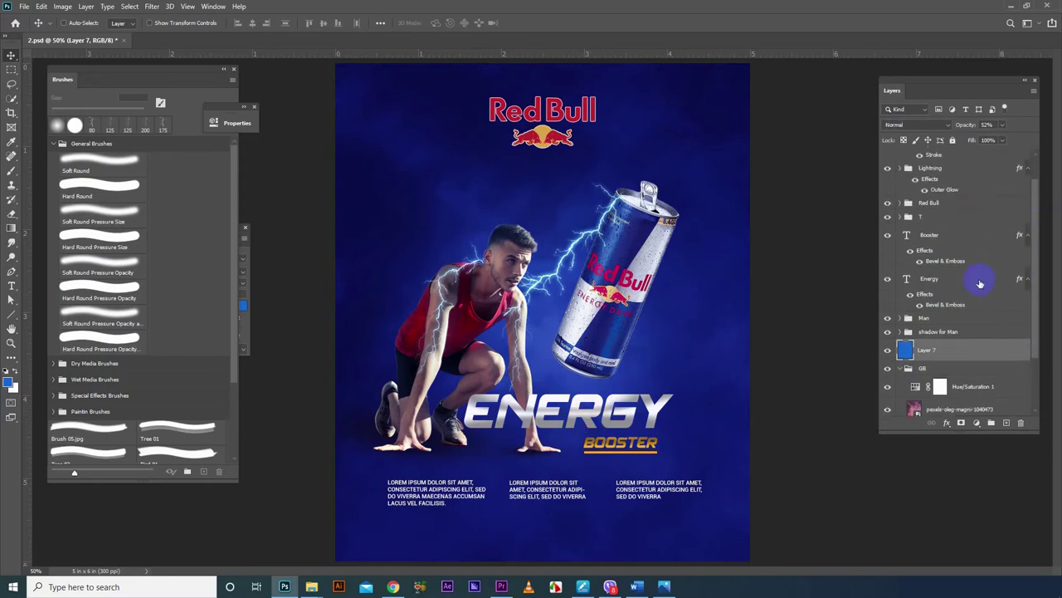
{"action": "left_click", "coordinate": [953, 282]}
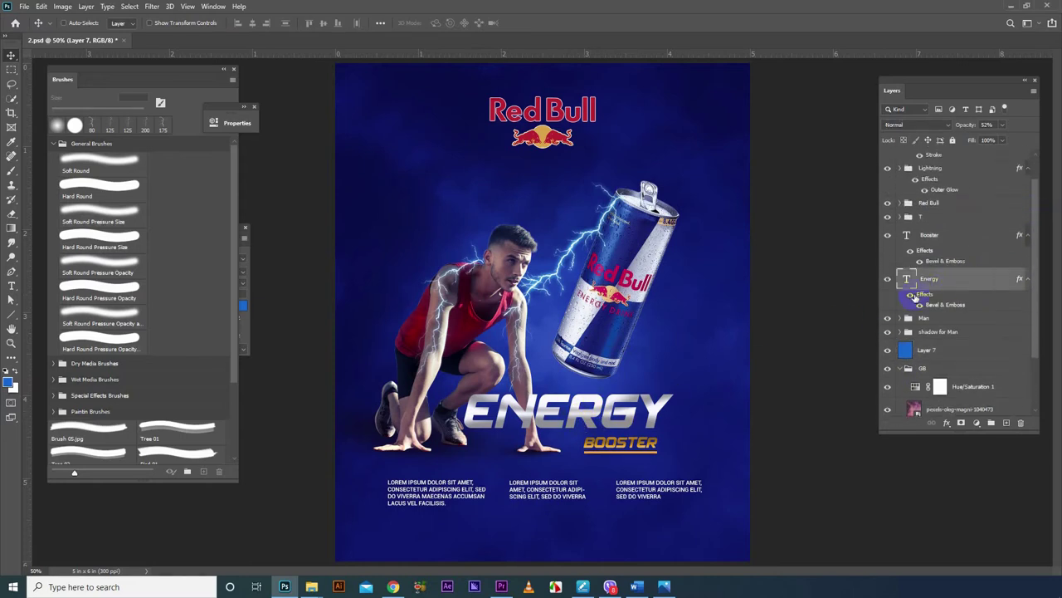
- Add a Normal, 100% opacity drop shadow to ENERGY with distance 20, spread 0 and size 0
{"action": "double_click", "coordinate": [969, 280]}
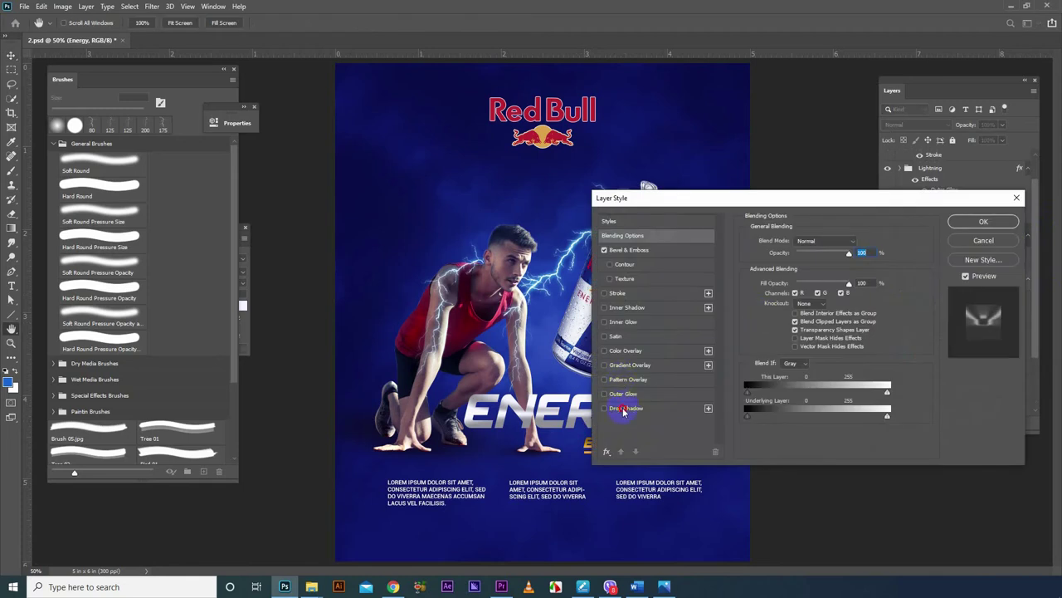
{"action": "left_click", "coordinate": [625, 408]}
{"action": "left_click_drag", "start_coordinate": [703, 197], "coordinate": [813, 108]}
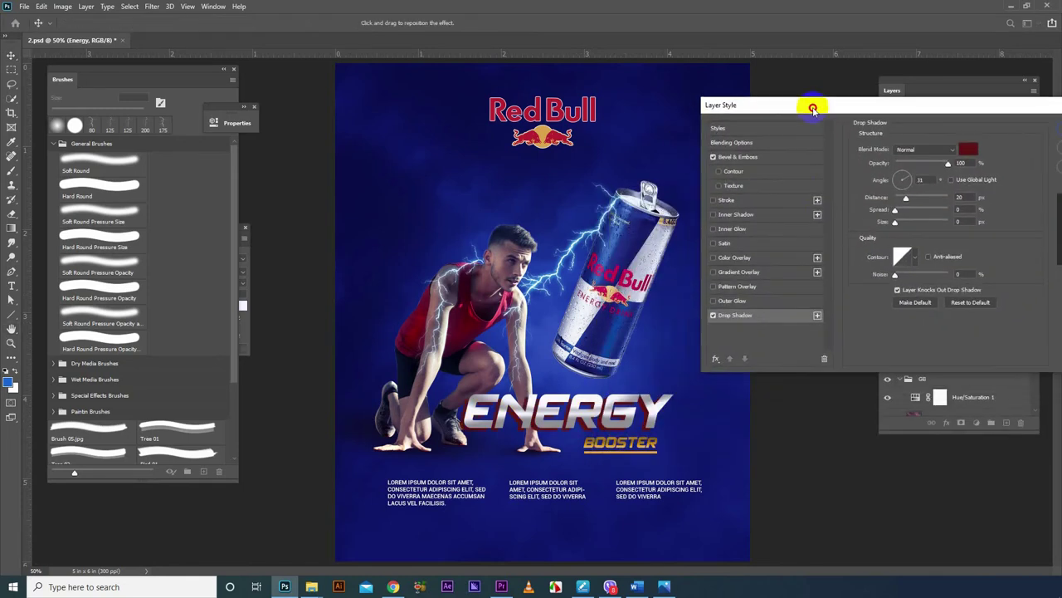
{"action": "left_click", "coordinate": [936, 149]}
{"action": "left_click", "coordinate": [936, 157]}
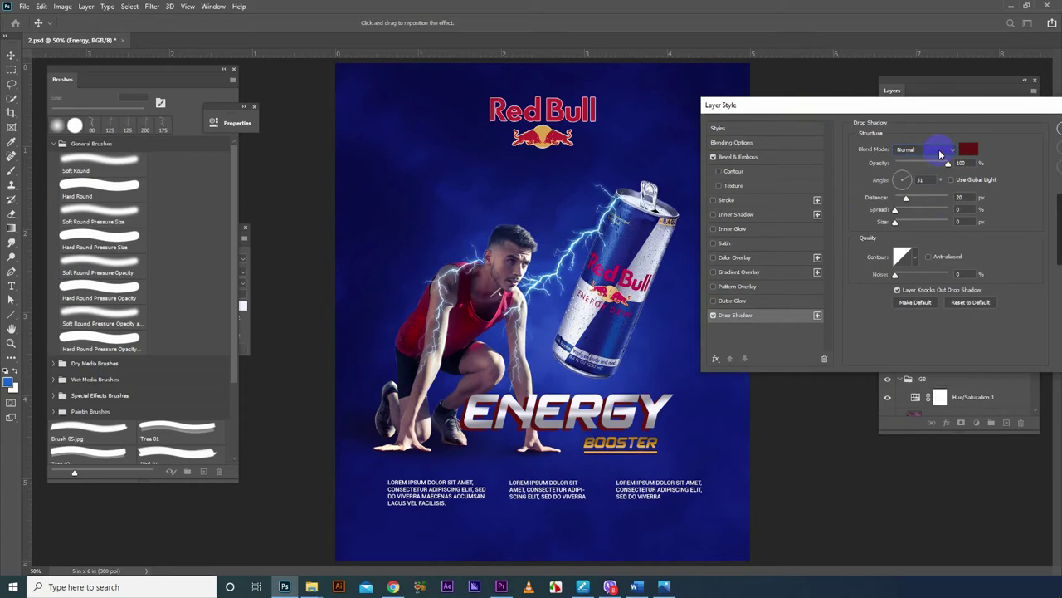
{"action": "left_click", "coordinate": [945, 164]}
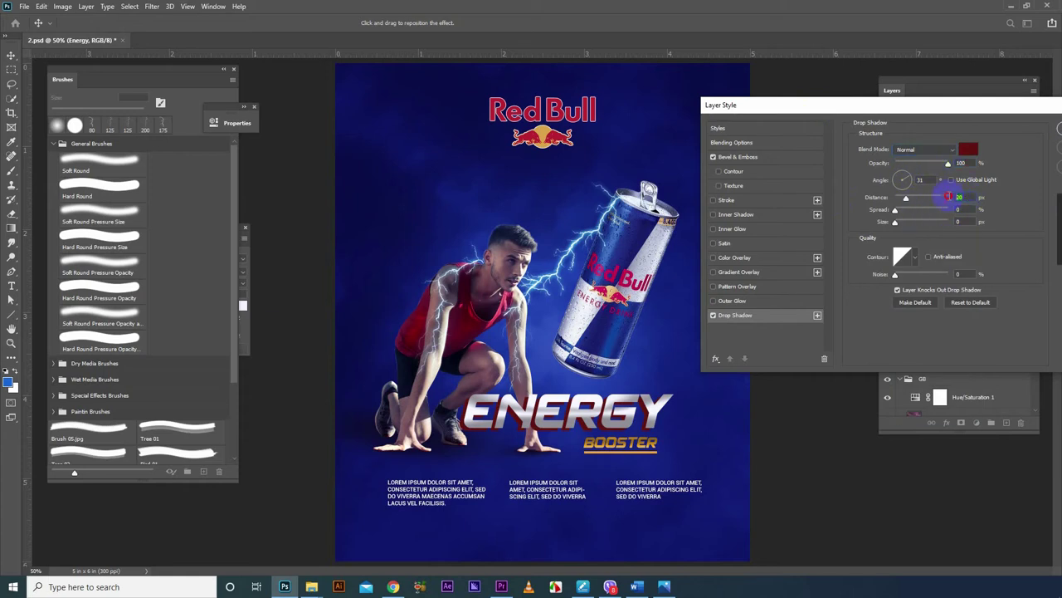
{"action": "left_click", "coordinate": [963, 209]}
{"action": "left_click", "coordinate": [959, 221]}
- Colour the drop shadow dark red #611313 and apply the layer style
{"action": "left_click", "coordinate": [969, 152]}
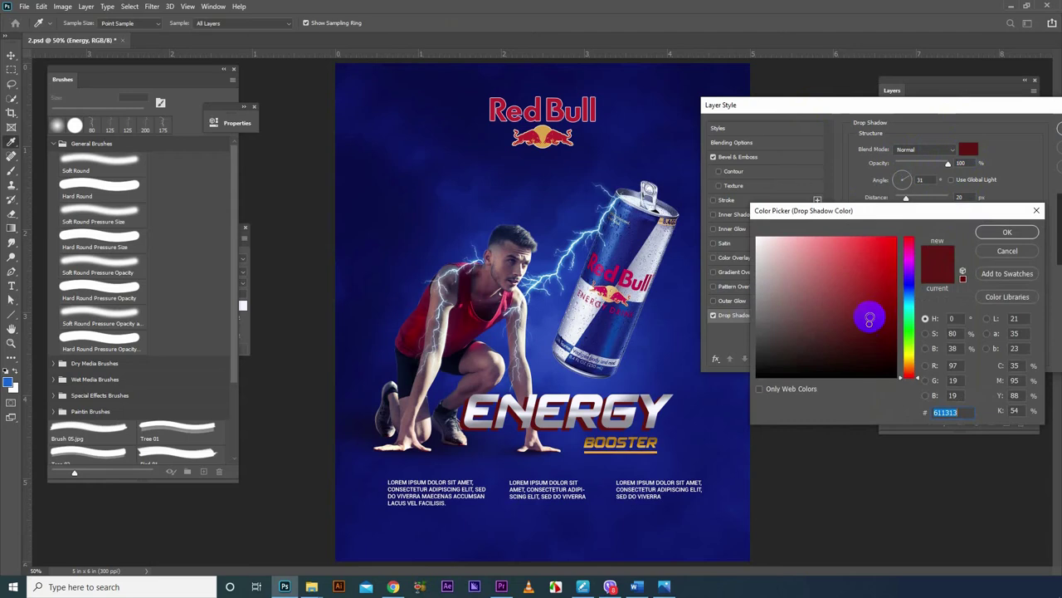
{"action": "left_click_drag", "start_coordinate": [871, 313], "coordinate": [868, 323]}
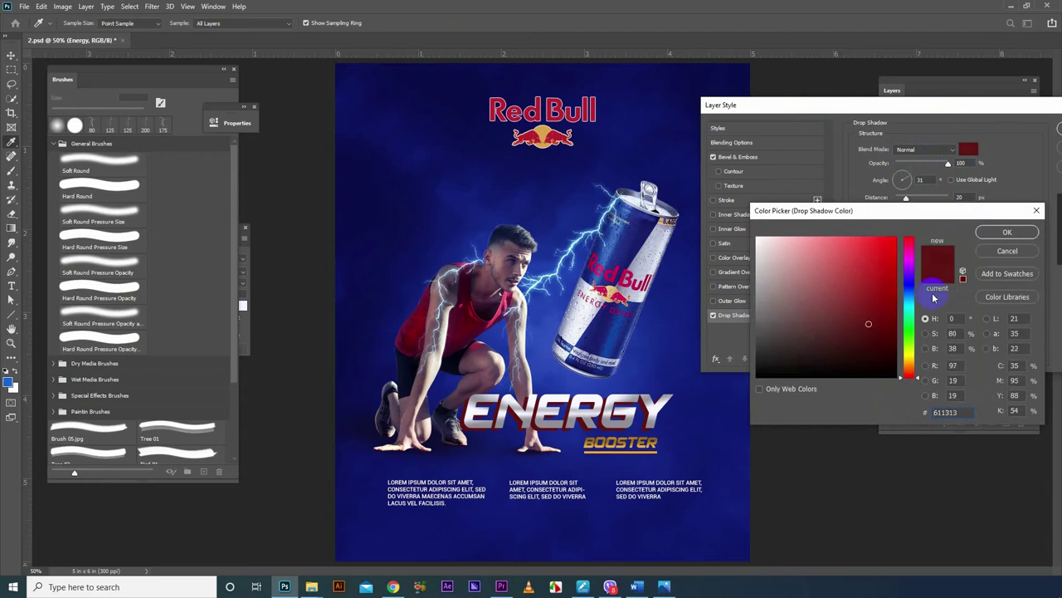
{"action": "left_click", "coordinate": [1004, 233]}
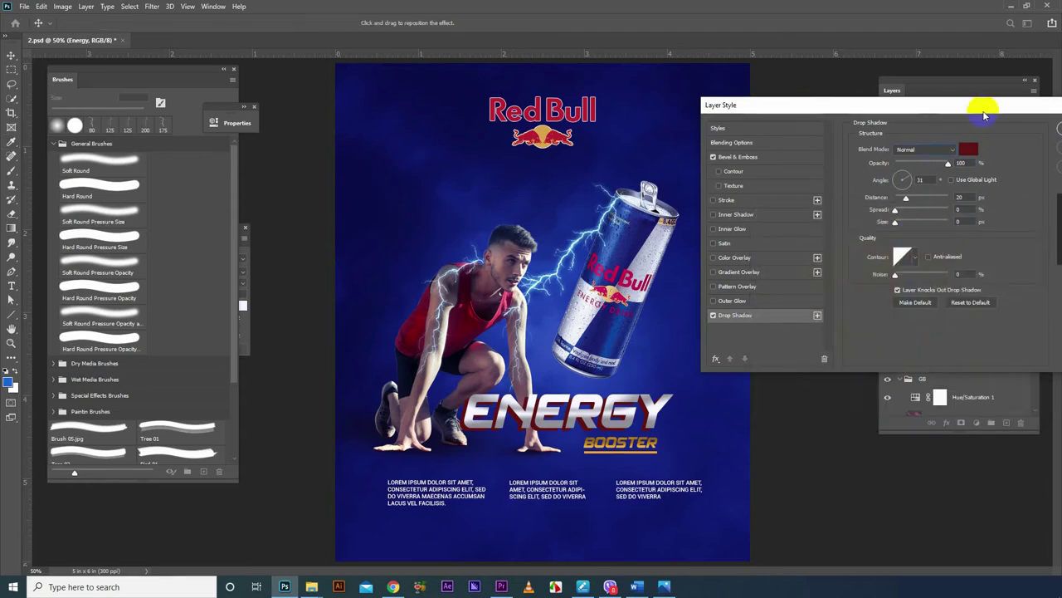
{"action": "left_click_drag", "start_coordinate": [984, 103], "coordinate": [885, 103]}
{"action": "left_click", "coordinate": [972, 124]}
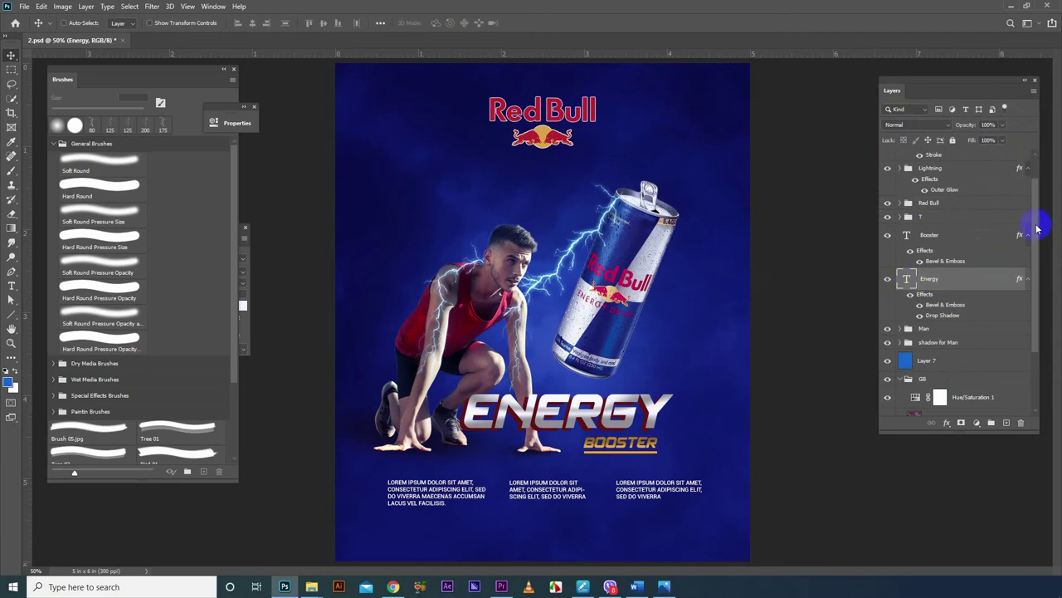
- Select the topmost logo layer in the Layers panel
{"action": "scroll", "coordinate": [1039, 207], "scroll_direction": "up", "scroll_amount": 2}
{"action": "left_click", "coordinate": [959, 164]}
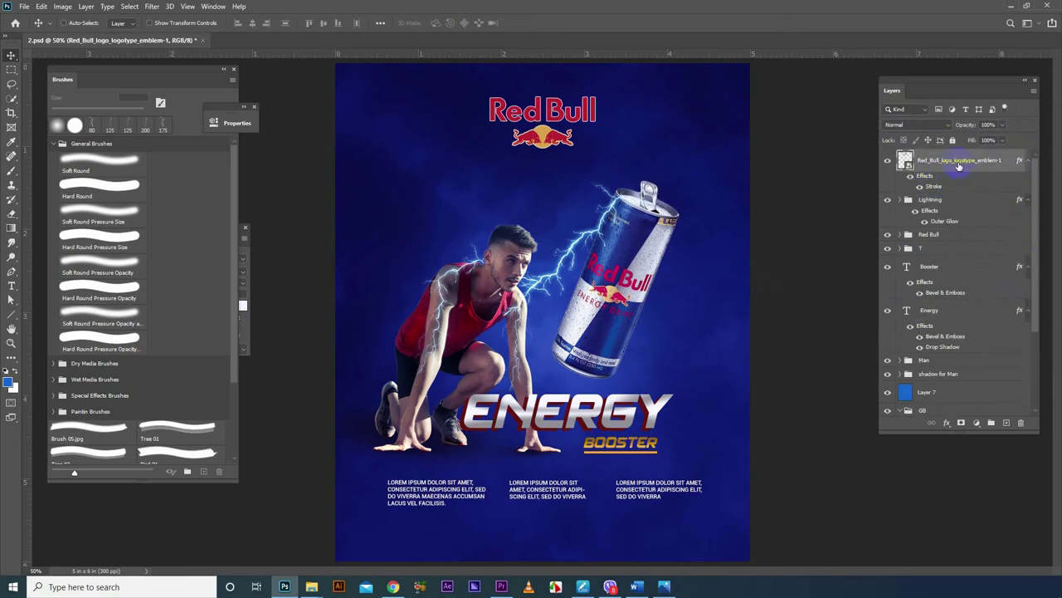
{"action": "scroll", "coordinate": [967, 205], "scroll_direction": "down", "scroll_amount": 1}
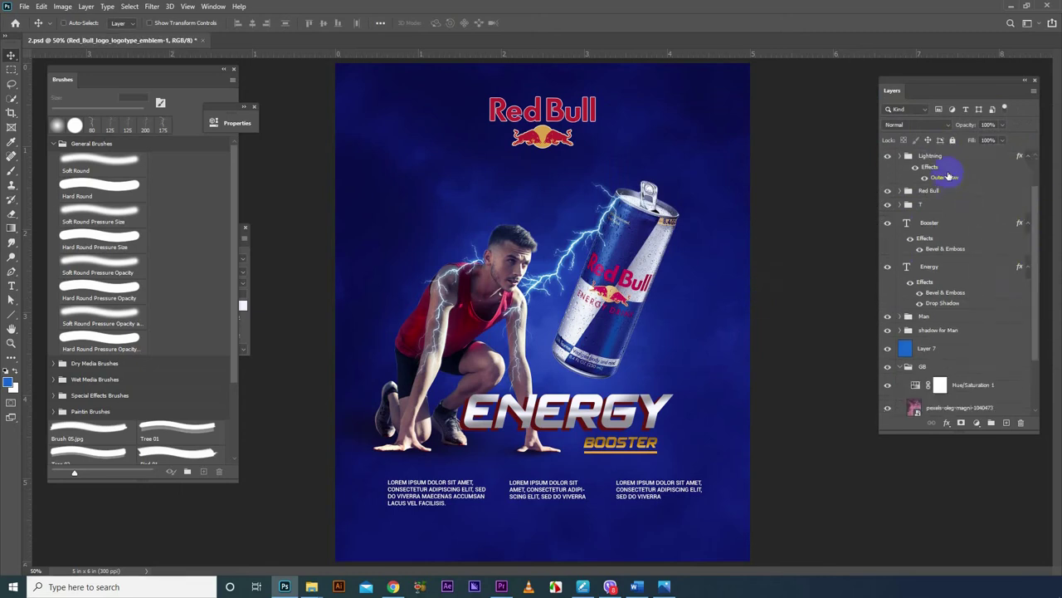
{"action": "scroll", "coordinate": [951, 174], "scroll_direction": "up", "scroll_amount": 1}
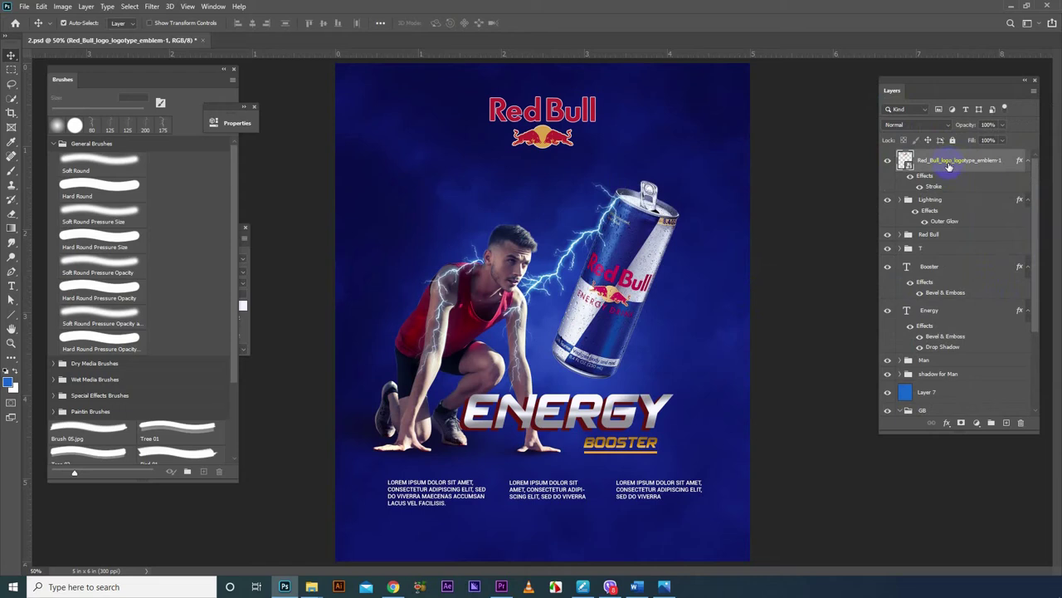
- Stamp all visible layers into a new Layer 8, undo the stray move, and convert it to a Smart Object
{"action": "key", "text": "ctrl+shift+alt+e"}
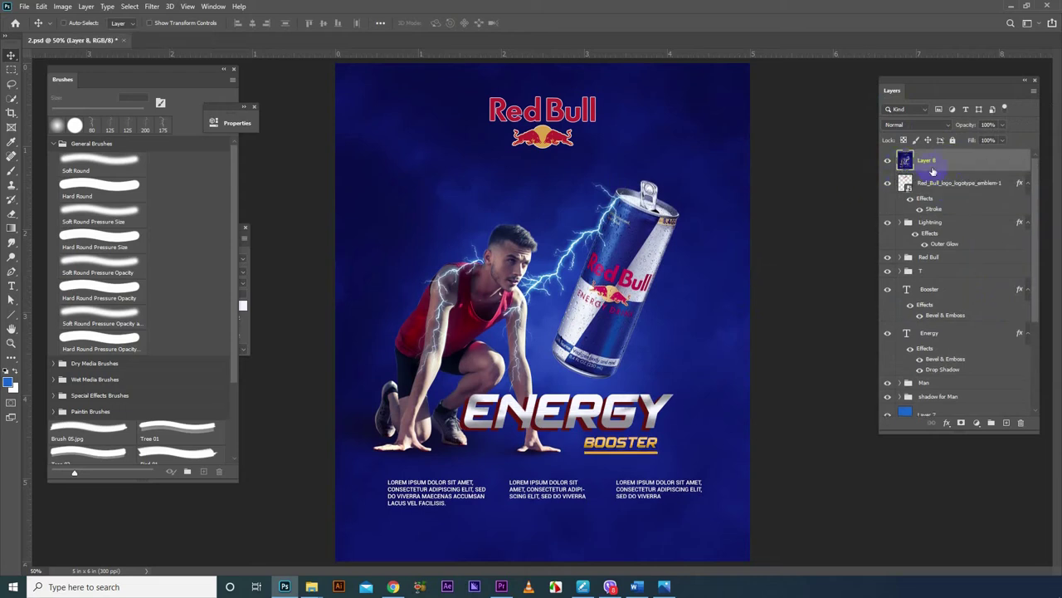
{"action": "left_click_drag", "start_coordinate": [668, 305], "coordinate": [641, 302]}
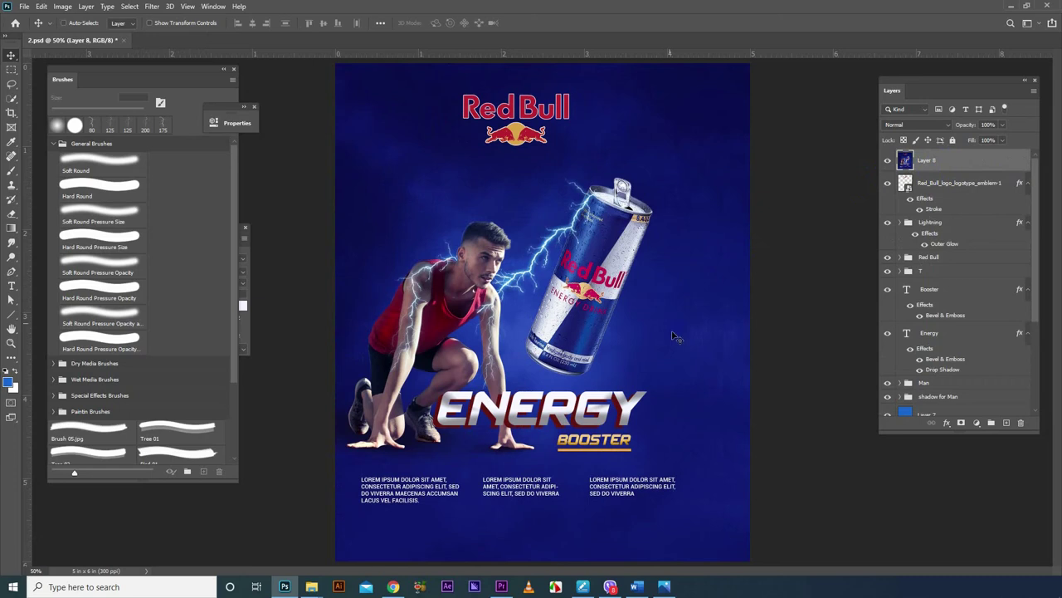
{"action": "key", "text": "ctrl+z"}
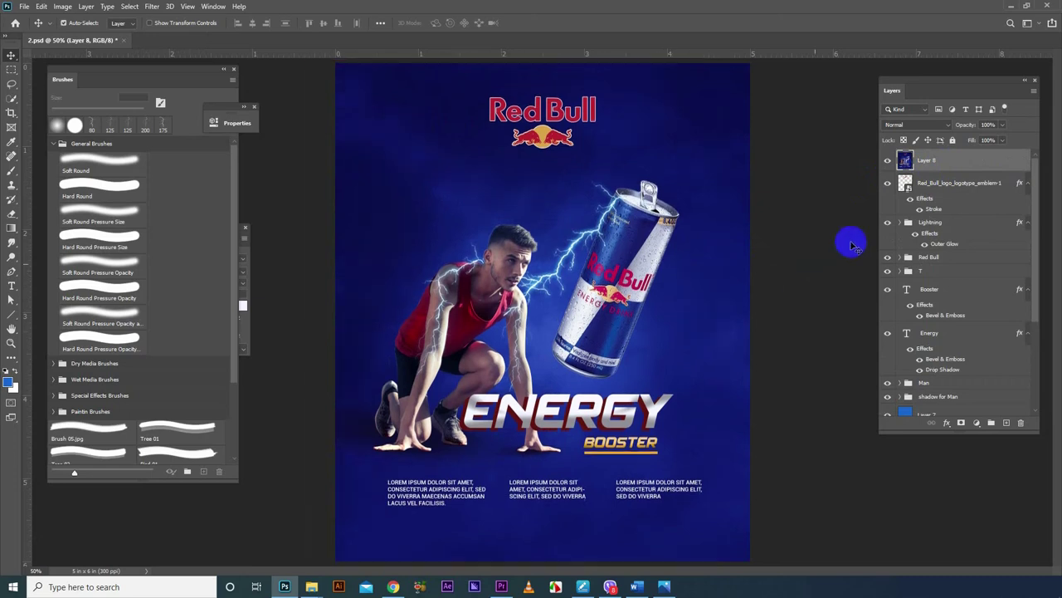
{"action": "right_click", "coordinate": [972, 162]}
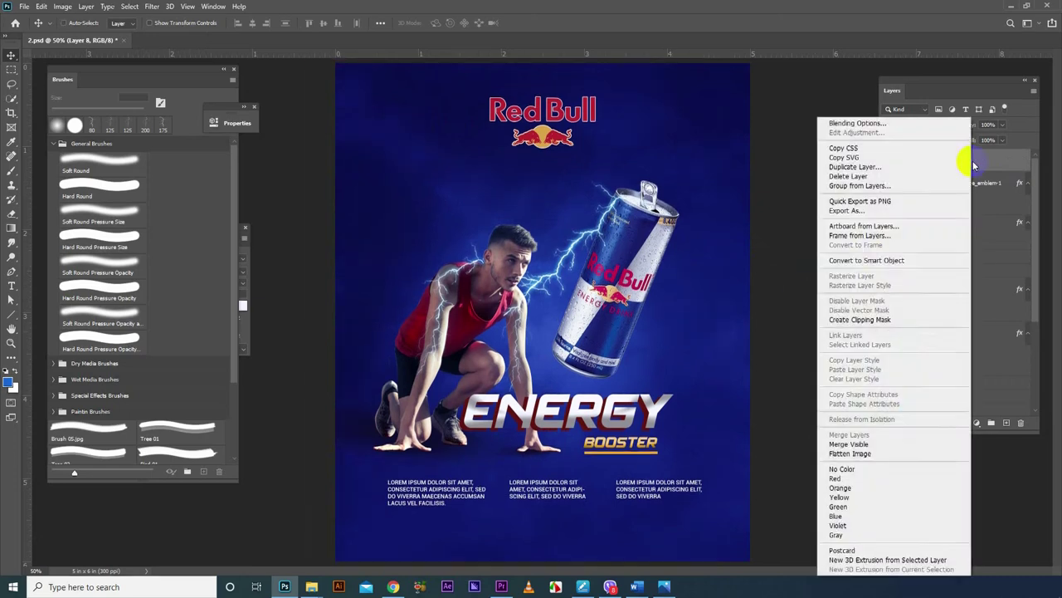
{"action": "left_click", "coordinate": [866, 261]}
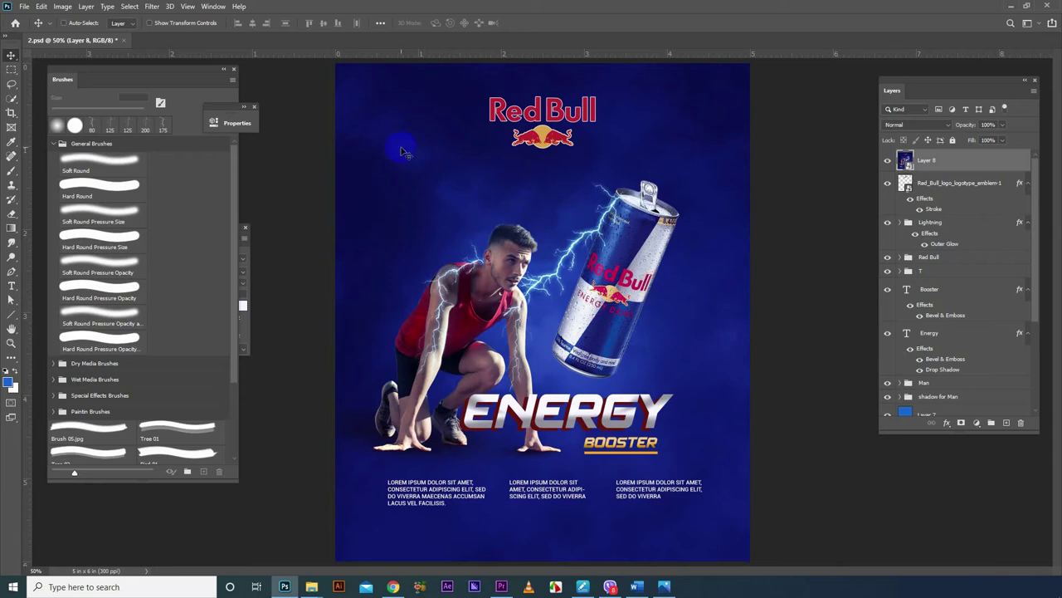
- Open the Camera Raw Filter and set Temperature to -6
{"action": "left_click", "coordinate": [151, 8]}
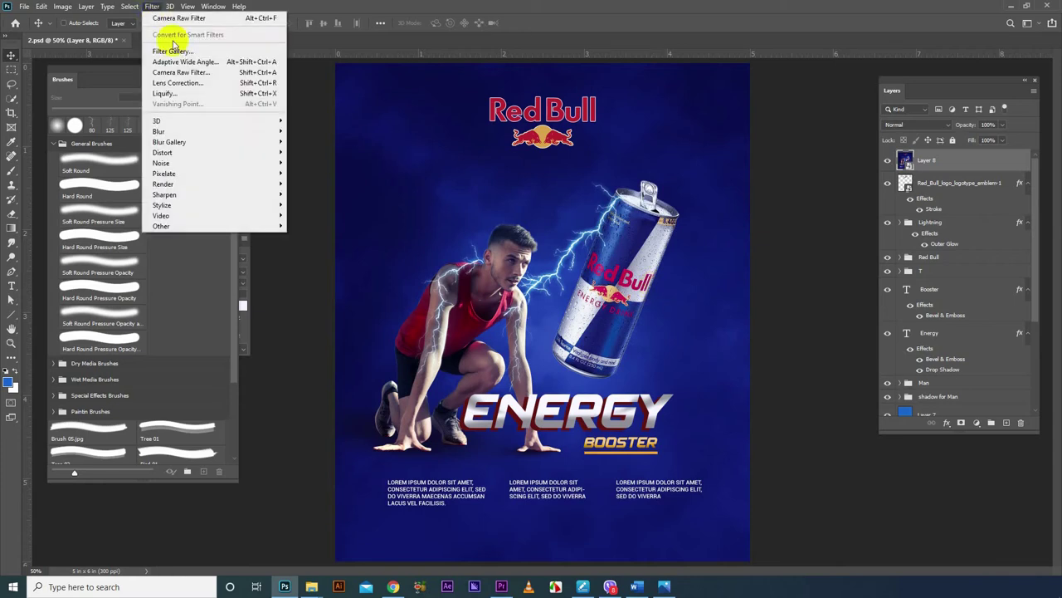
{"action": "left_click", "coordinate": [209, 73]}
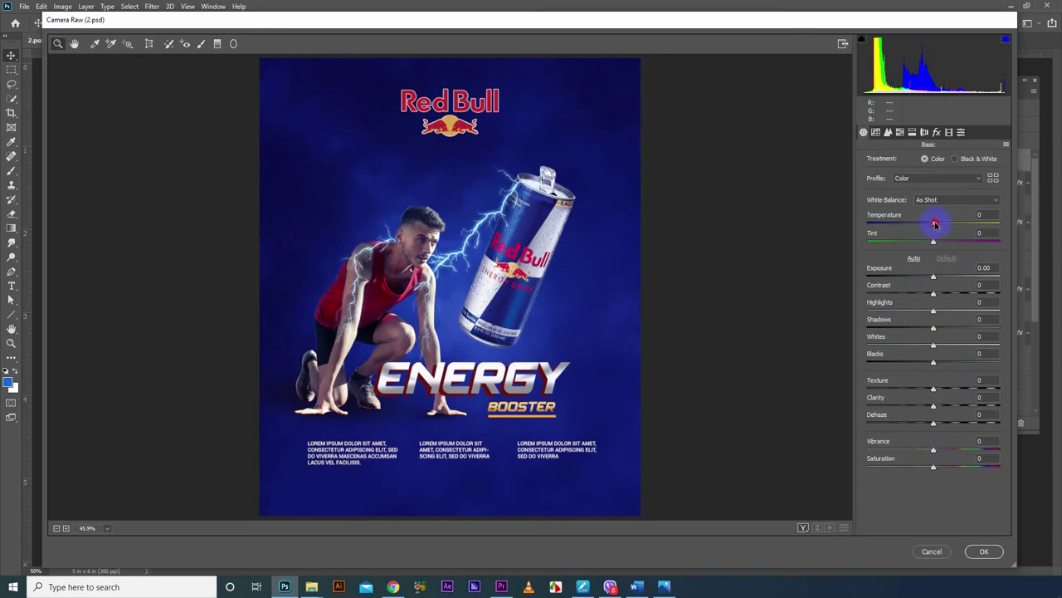
{"action": "left_click_drag", "start_coordinate": [935, 224], "coordinate": [932, 224]}
{"action": "left_click", "coordinate": [980, 215]}
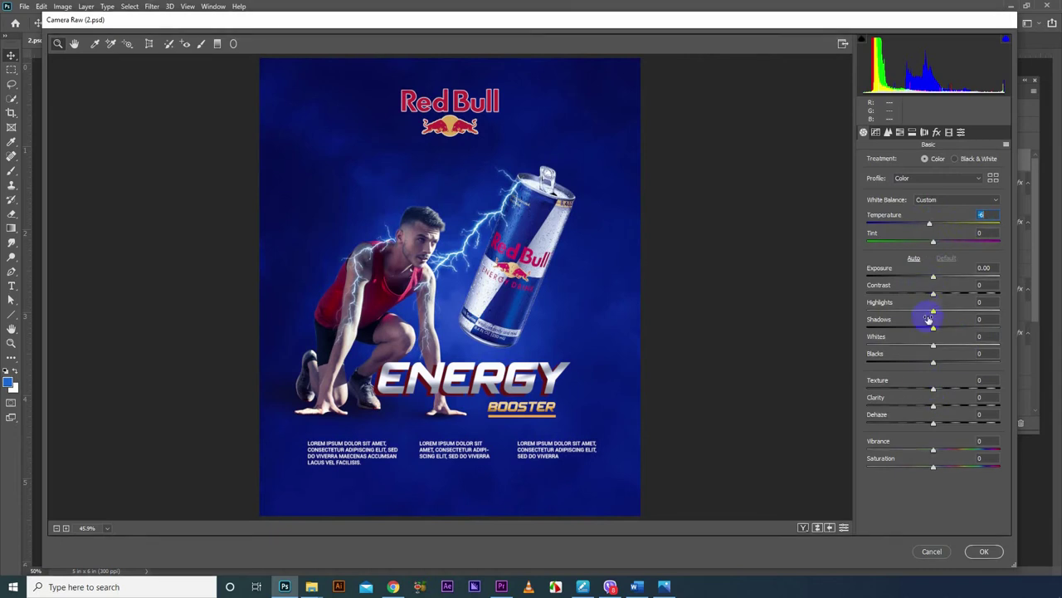
- Set Vibrance +7, Clarity +12, Blacks -19 and Shadows -15 in the Basic panel
{"action": "left_click", "coordinate": [937, 450]}
{"action": "left_click_drag", "start_coordinate": [937, 450], "coordinate": [939, 450]}
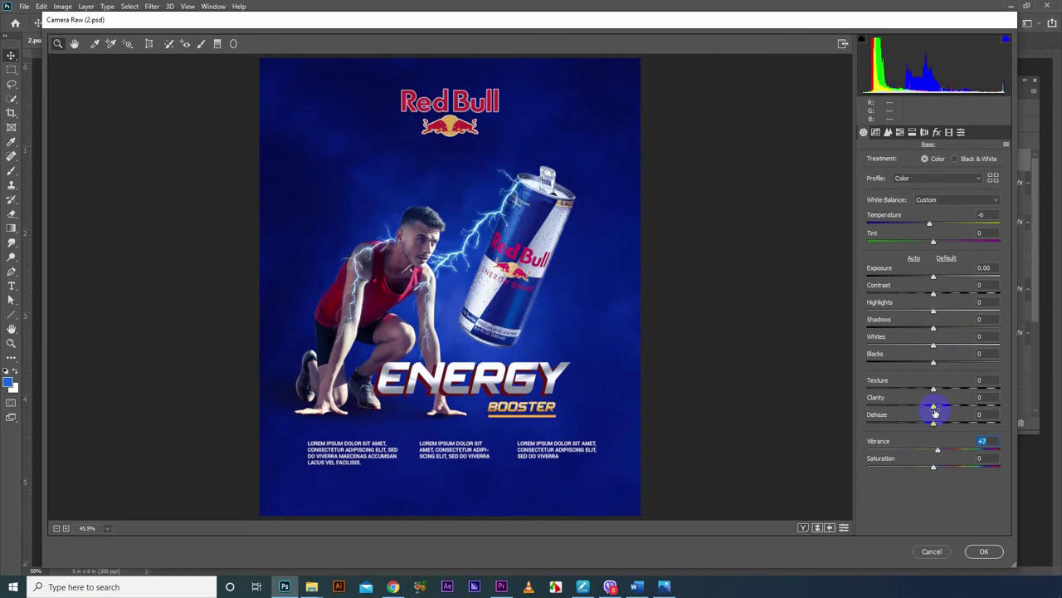
{"action": "left_click_drag", "start_coordinate": [935, 408], "coordinate": [943, 409]}
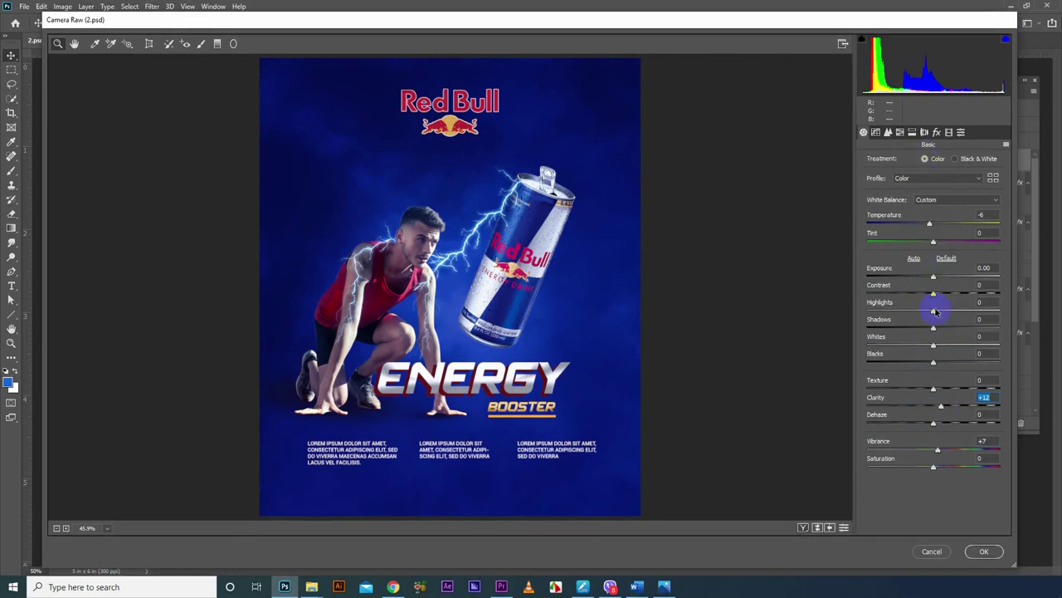
{"action": "left_click_drag", "start_coordinate": [933, 365], "coordinate": [911, 366]}
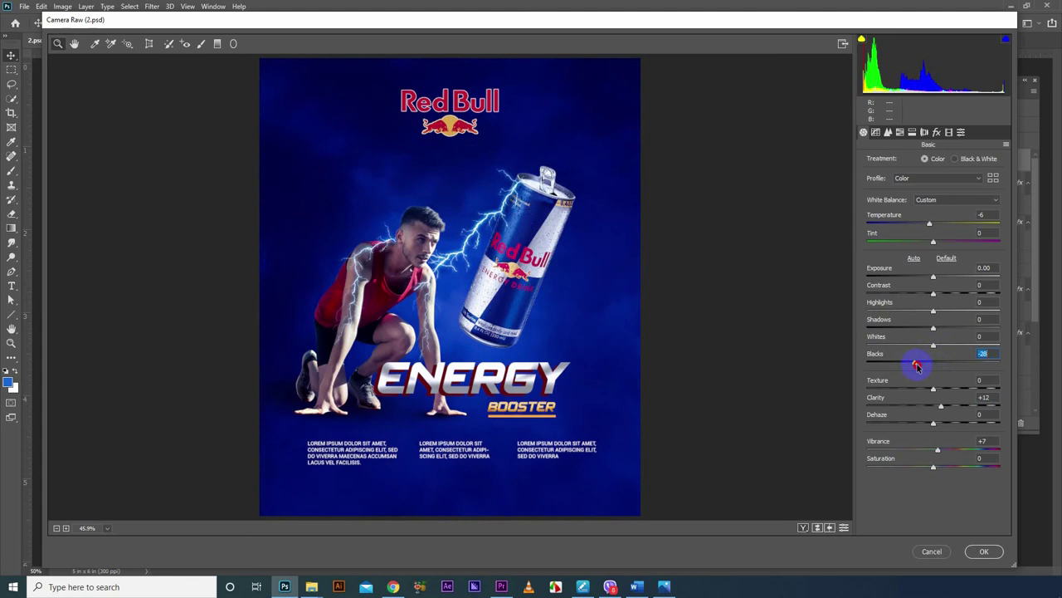
{"action": "left_click_drag", "start_coordinate": [911, 366], "coordinate": [923, 329]}
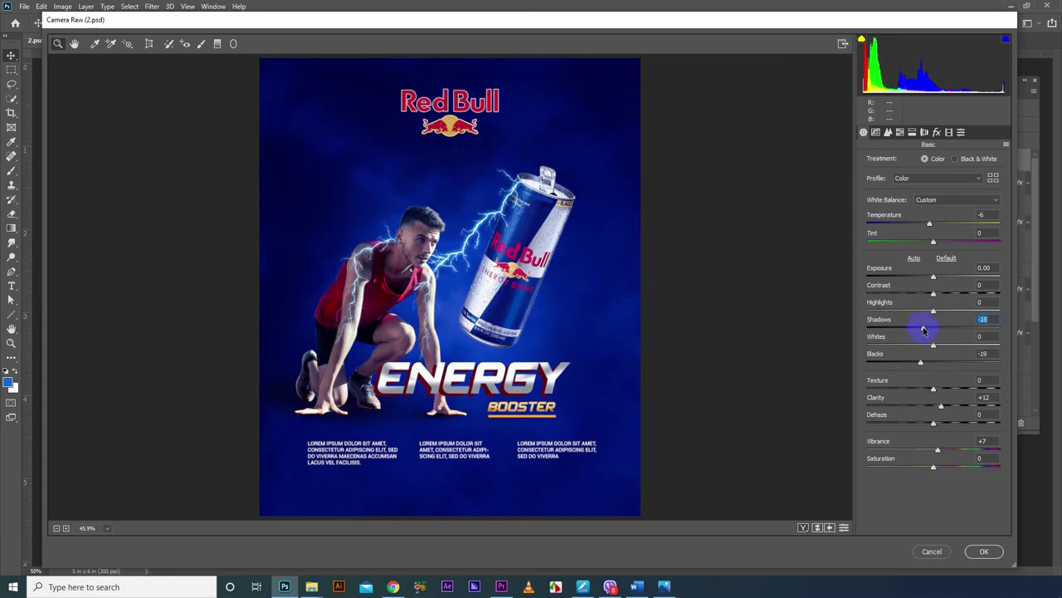
- Add a post-crop vignette with Amount -23 and Feather 59, then apply Camera Raw
{"action": "left_click", "coordinate": [937, 133]}
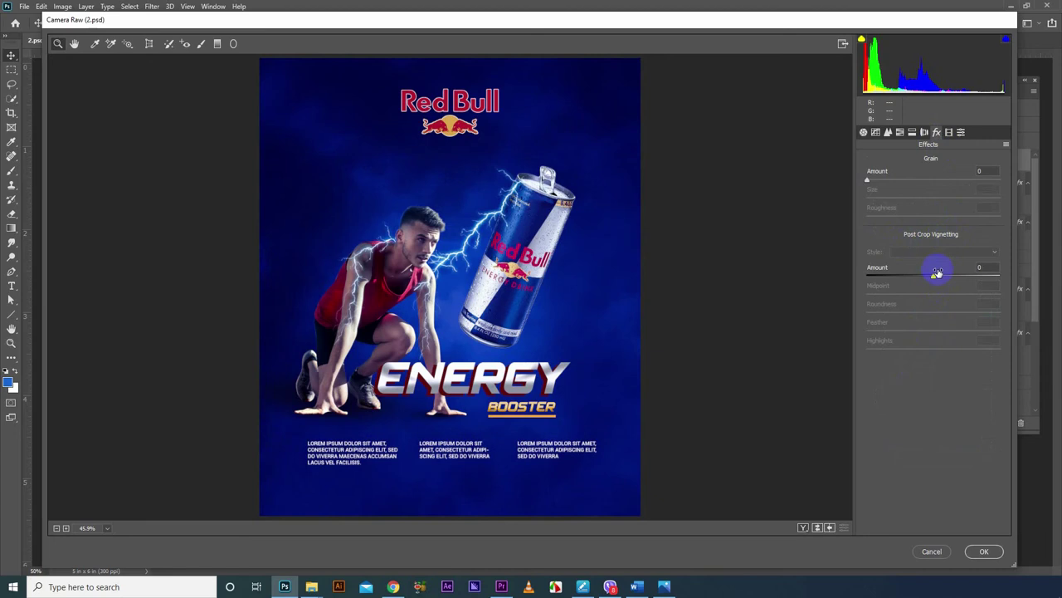
{"action": "left_click_drag", "start_coordinate": [934, 277], "coordinate": [920, 277]}
{"action": "left_click_drag", "start_coordinate": [934, 331], "coordinate": [946, 333]}
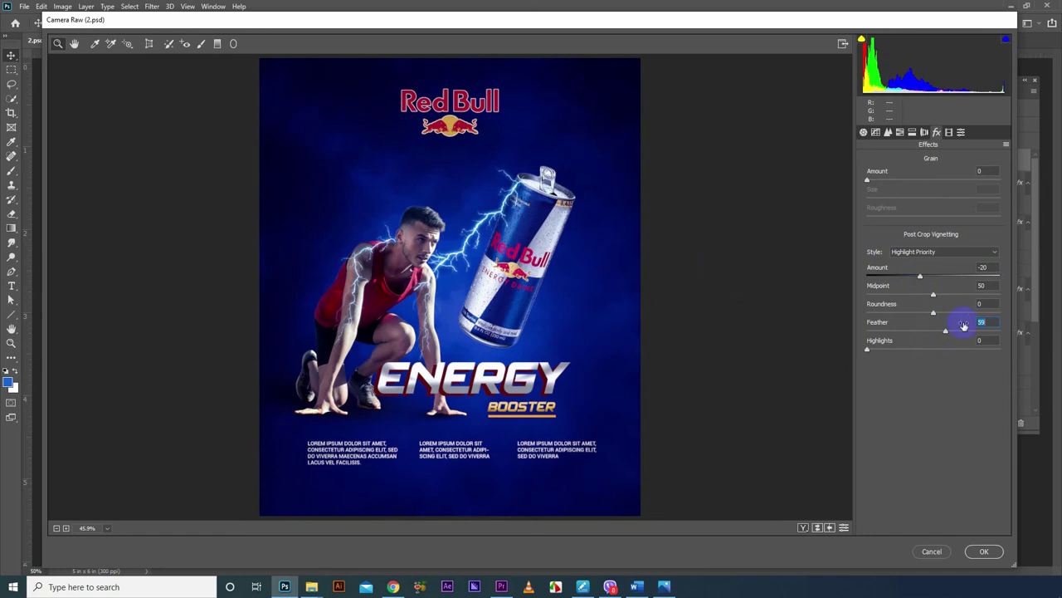
{"action": "left_click", "coordinate": [994, 323]}
{"action": "left_click", "coordinate": [996, 266]}
{"action": "key", "text": "Down"}
{"action": "key", "text": "Down"}
{"action": "key", "text": "Down"}
{"action": "left_click", "coordinate": [984, 551]}
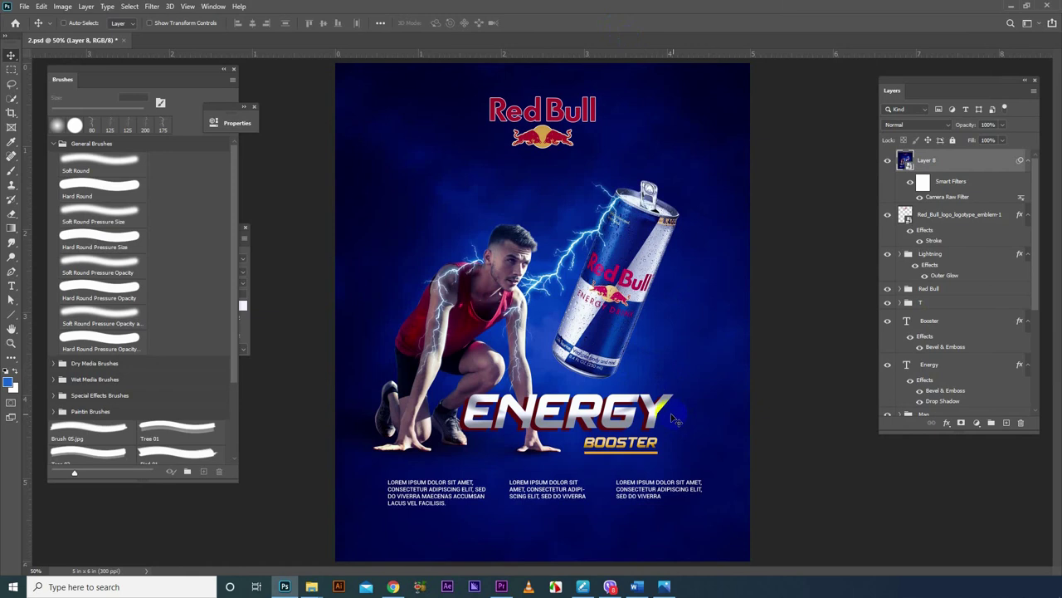
{"action": "left_click", "coordinate": [543, 419]}
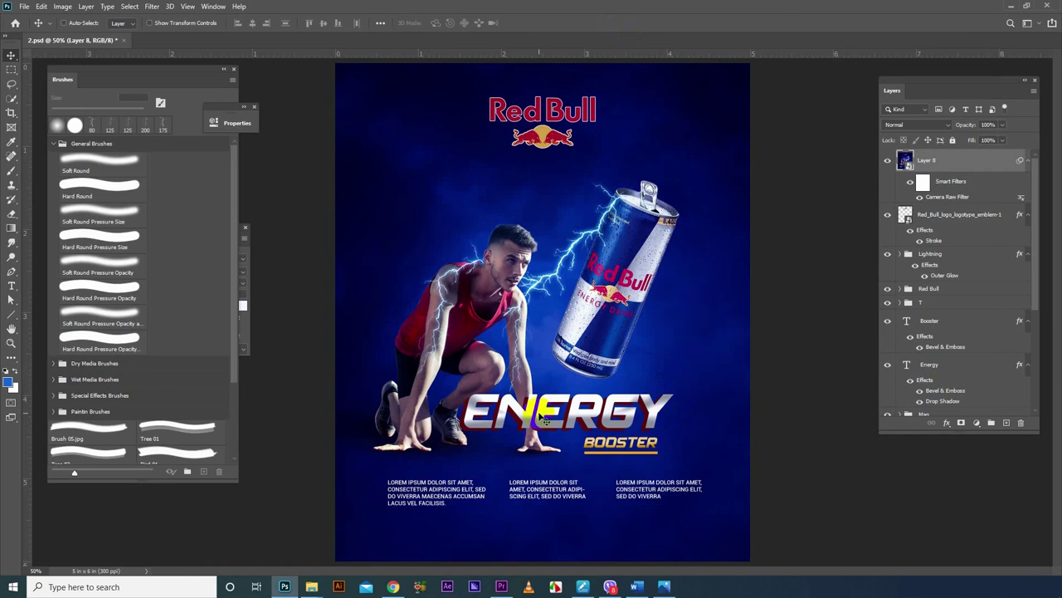